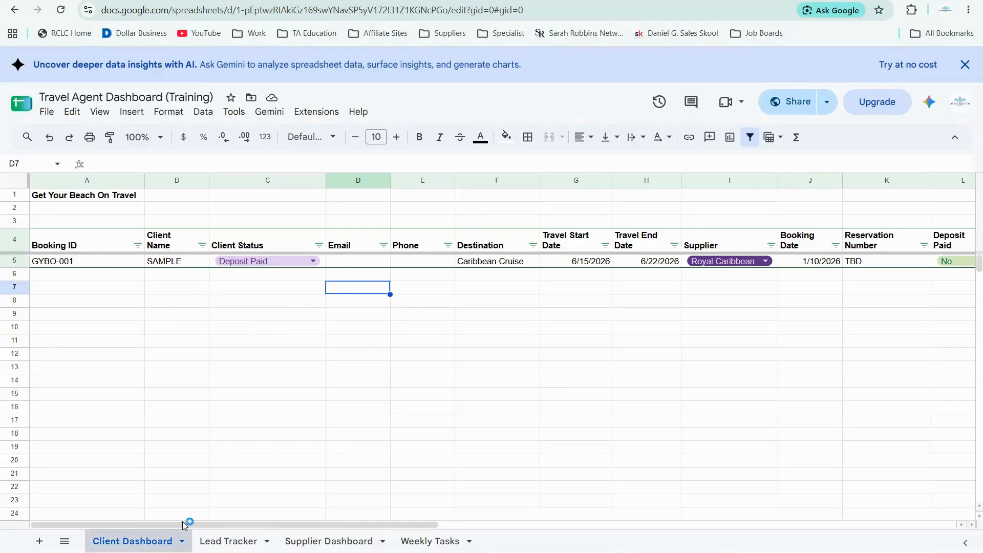
Open the Lead Tracker sheet.
click(195, 534)
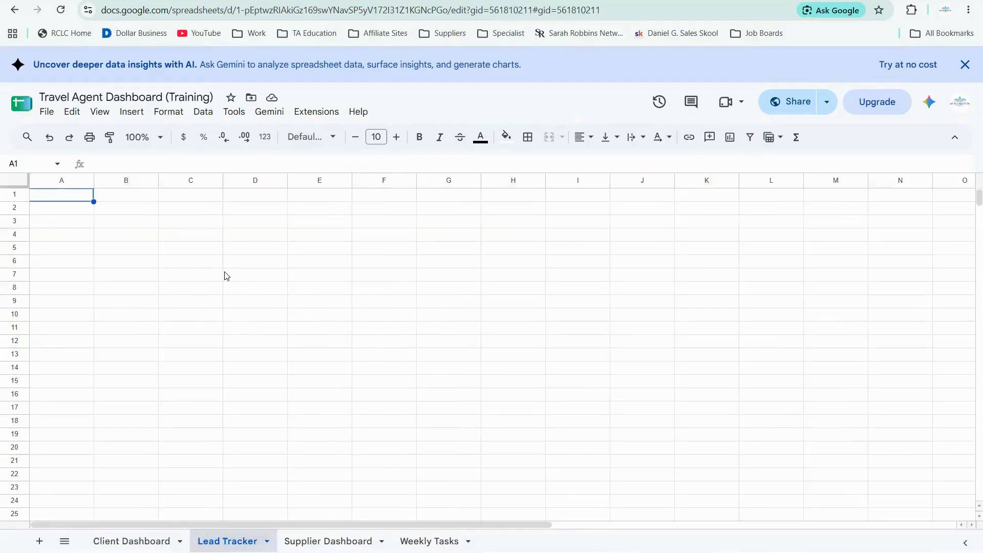
scroll(197, 250, down, 2)
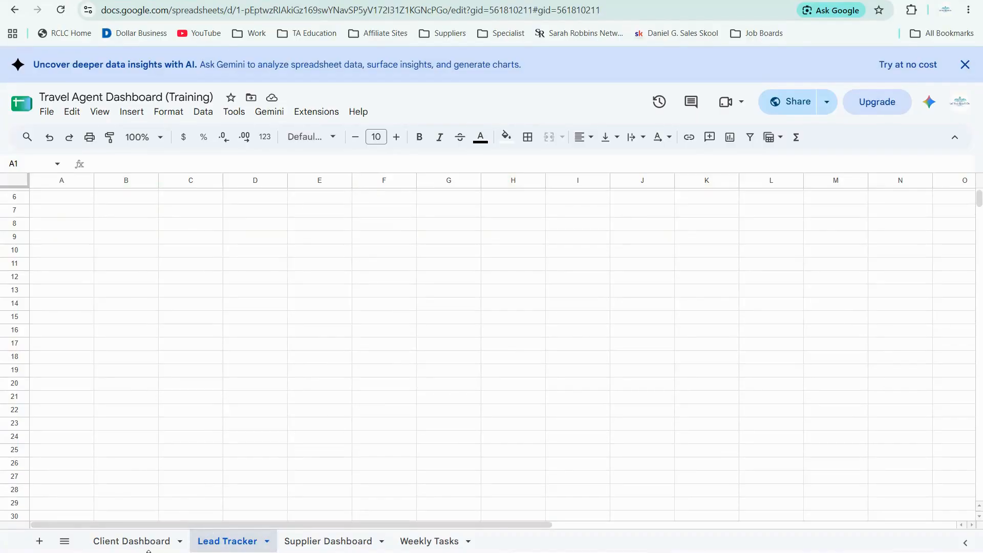
click(39, 542)
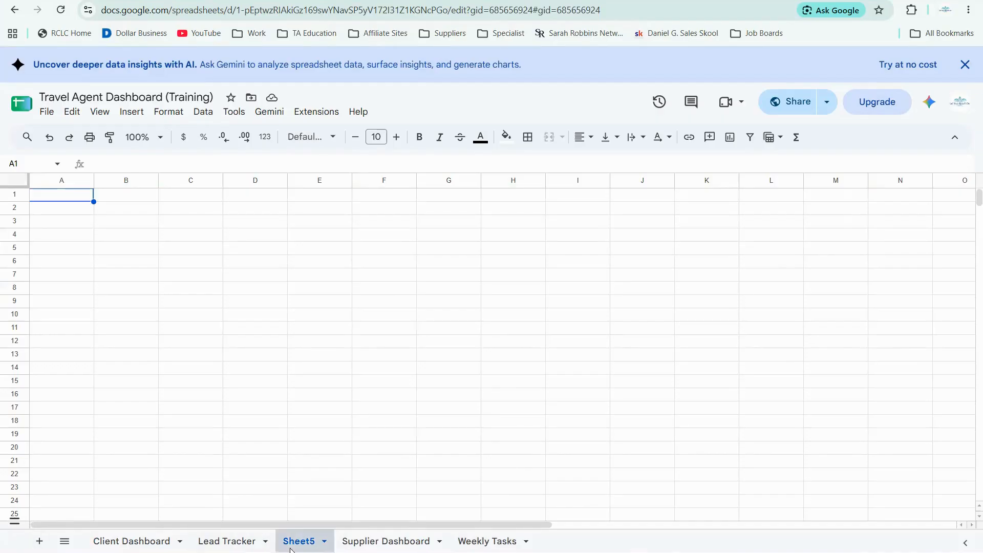
double_click(234, 542)
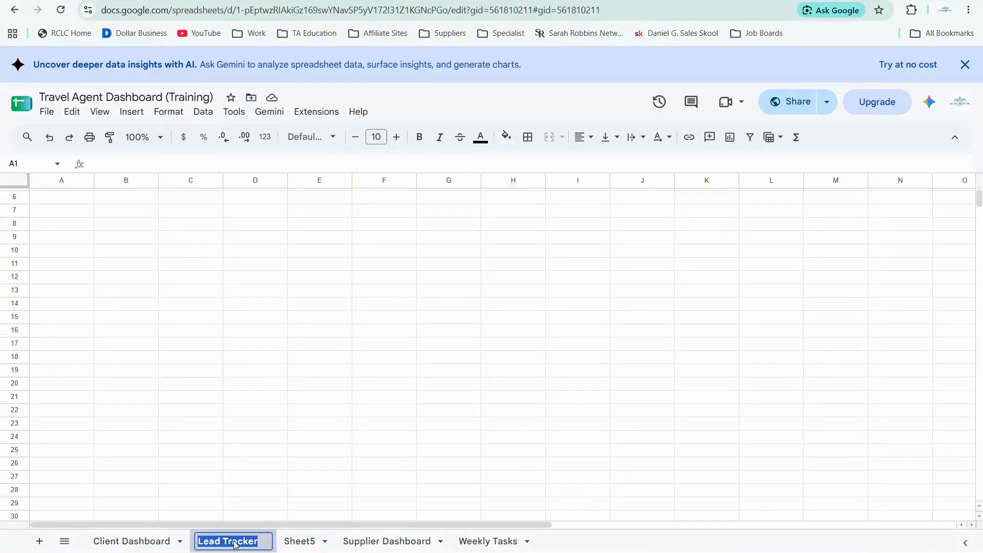
click(299, 542)
right_click(244, 549)
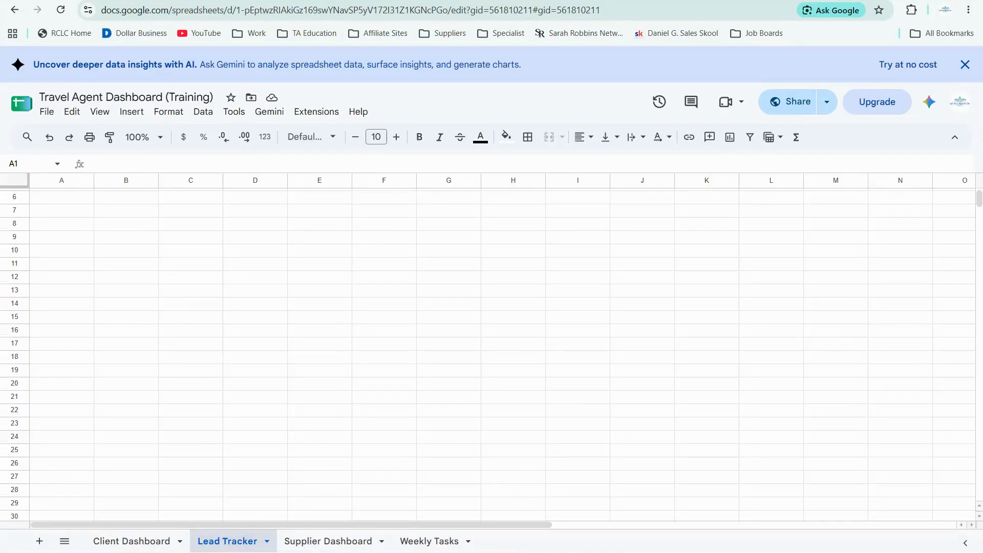
Paste ChatGPT's headers Inquiry Date, First Name, Email, Phone Number, Destination, Departure Date, Return Date, Budget, Lead Source, Lead Status, Follow-Up Date, Notes into A5:L5.
scroll(394, 395, up, 2)
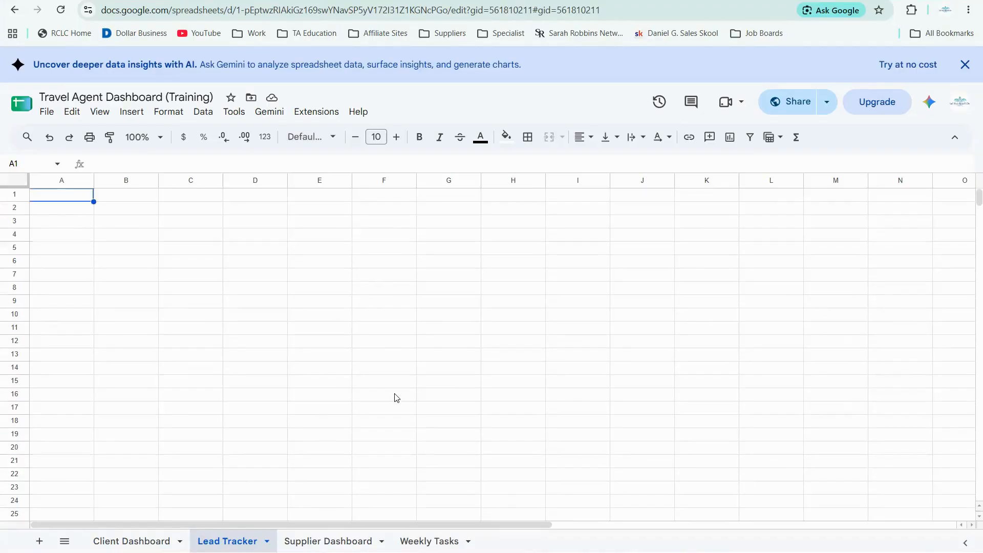
click(10, 248)
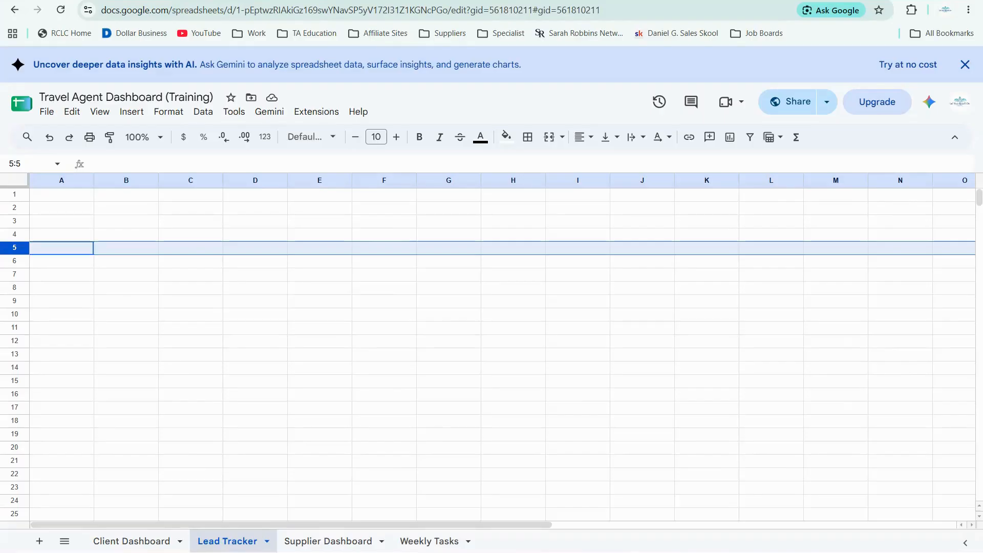
click(44, 252)
right_click(45, 253)
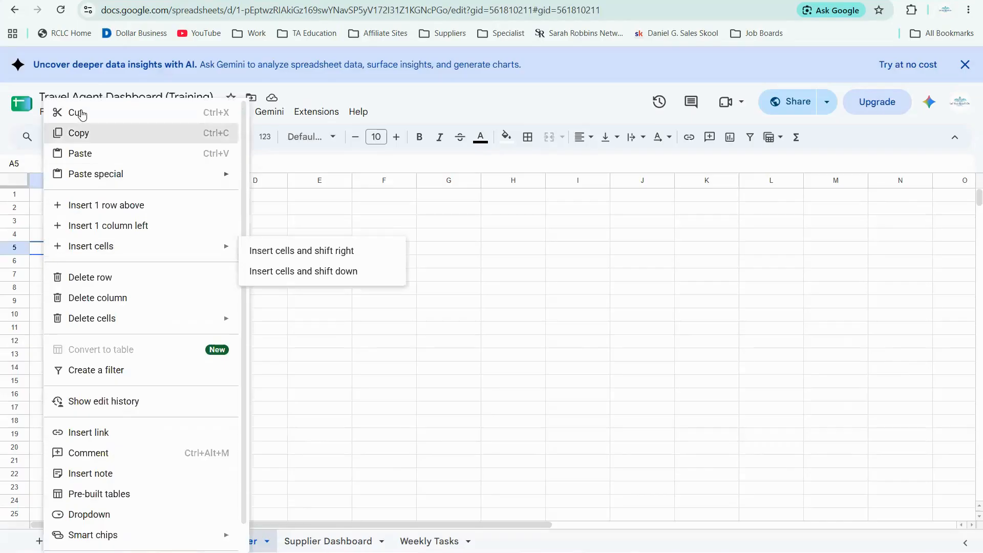
click(82, 153)
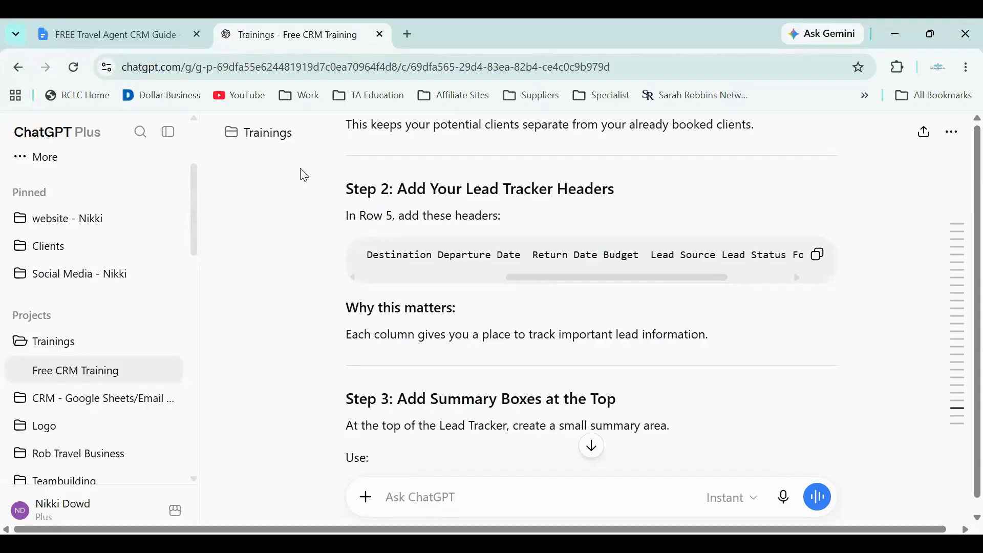
scroll(307, 177, up, 4)
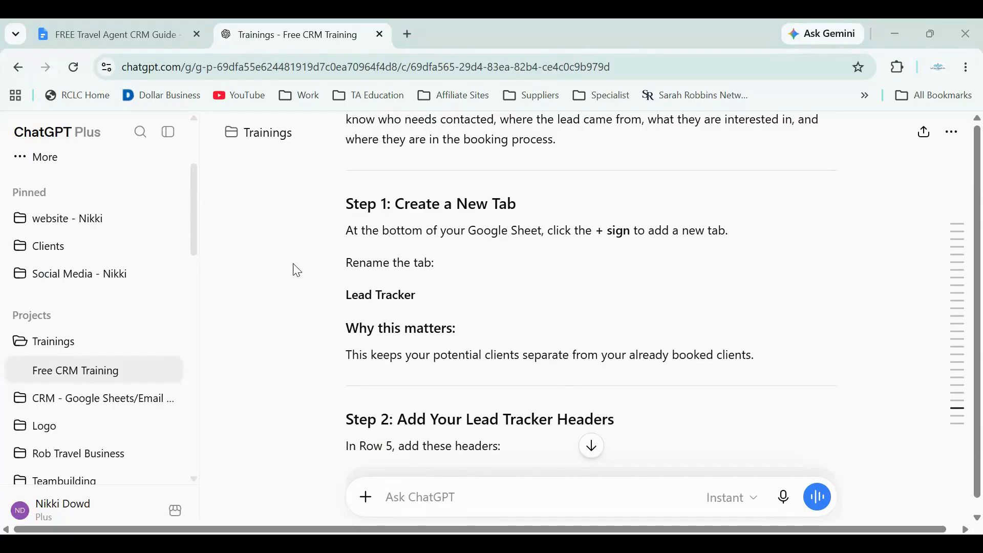
scroll(288, 249, down, 3)
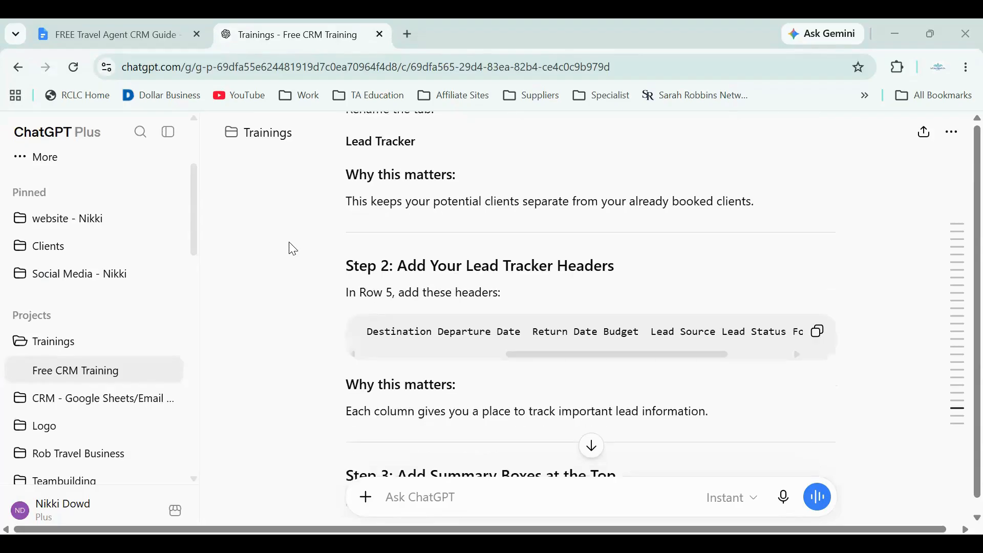
scroll(279, 291, down, 1)
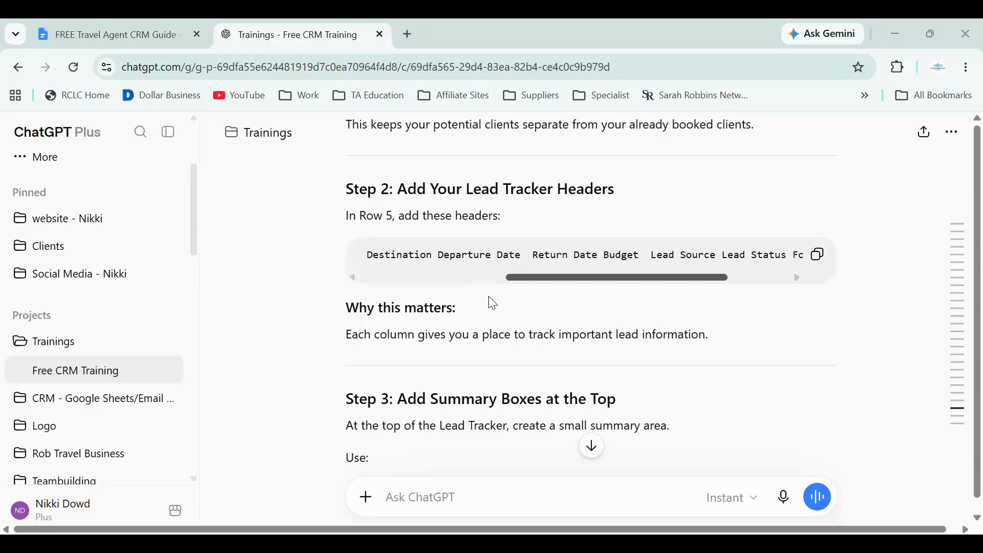
click(285, 291)
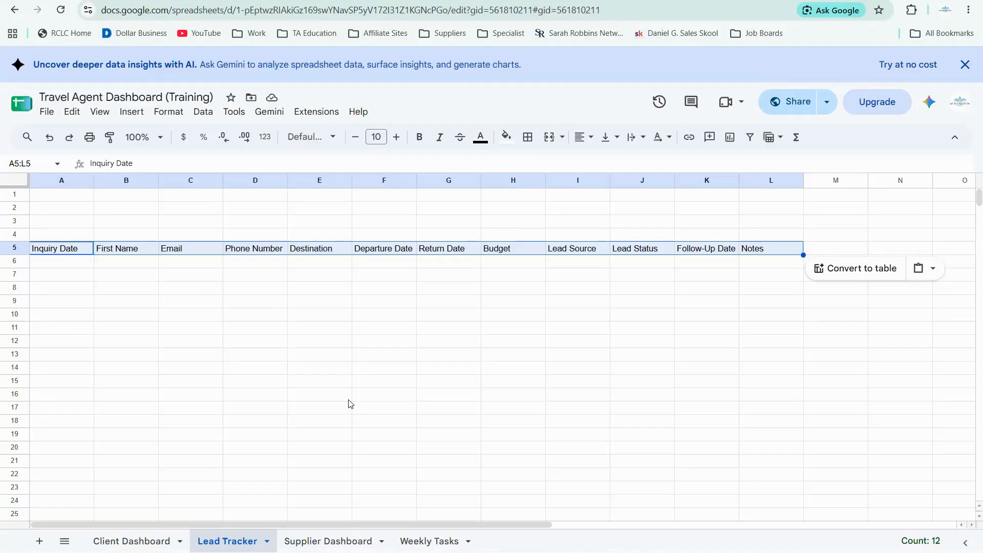
Enter the summary labels Total Leads in B2, Booked Leads in D2 and Follow-Ups Needed in F2.
click(106, 211)
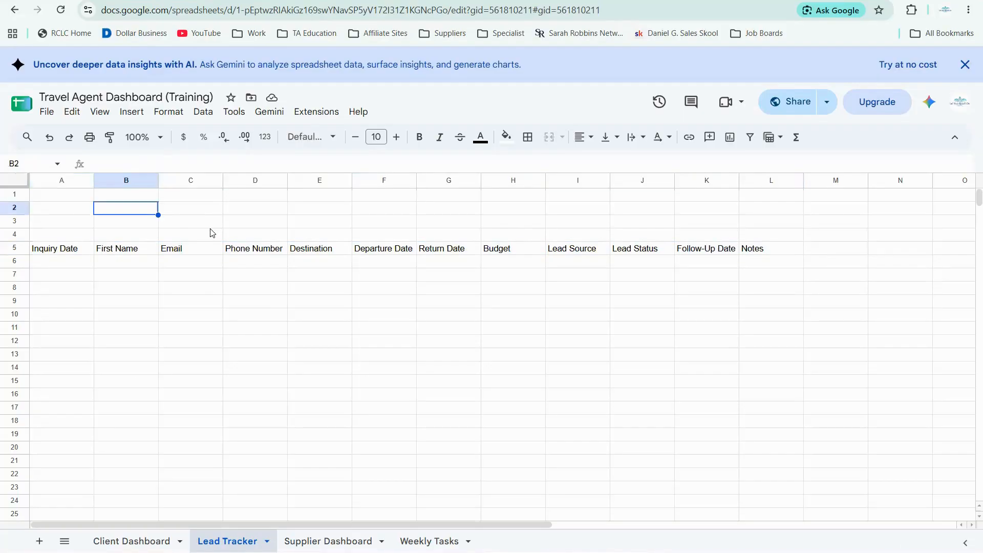
text(Total Leads)
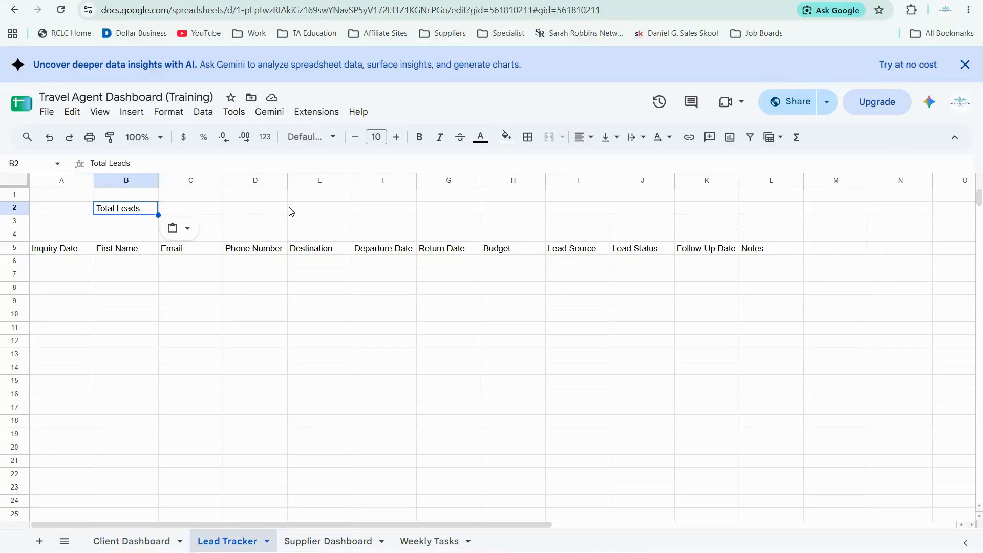
key(Right)
key(Right)
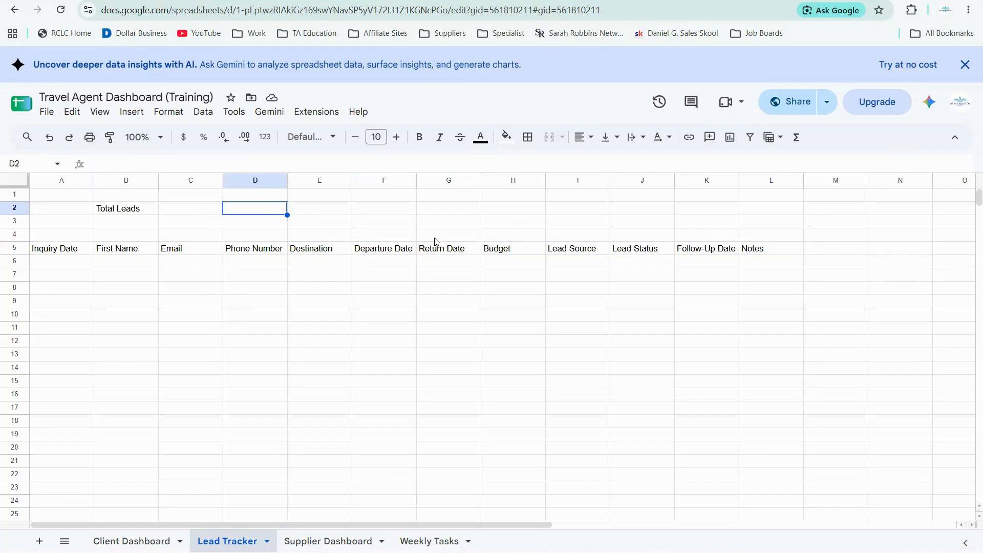
text(Booked Leads)
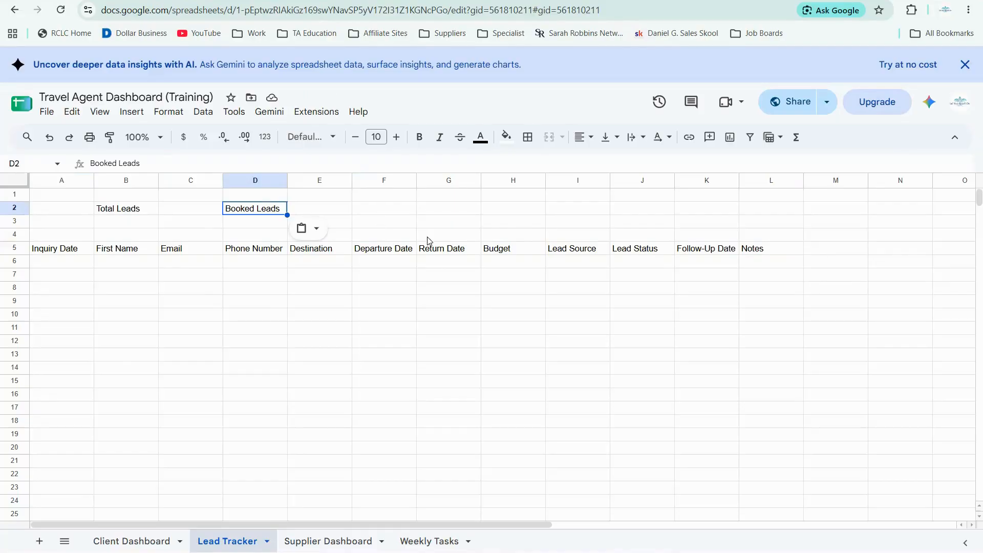
key(Right)
key(Right)
text(Follow-Ups Needed)
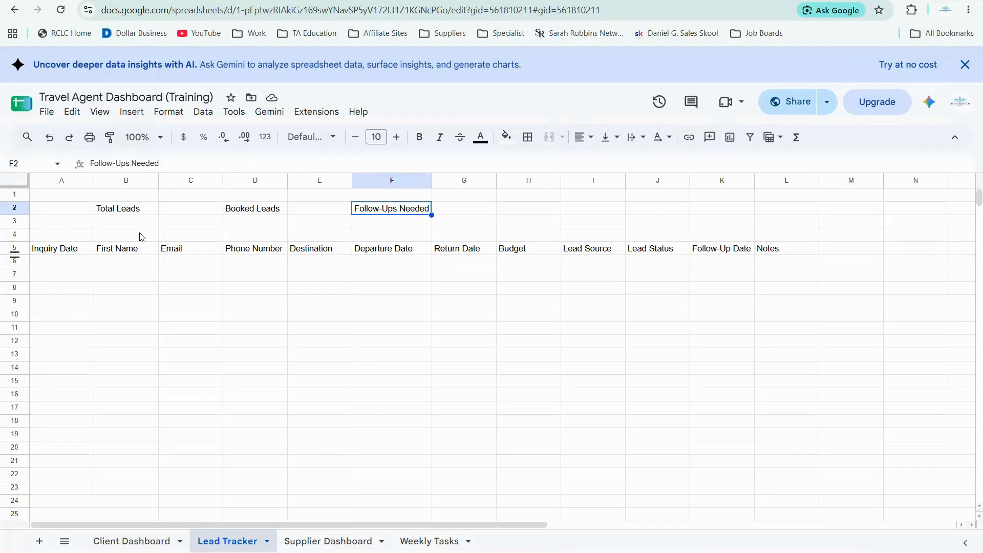
click(102, 115)
mouse_move(118, 154)
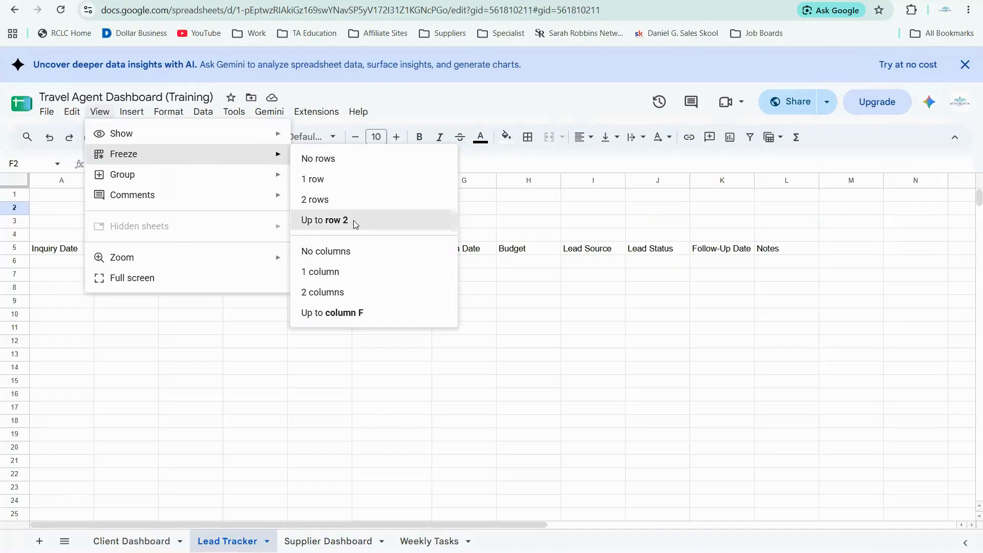
click(325, 220)
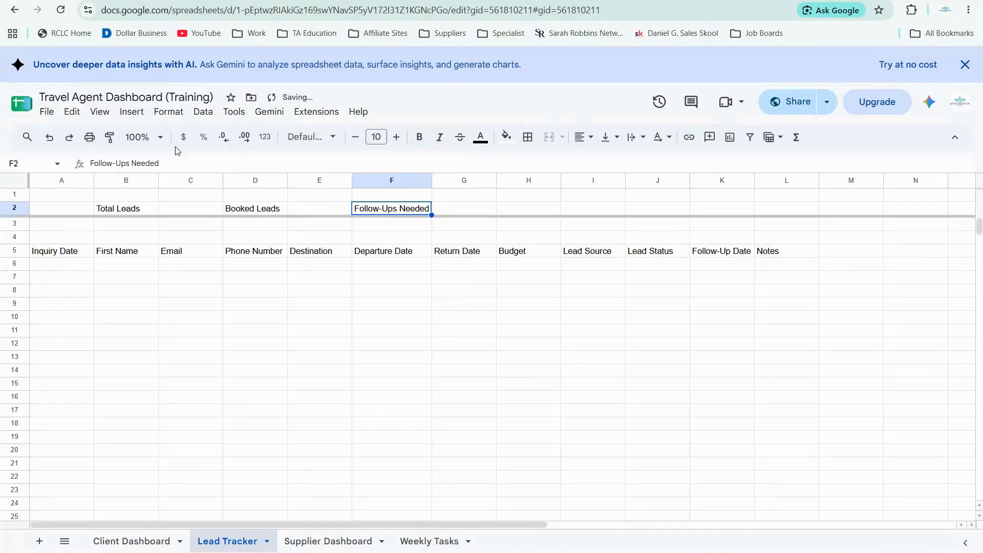
click(100, 114)
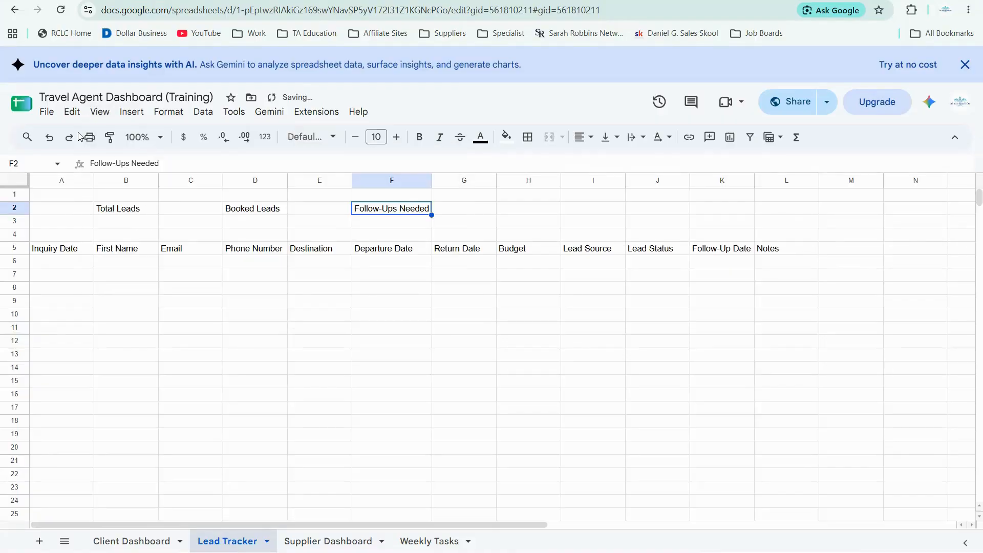
click(14, 182)
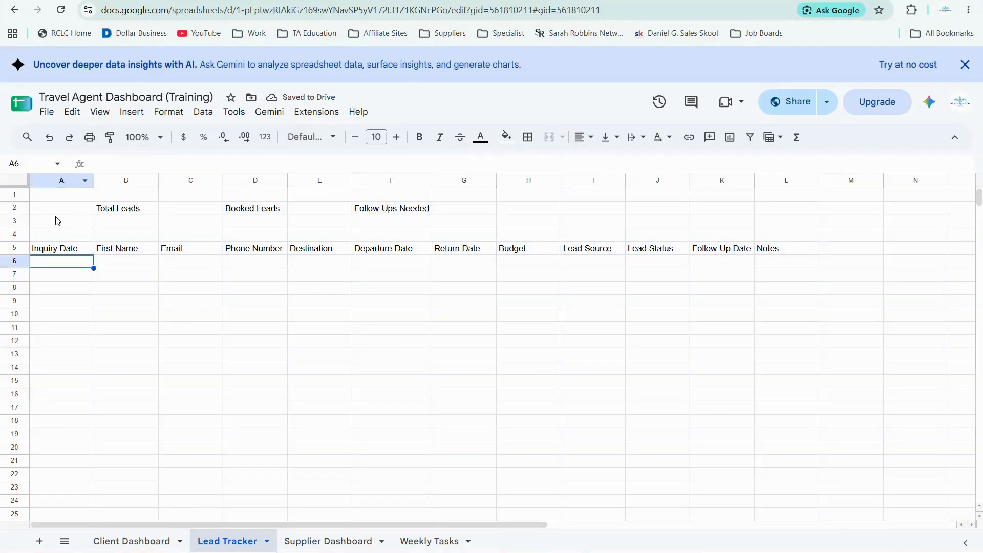
Freeze the Lead Tracker sheet's rows up to header row 5.
click(20, 249)
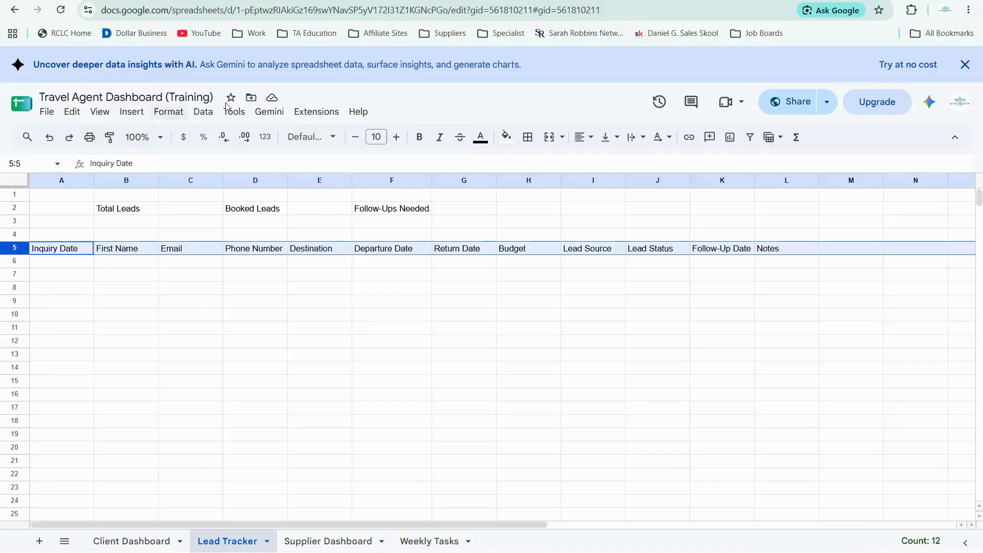
click(132, 112)
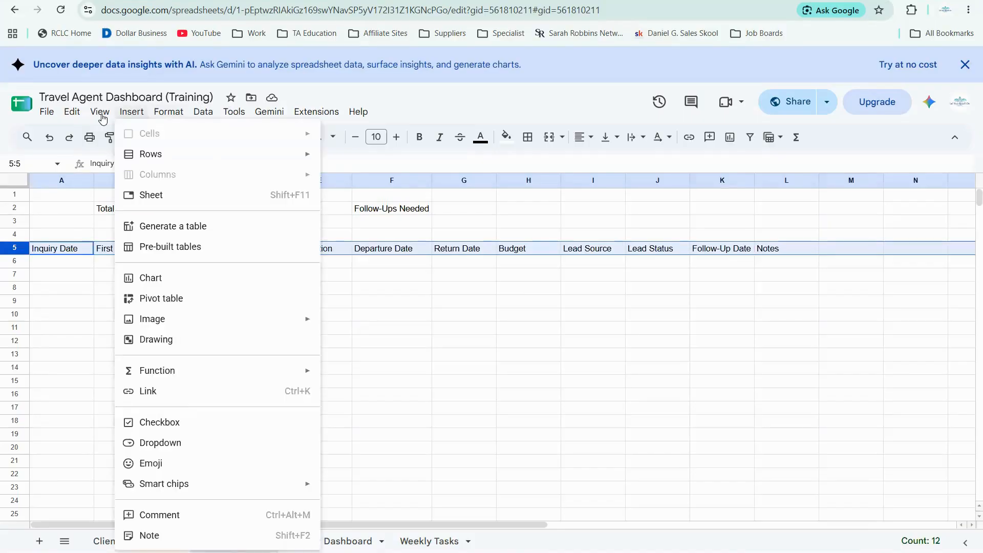
mouse_move(100, 111)
mouse_move(267, 154)
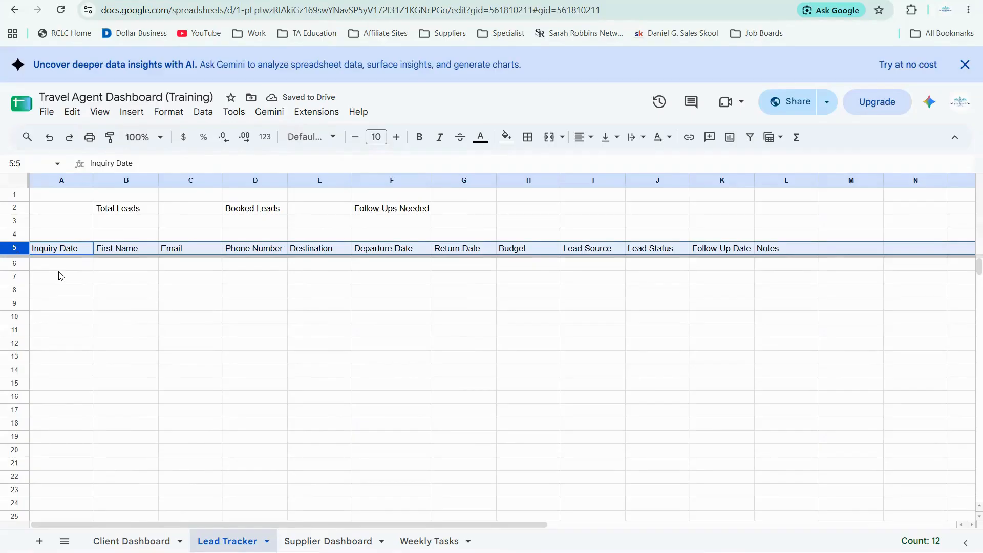
click(15, 211)
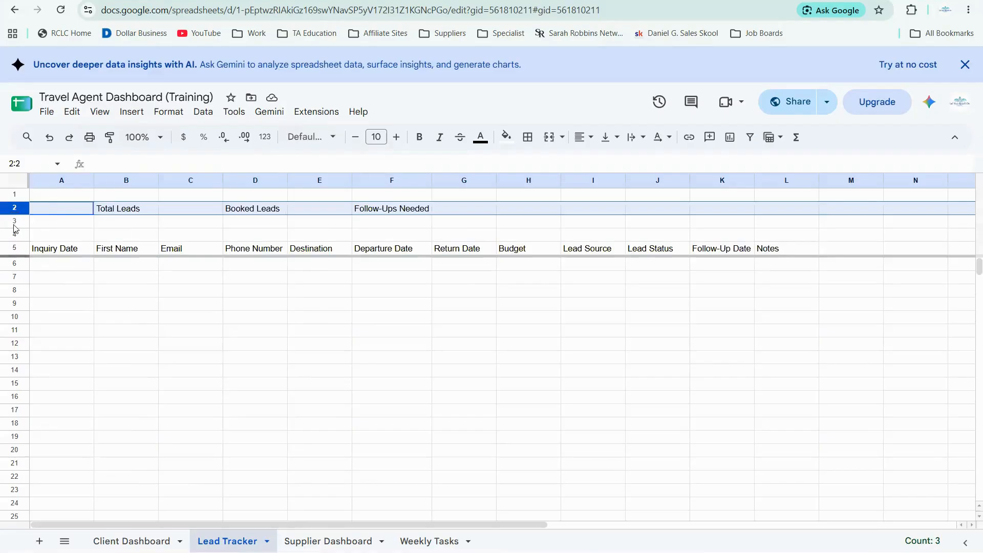
click(15, 249)
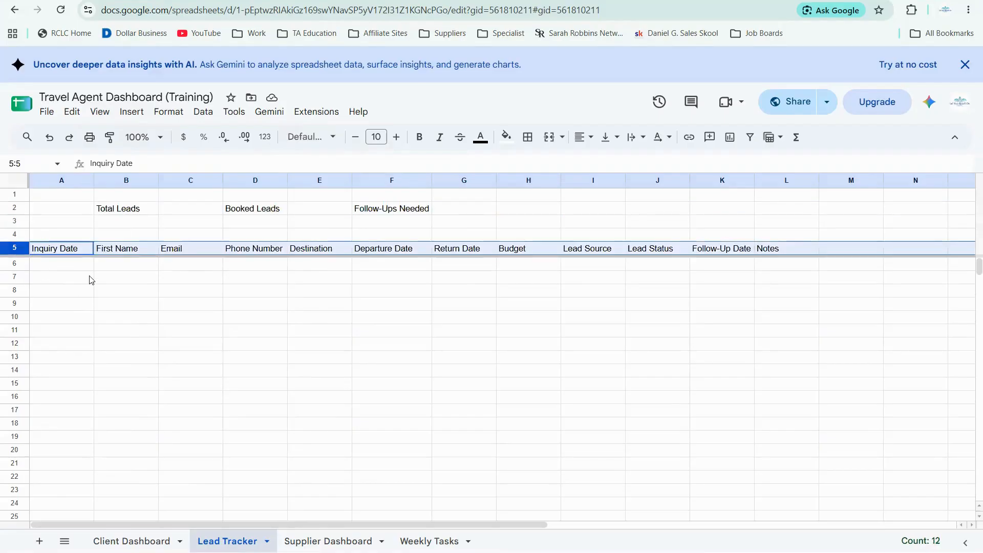
click(131, 112)
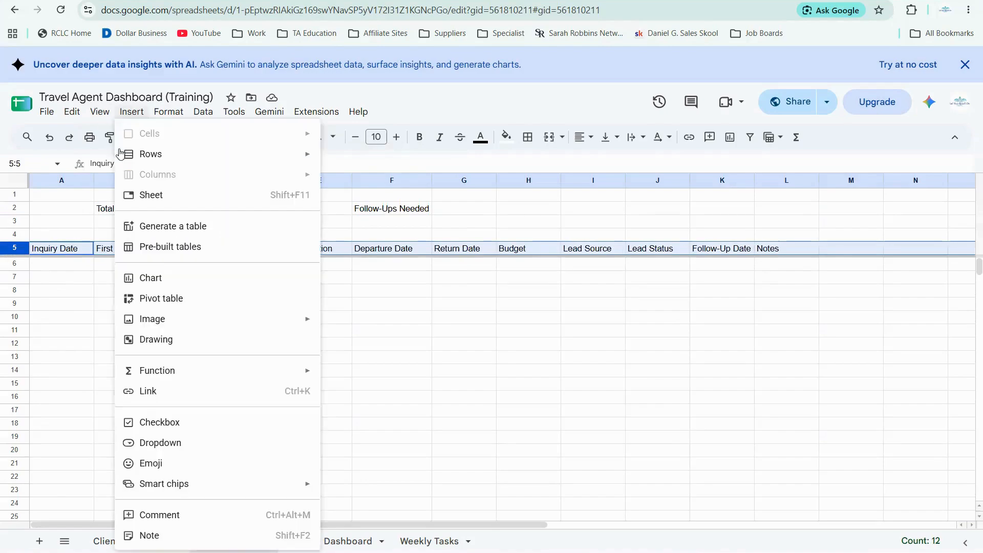
mouse_move(104, 157)
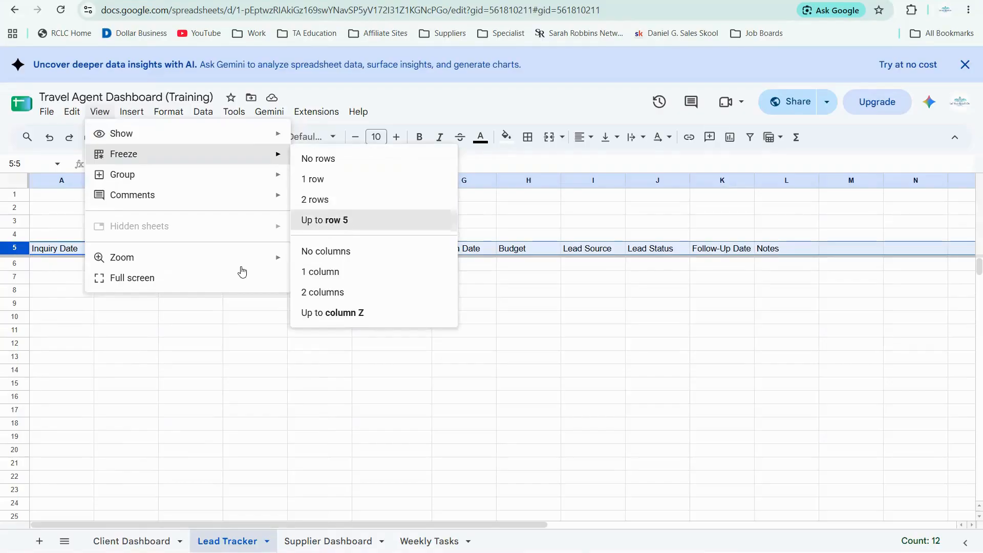
click(53, 262)
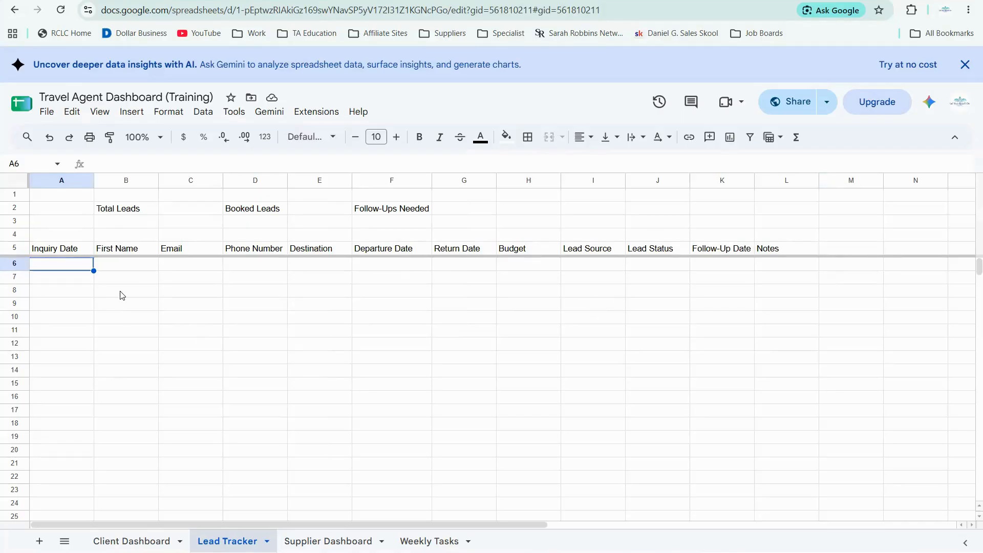
Create a filter on the header row, row 5, of the Lead Tracker sheet.
click(11, 248)
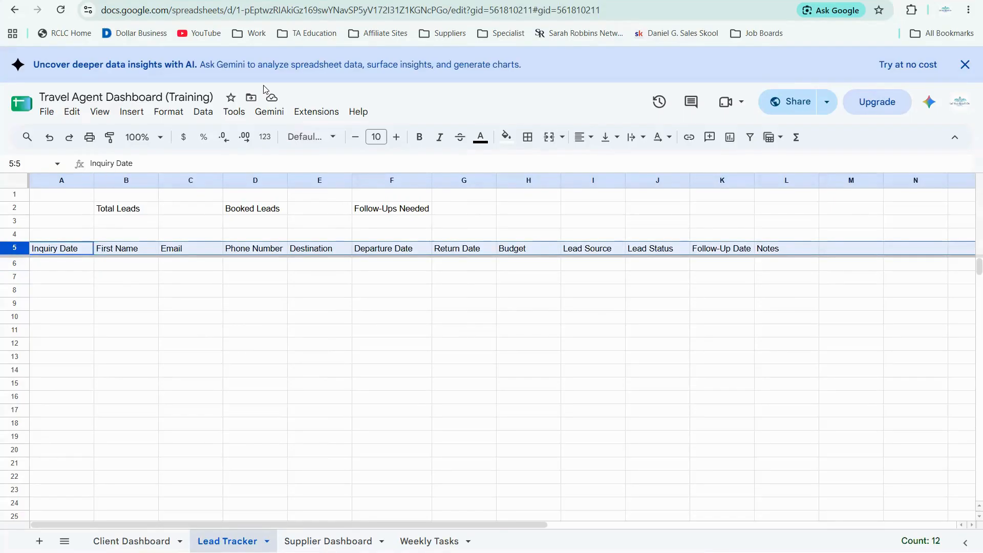
click(195, 114)
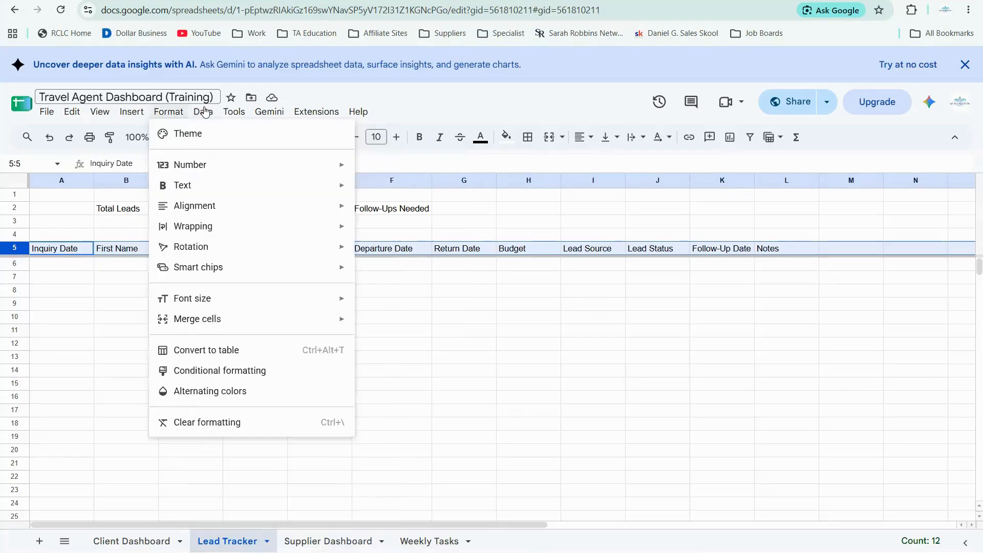
mouse_move(203, 112)
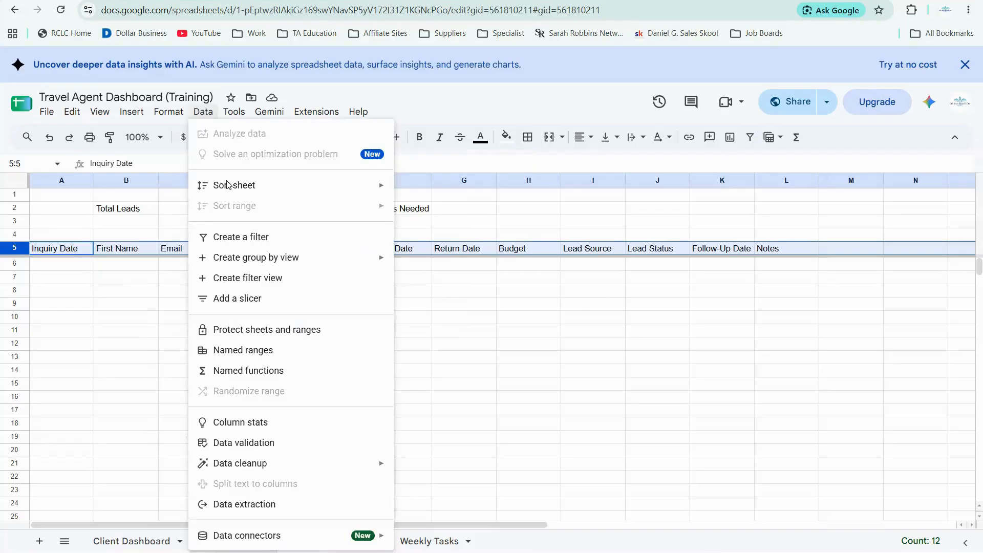
click(238, 241)
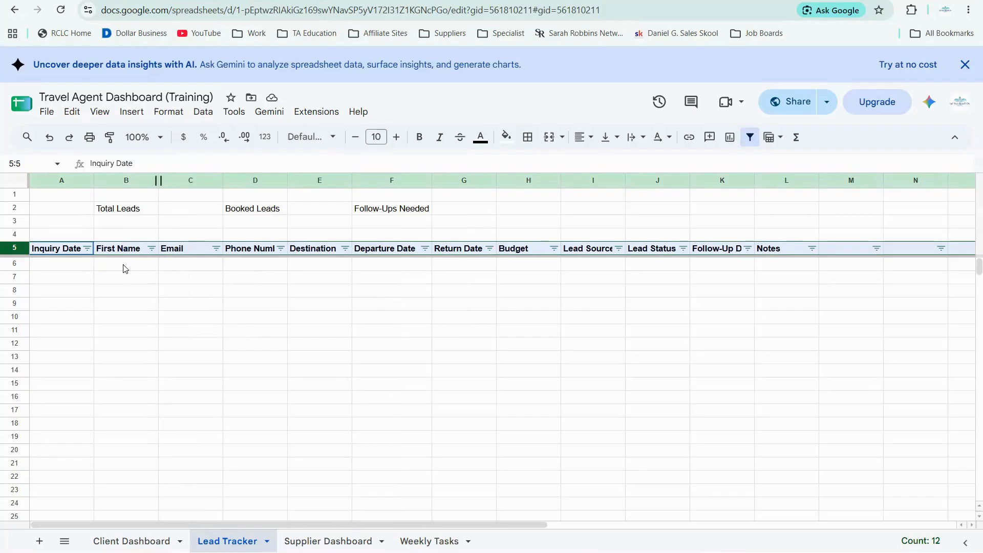
Resize columns A to D to fit their headers, giving the Email column extra width.
drag(94, 180, 97, 180)
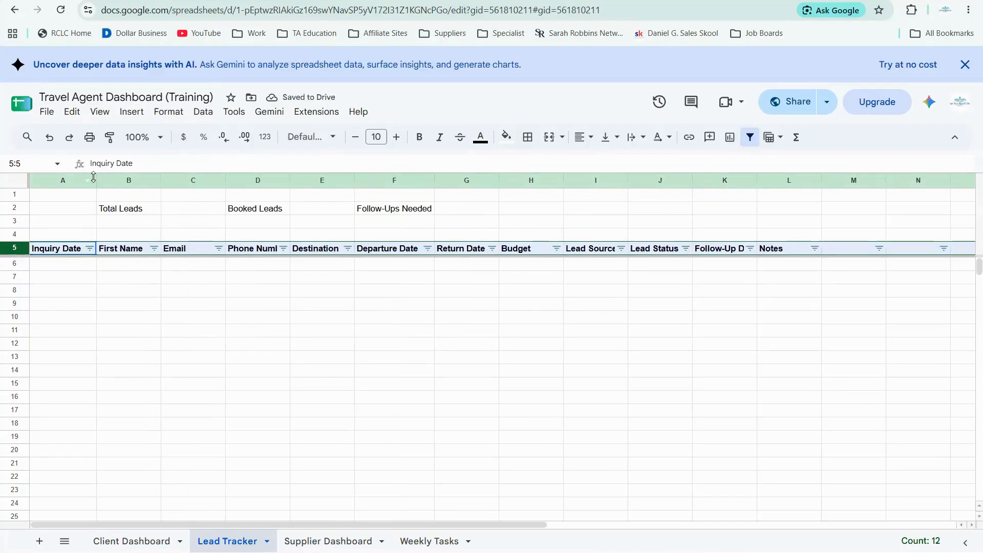
drag(161, 179, 158, 179)
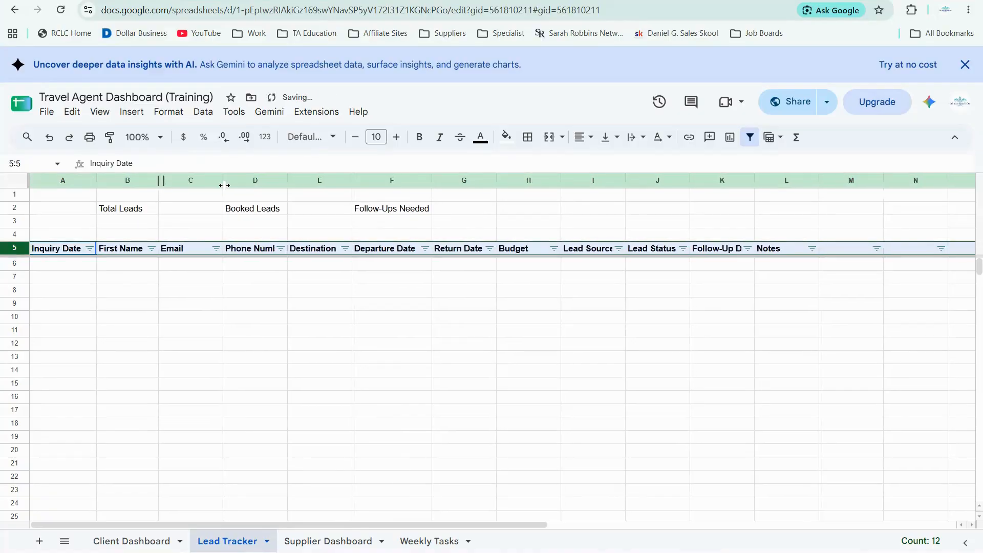
drag(223, 180, 200, 180)
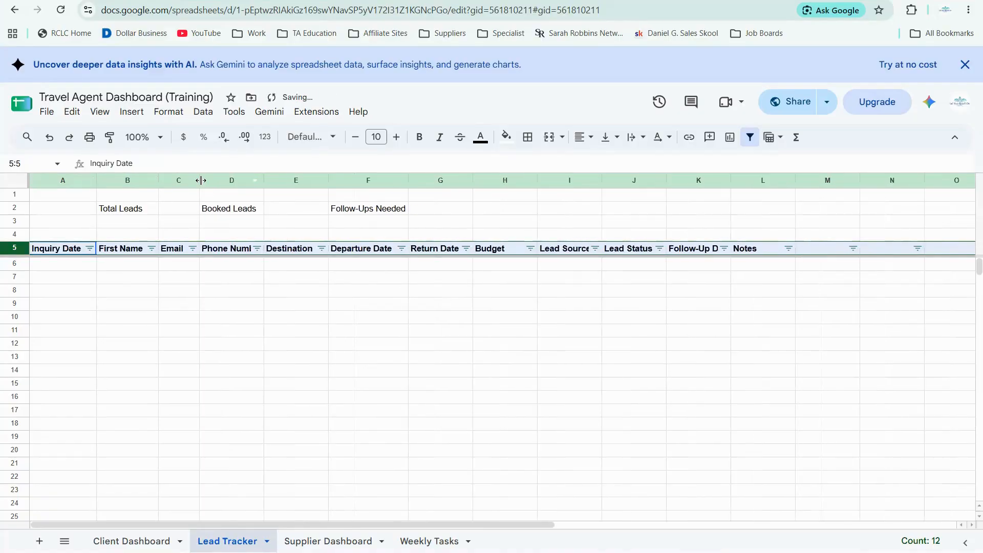
drag(328, 183, 319, 186)
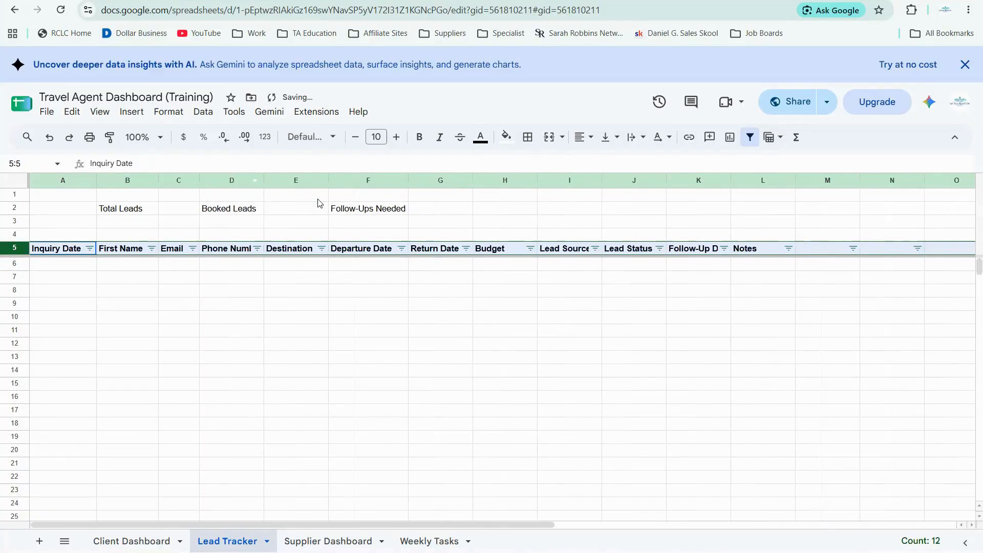
double_click(386, 179)
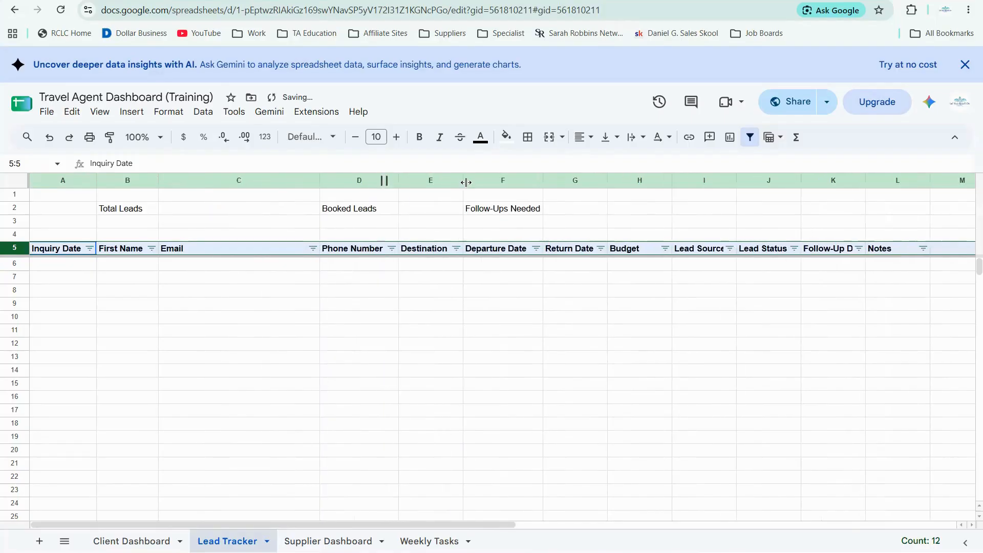
Widen the Destination and Budget columns and fit the Departure Date and Return Date columns to their headers.
drag(468, 180, 495, 179)
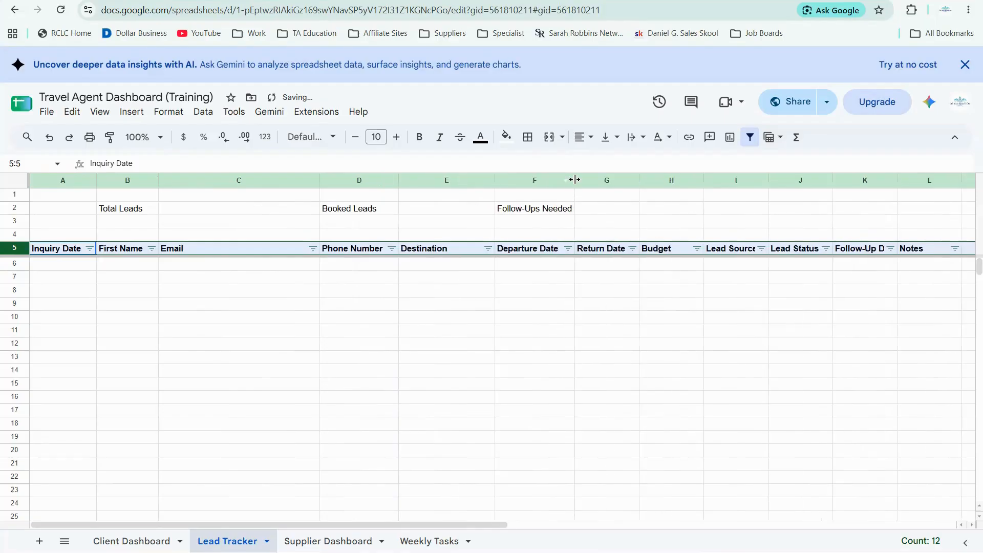
double_click(575, 180)
double_click(638, 180)
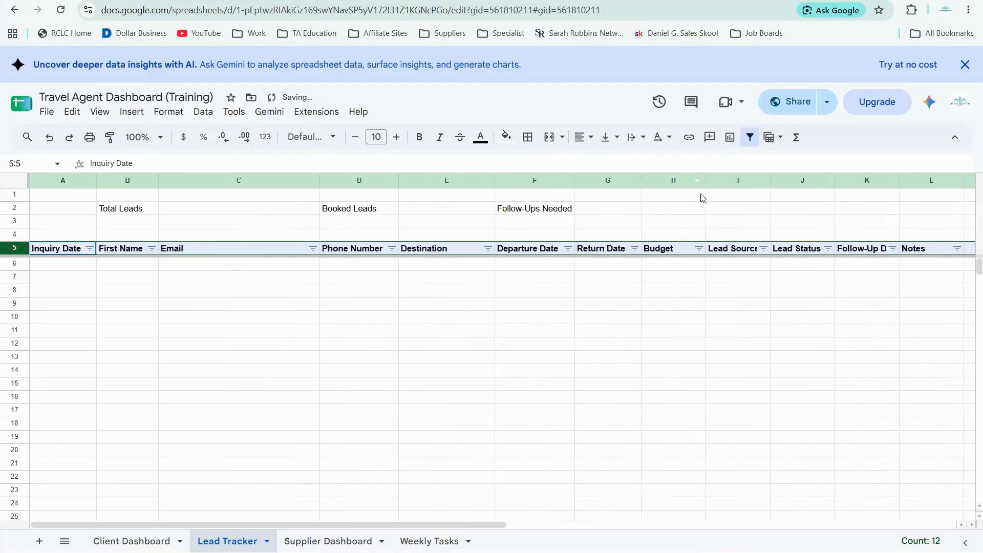
click(705, 184)
drag(704, 184, 747, 185)
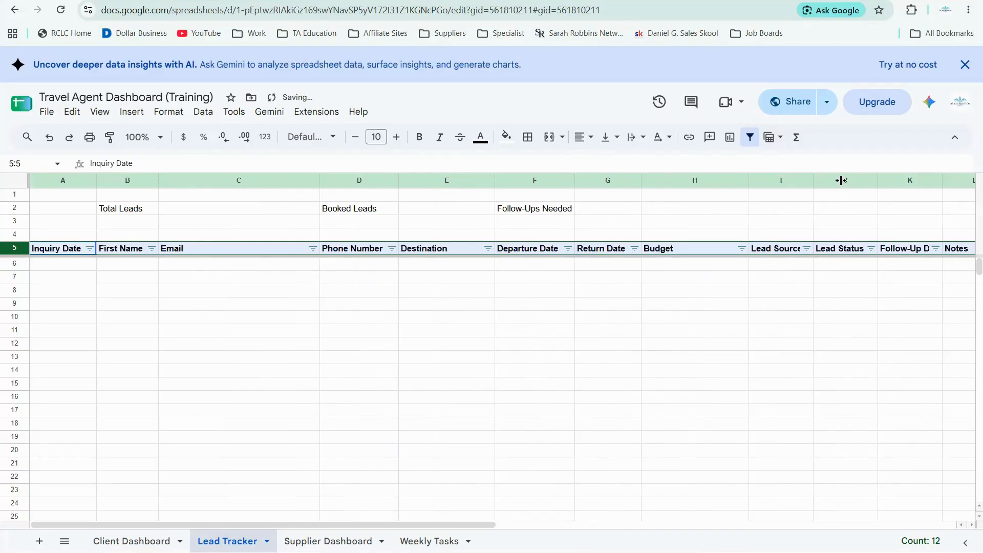
Widen the Lead Source, Lead Status, Follow-Up Date and Notes columns, making Notes the widest.
drag(841, 181, 843, 182)
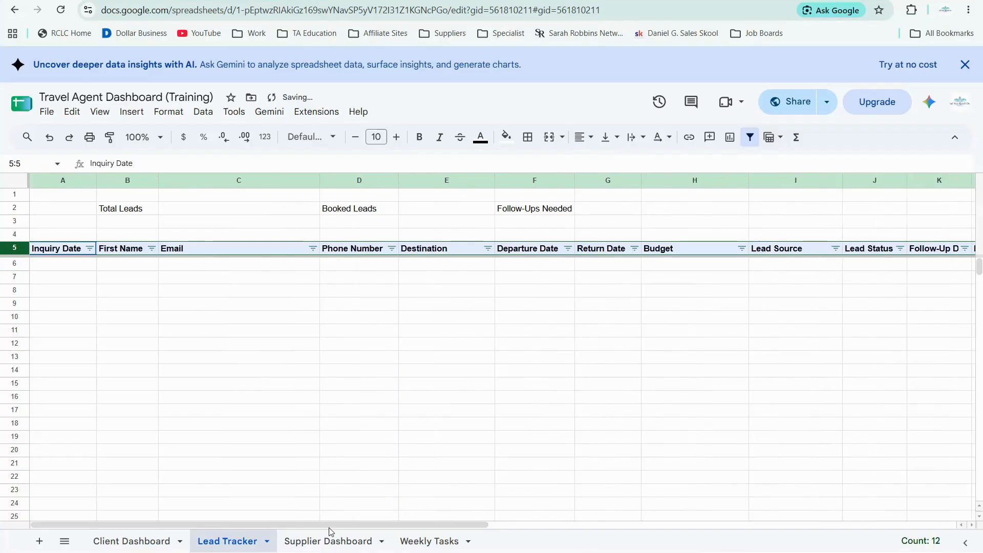
scroll(415, 272, right, 5)
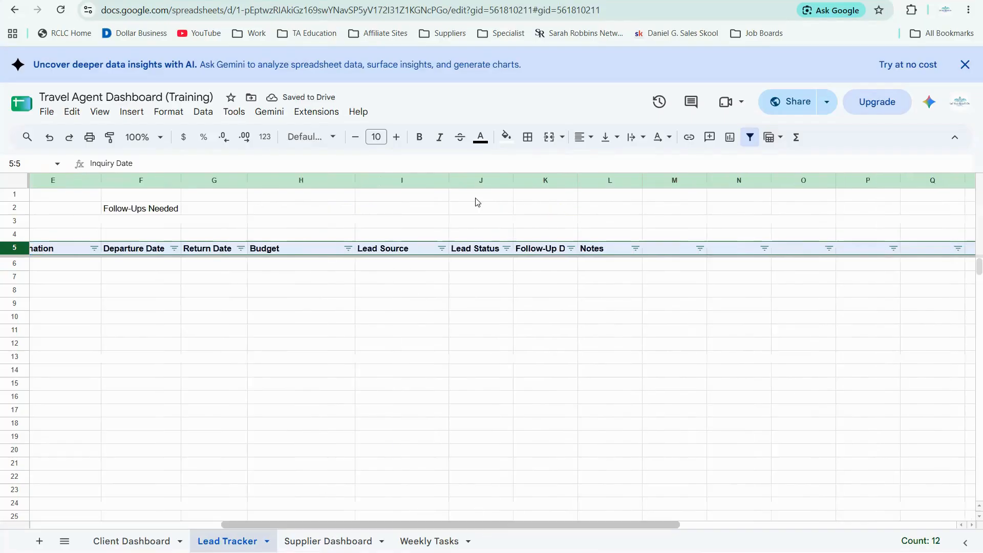
drag(514, 181, 546, 176)
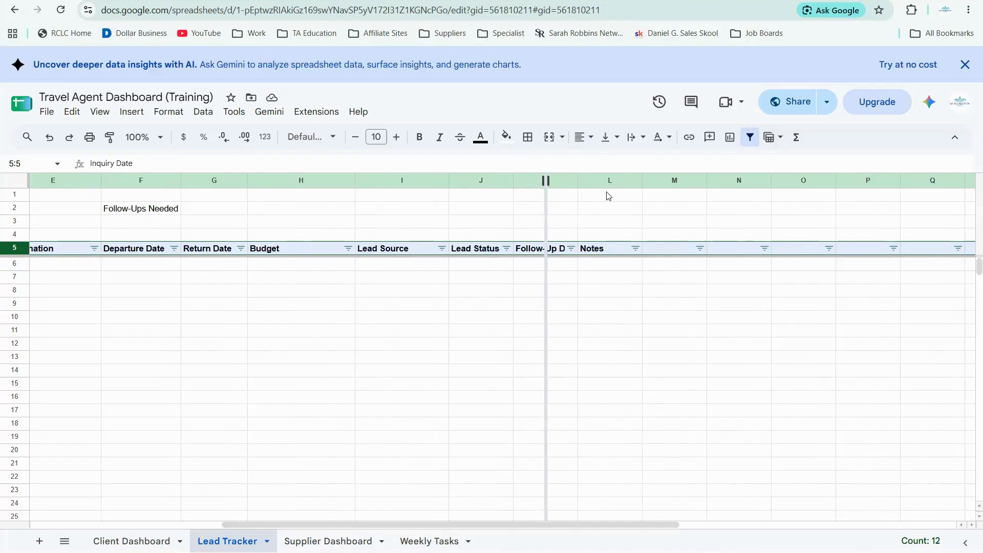
drag(610, 183, 634, 180)
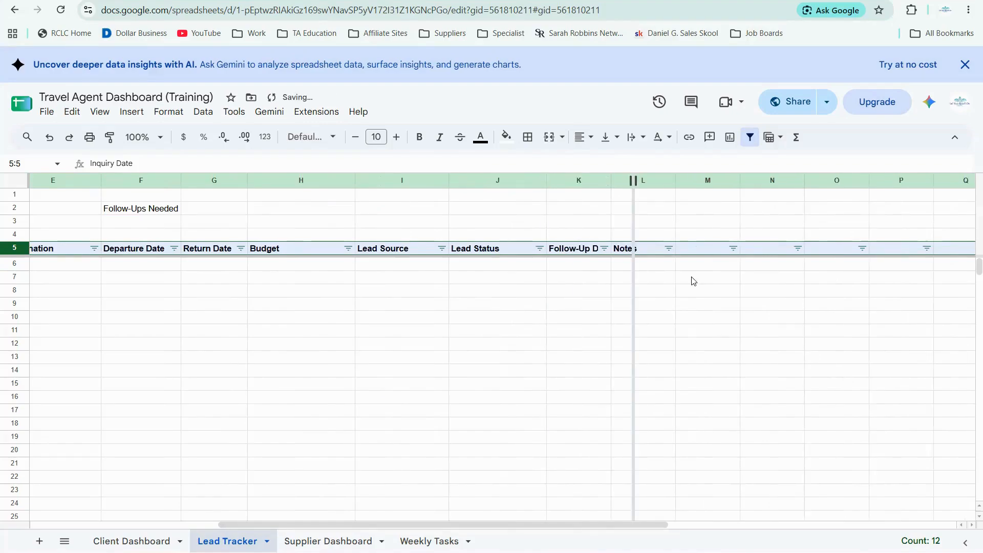
drag(701, 181, 821, 196)
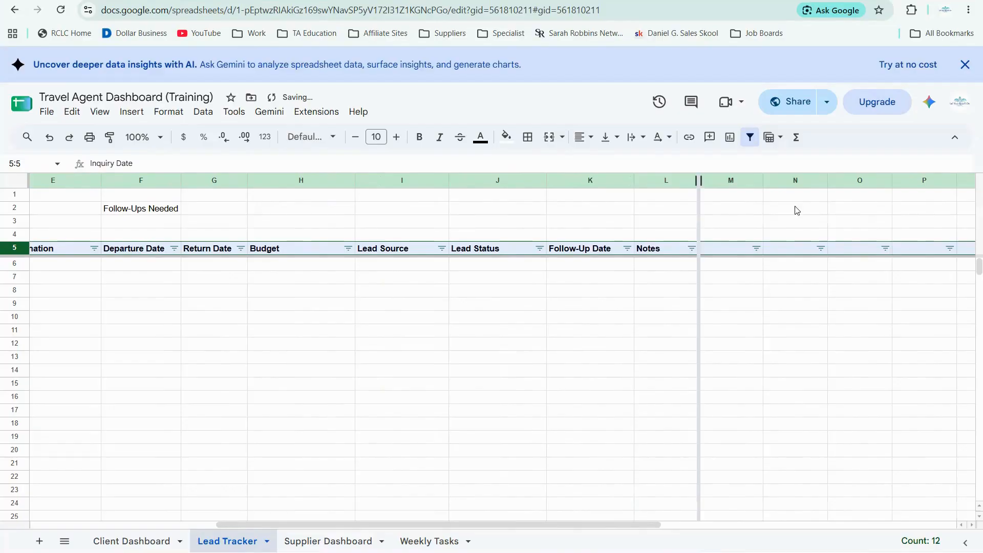
drag(407, 526, 194, 538)
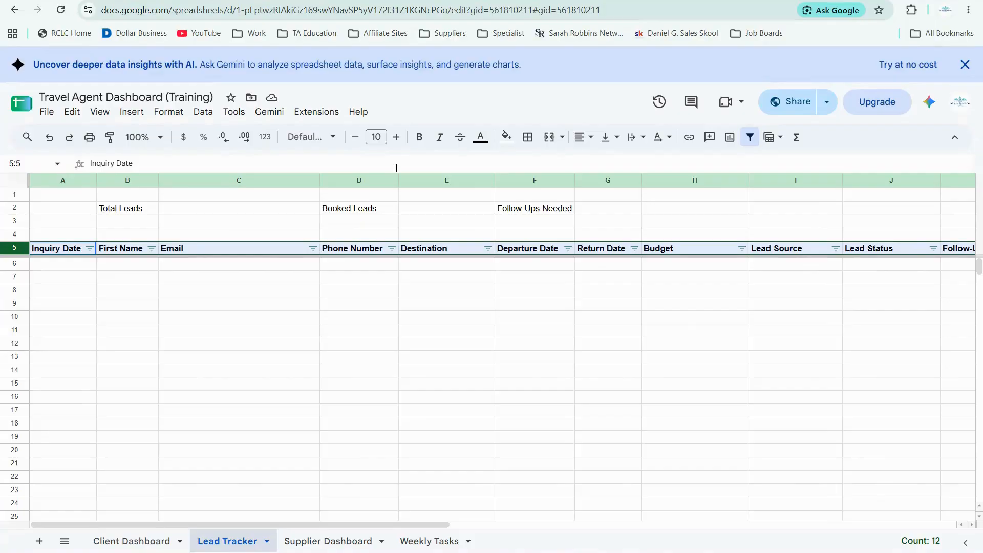
Format header row 5 as bold, wrapped and horizontally centred text.
click(419, 137)
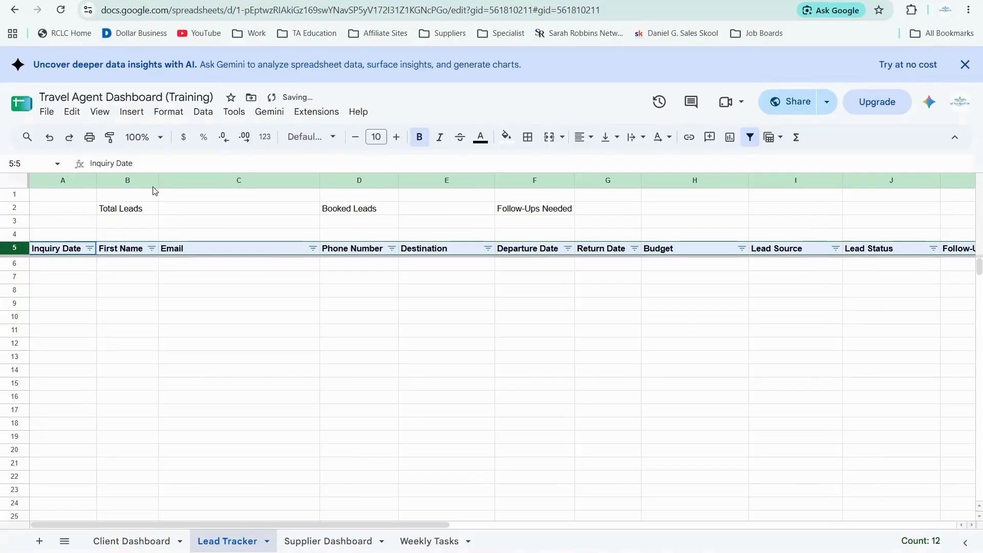
click(178, 113)
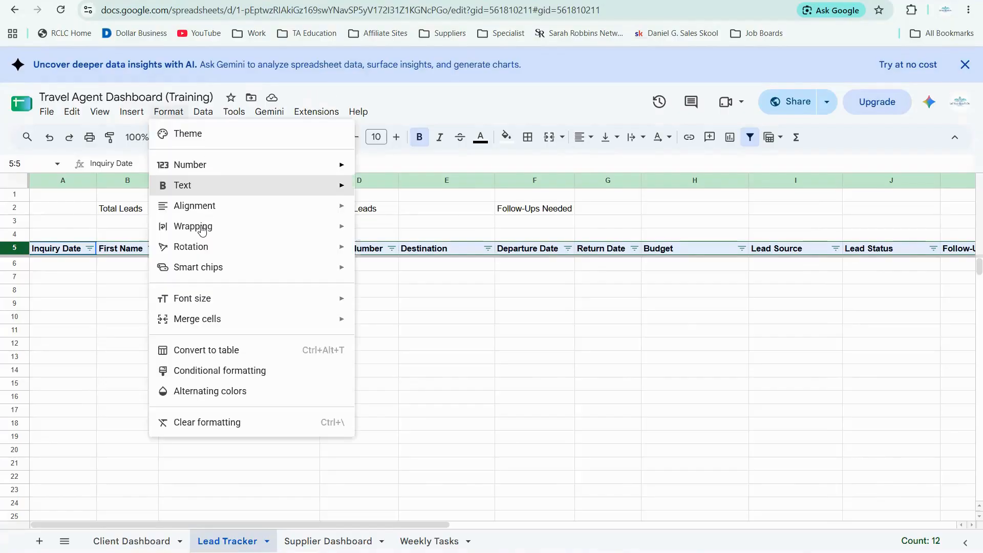
mouse_move(230, 228)
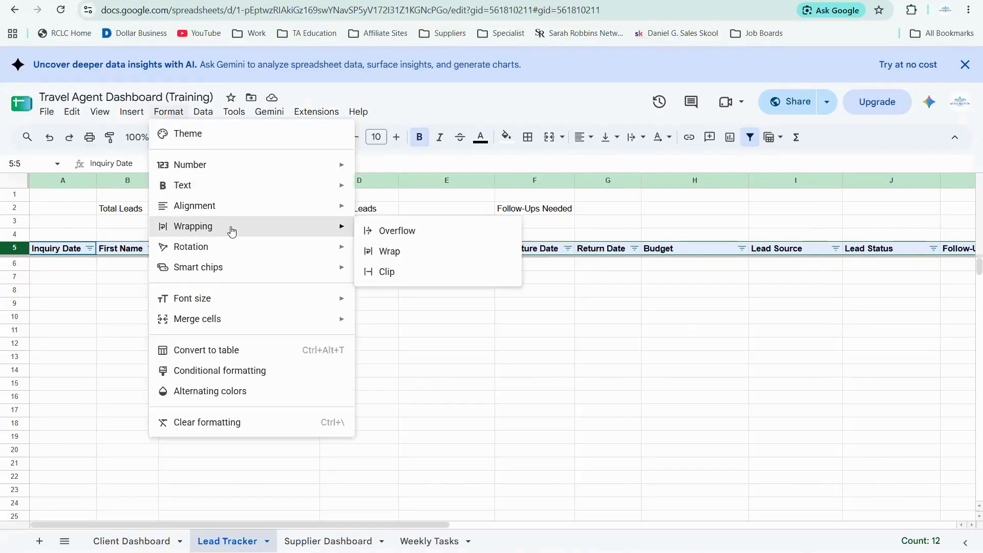
click(391, 259)
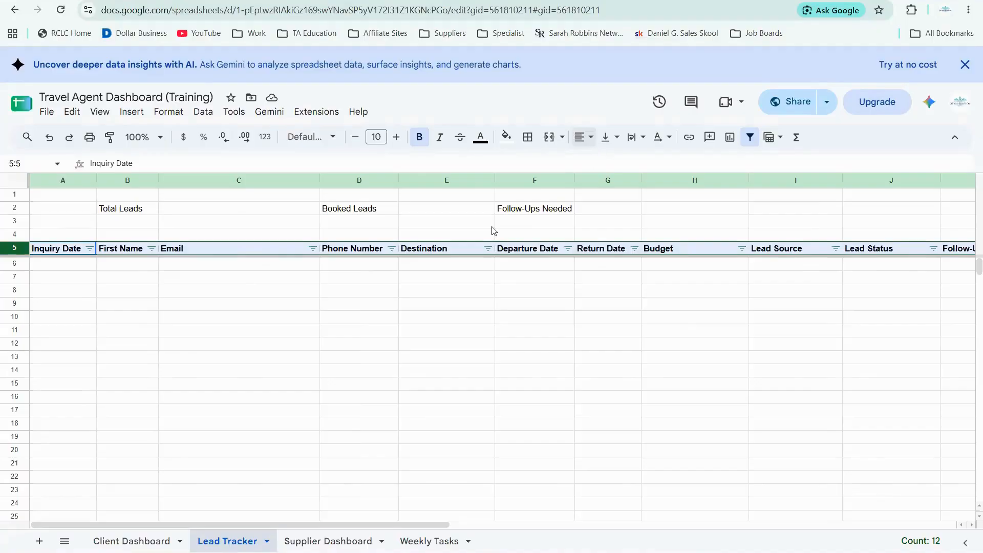
click(71, 252)
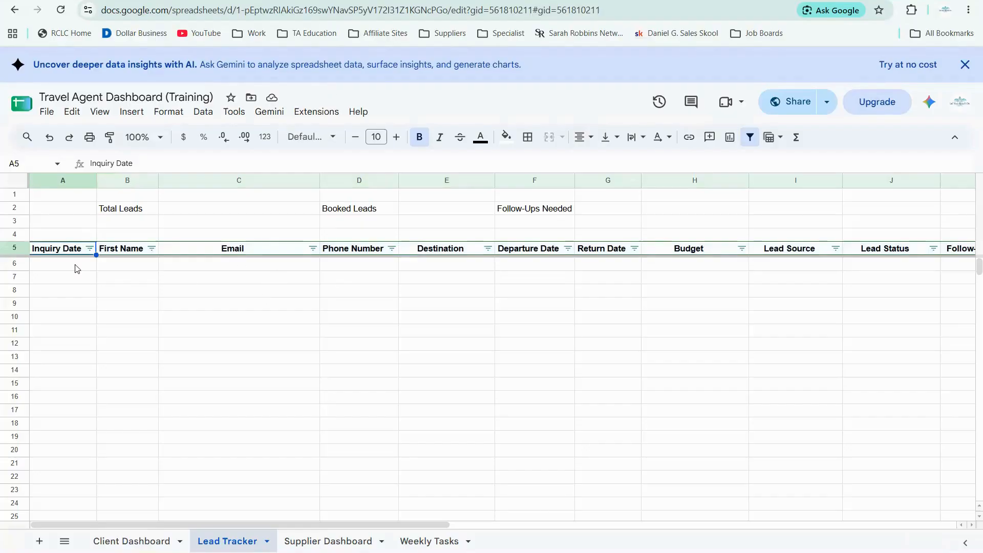
click(45, 267)
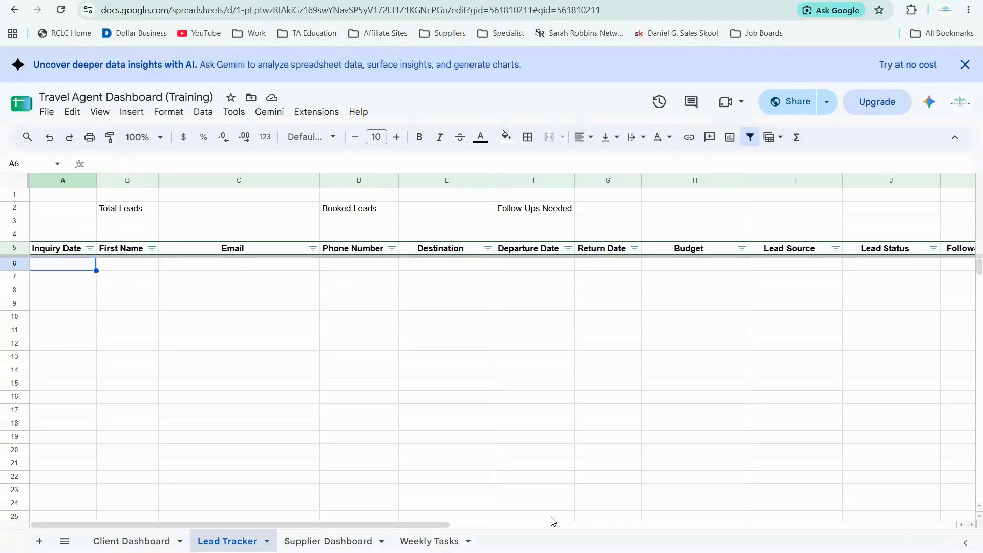
Insert a dropdown in the entire Lead Source column, column I.
drag(301, 525, 460, 511)
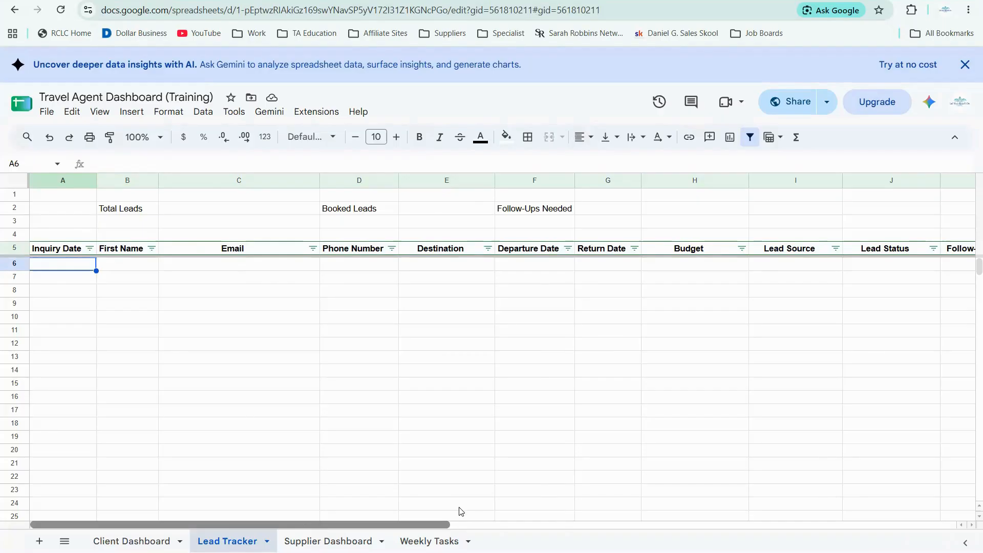
click(419, 182)
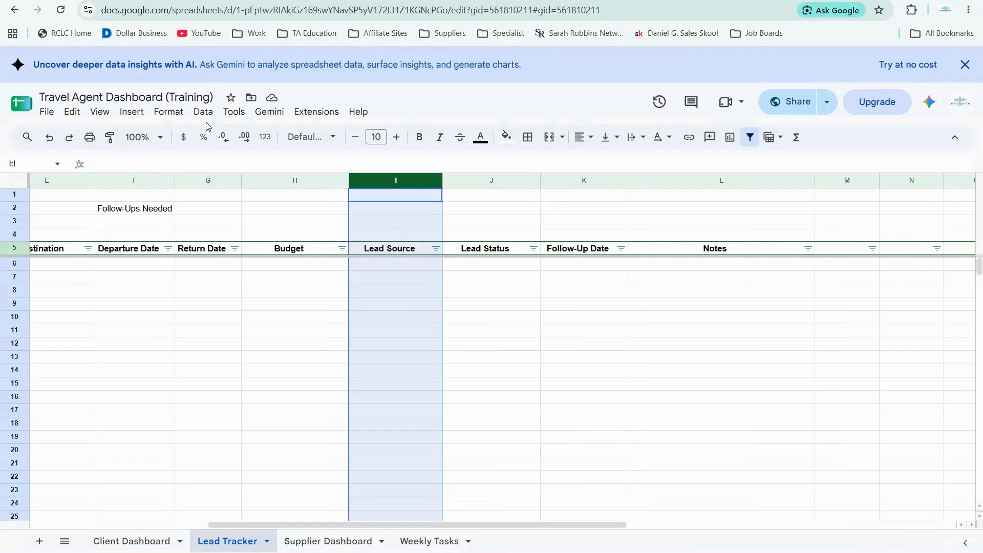
click(131, 111)
scroll(254, 404, down, 2)
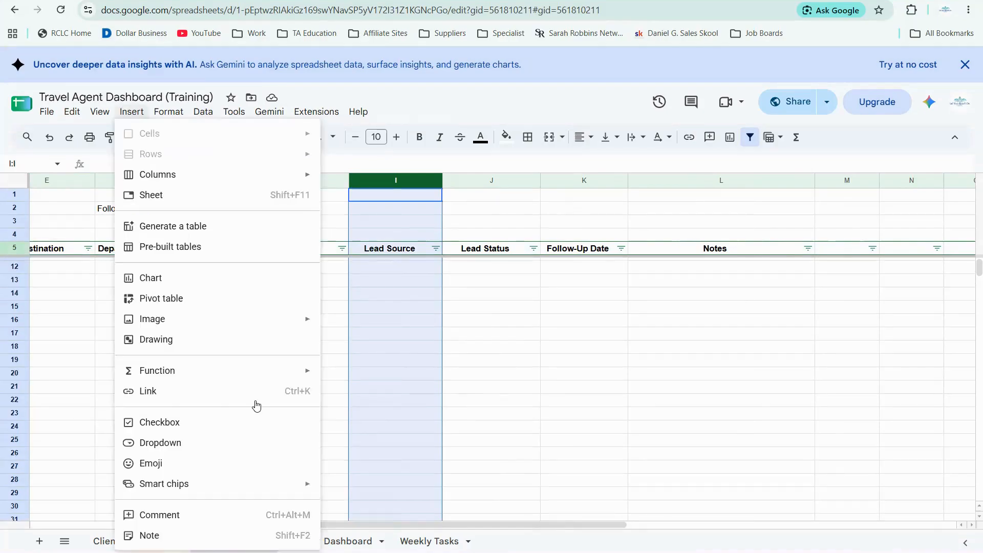
click(185, 443)
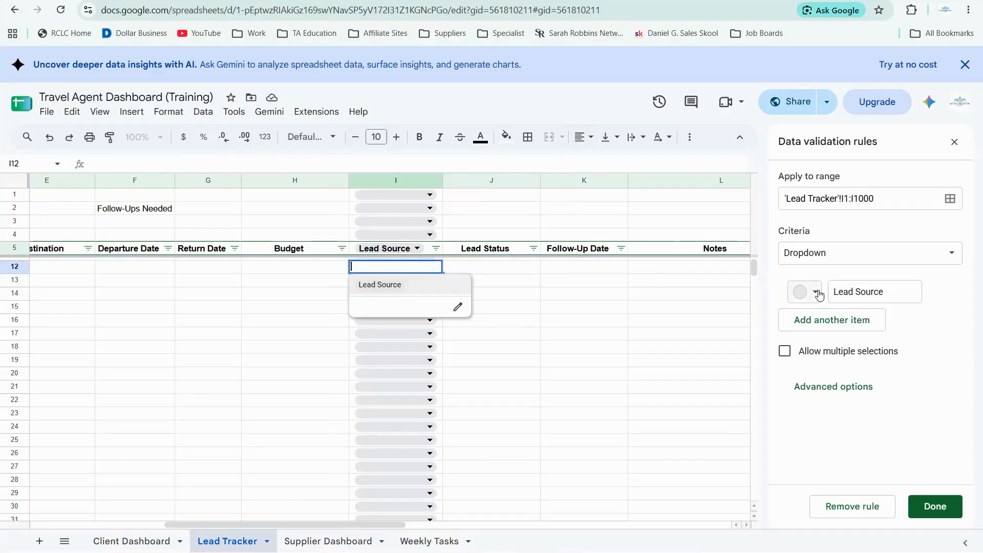
Add Facebook as a second item of the Lead Source dropdown and open its colour choices.
click(836, 321)
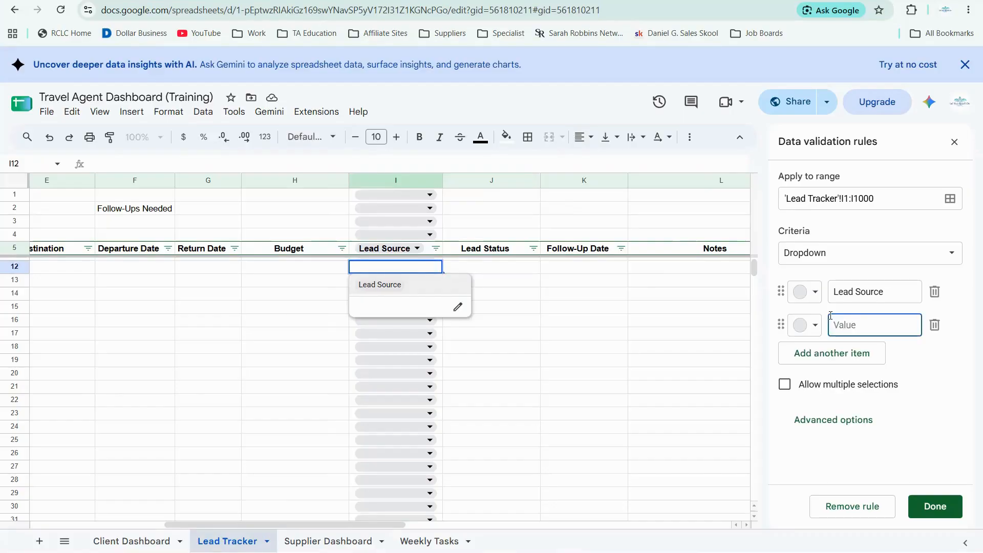
text(Facebook)
click(806, 329)
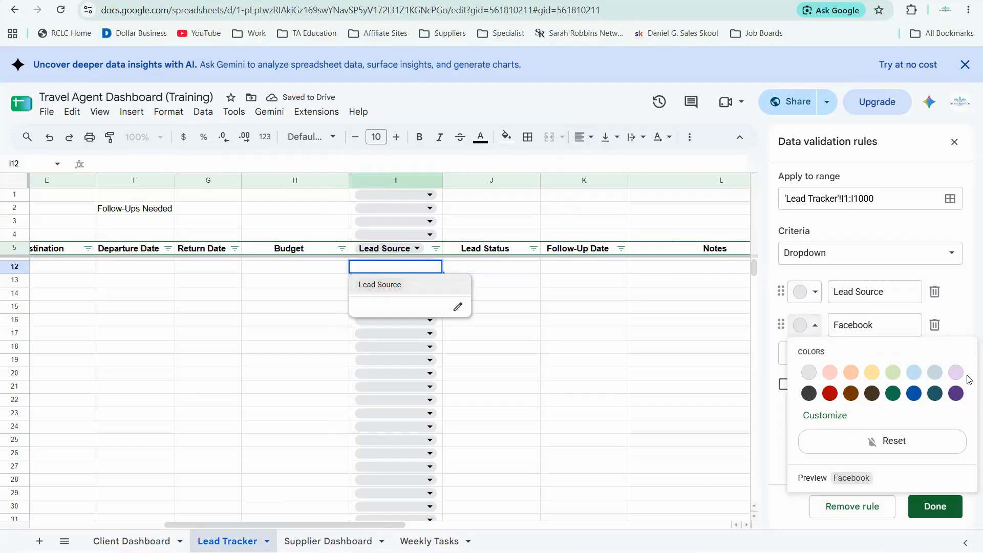
click(834, 416)
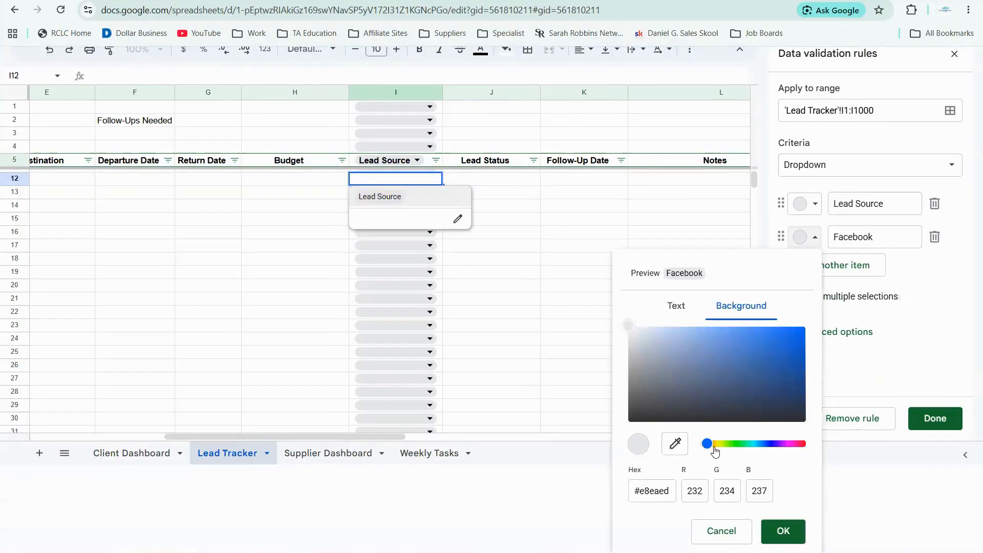
click(737, 444)
click(757, 446)
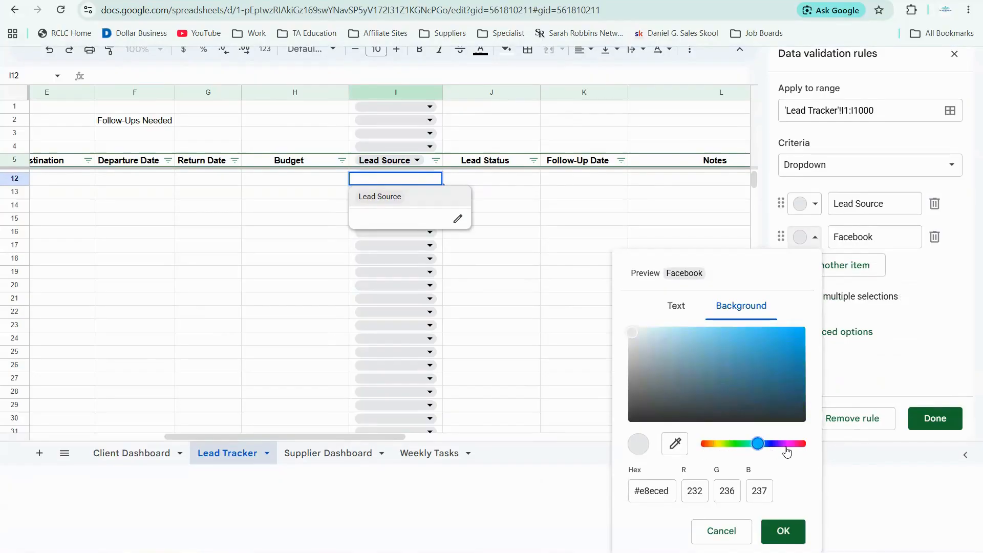
click(798, 444)
click(751, 444)
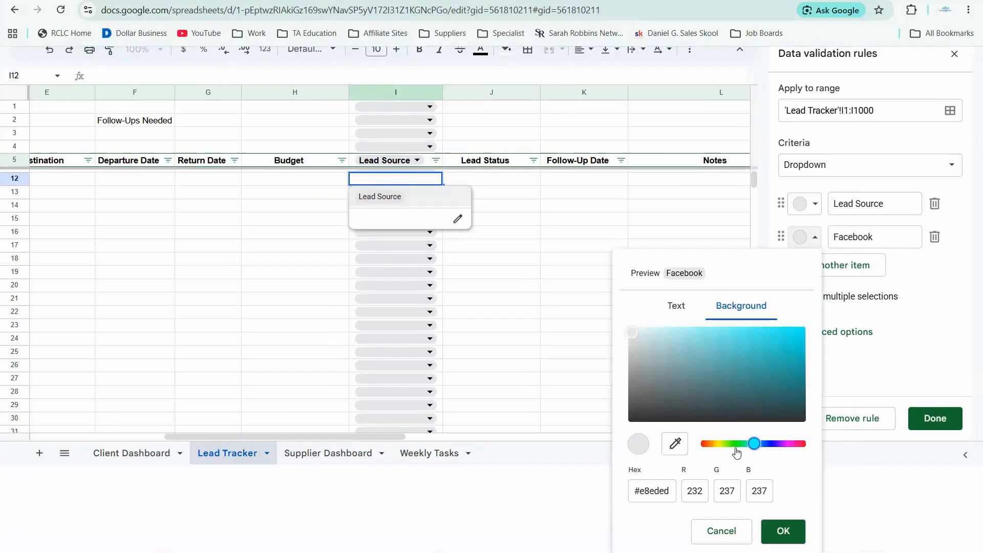
click(725, 444)
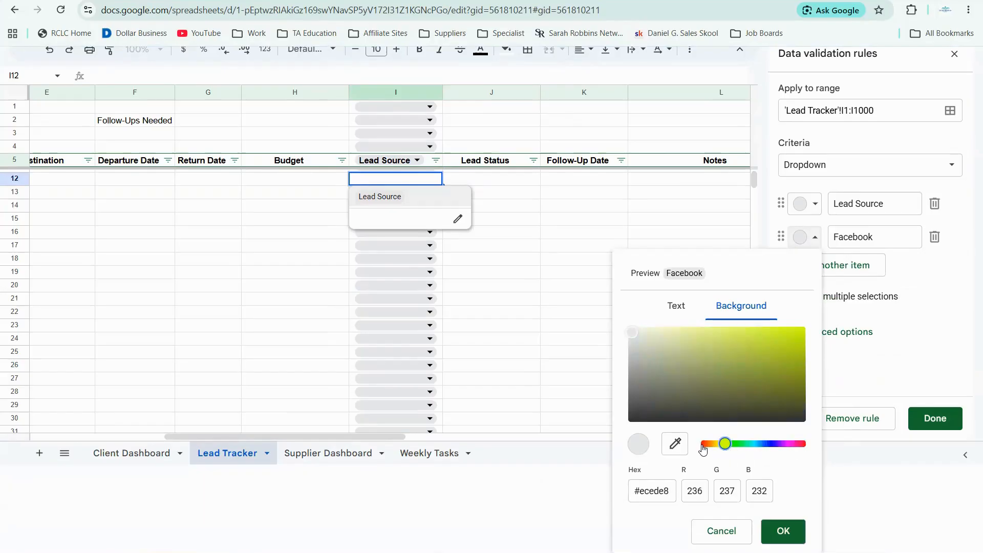
click(721, 530)
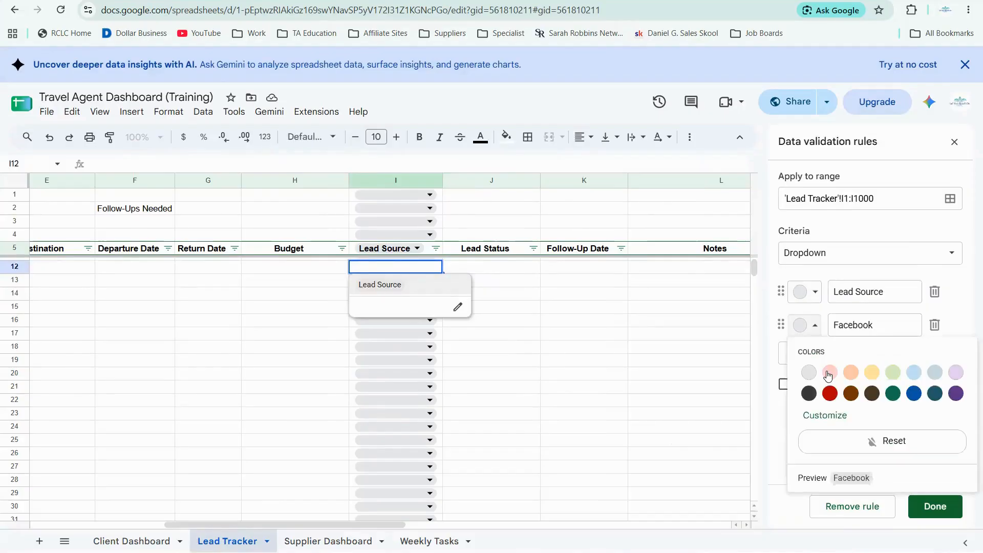
Colour the Facebook item light red and add a JotForm item in light orange to the dropdown.
click(829, 373)
click(841, 353)
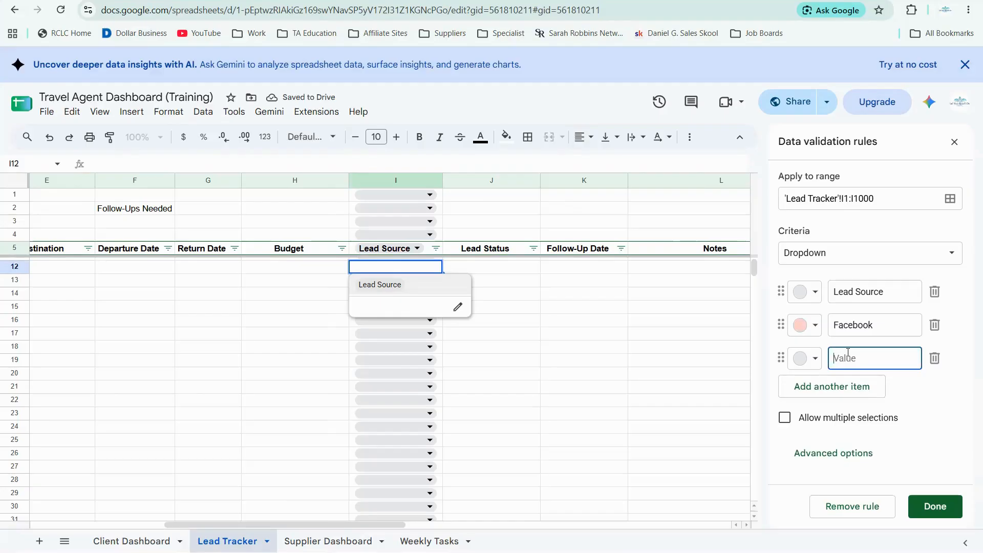
text(JotForm)
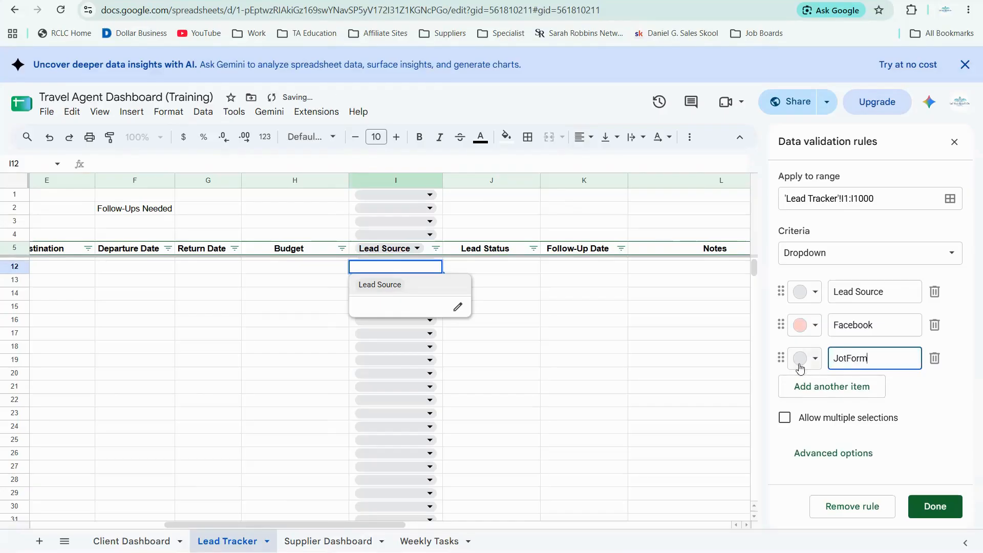
click(807, 358)
click(854, 408)
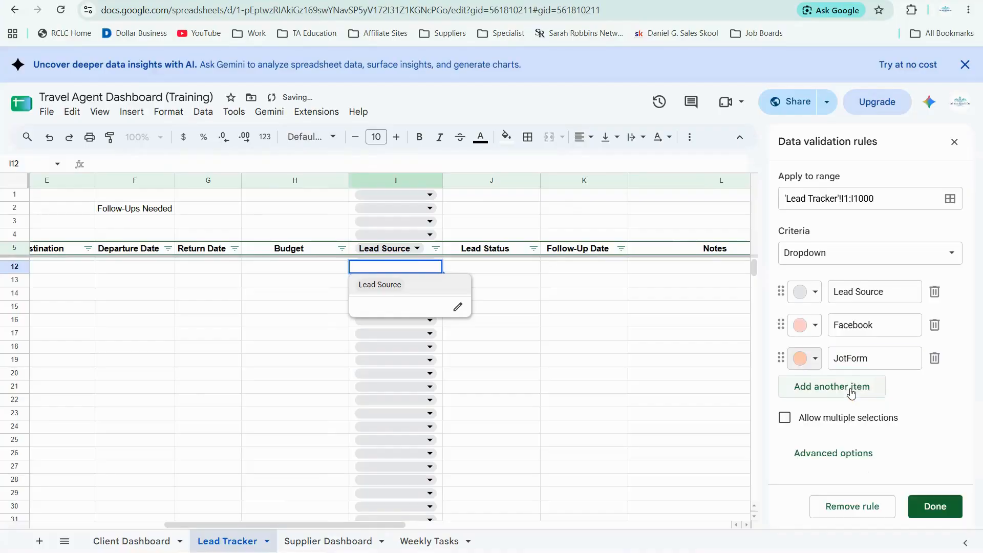
Add an Instagram item in light yellow to the Lead Source dropdown.
click(847, 388)
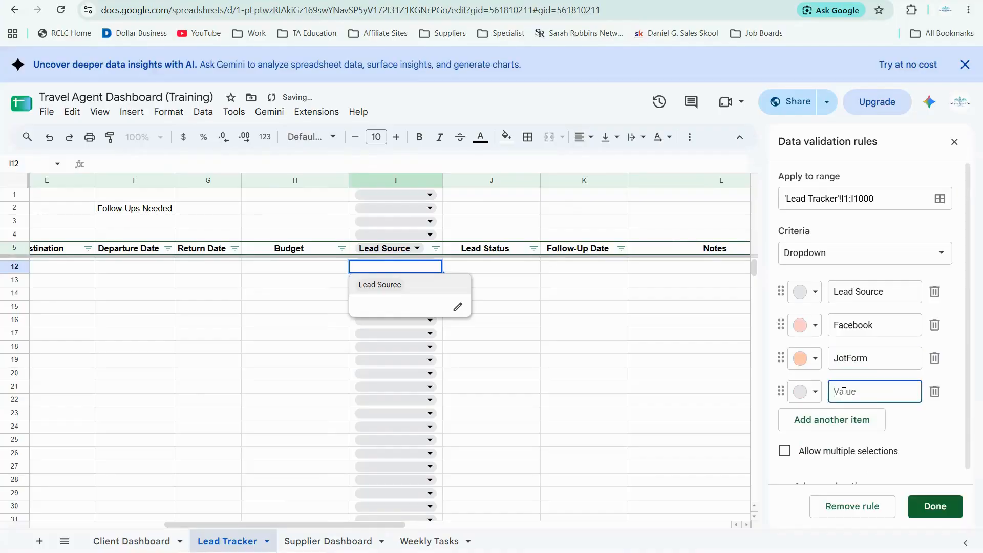
text(Instagram)
click(803, 391)
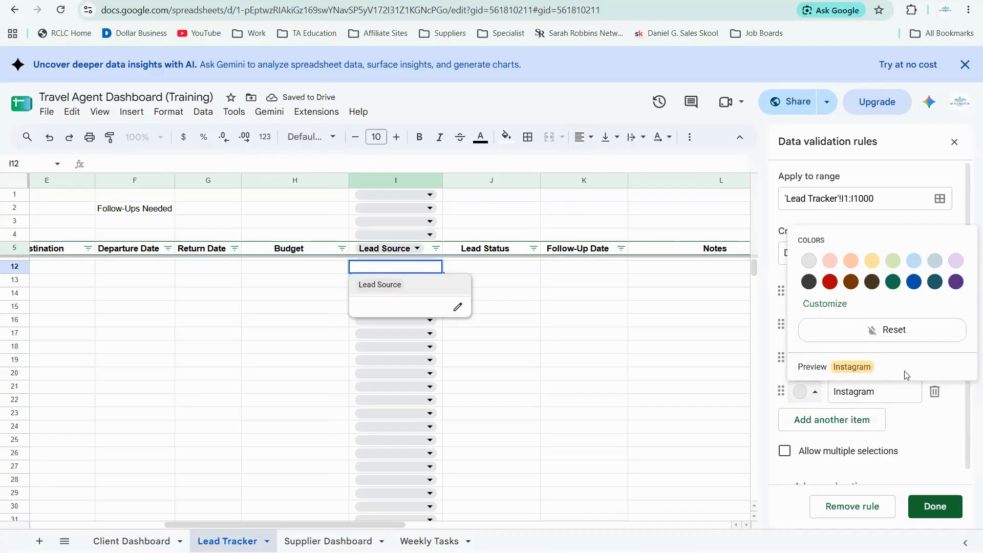
click(870, 413)
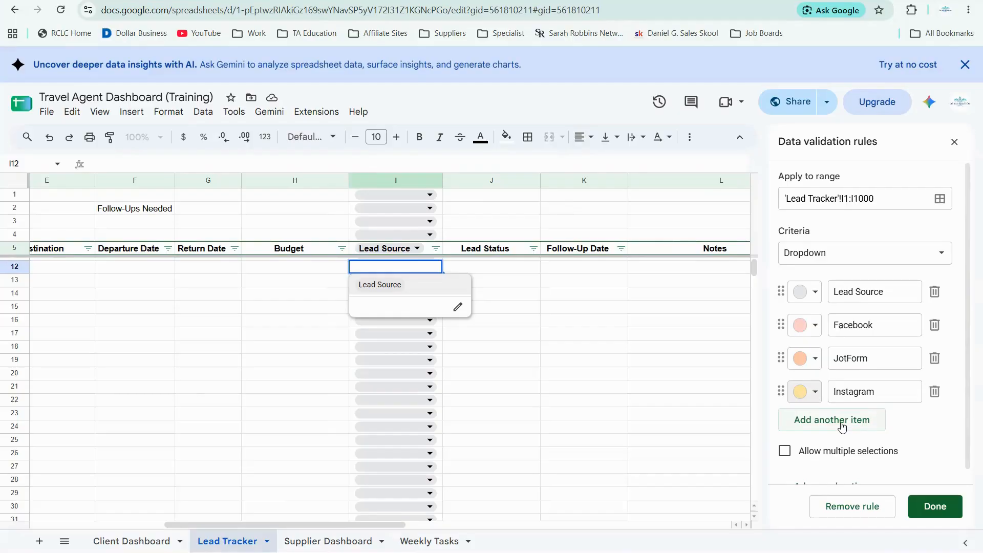
Add a Website item in light green to the Lead Source dropdown.
click(833, 425)
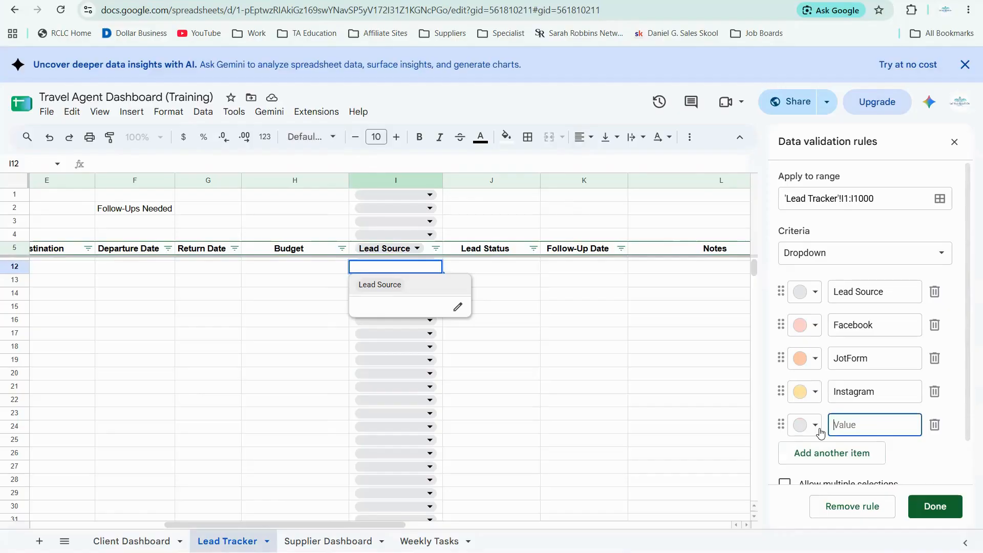
click(804, 430)
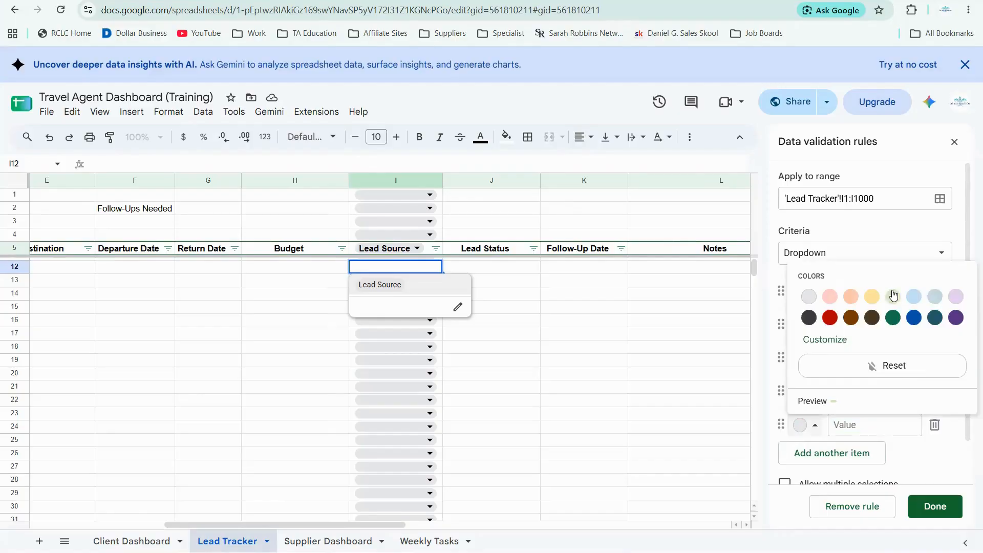
click(851, 425)
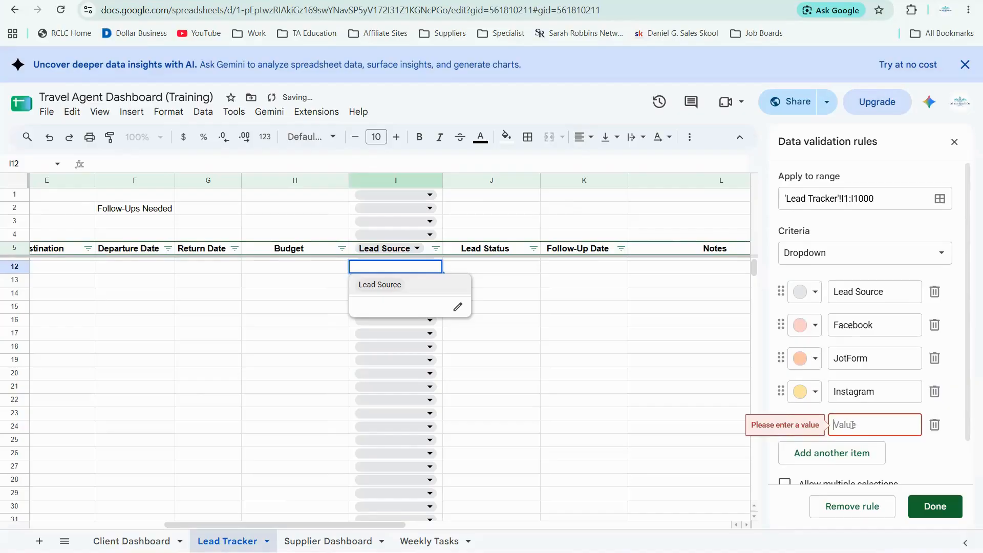
text(Websit)
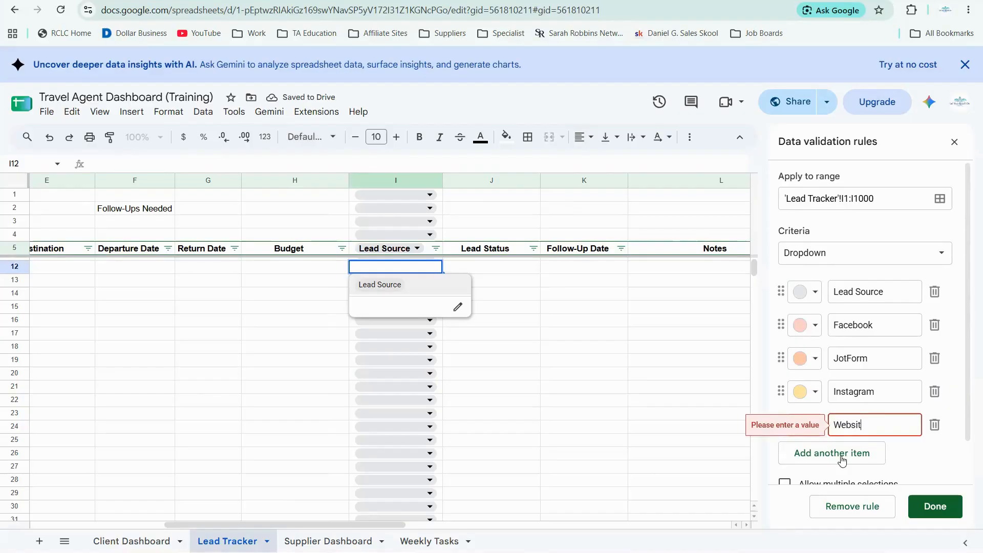
text(e)
Add a Referral item in light blue to the Lead Source dropdown.
key(Return)
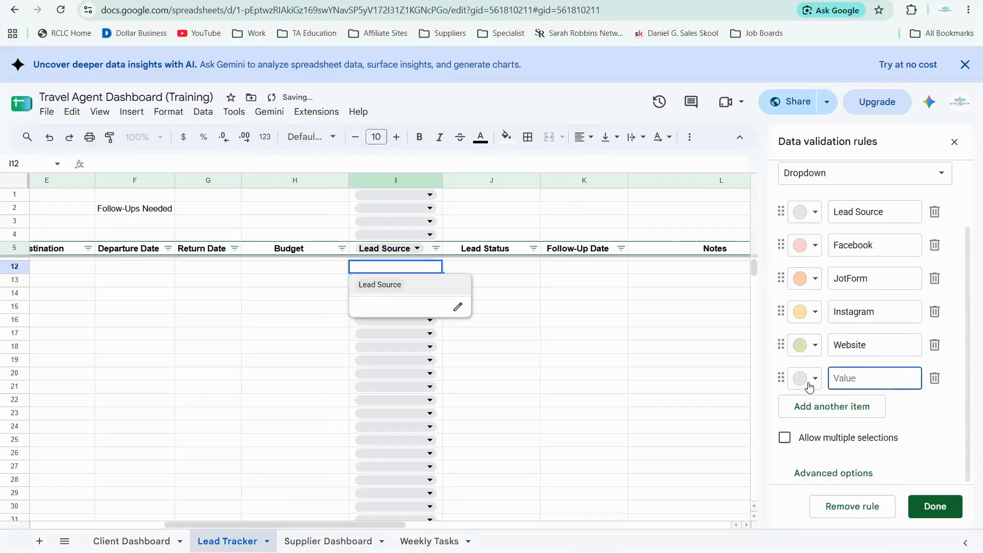
click(809, 385)
click(866, 382)
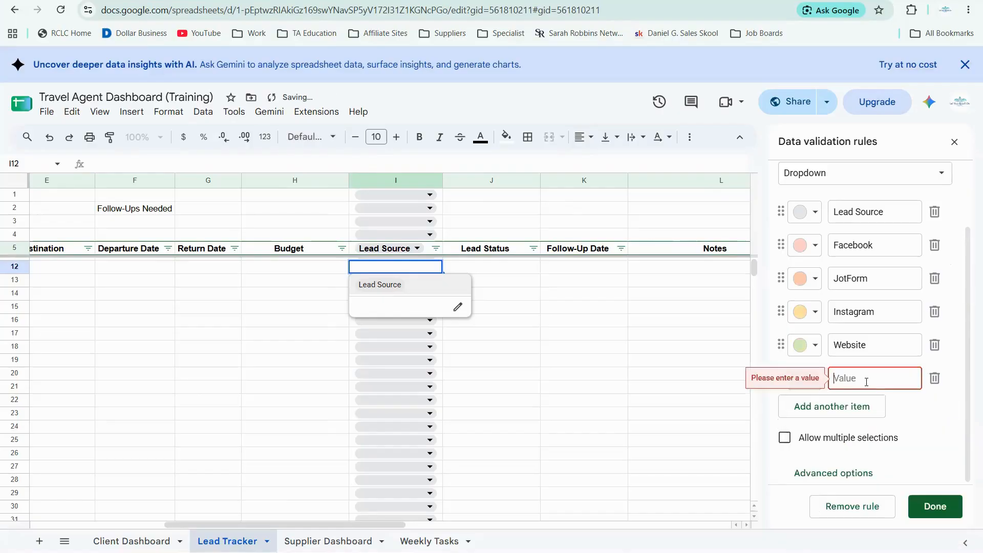
text(Referral)
Add a YouTube item in light blue-grey and a Travel Leader item in light purple to the Lead Source dropdown.
key(Return)
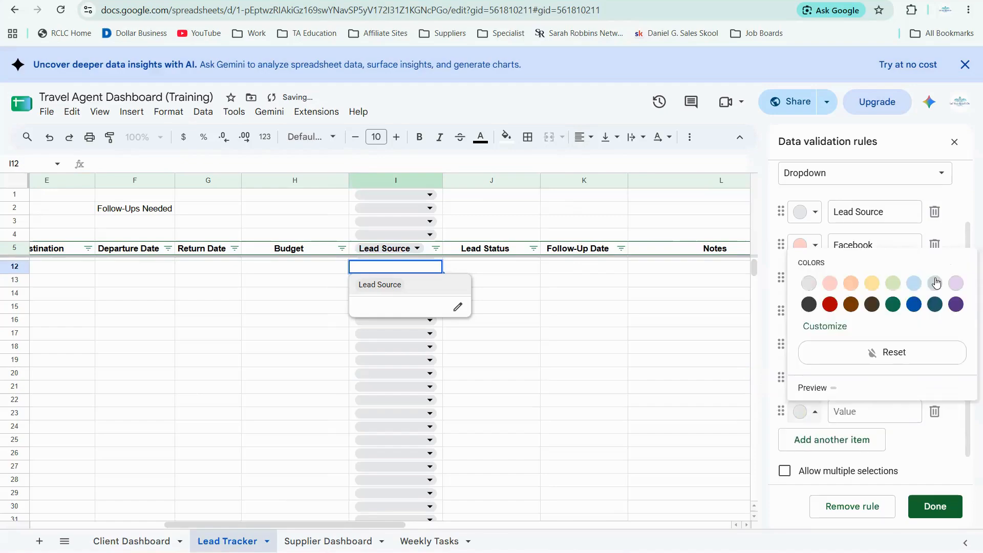
click(853, 411)
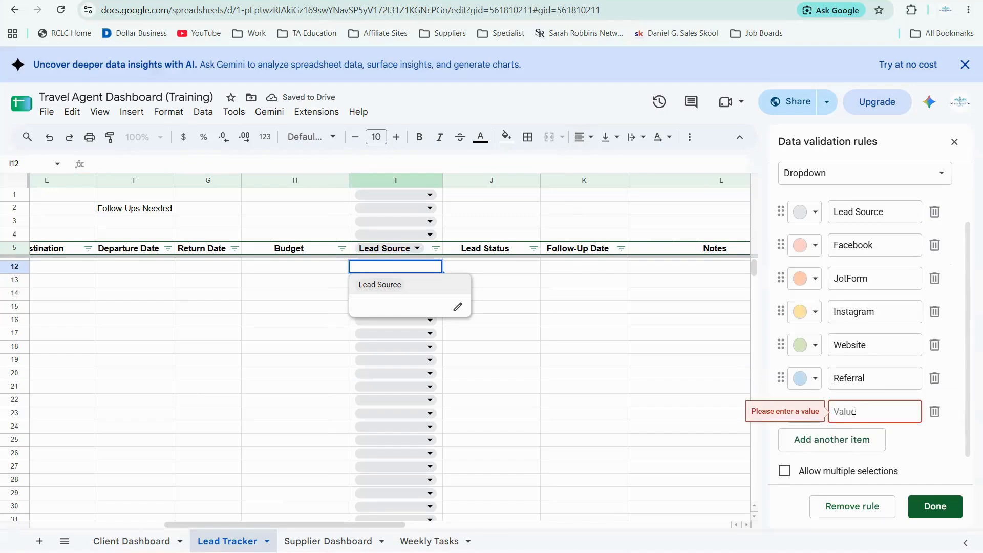
text(YouTube)
click(818, 451)
click(806, 444)
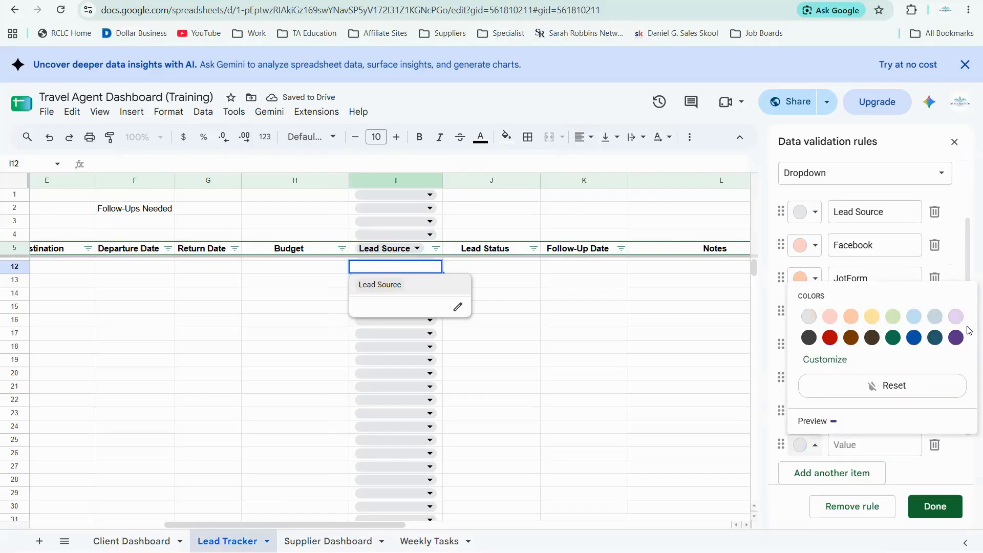
click(863, 445)
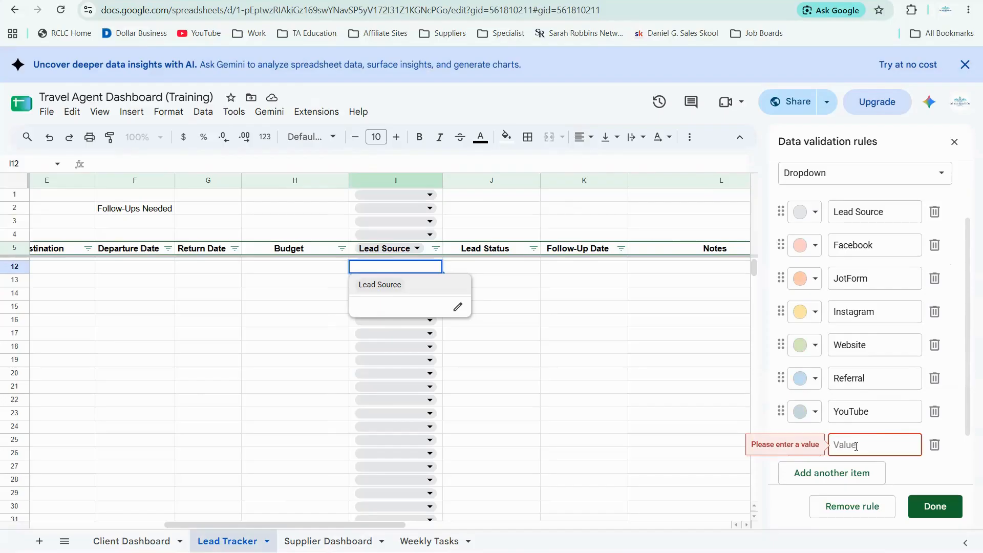
text(Travel Leader)
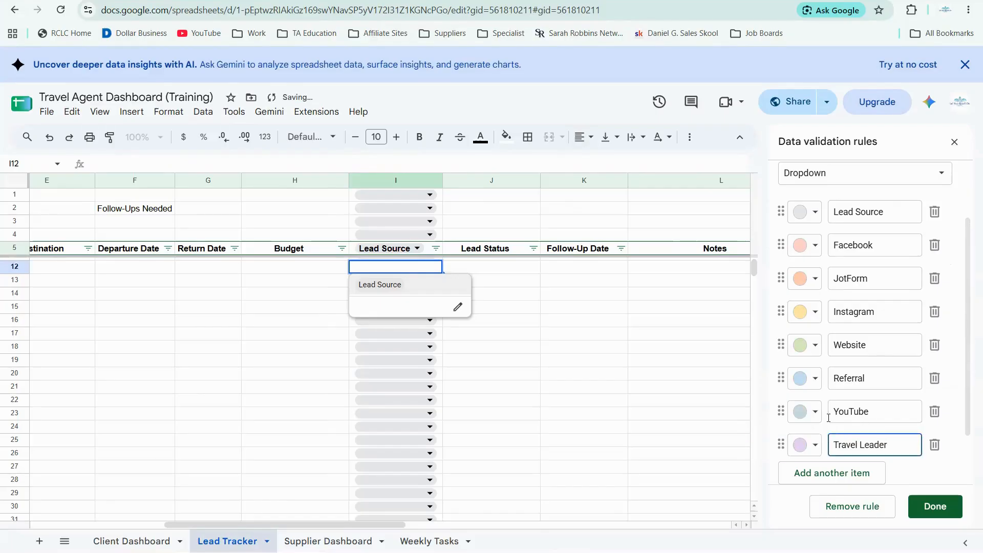
Add a Repeat Client item in dark grey to the Lead Source dropdown.
scroll(827, 416, down, 2)
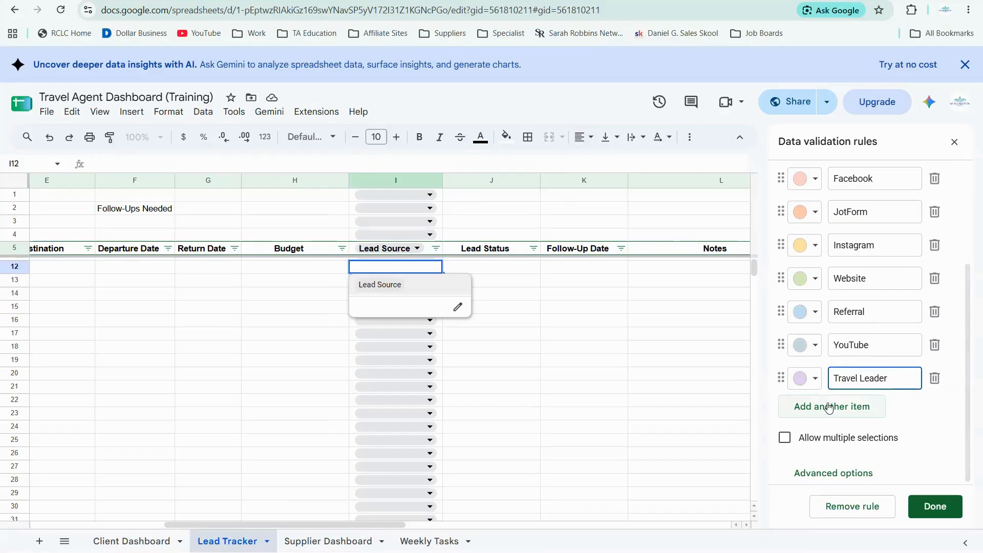
click(814, 416)
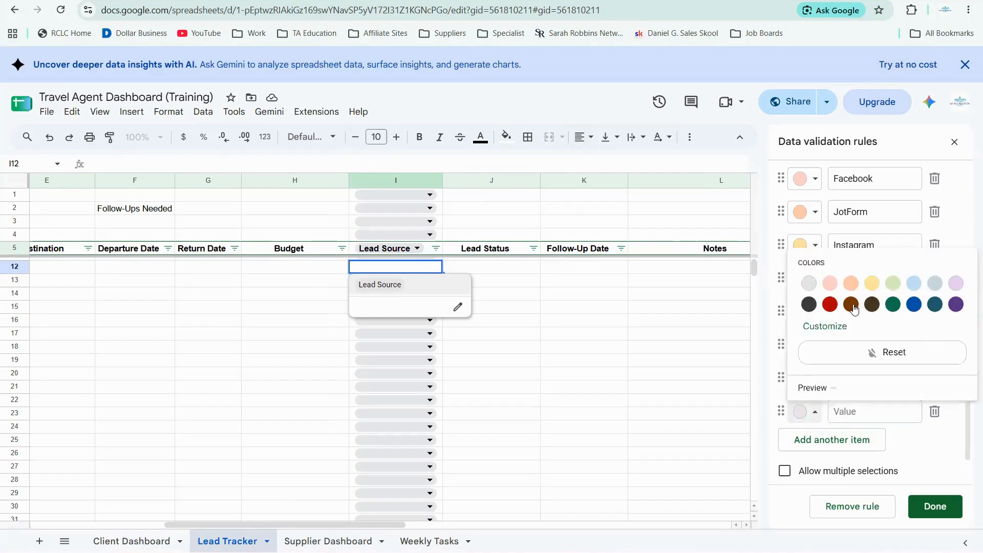
click(813, 413)
click(844, 412)
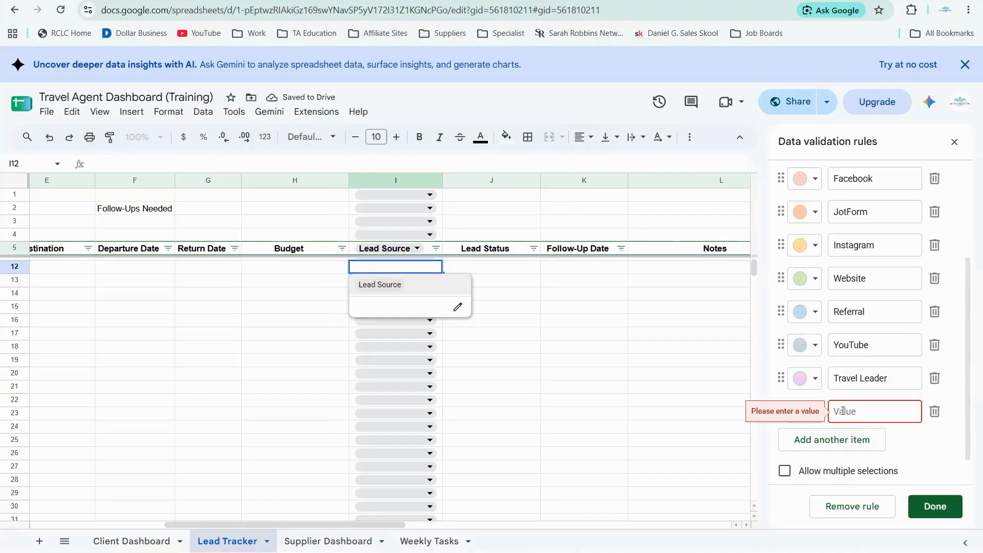
text(Repeat Client)
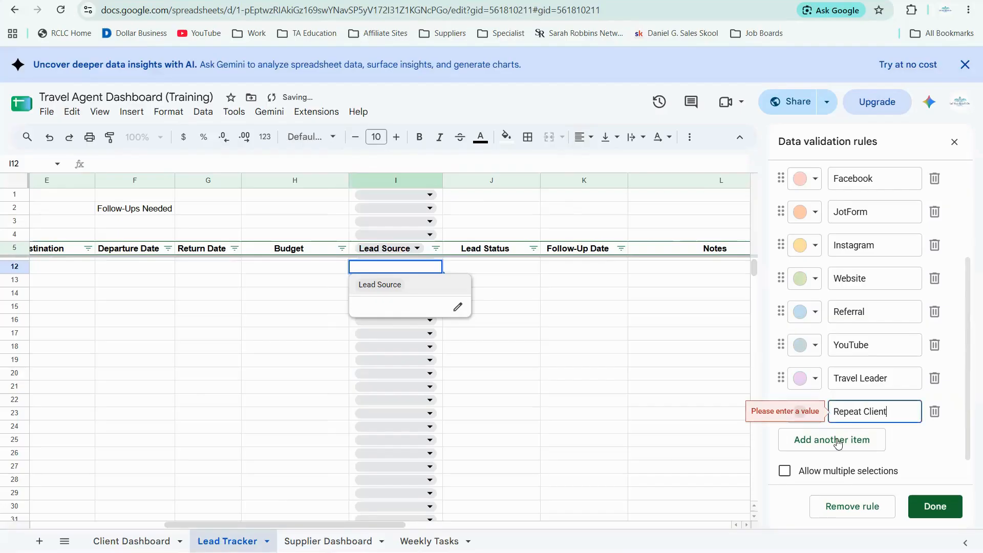
Add an Other item in red to the Lead Source dropdown and save the validation rule.
click(838, 443)
click(808, 452)
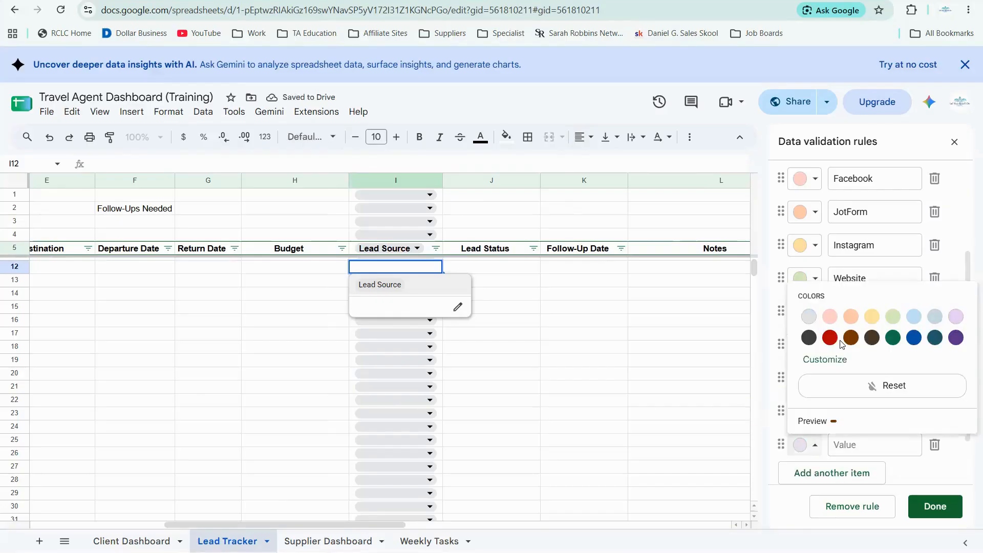
click(868, 449)
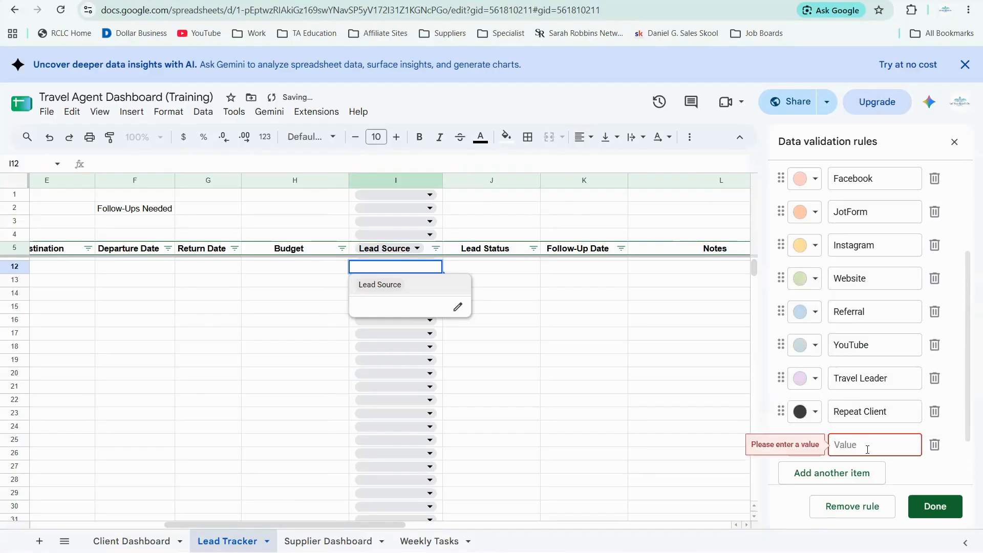
text(Other)
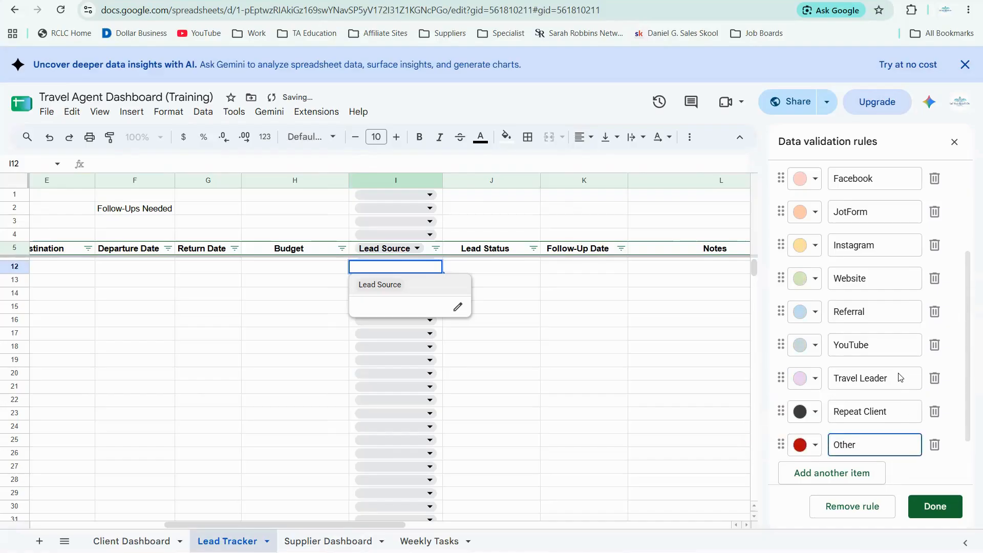
scroll(874, 377, up, 3)
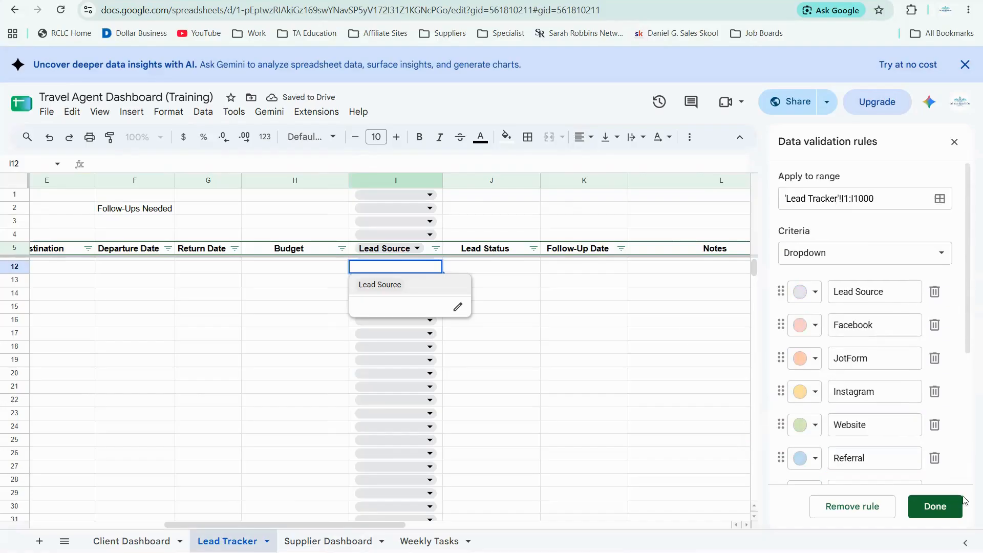
click(942, 509)
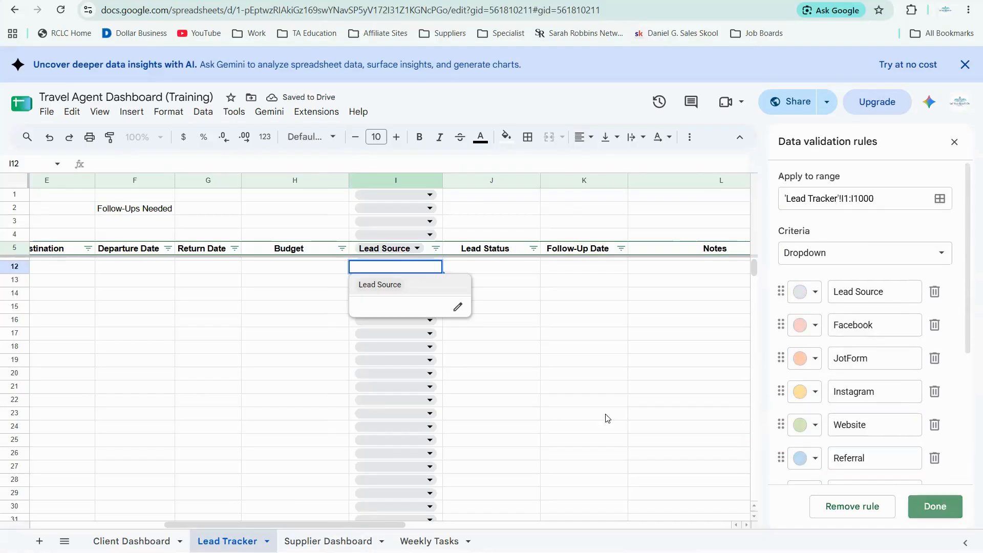
Choose Facebook from the Lead Source dropdown in cell I12.
click(526, 273)
click(423, 267)
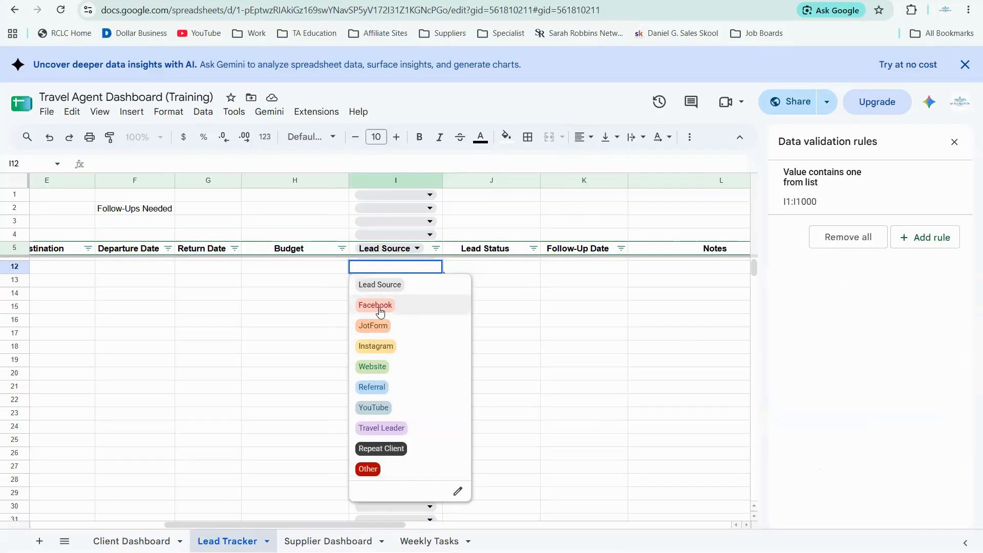
key(Return)
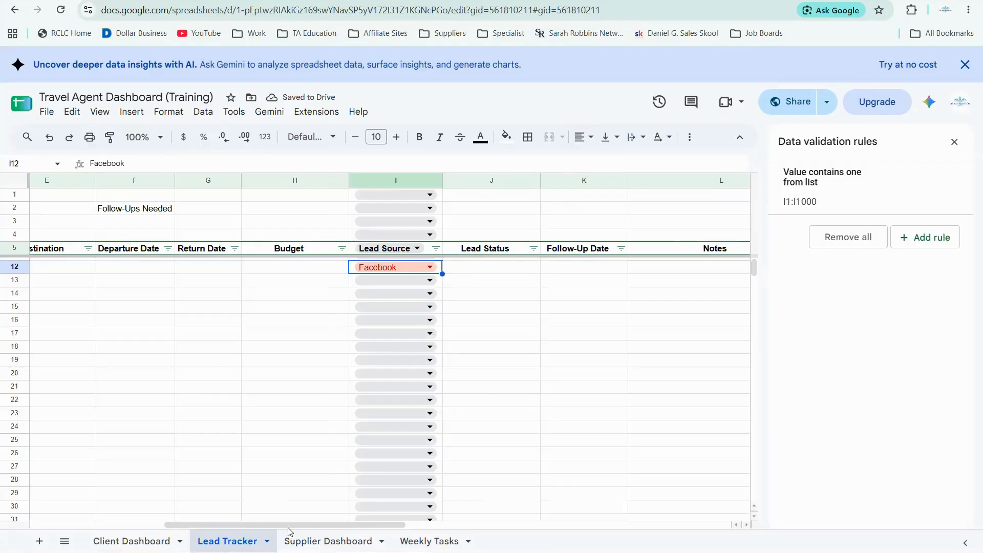
scroll(246, 538, left, 4)
scroll(277, 231, left, 4)
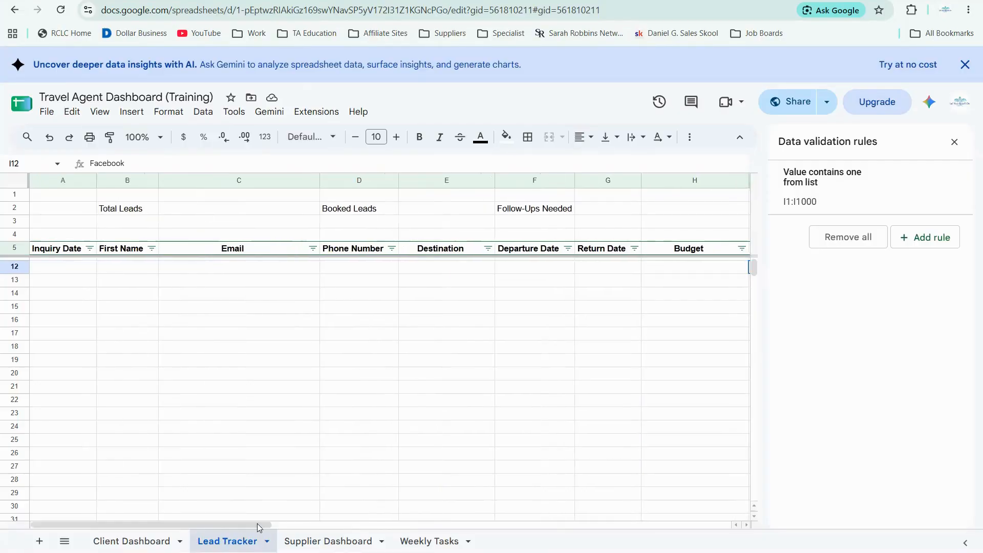
click(218, 538)
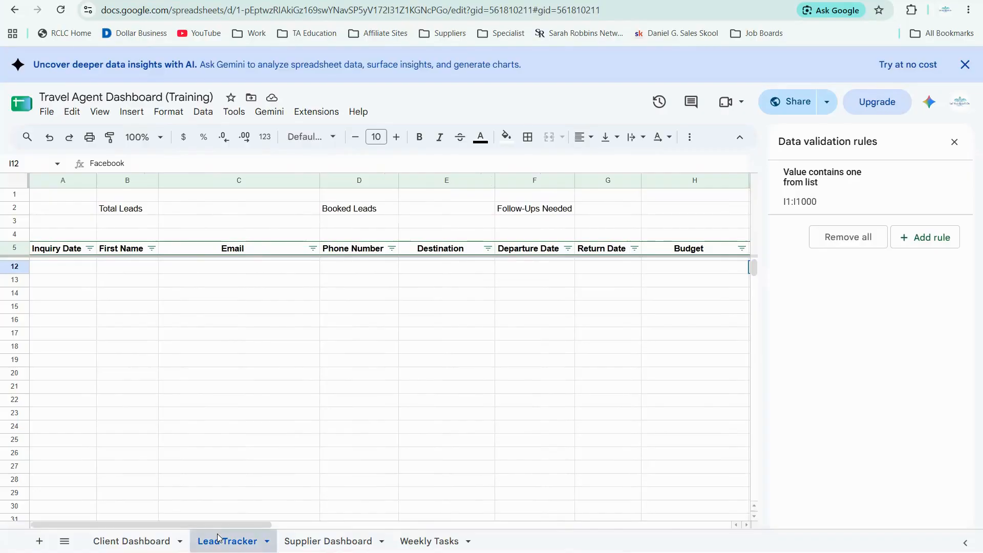
drag(219, 526, 356, 522)
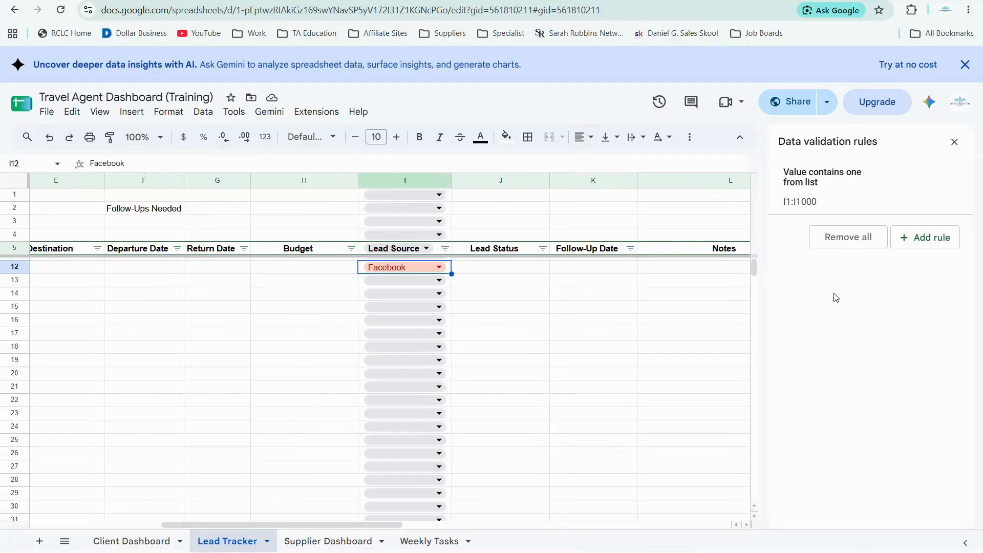
Insert a dropdown in cell J12 of the Lead Status column, with New Inquiry in light blue as its first item.
key(Right)
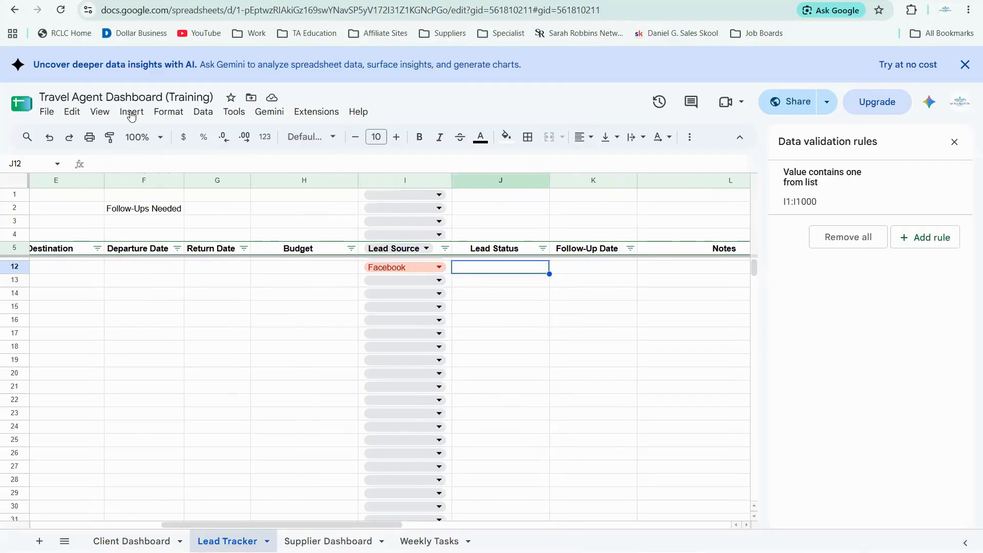
click(132, 112)
click(188, 445)
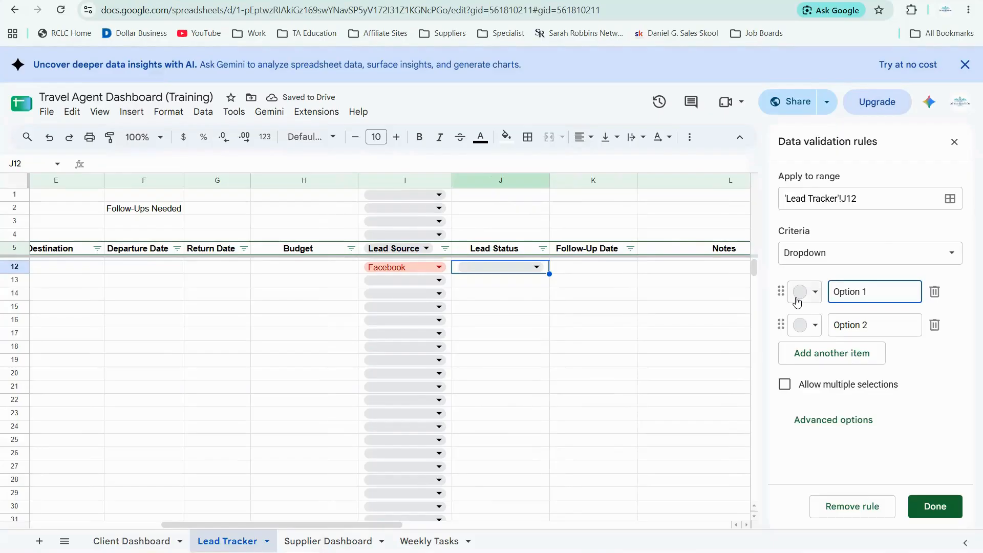
triple_click(828, 298)
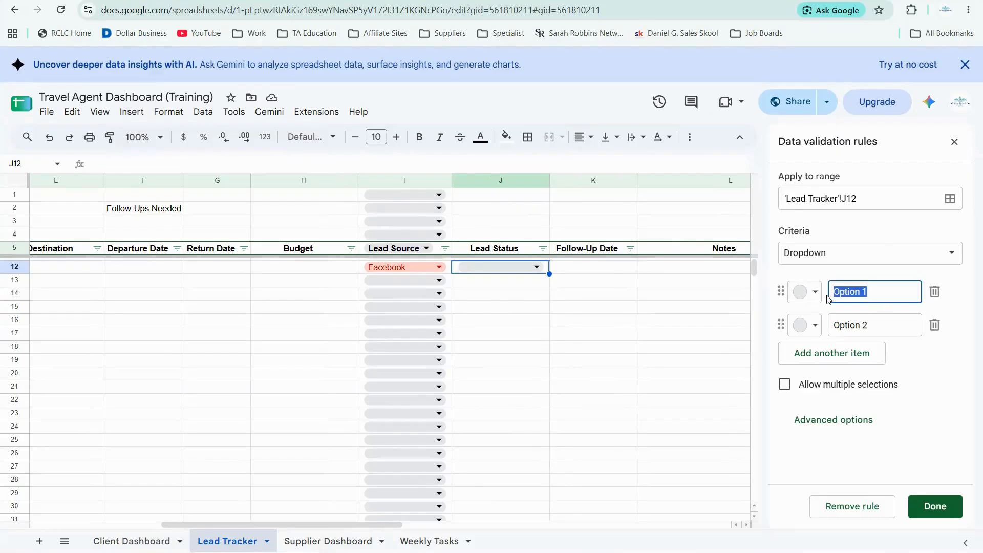
text(New Inquiry)
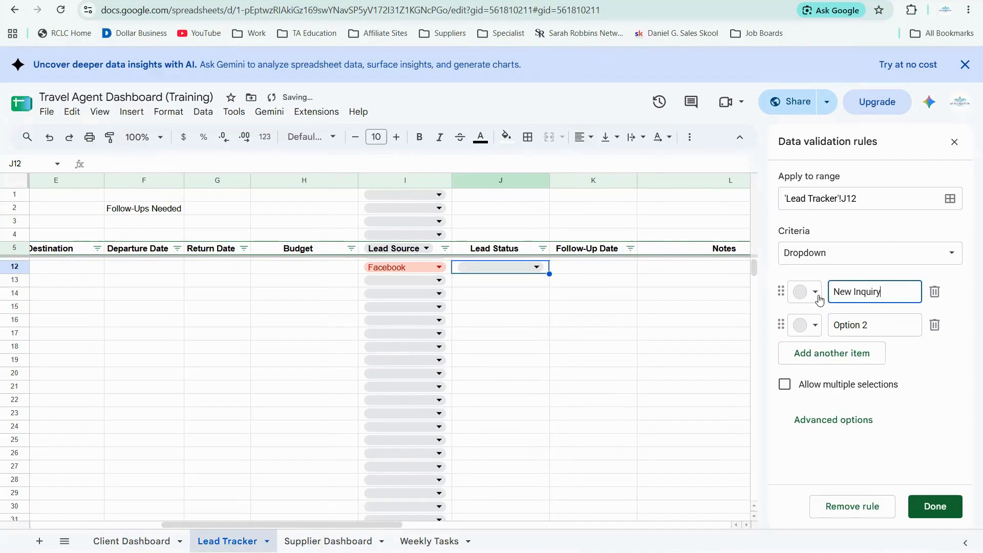
click(813, 292)
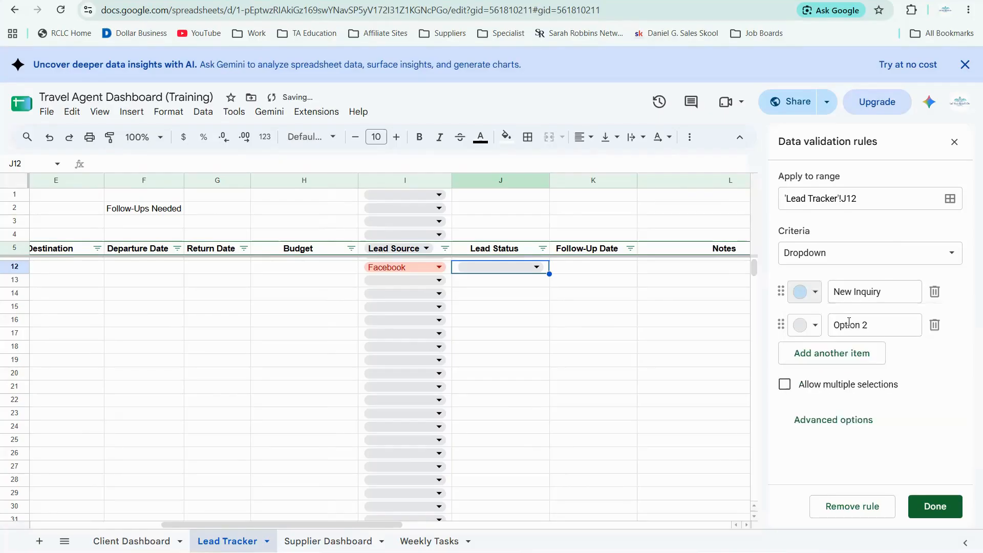
Name the second Lead Status dropdown item Contacted and add a third item named Quote Sent.
click(886, 324)
key(ctrl+a)
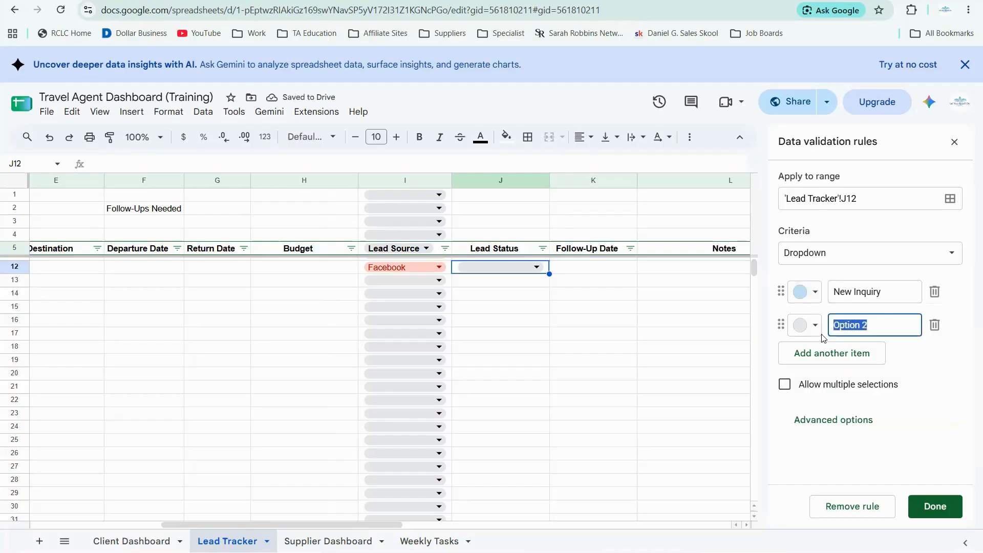
text(Contac)
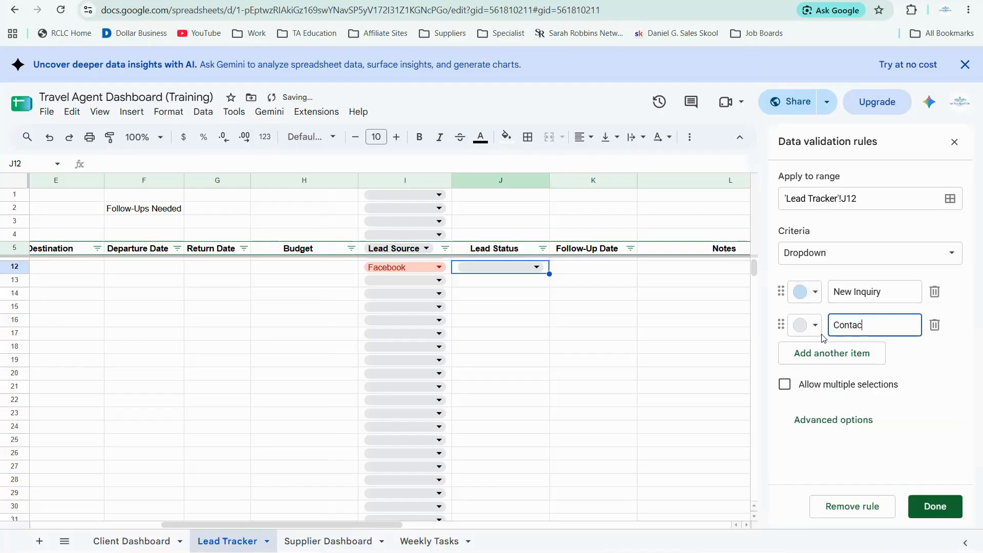
text(ted)
click(838, 361)
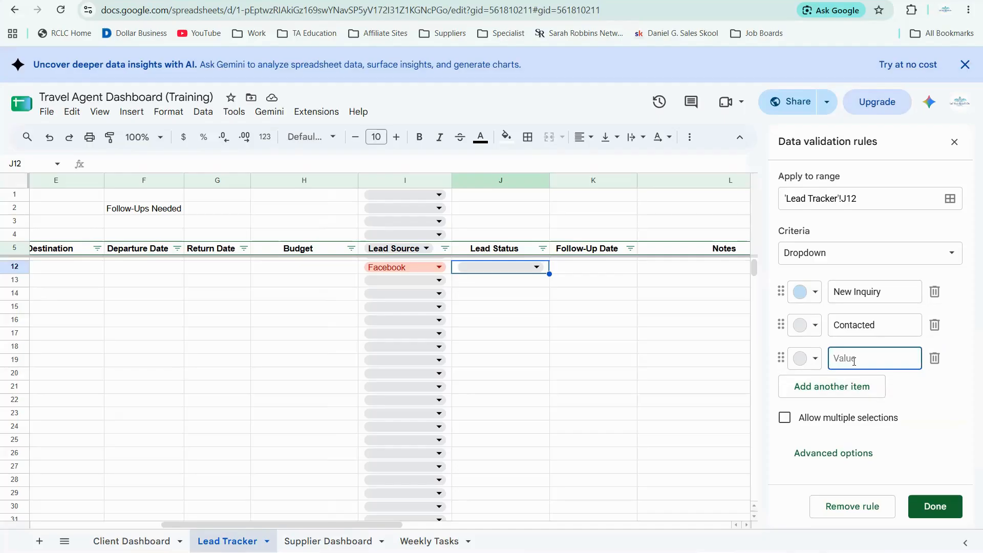
text(Quote Sent)
Colour the Contacted item light purple and the Quote Sent item light orange.
click(813, 326)
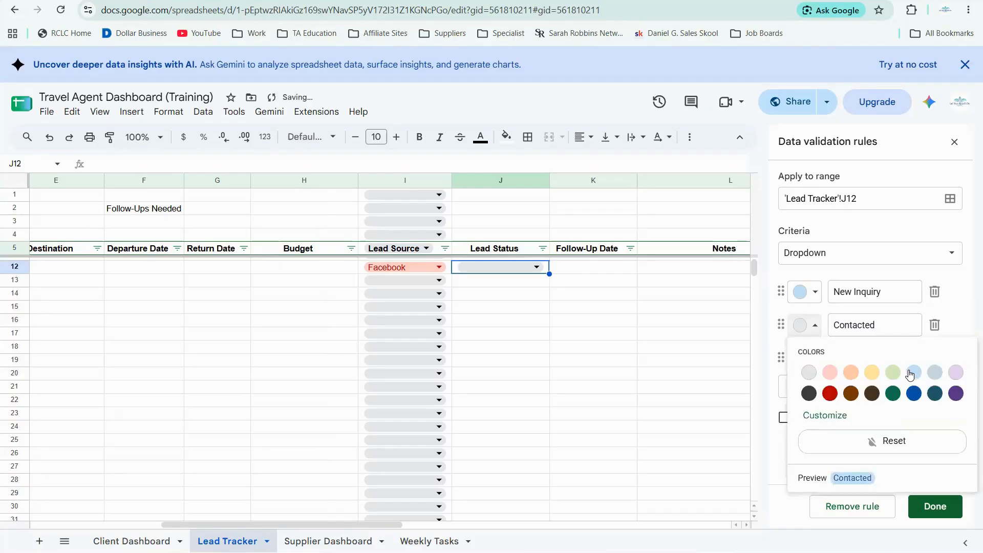
click(911, 373)
click(814, 325)
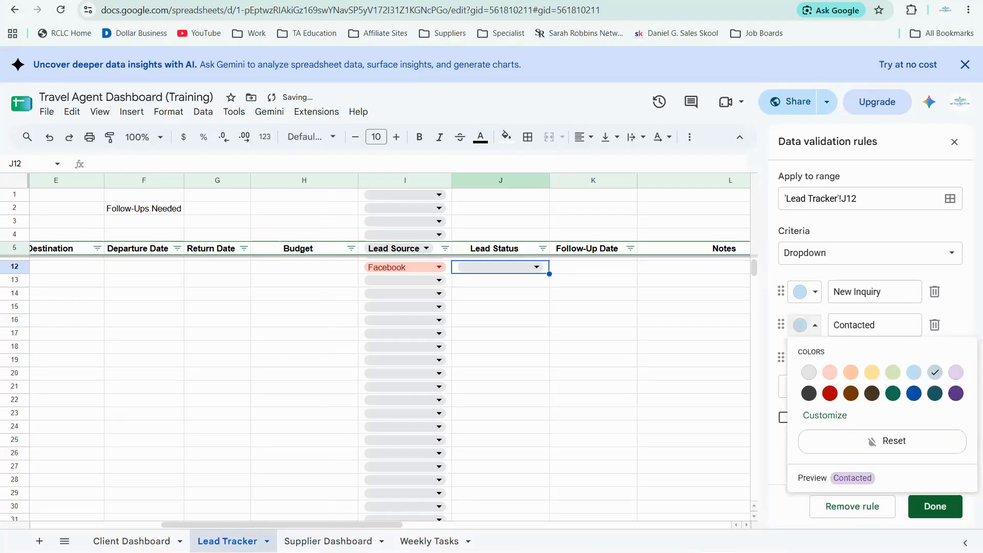
click(955, 372)
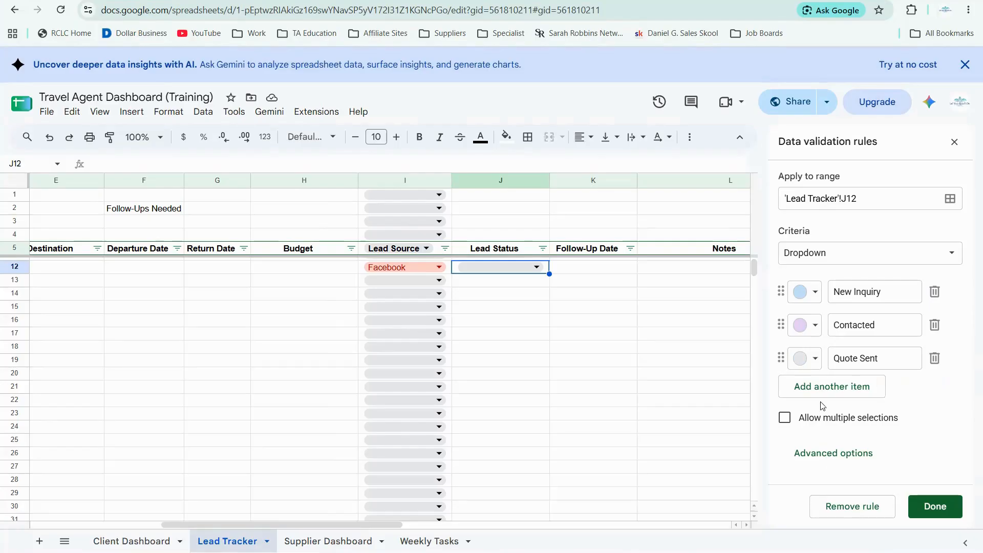
click(816, 364)
click(871, 428)
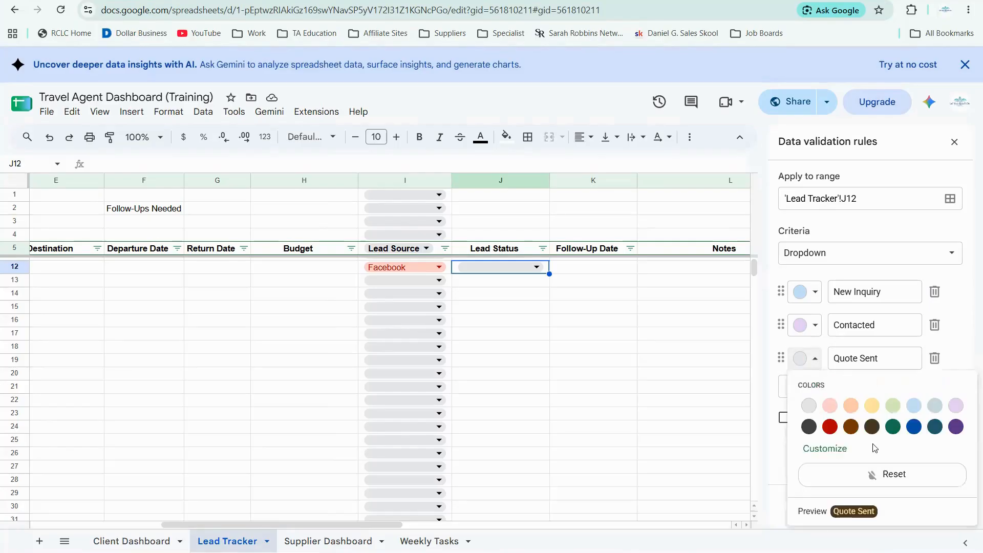
click(850, 407)
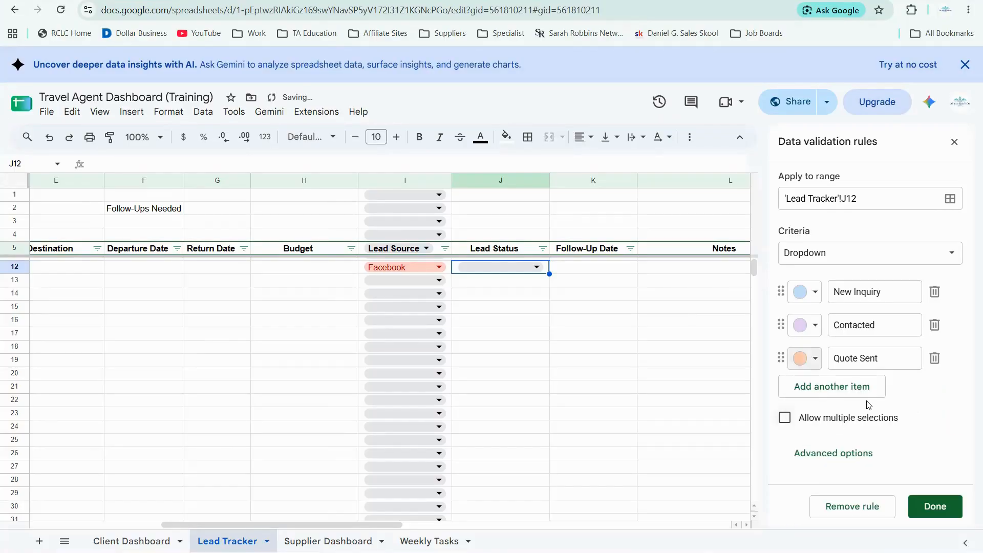
Add a Ghosted item in dark grey to the Lead Status dropdown.
click(831, 390)
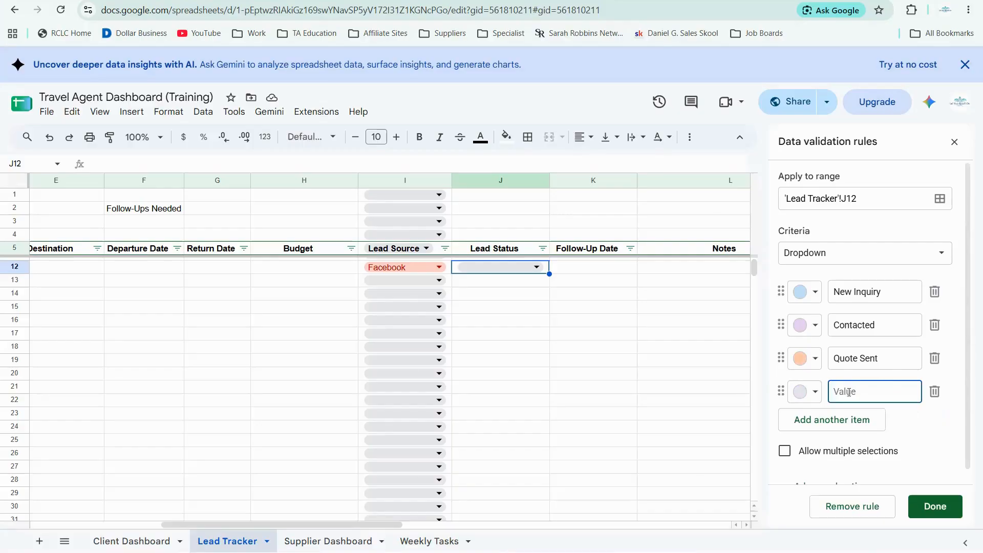
text(Ghosted)
click(809, 390)
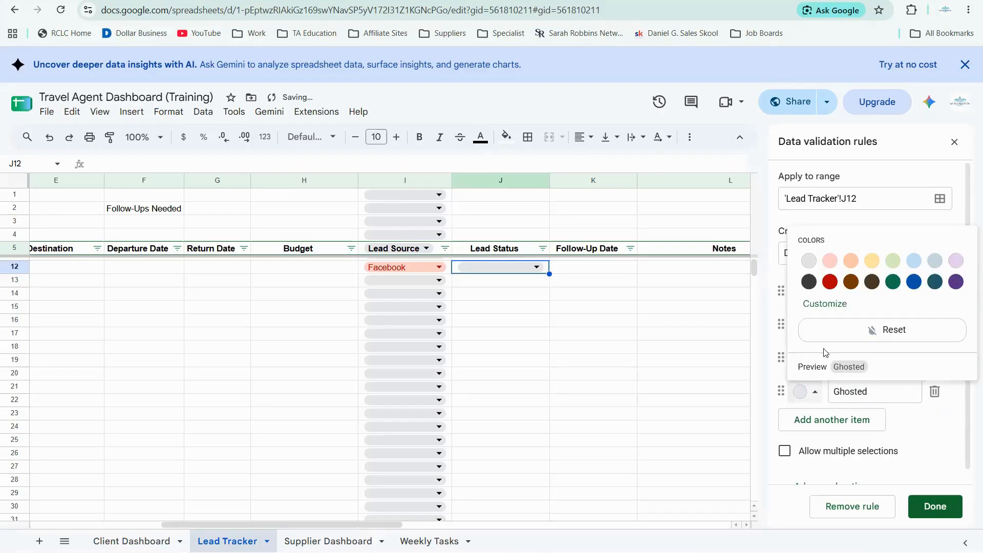
click(808, 283)
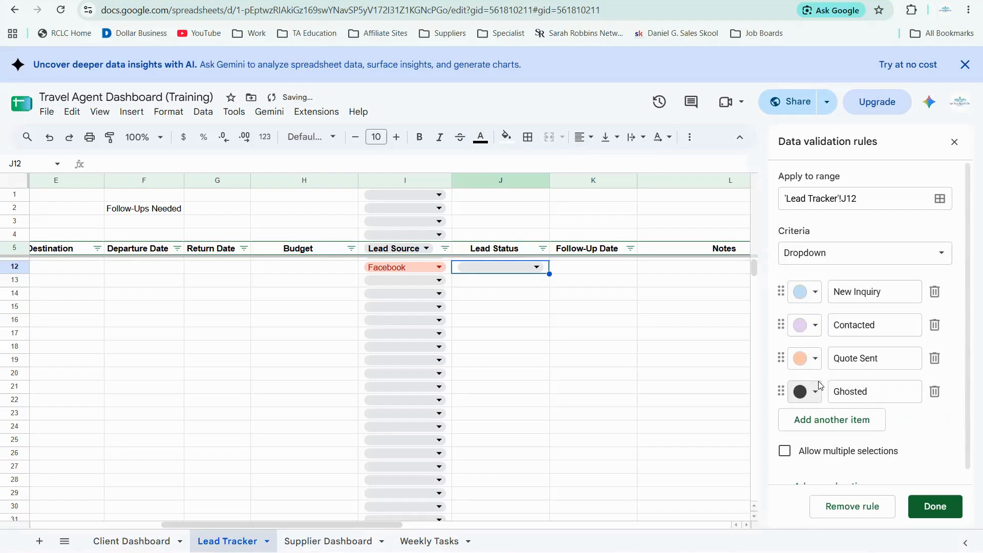
Add a Booked item in dark green to the Lead Status dropdown.
click(856, 423)
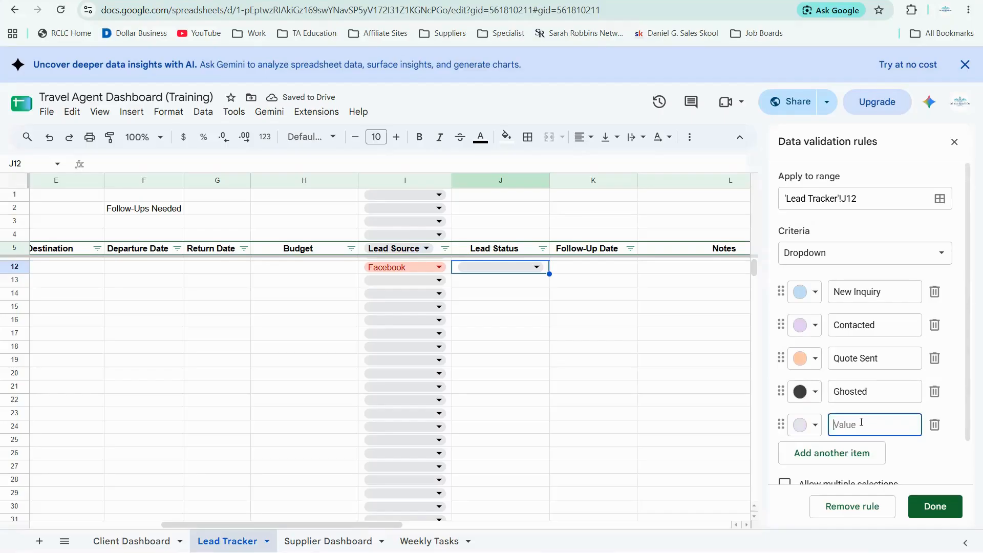
text(Booked)
click(804, 424)
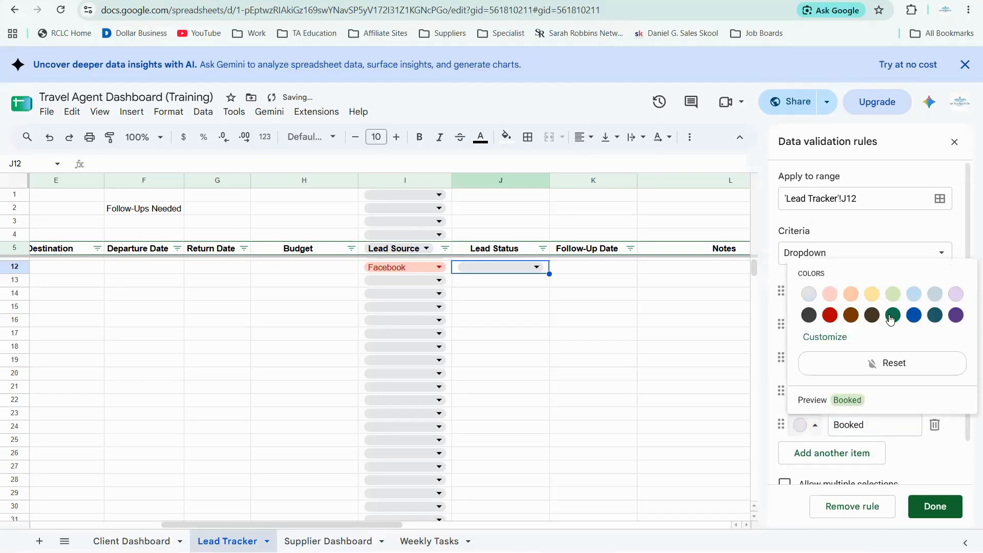
click(857, 456)
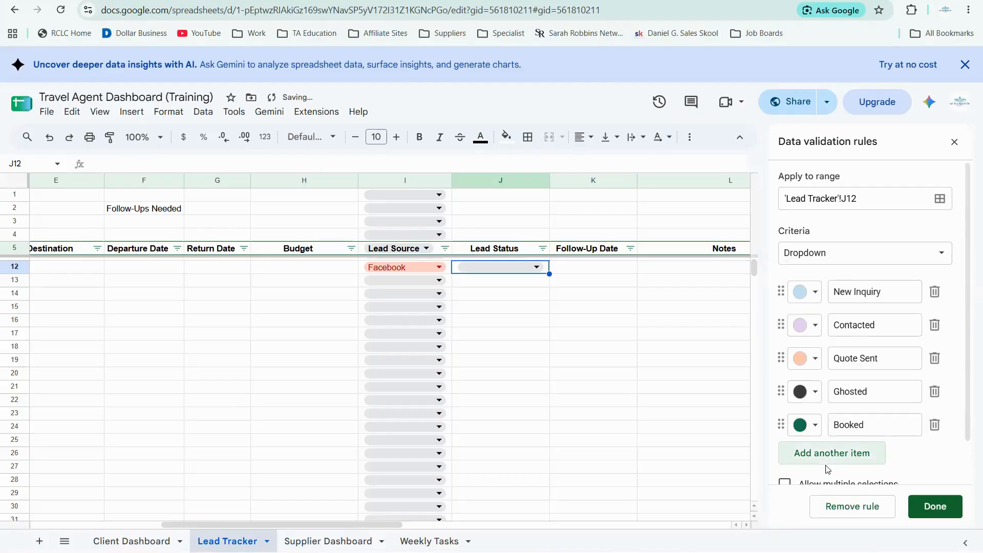
Add a Closed item in dark purple to the Lead Status dropdown.
click(835, 454)
text(C)
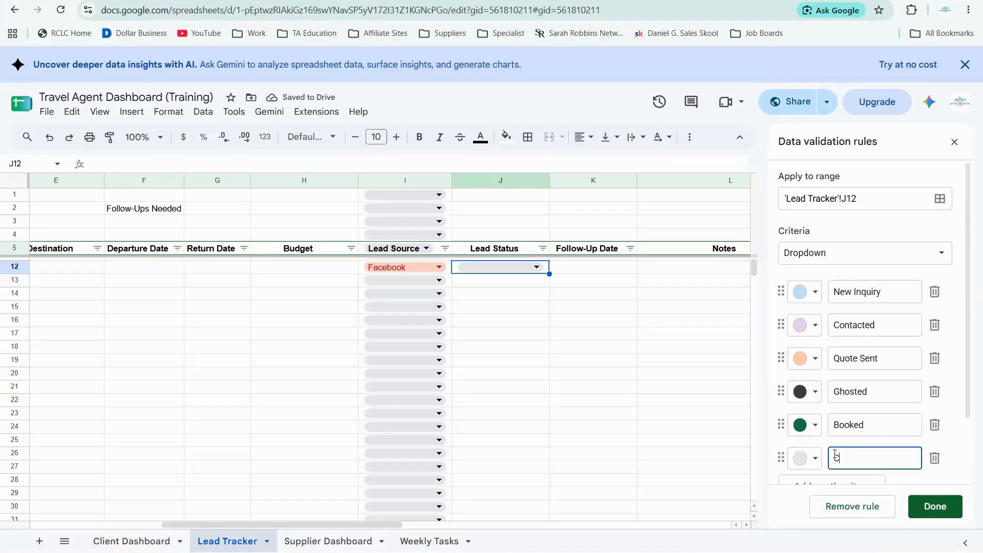
text(losed)
click(808, 464)
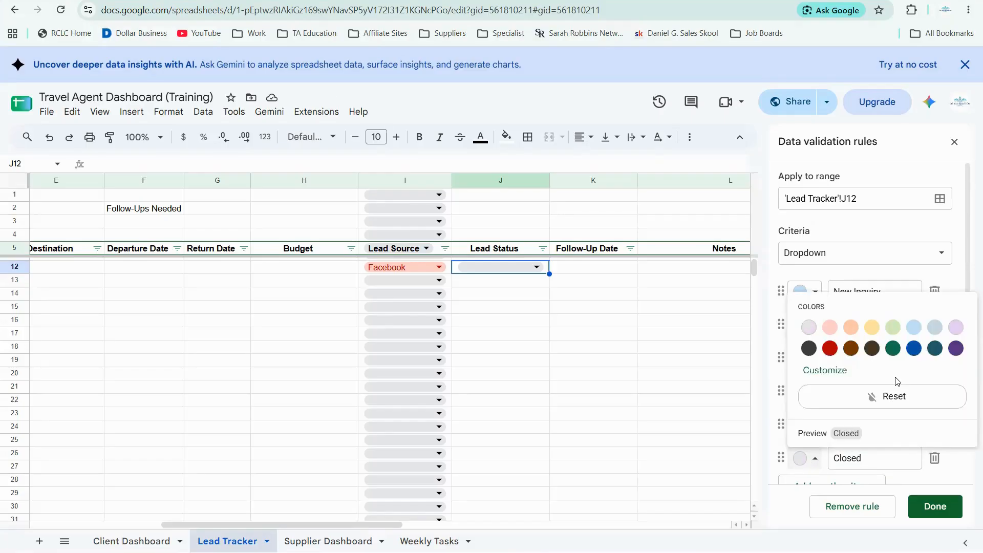
click(874, 464)
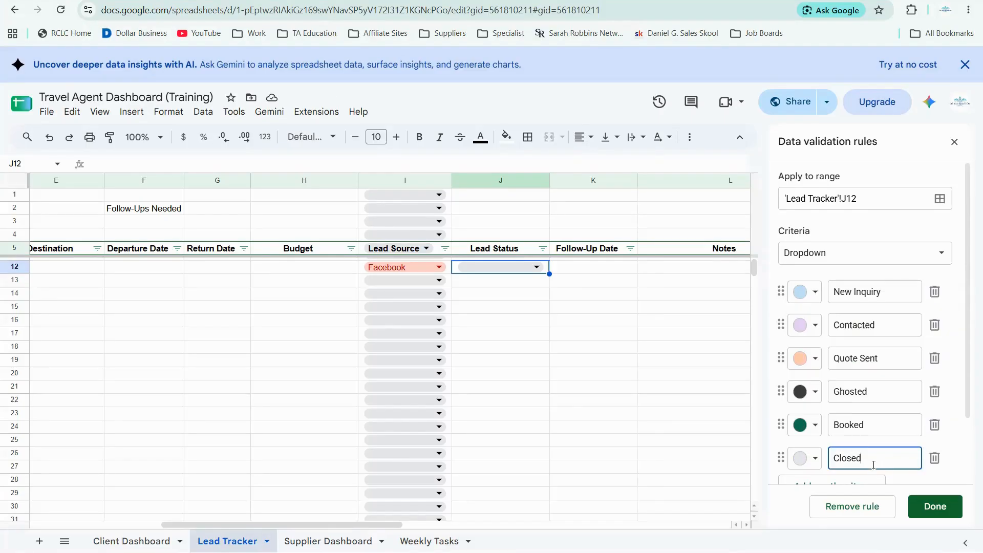
click(808, 463)
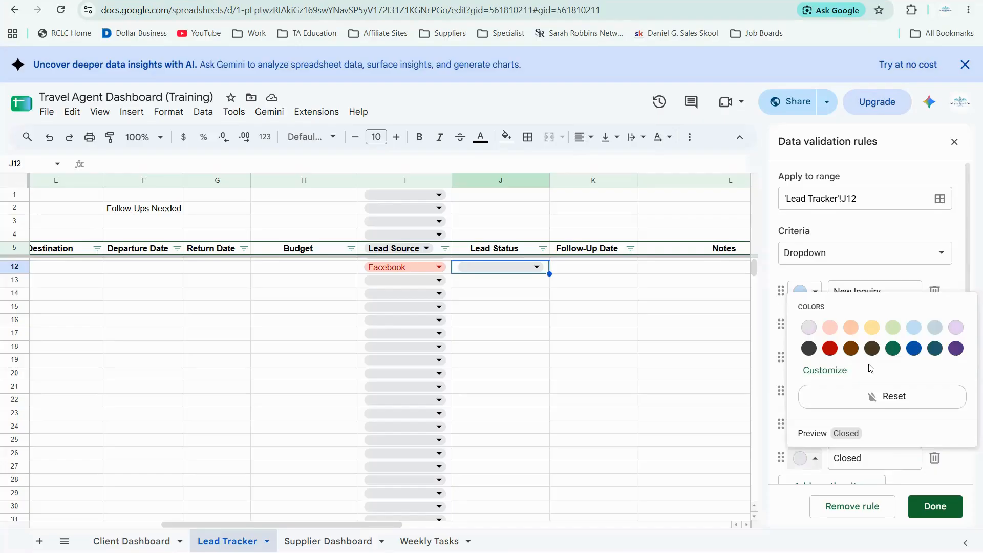
click(956, 348)
scroll(877, 419, down, 2)
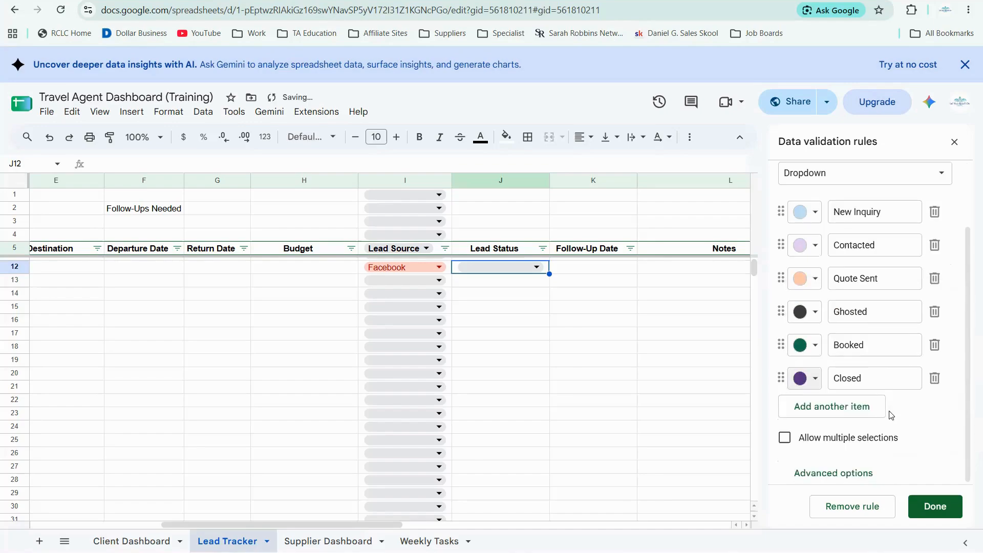
click(851, 411)
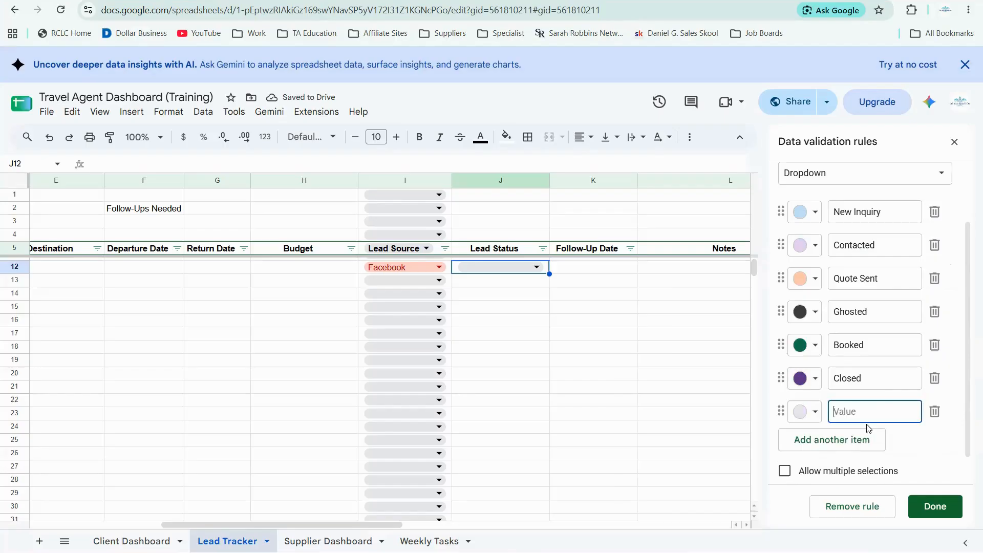
text(Fi)
key(BackSpace)
key(BackSpace)
click(934, 412)
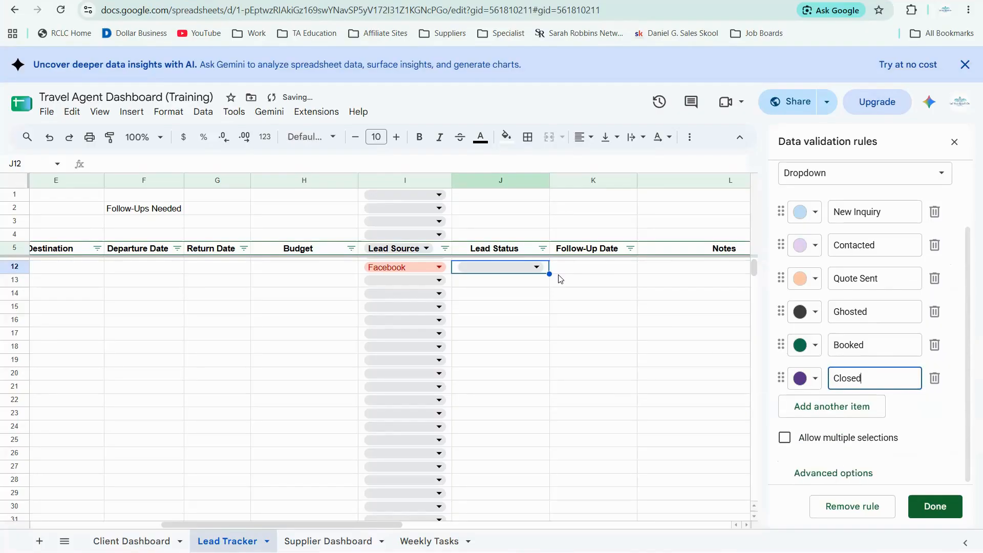
Fill the Lead Status dropdown from cell J12 down the column to row 149.
click(536, 267)
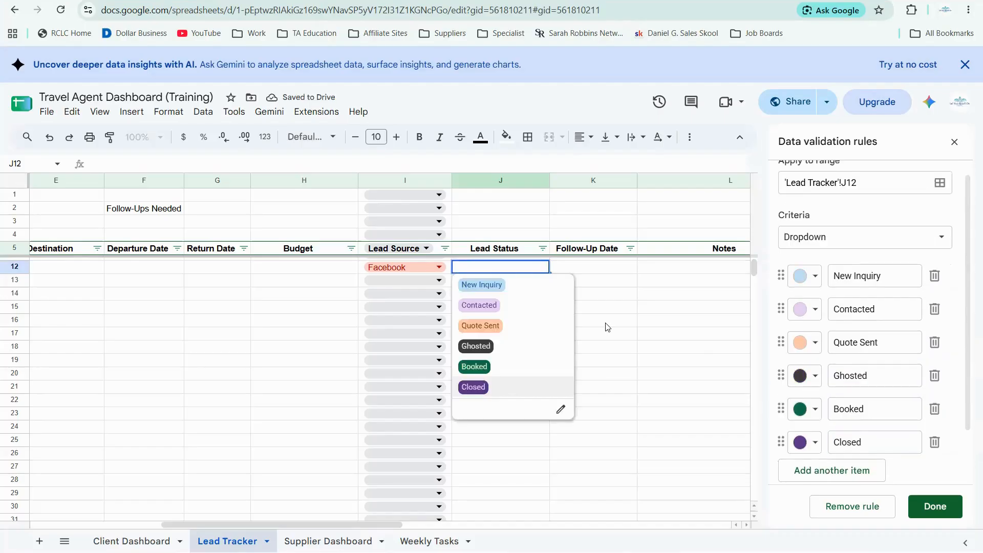
click(532, 260)
click(579, 272)
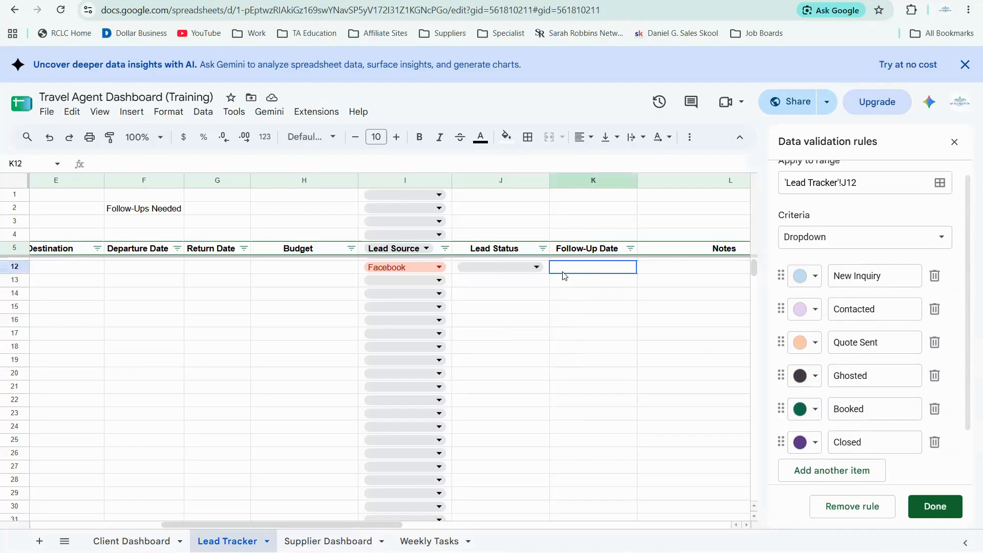
click(541, 270)
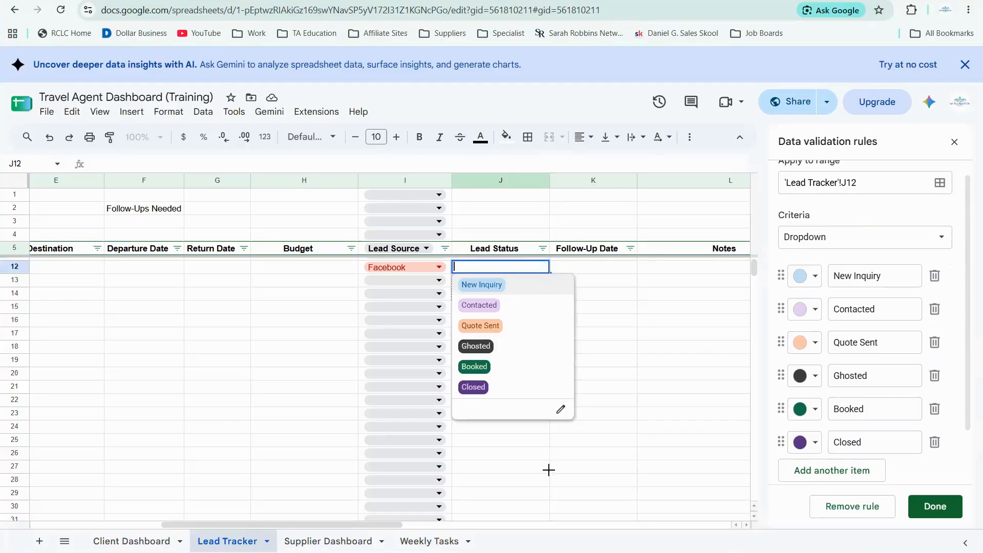
mouse_move(550, 552)
mouse_down()
mouse_move(522, 465)
mouse_move(550, 552)
mouse_up()
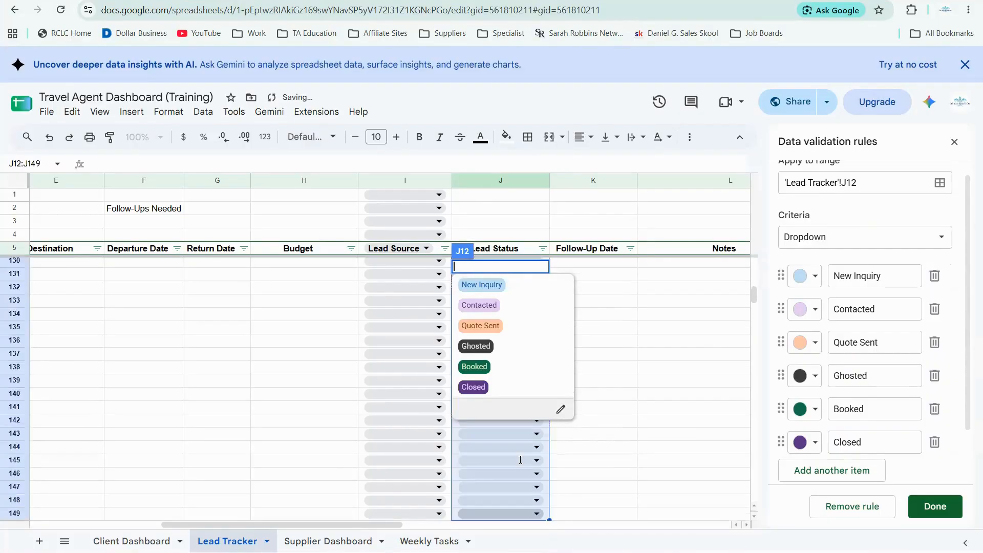
click(532, 460)
click(588, 380)
Fill the Lead Status dropdown from cell J12 up the column to J6, just below the header row.
scroll(536, 340, up, 20)
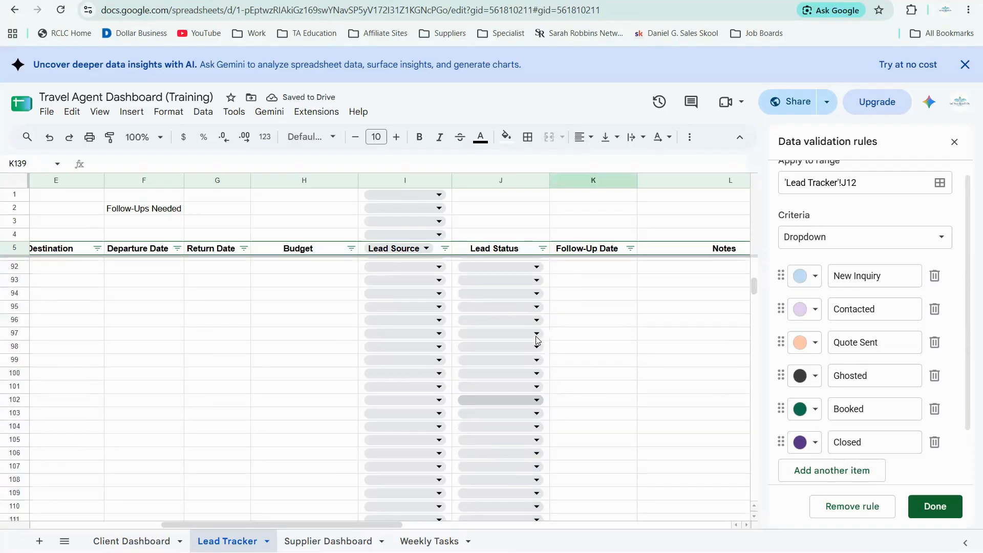
scroll(544, 356, up, 3)
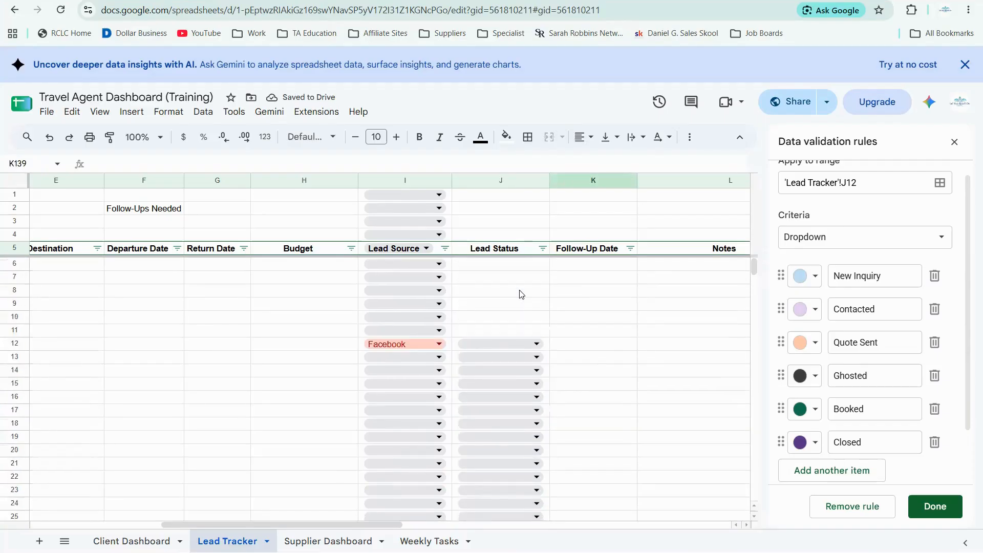
click(547, 347)
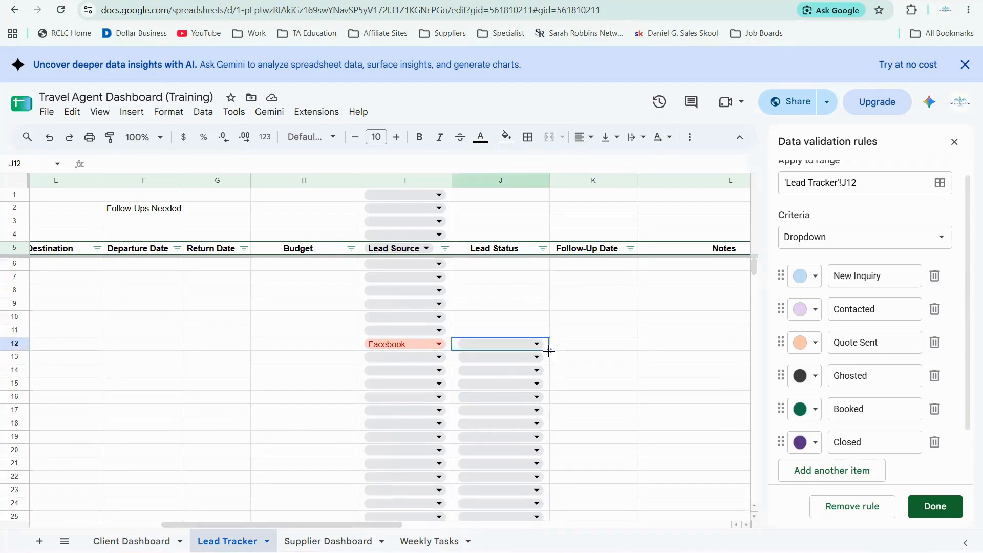
drag(549, 351, 531, 270)
click(545, 282)
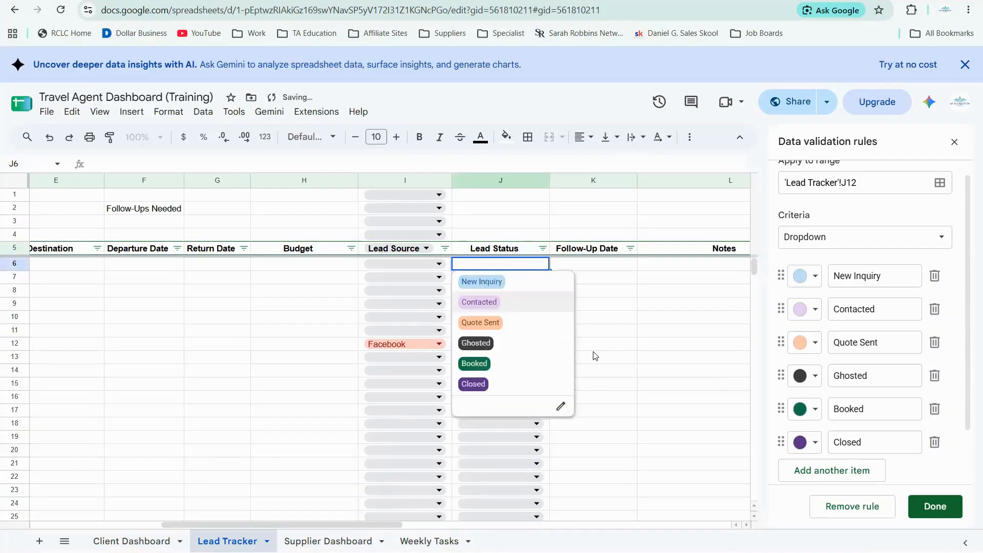
click(567, 344)
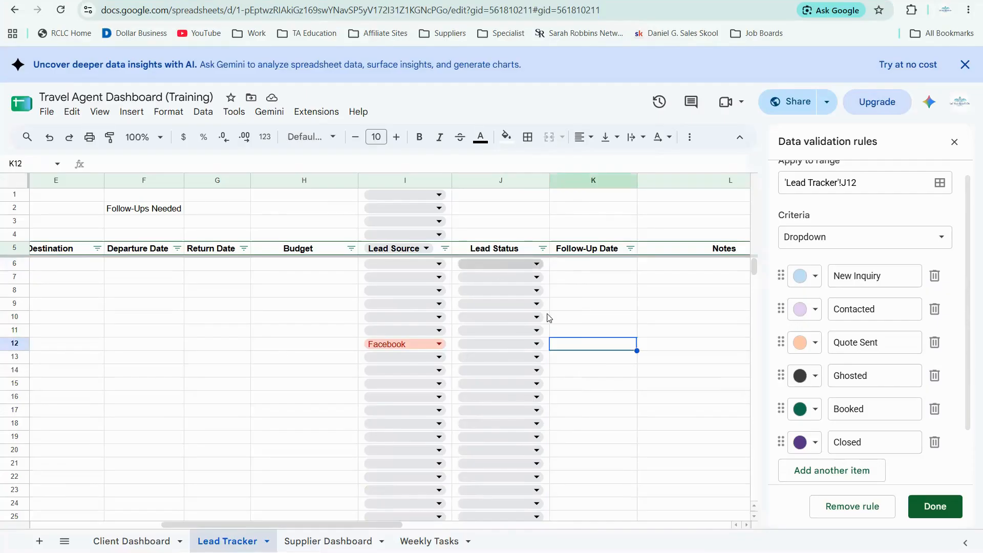
scroll(517, 337, down, 5)
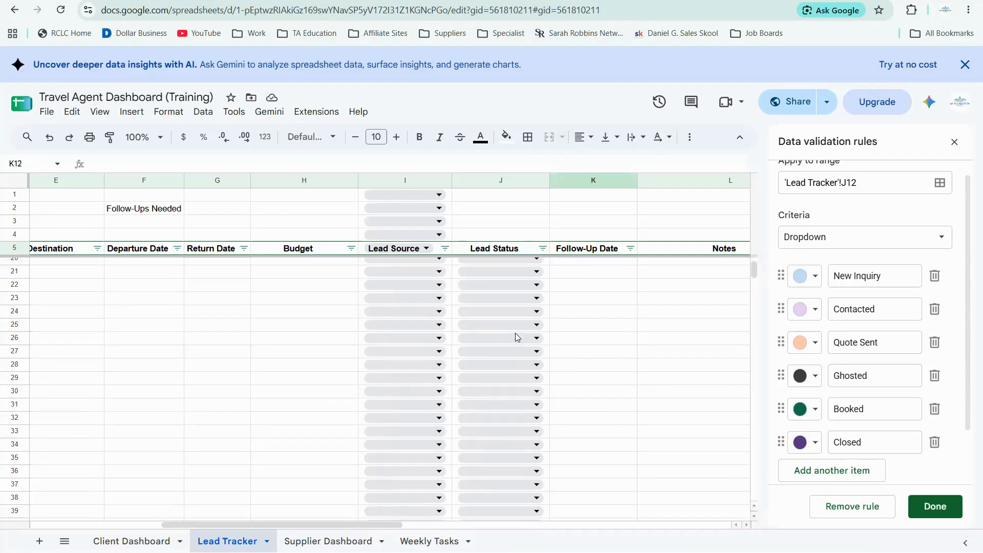
scroll(517, 337, down, 3)
scroll(514, 336, down, 10)
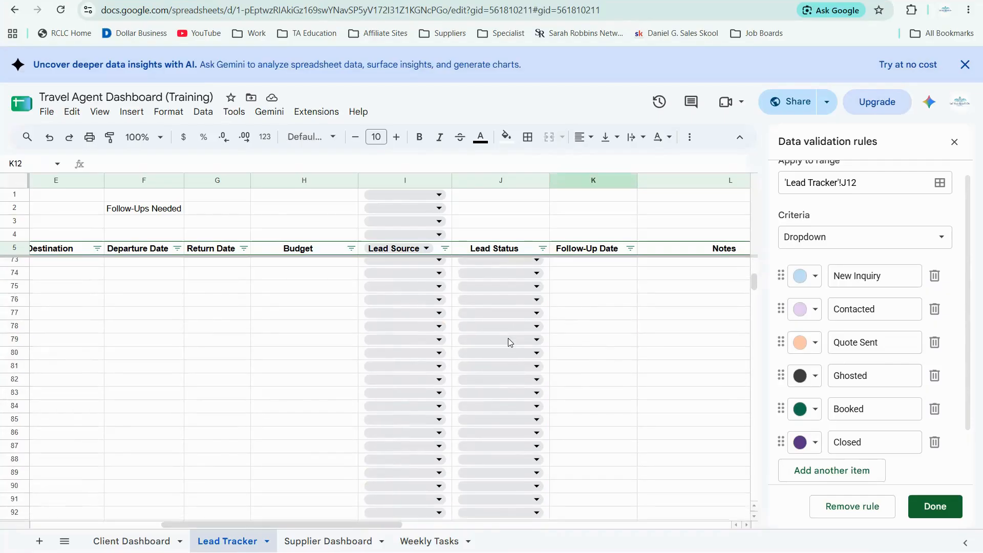
scroll(502, 332, up, 15)
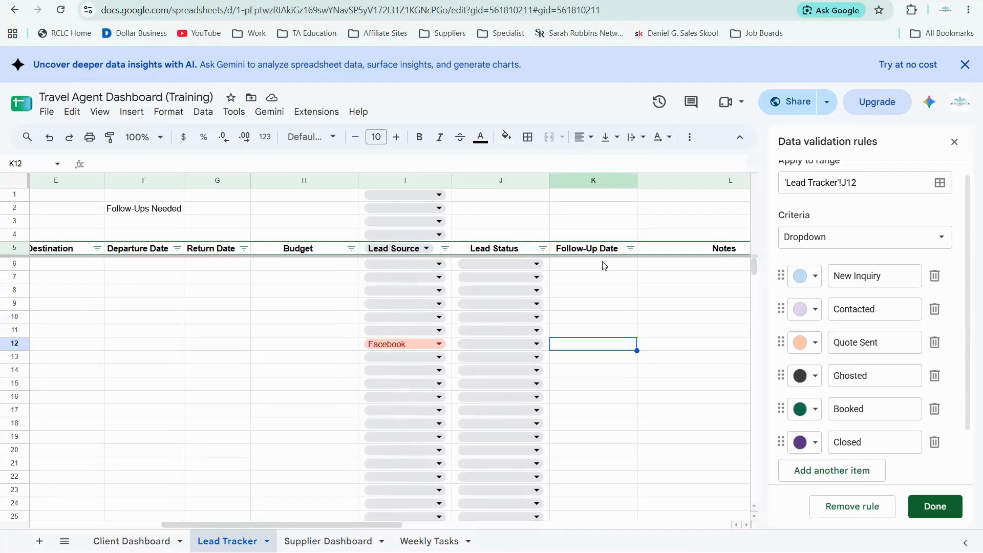
scroll(473, 310, down, 5)
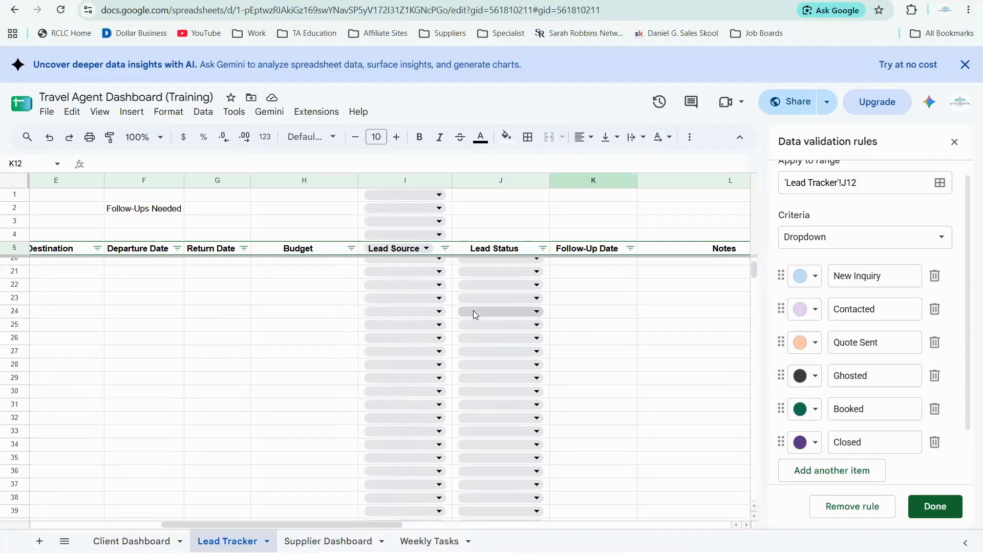
scroll(478, 348, down, 2)
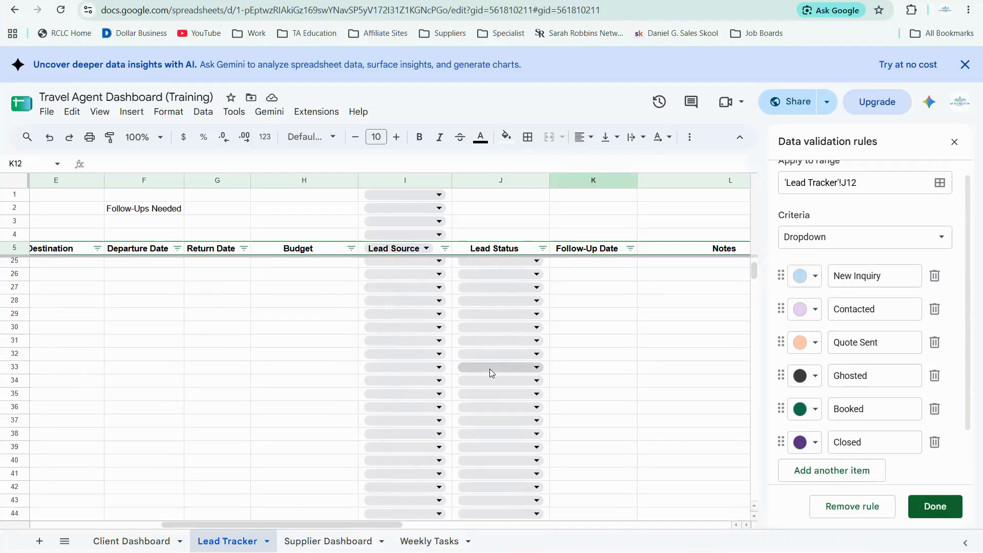
Apply the Date number format to the entire Follow-Up Date column (column K).
scroll(489, 365, up, 7)
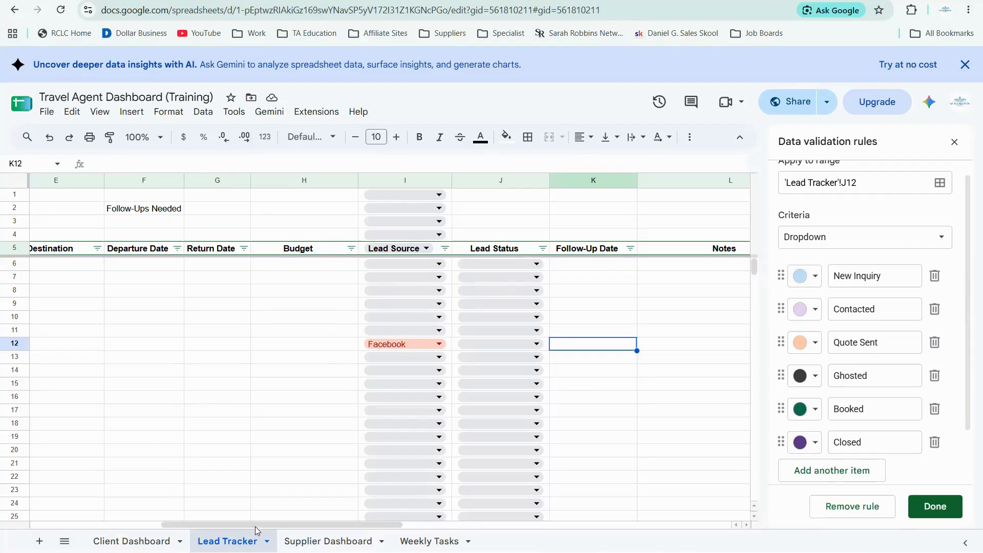
drag(269, 527, 358, 522)
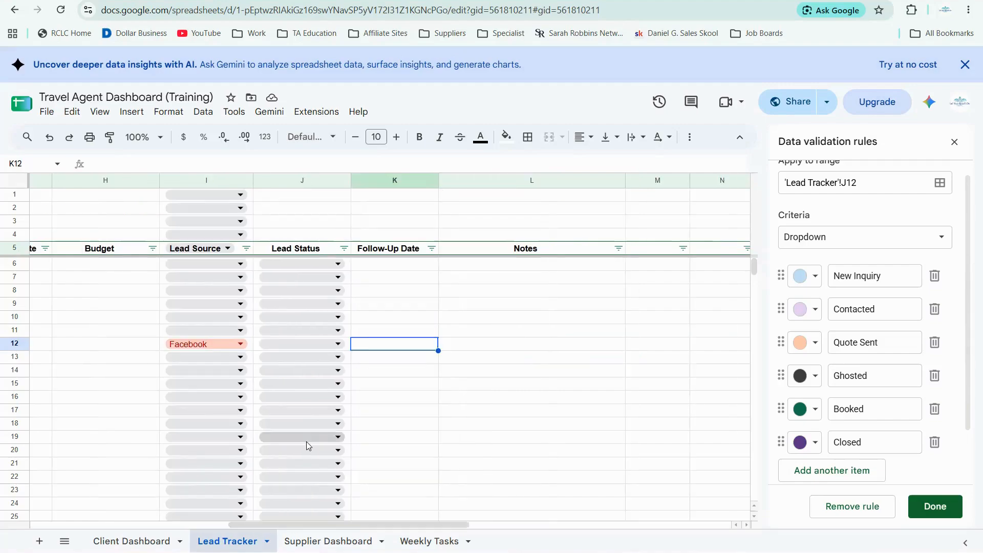
click(381, 266)
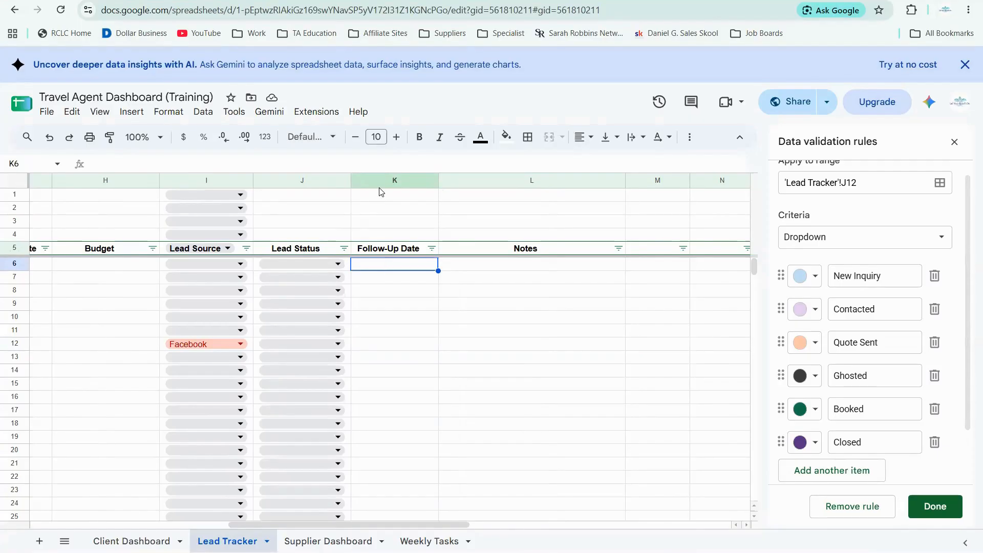
click(393, 184)
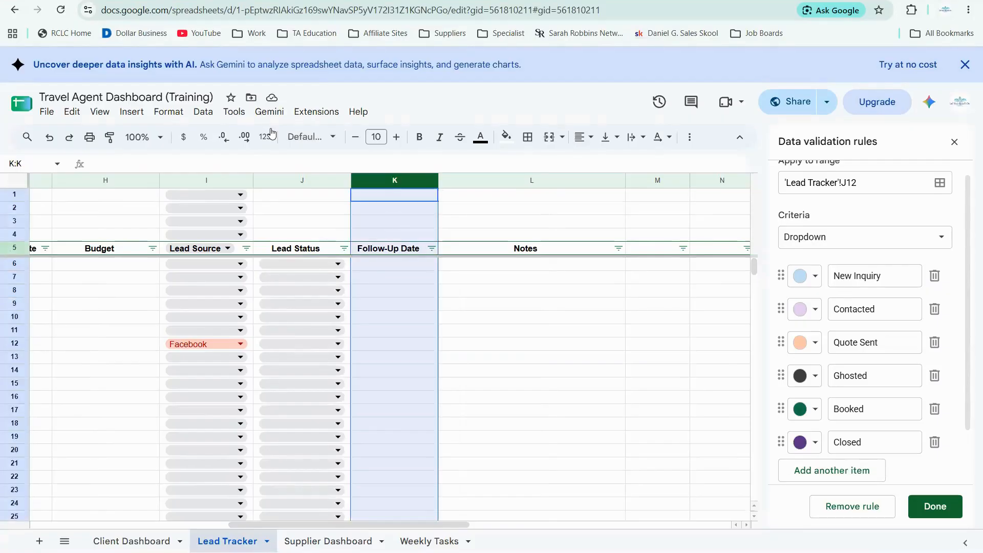
click(175, 114)
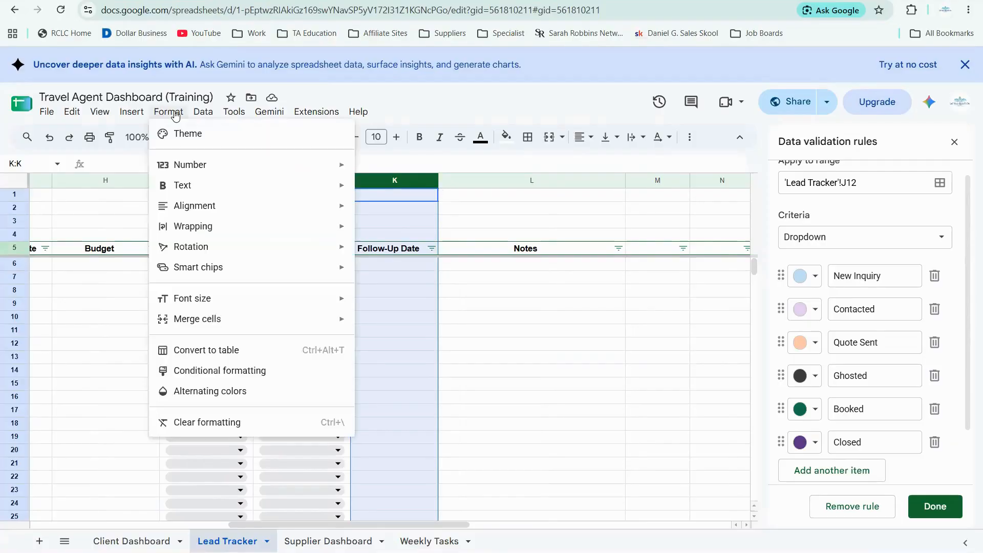
mouse_move(199, 172)
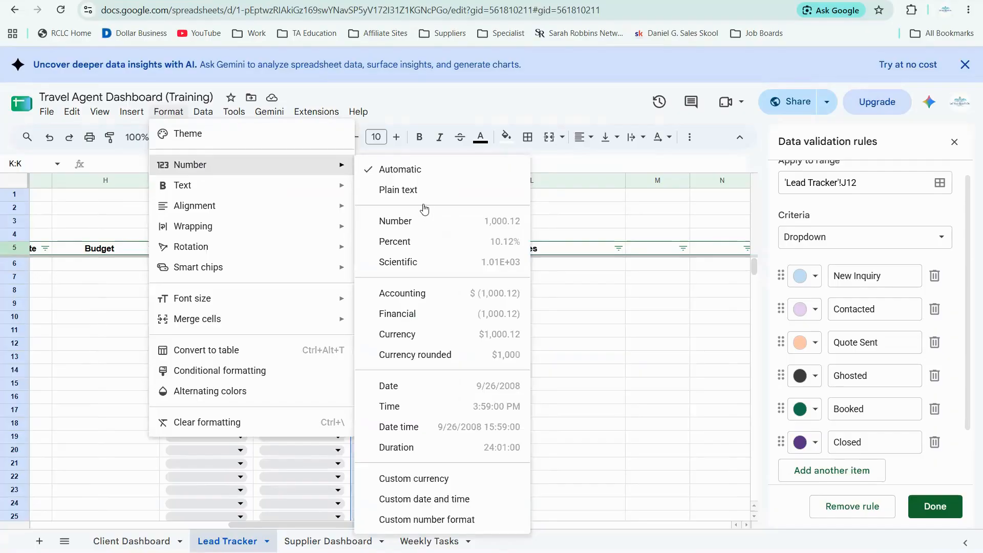
click(403, 385)
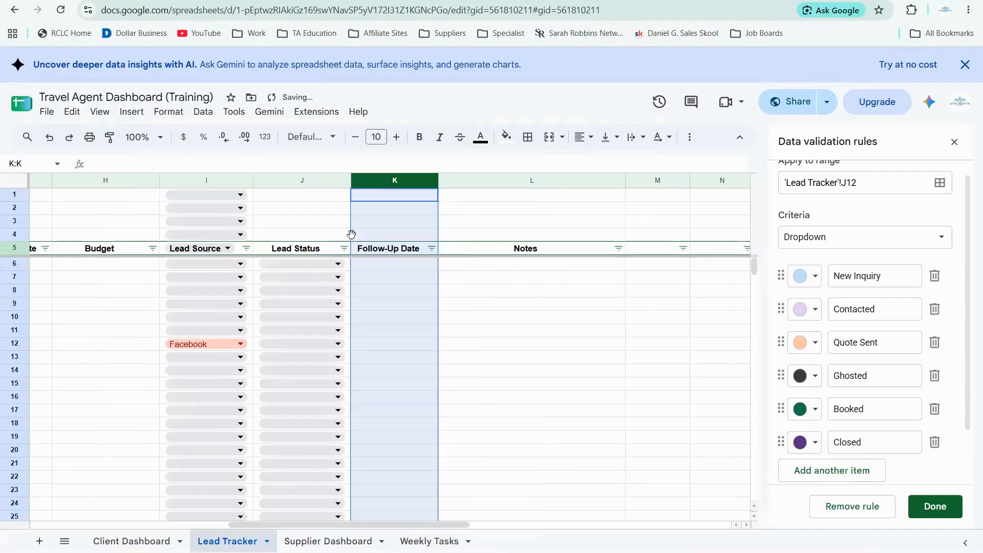
click(165, 117)
mouse_move(215, 173)
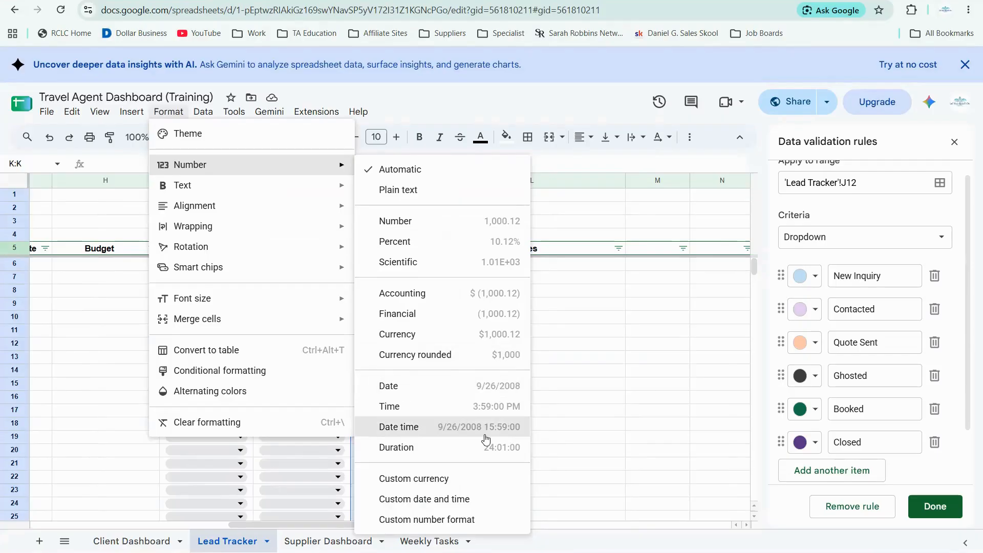
click(596, 318)
click(392, 268)
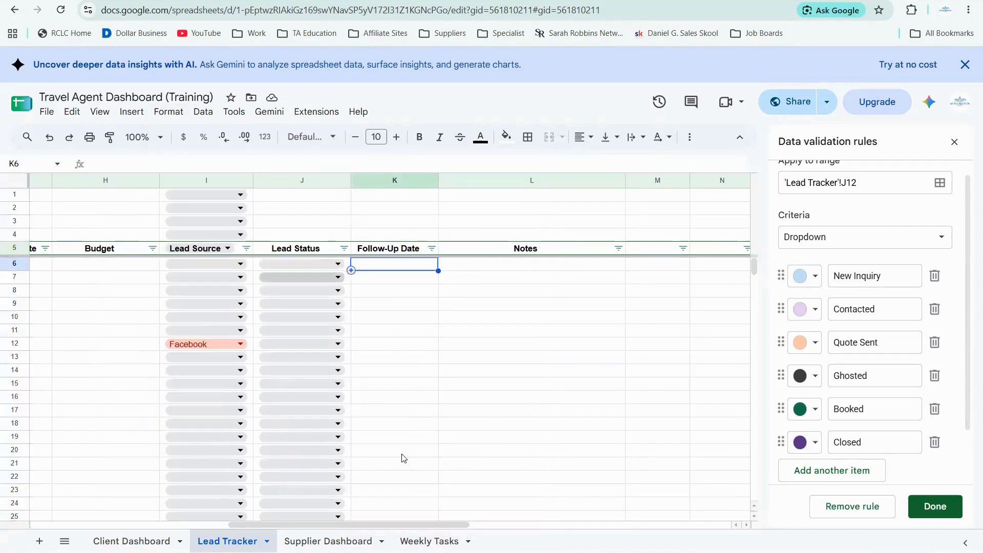
Apply the Date number format to the entire Return Date column (column G).
scroll(290, 507, left, 5)
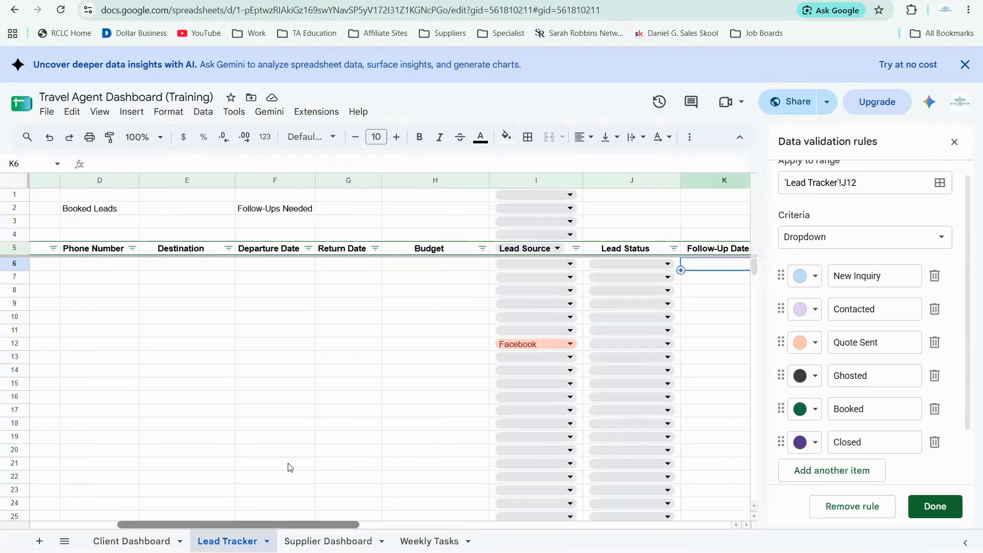
click(353, 180)
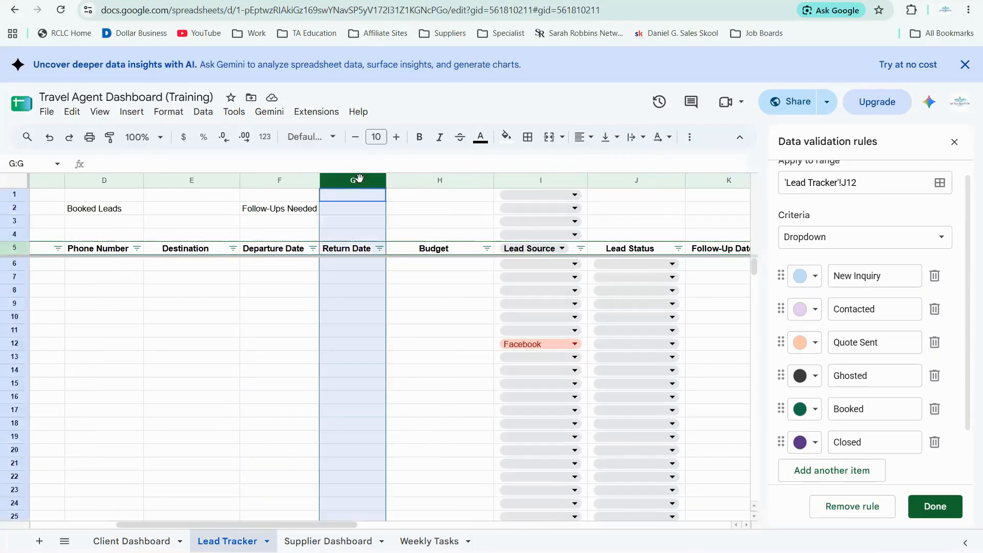
click(154, 114)
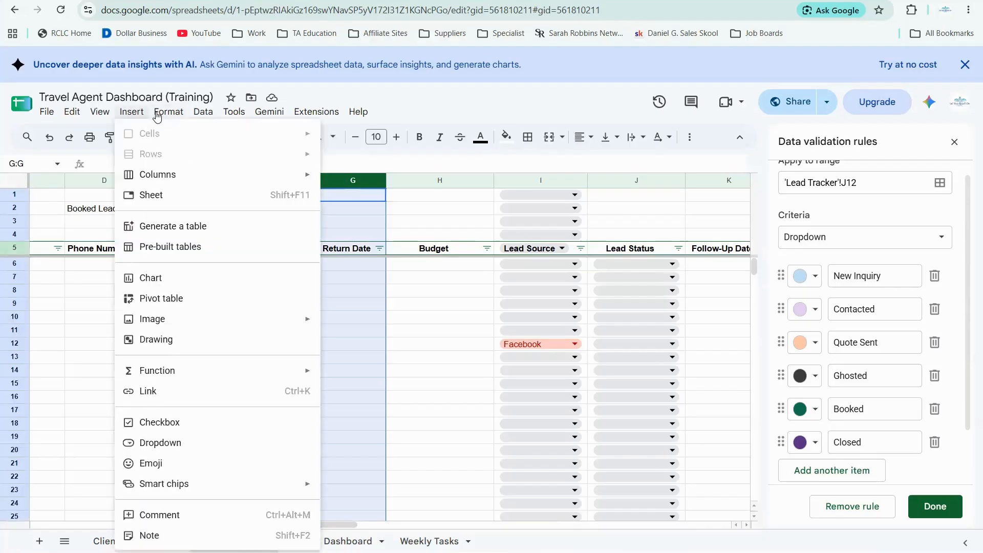
mouse_move(186, 168)
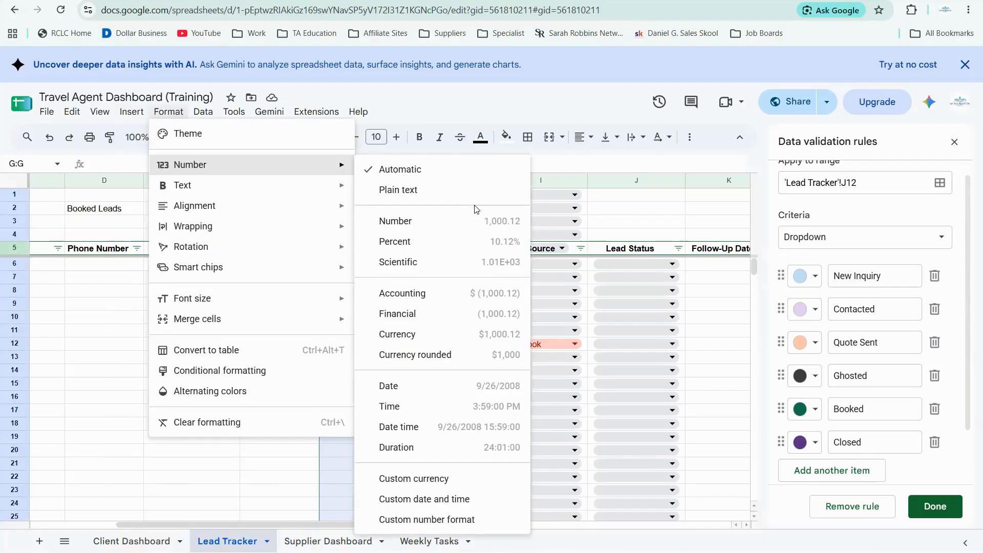
click(388, 395)
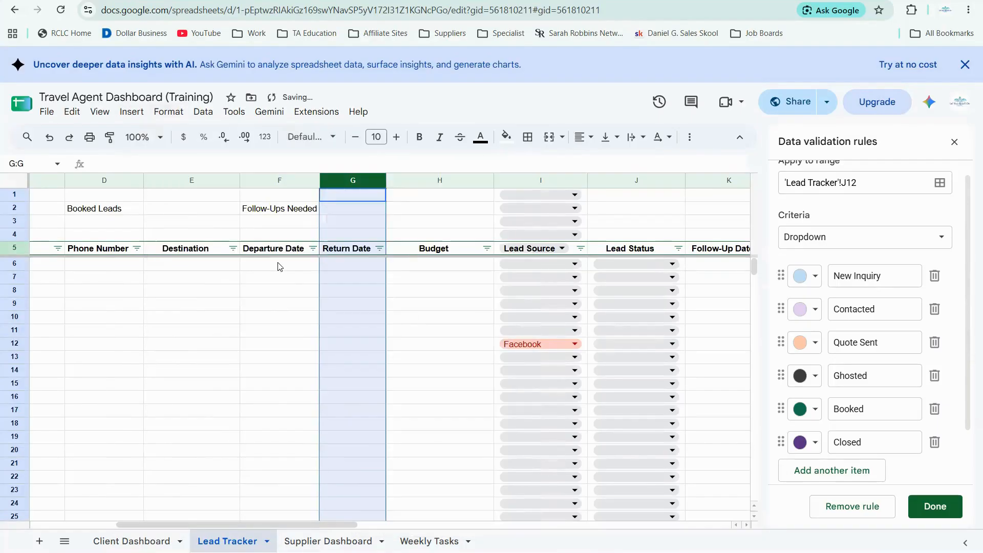
Format cell F6 under Departure Date as a Date and fill that format down the column to row 182.
click(275, 250)
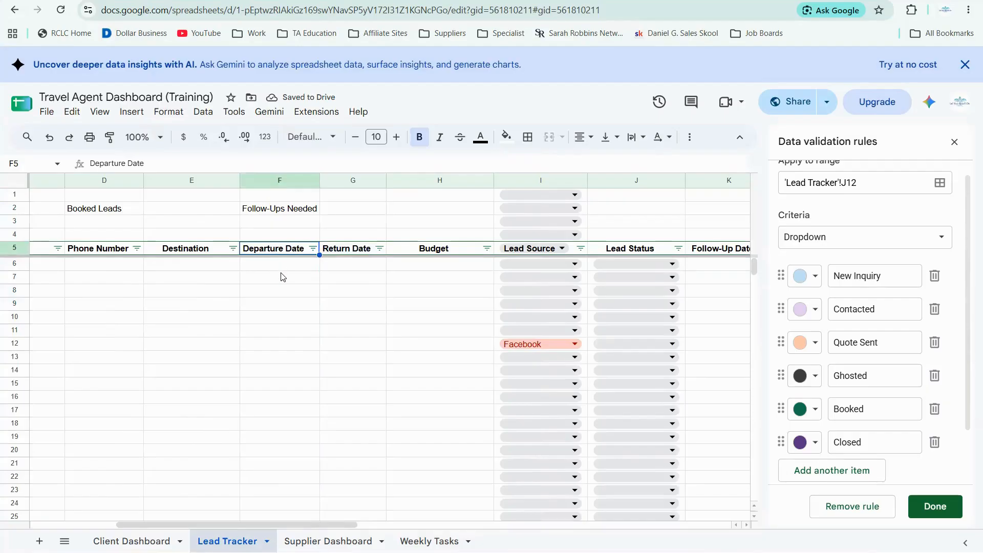
click(284, 268)
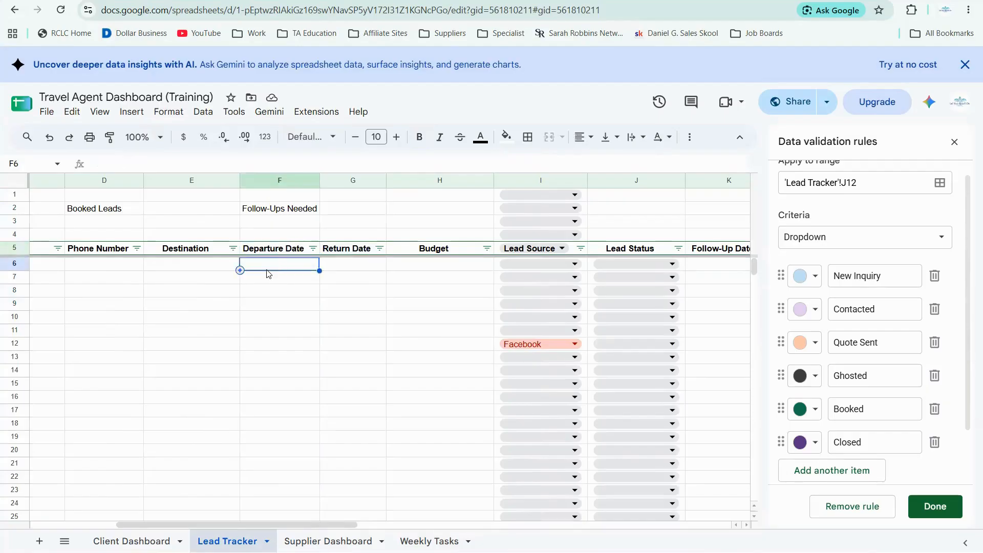
click(362, 179)
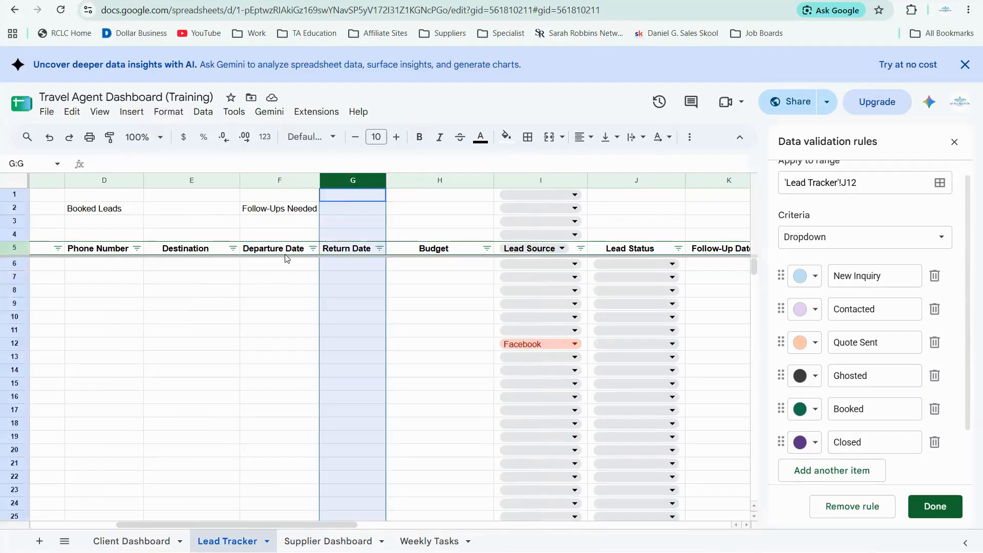
click(278, 271)
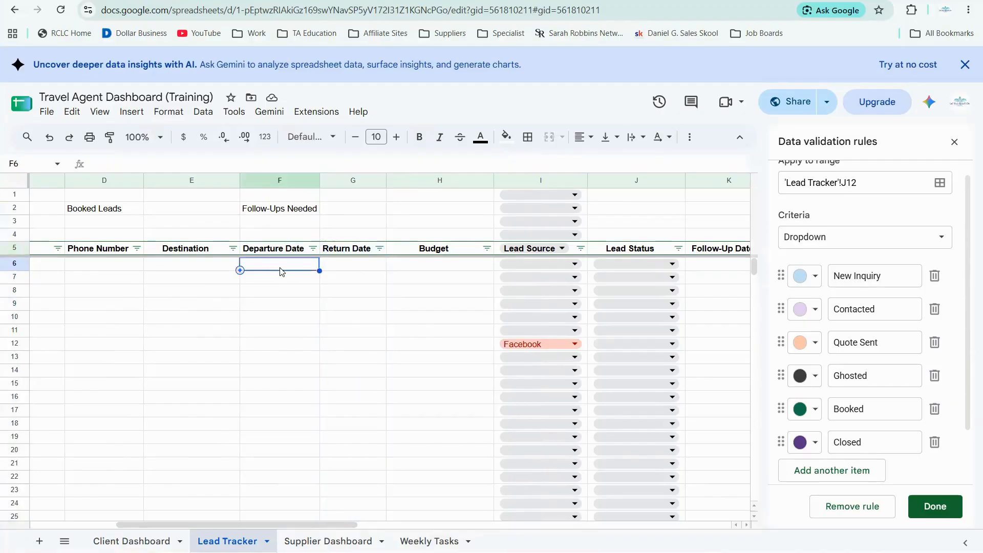
click(170, 112)
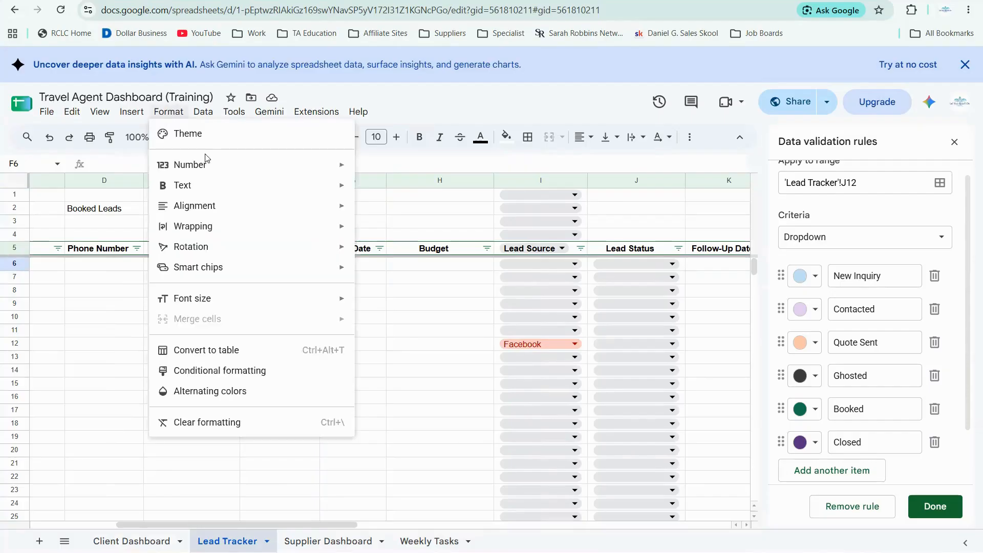
mouse_move(281, 165)
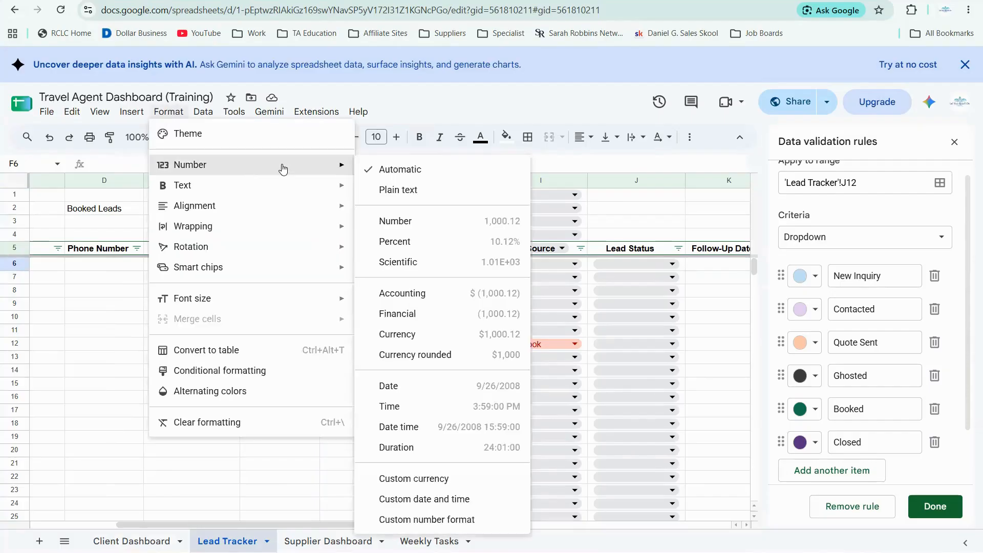
click(442, 404)
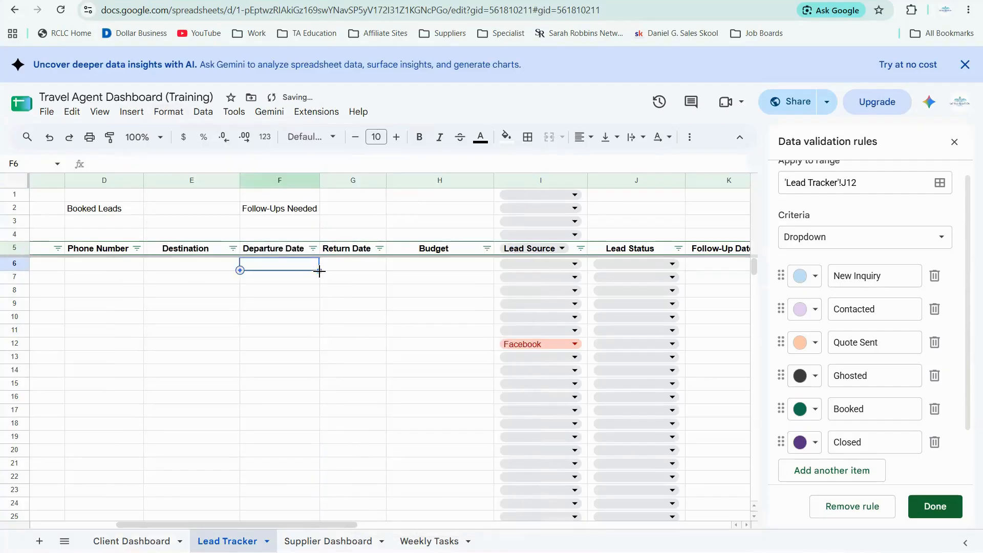
drag(321, 269, 316, 523)
scroll(315, 355, up, 20)
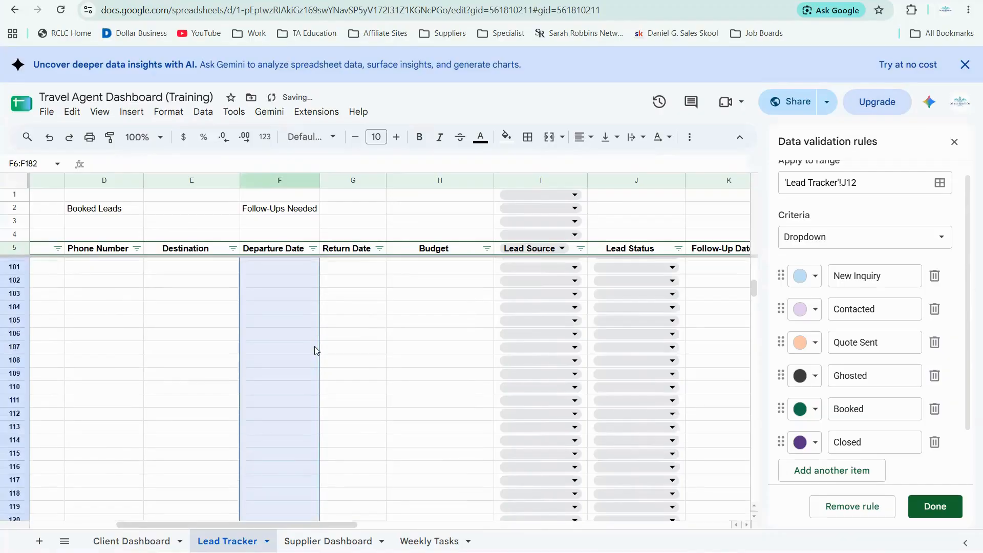
scroll(314, 352, up, 14)
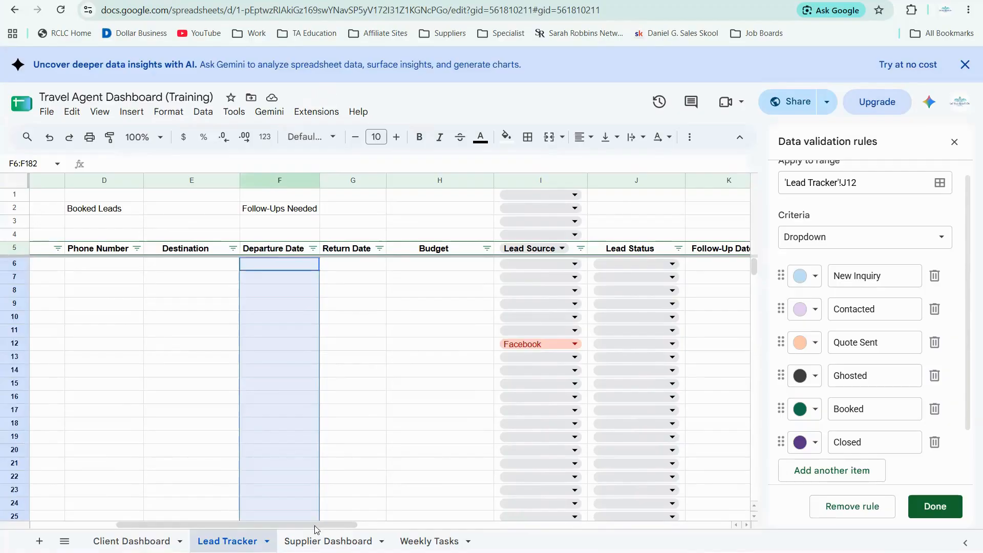
Apply the Date number format to the entire Inquiry Date column (column A).
scroll(428, 534, right, 5)
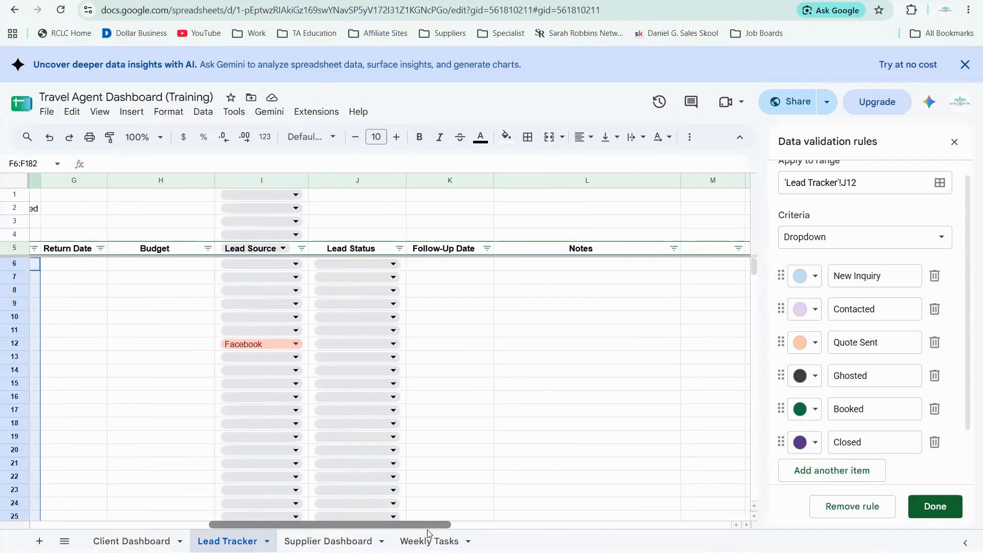
scroll(204, 524, left, 5)
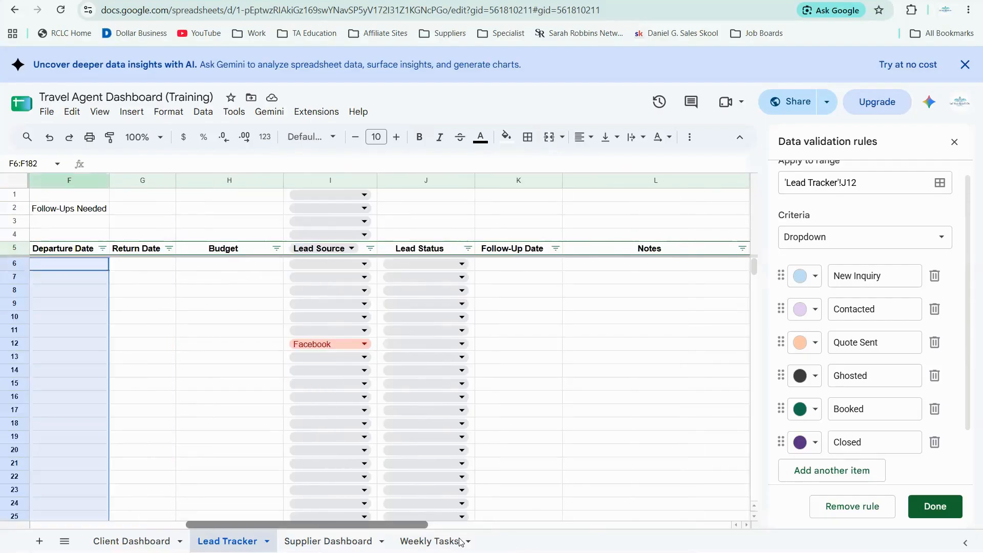
scroll(192, 523, right, 8)
scroll(191, 521, left, 10)
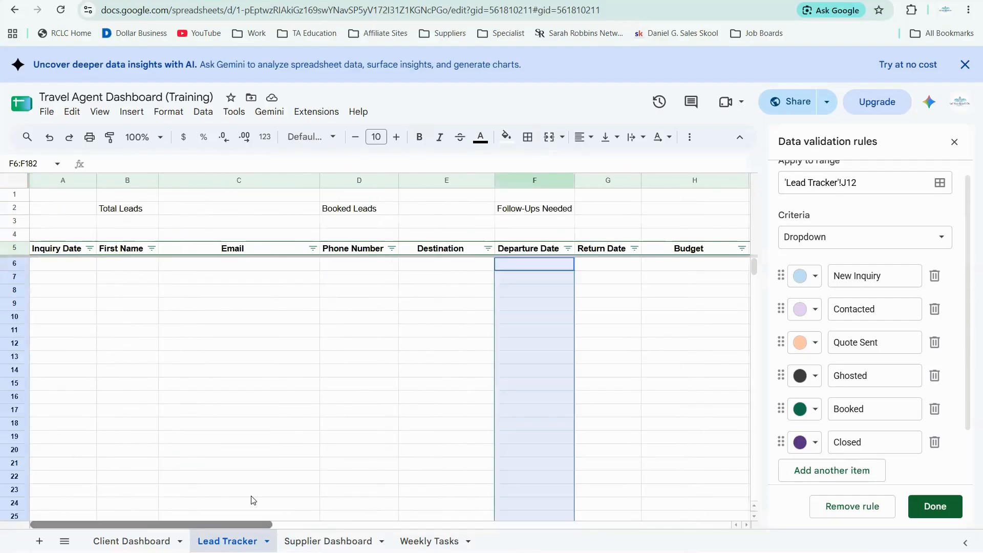
click(59, 264)
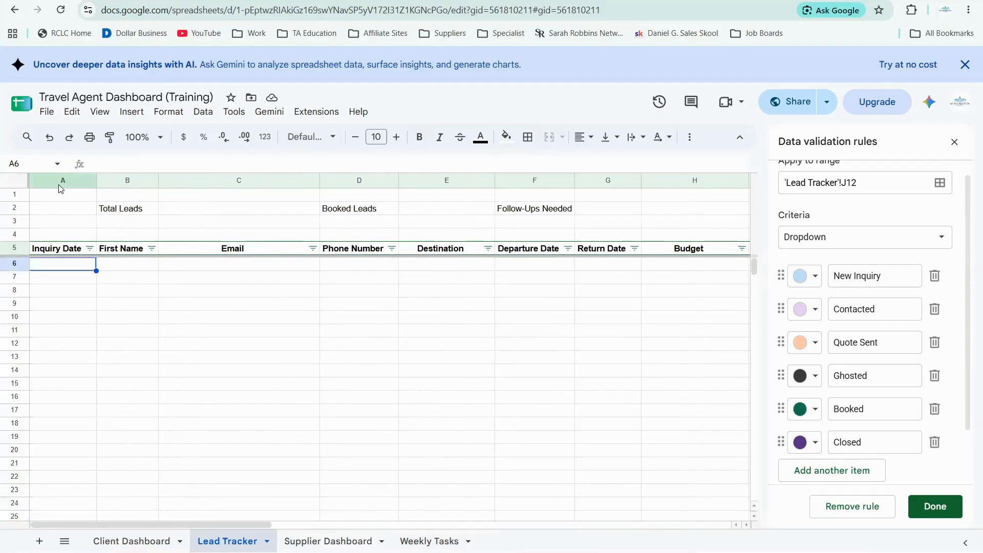
click(55, 180)
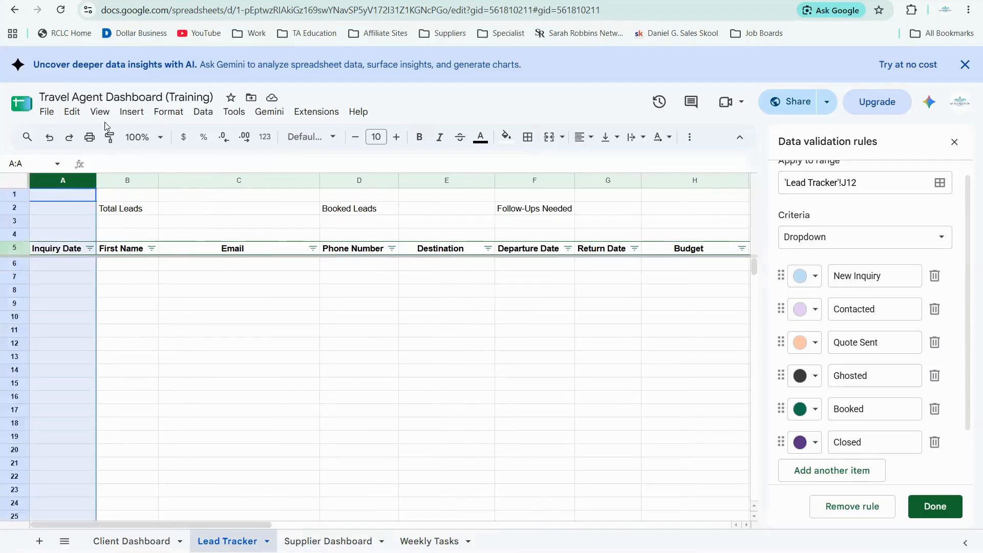
click(167, 114)
mouse_move(277, 176)
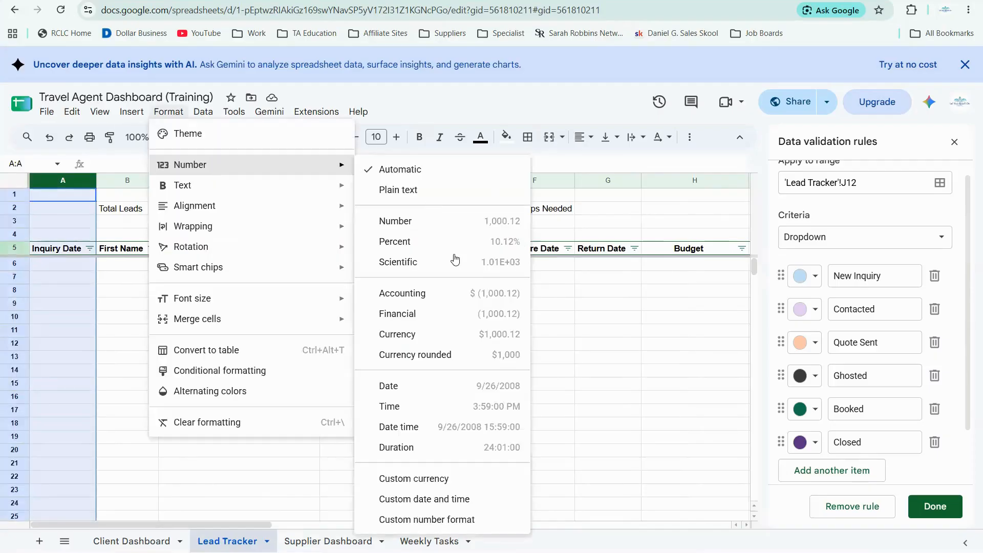
click(402, 391)
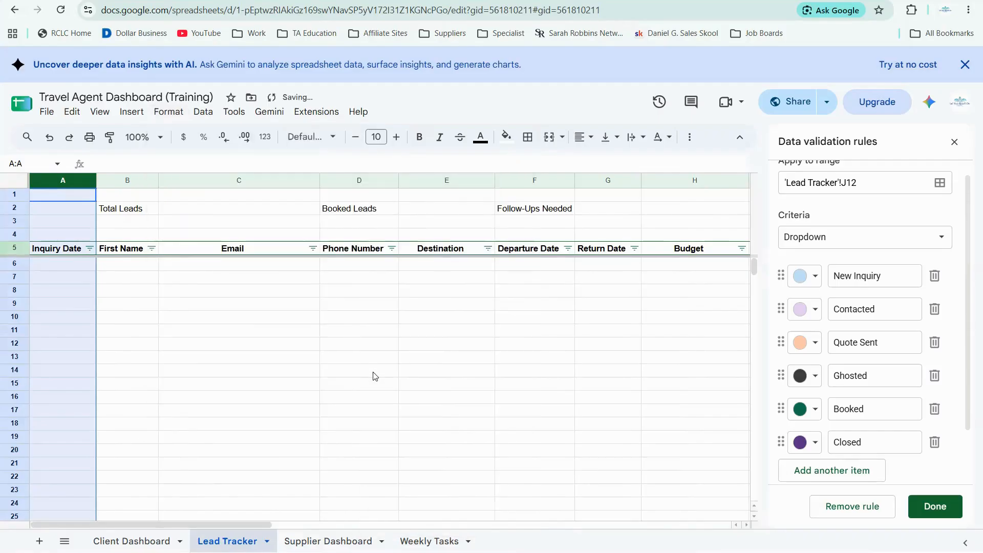
click(62, 264)
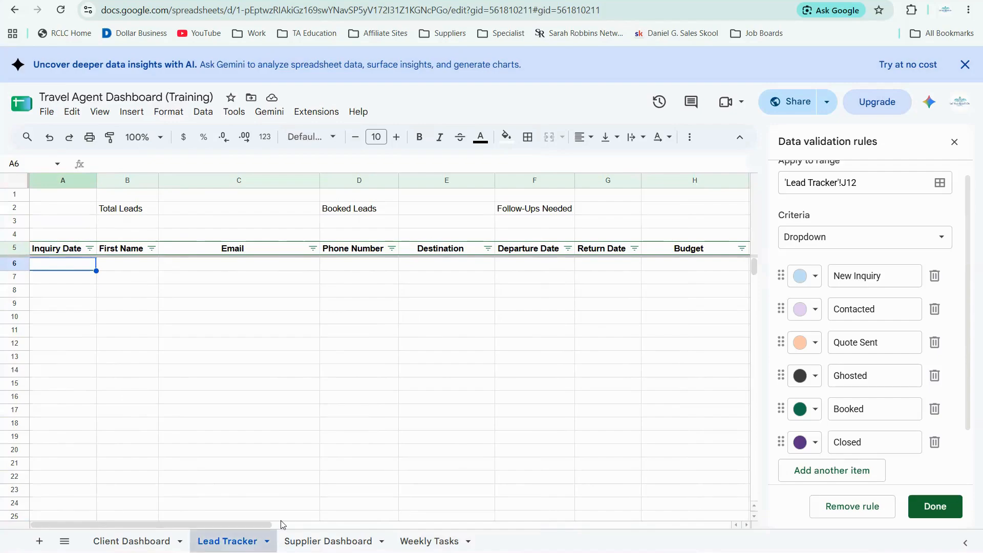
Insert a dropdown in cell H6, the first cell under the Budget header.
drag(289, 524, 352, 520)
scroll(353, 425, right, 3)
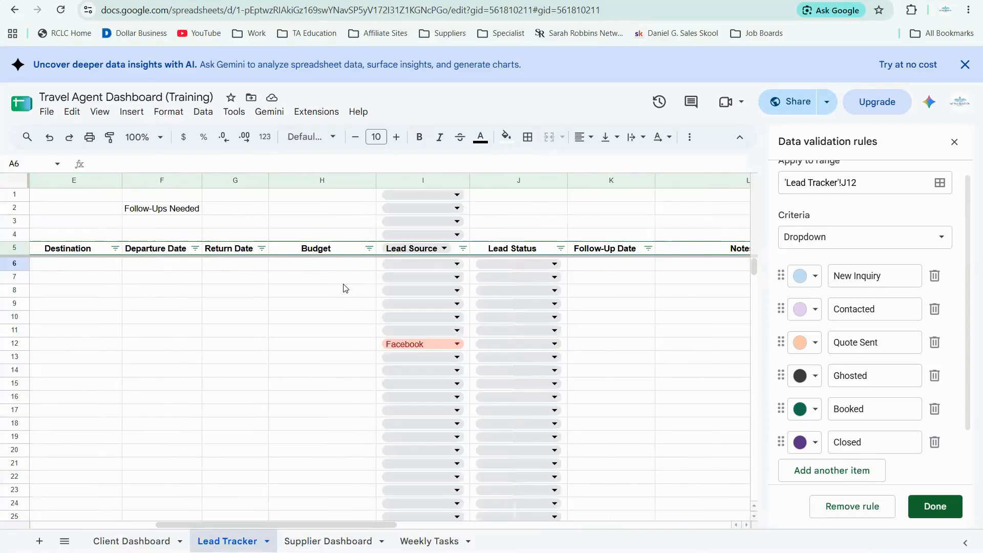
click(332, 265)
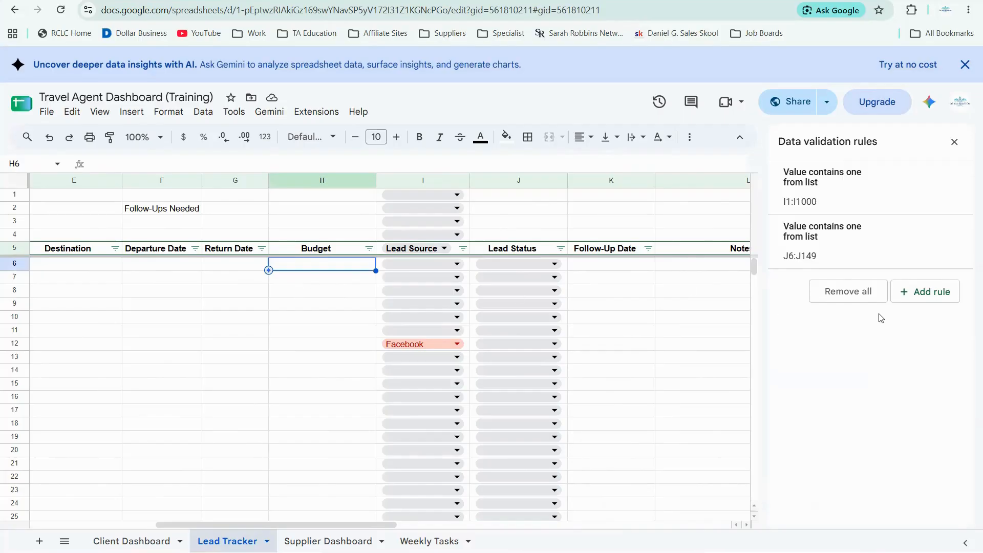
click(126, 112)
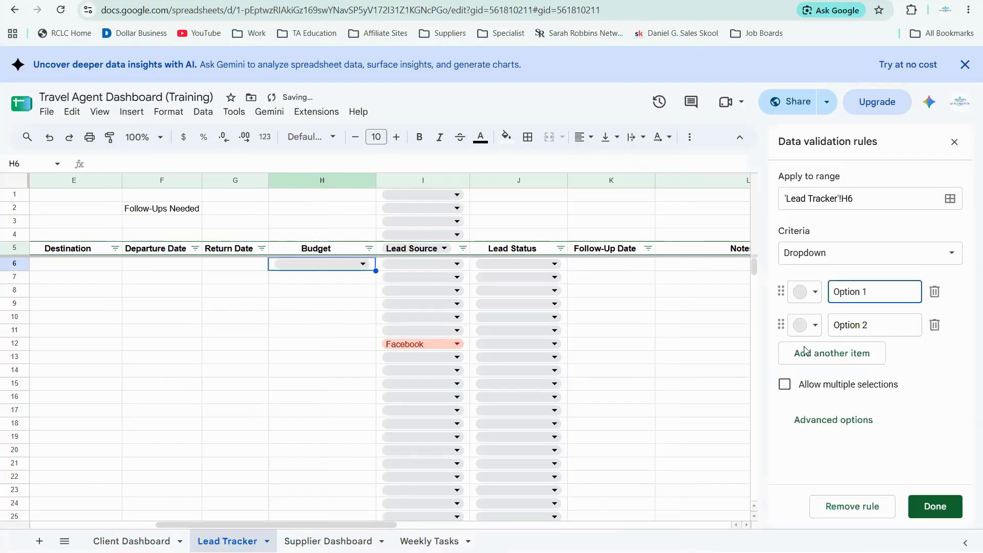
Set the Budget dropdown's first option to $500-$1,000.
triple_click(836, 293)
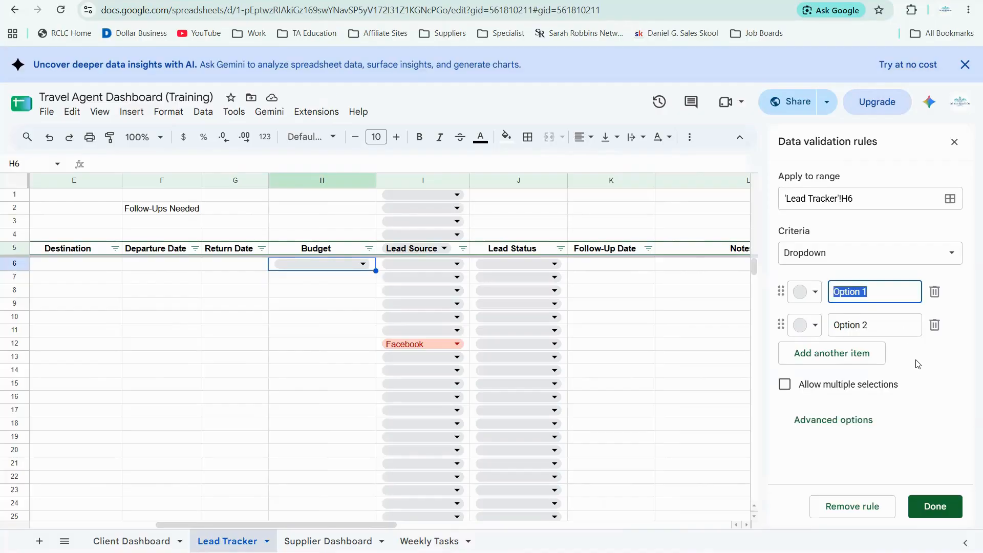
text(%)
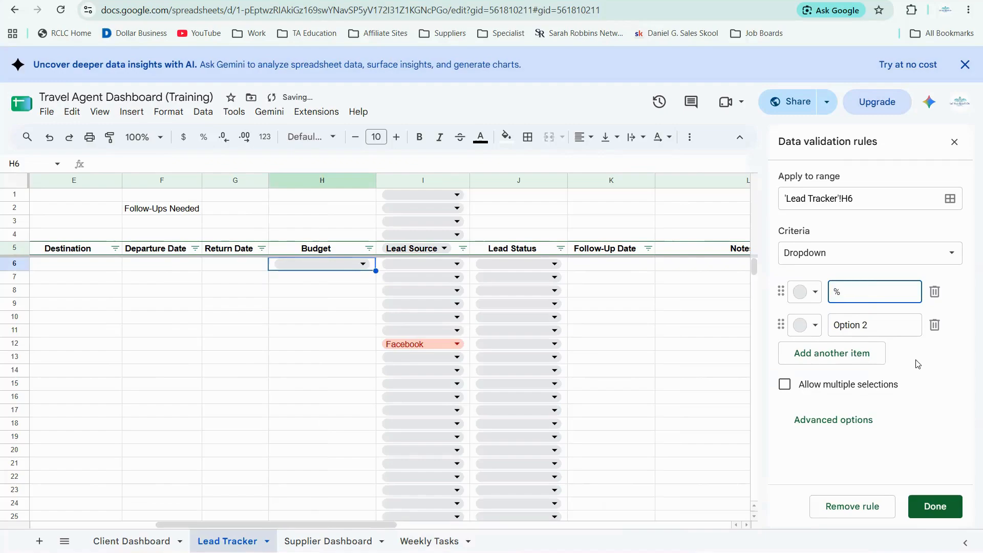
key(BackSpace)
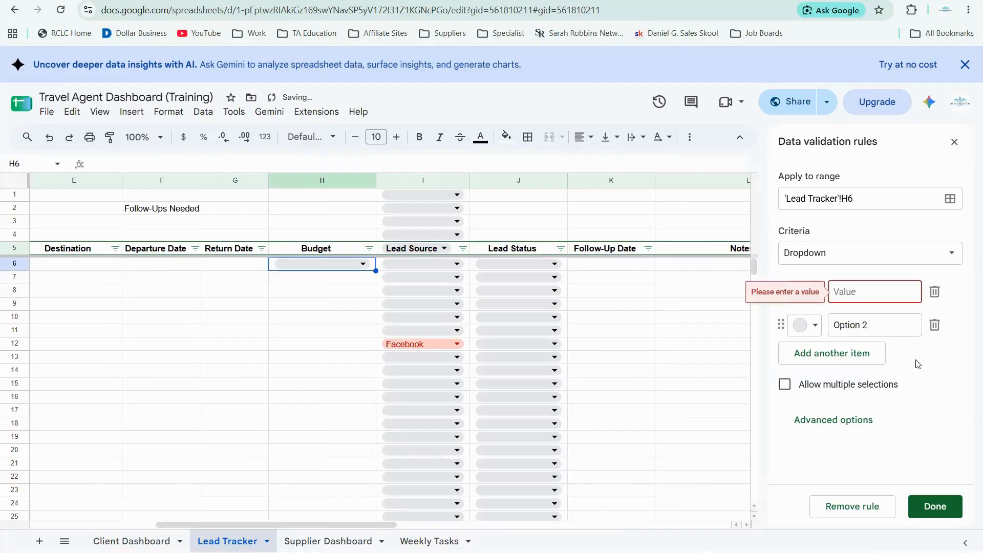
text($500)
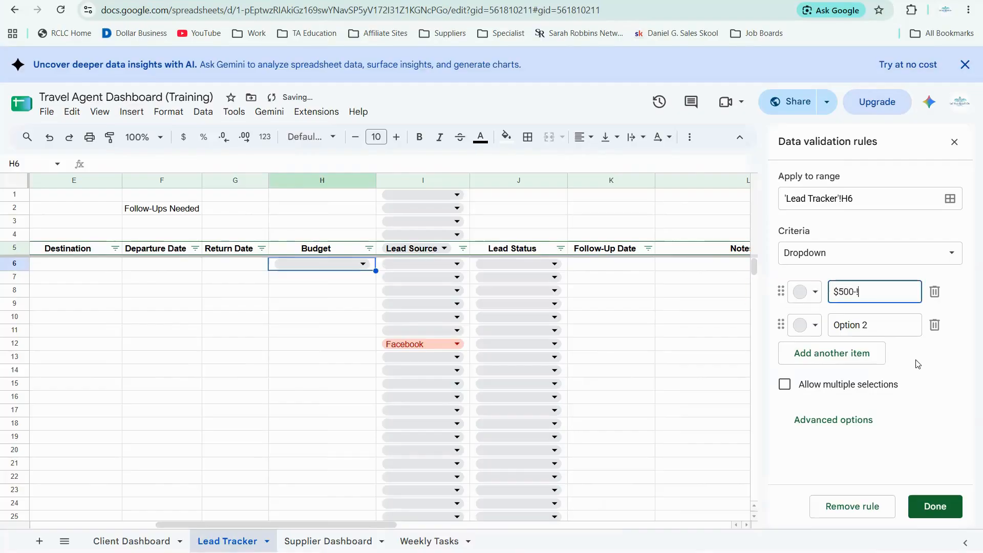
text(-1,000)
key(Left)
key(Left)
key(Left)
key(Left)
key(Left)
text($)
Set the Budget dropdown's second option to $1,000-$2,000.
click(864, 325)
drag(869, 324, 837, 329)
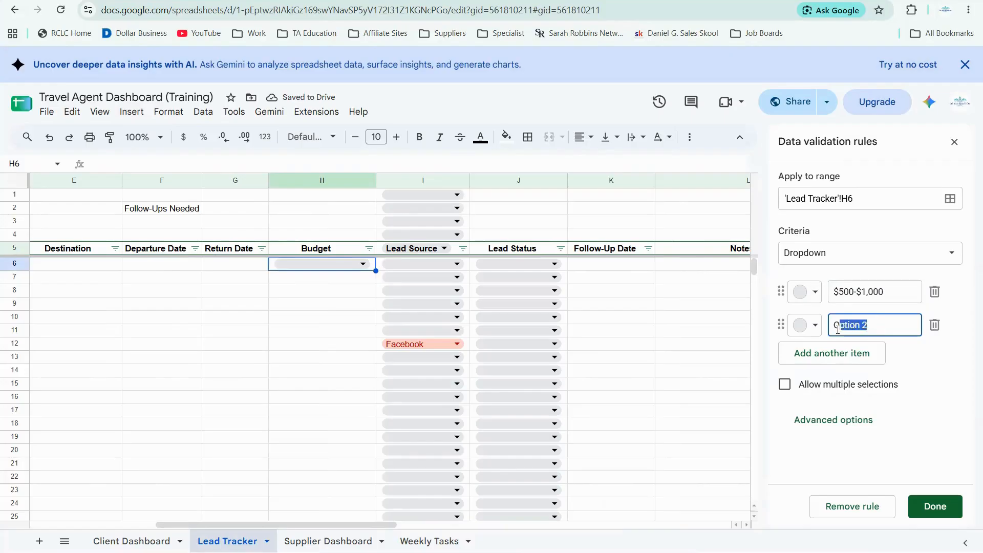
triple_click(856, 326)
text($1,00)
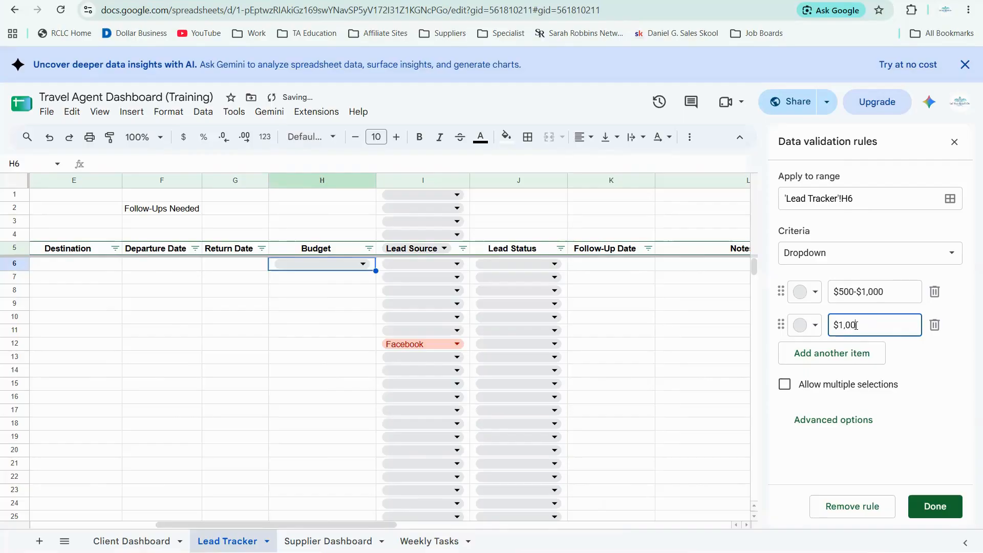
text(0-$)
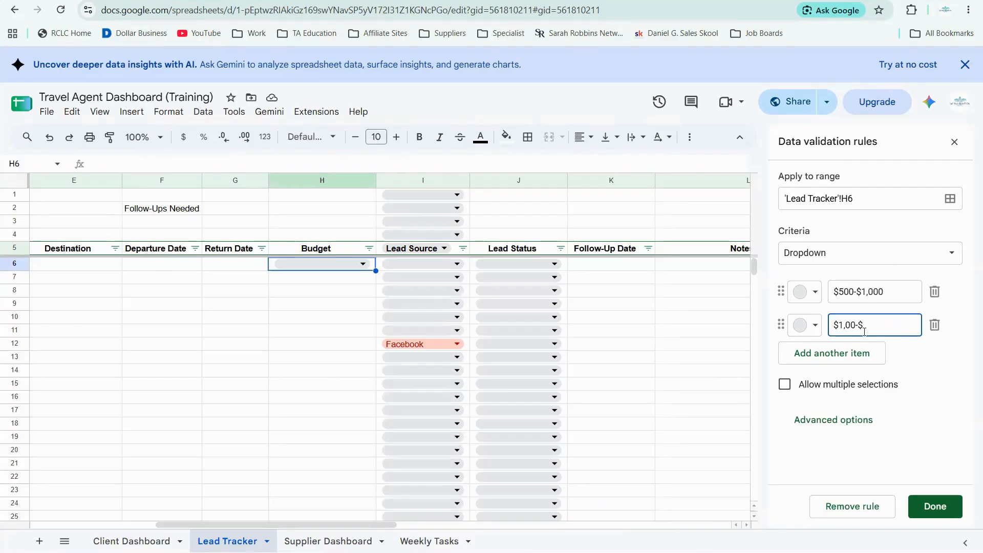
click(849, 326)
text(0)
text(2,000)
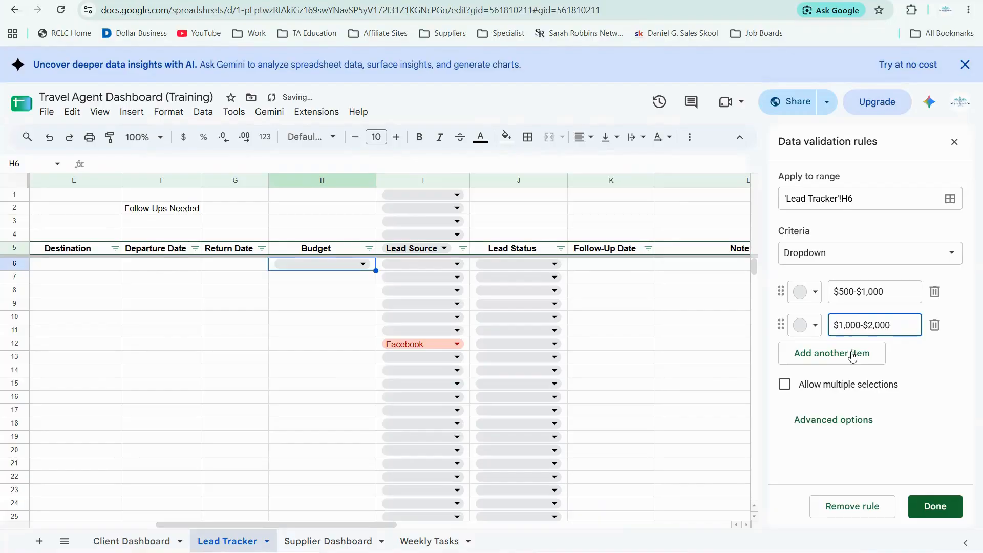
Add the options $2,000-$5,000 and $5500-$8,000 to the Budget dropdown and save the rule.
click(843, 355)
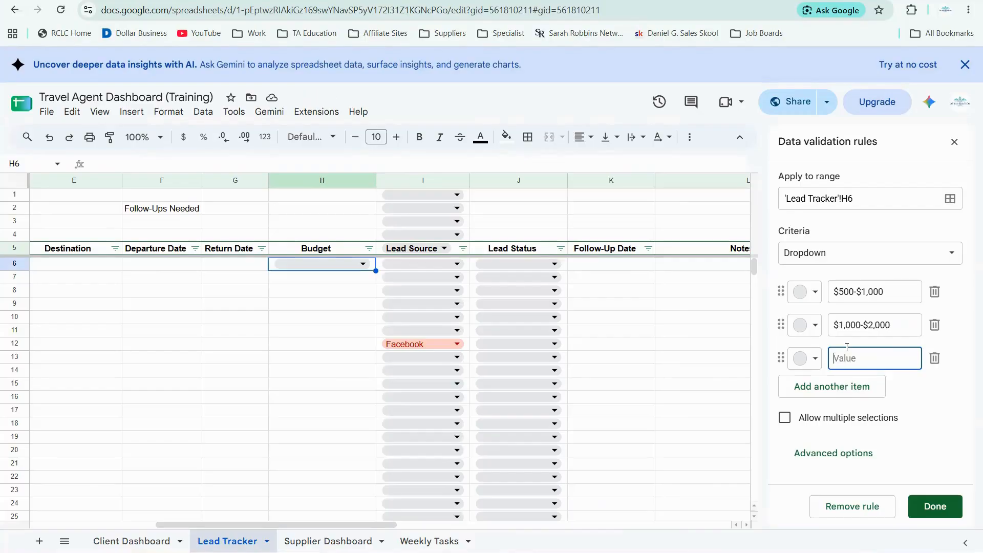
text($2,000-$5,000)
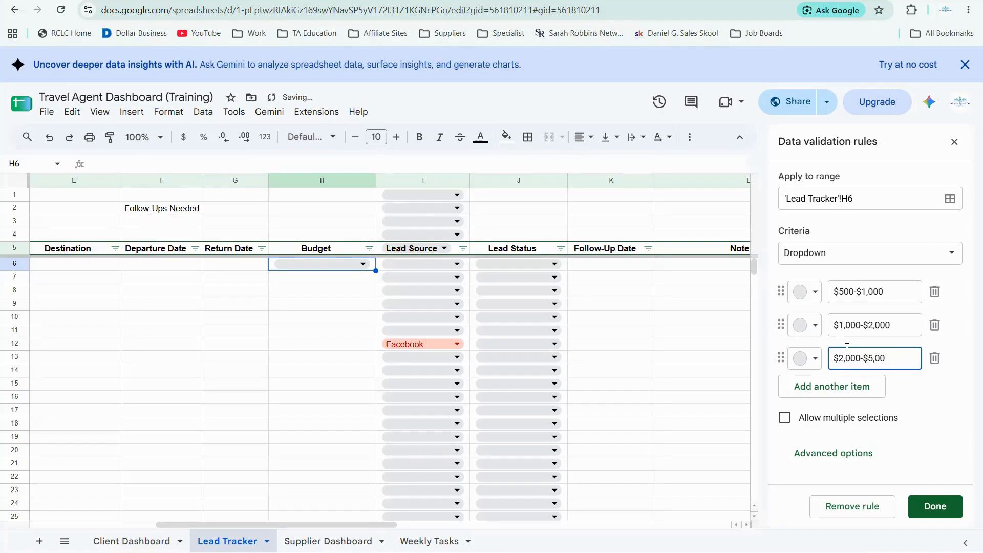
click(843, 387)
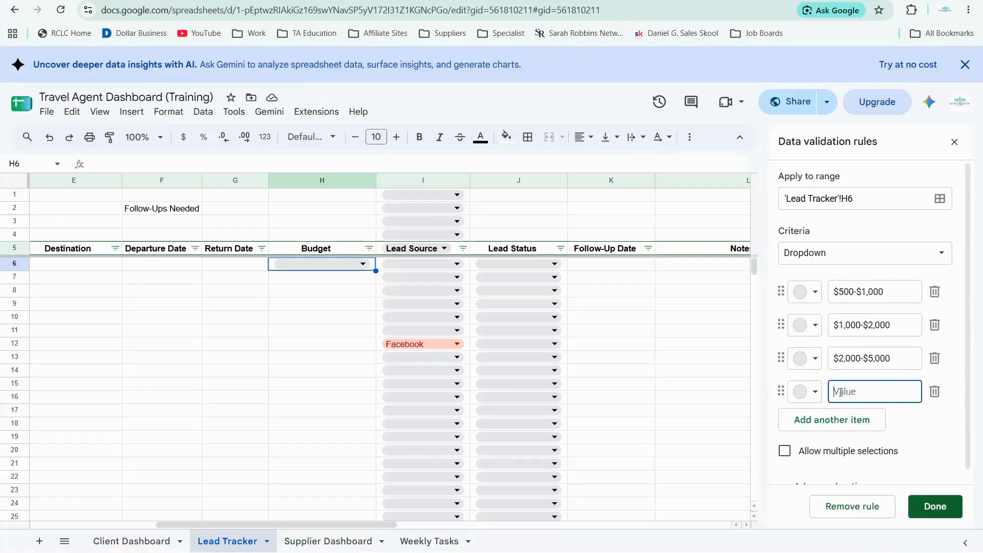
text($5500-$8,000)
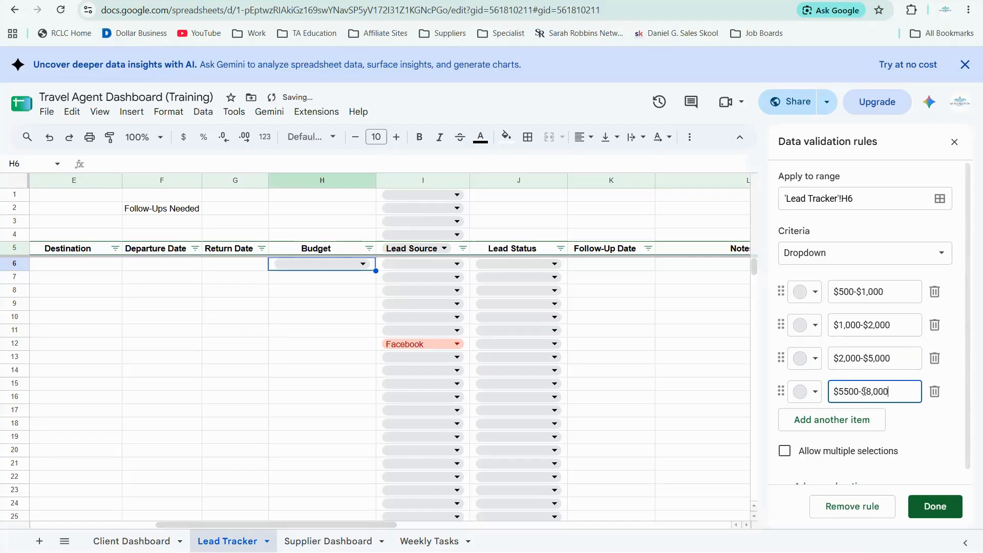
click(814, 293)
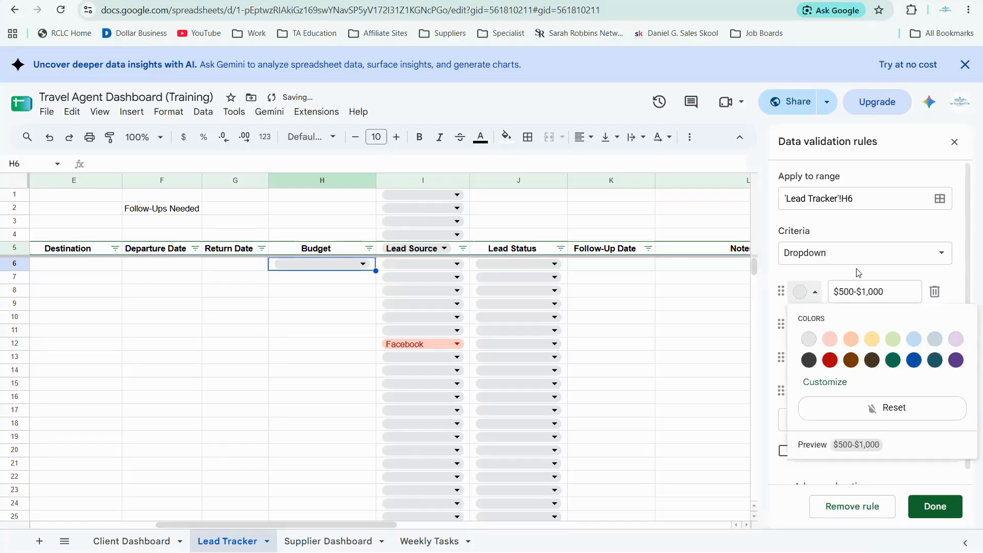
click(908, 474)
click(926, 506)
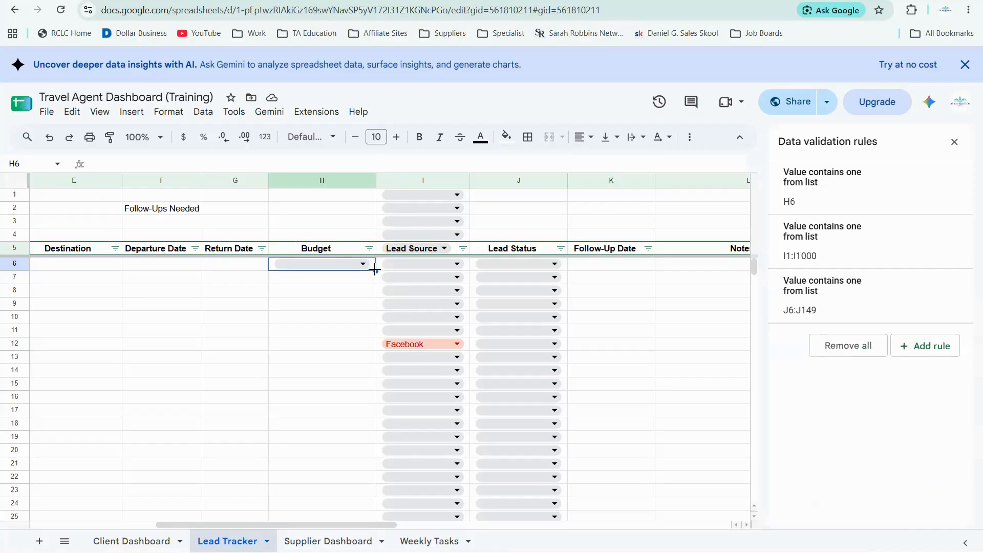
Fill the Budget dropdown from H6 down the column to row 232.
drag(374, 277, 337, 534)
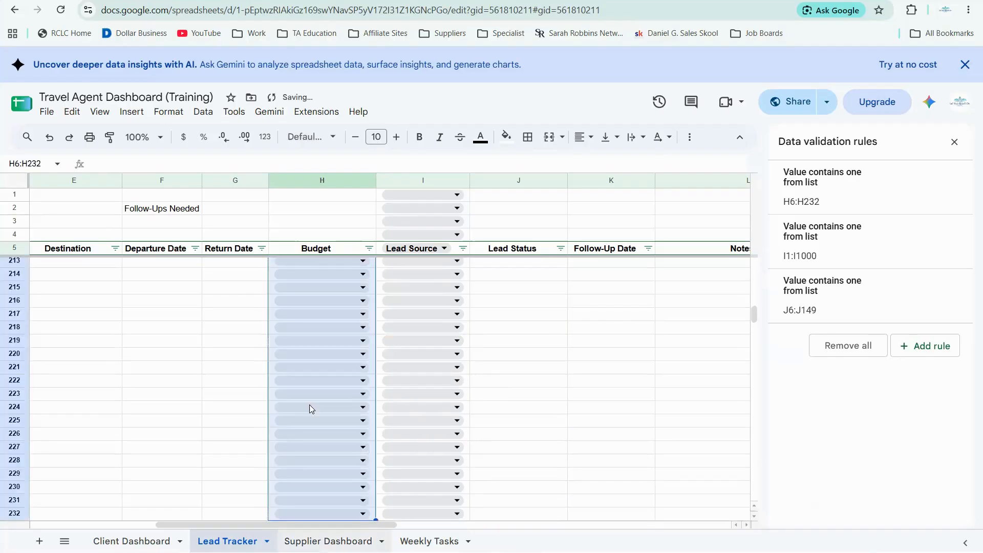
scroll(309, 404, up, 20)
scroll(309, 409, up, 20)
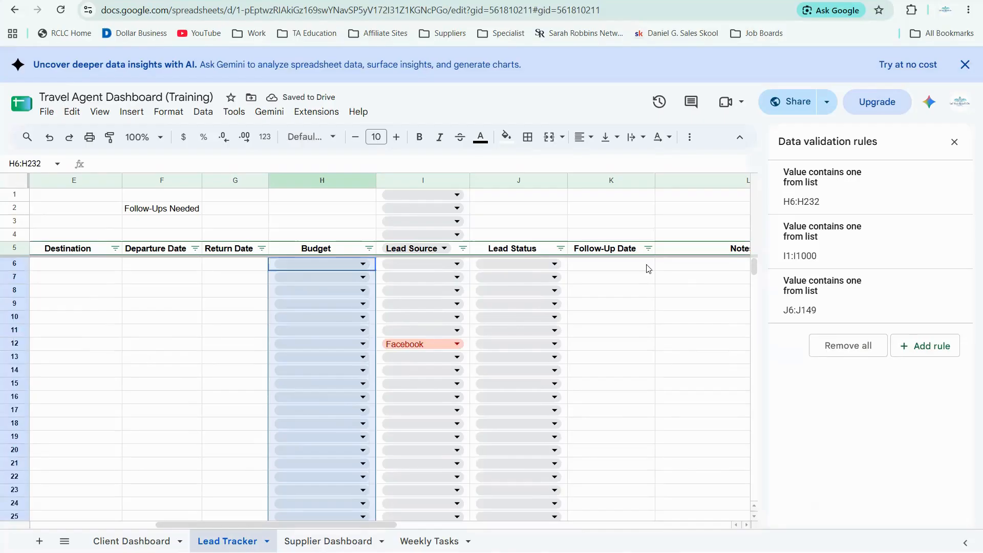
click(568, 283)
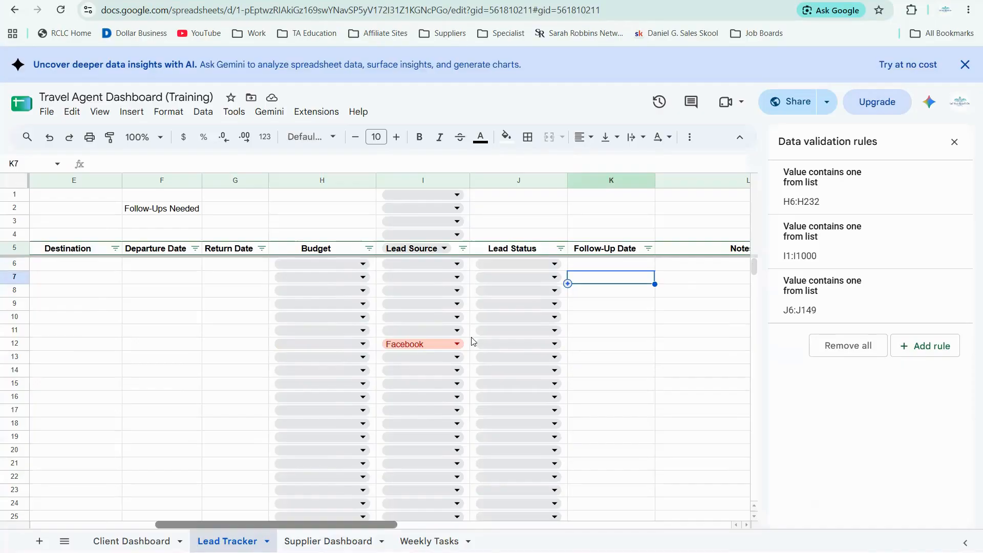
Enter 8/18/2026 as the Inquiry Date of the first lead in row 6.
key(ctrl+Home)
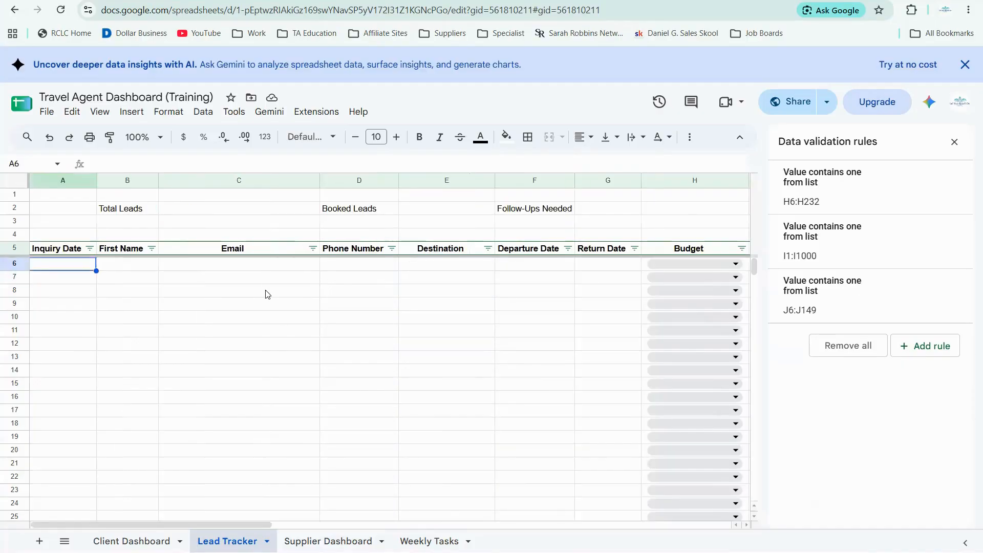
text(8)
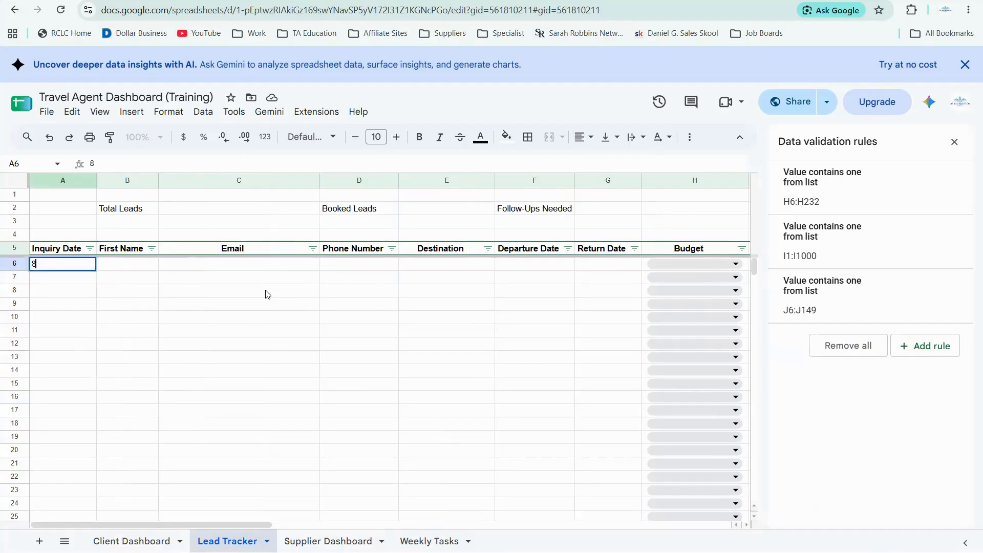
text(/1)
text(/)
text(8)
text(2)
text(6)
key(Tab)
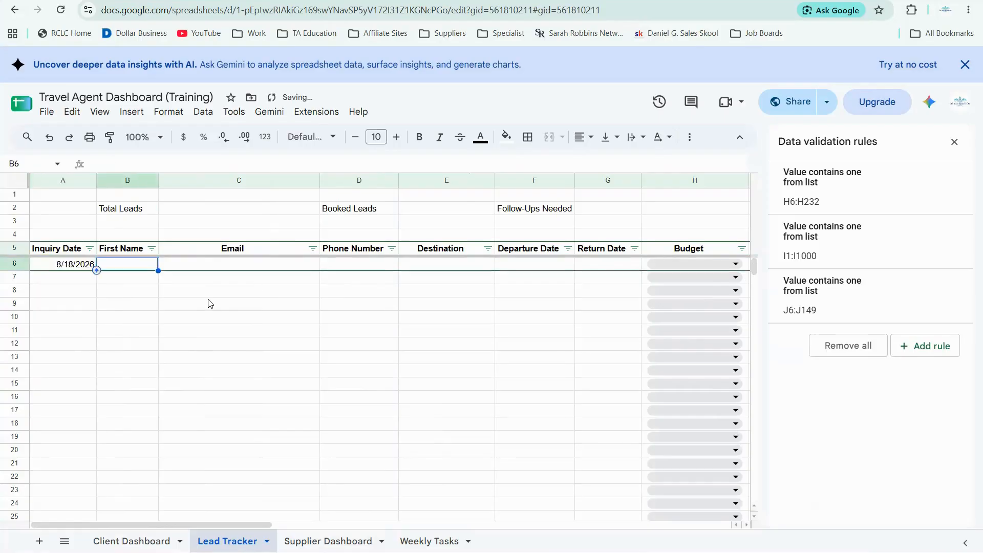
Enter SAMPLE as the First Name and Caribbean as the Destination in row 6, leaving Email and Phone Number blank.
text(S)
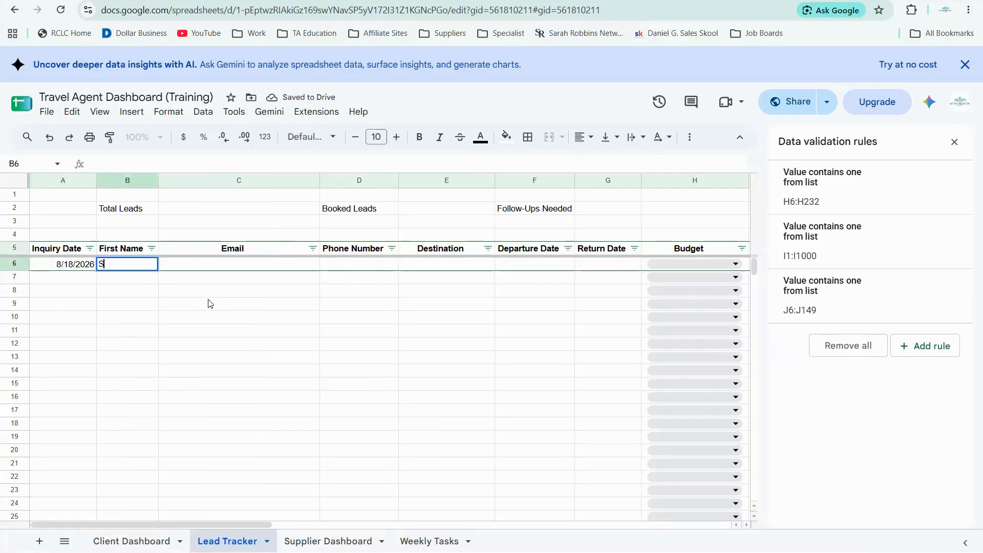
text(AMPLE)
key(Tab)
key(Tab)
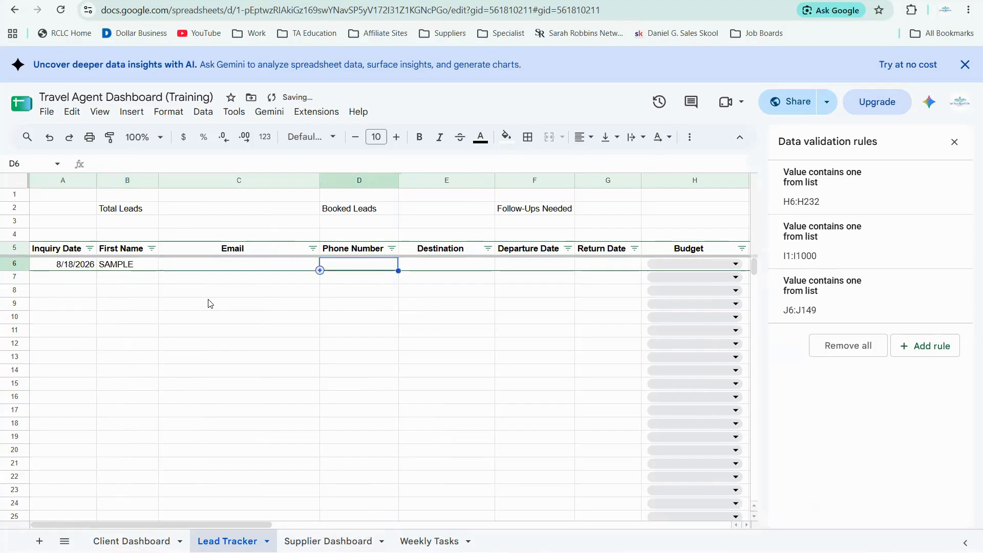
key(Tab)
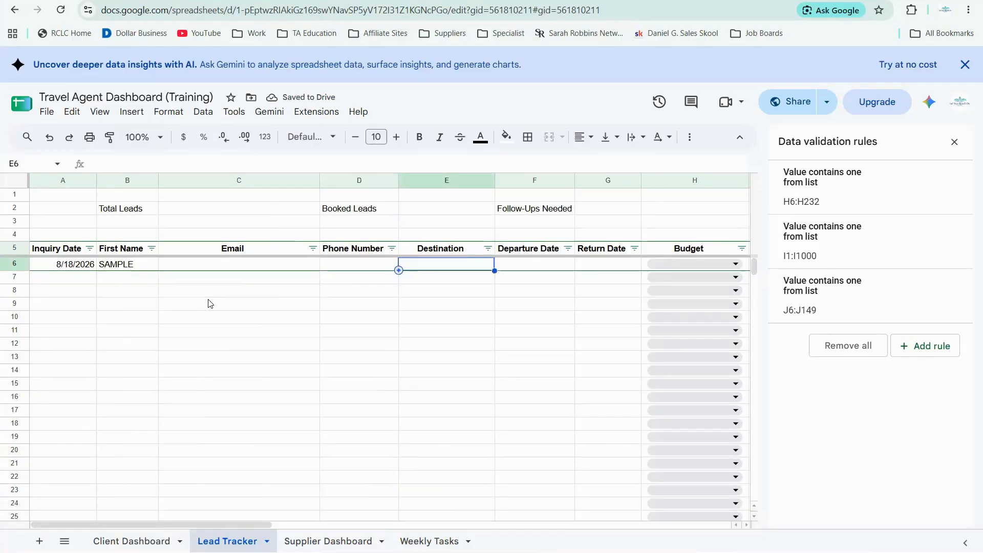
text(Car)
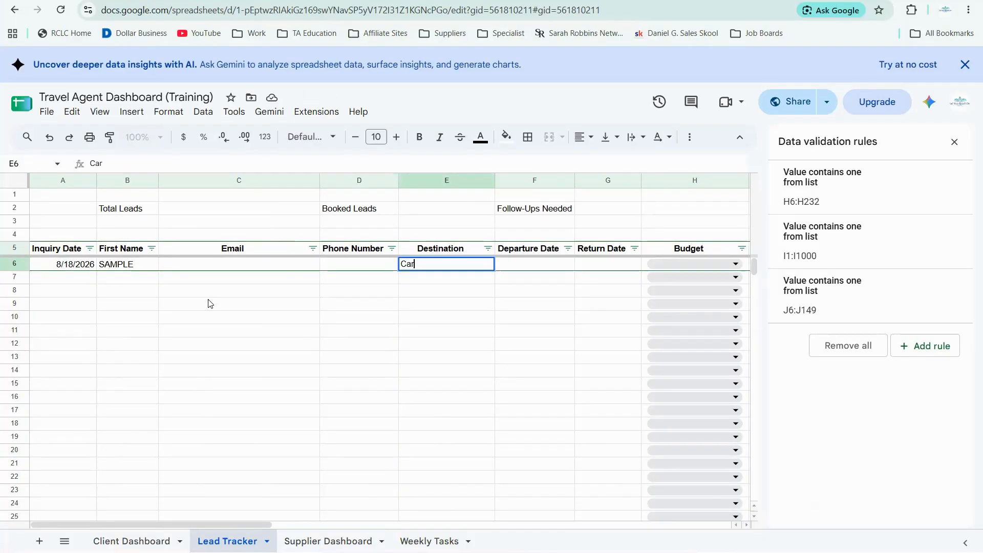
text(ibbean)
key(Tab)
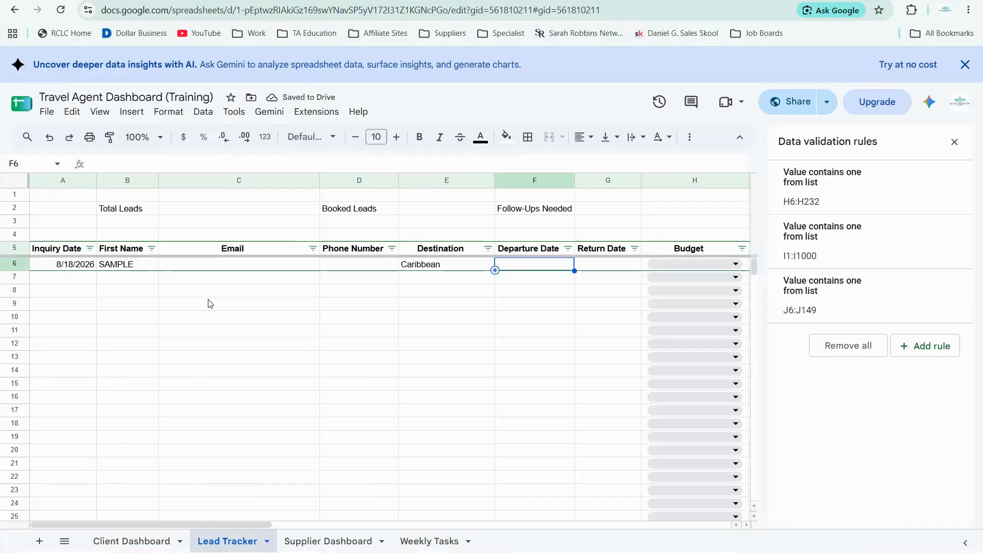
Enter 3/1/2027 as the Departure Date and 3/7/27 as the Return Date in row 6.
text(3)
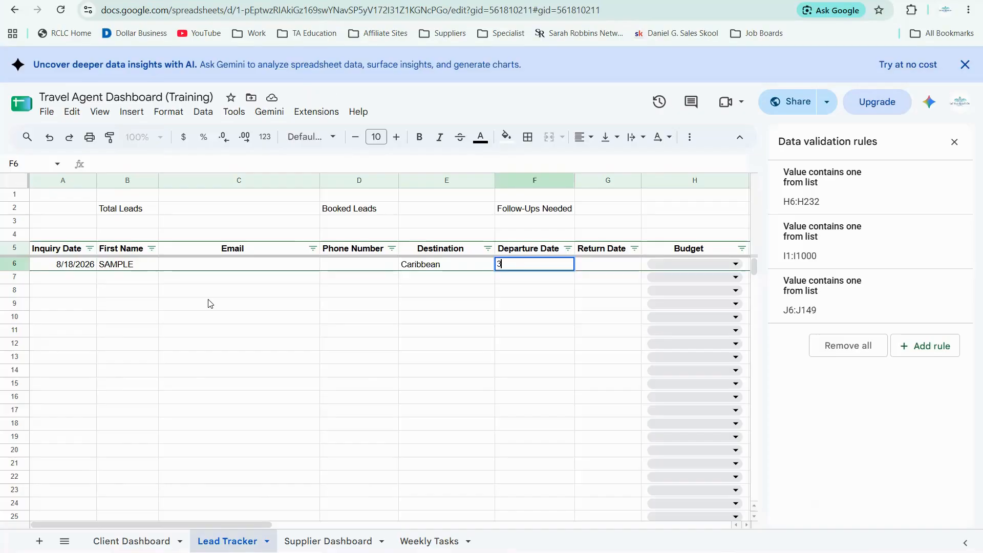
text(/1/2027)
key(Tab)
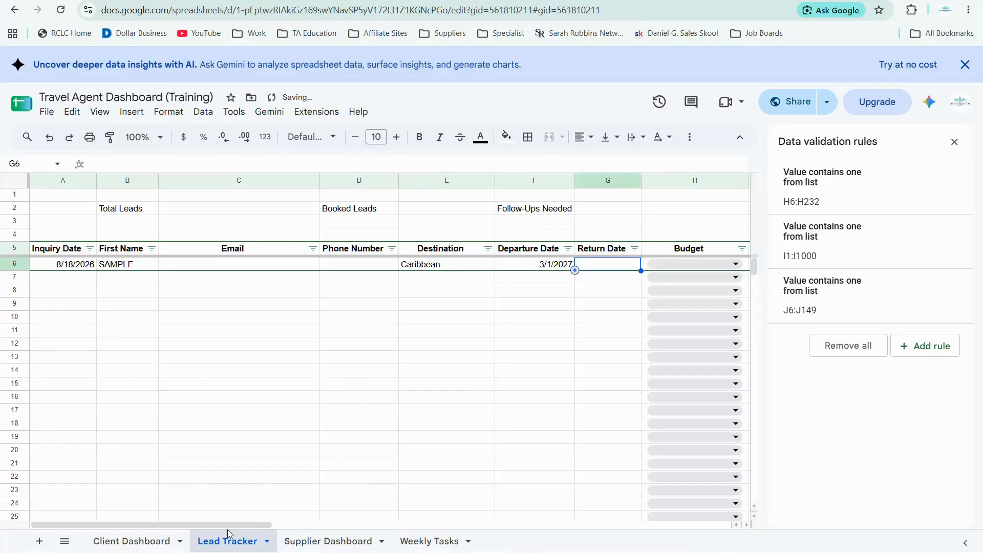
scroll(335, 513, right, 3)
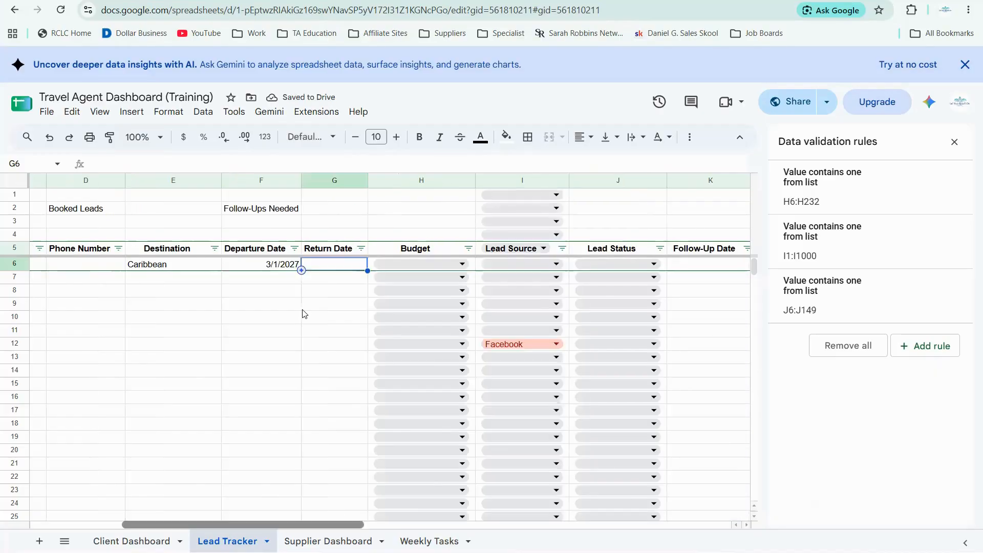
scroll(295, 268, right, 1)
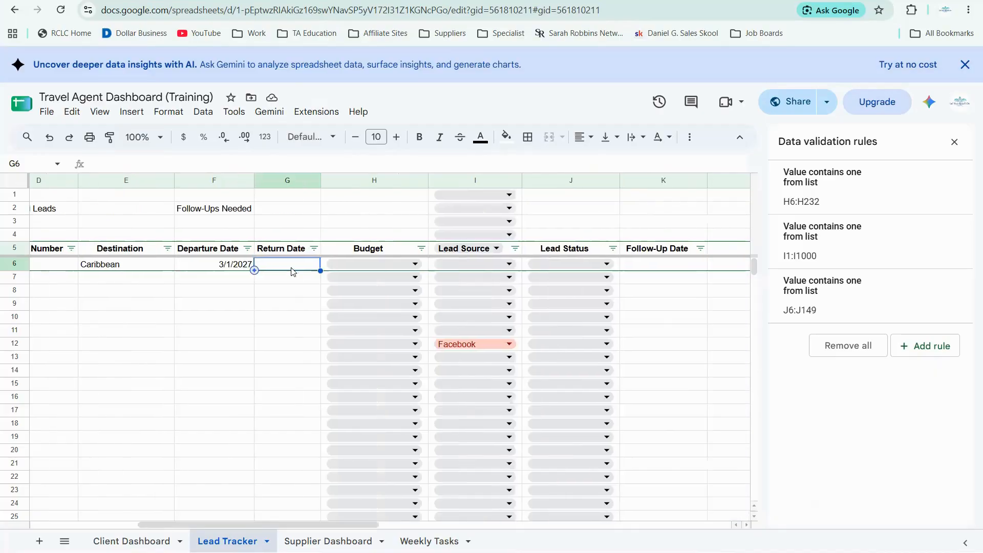
text(3/7/27)
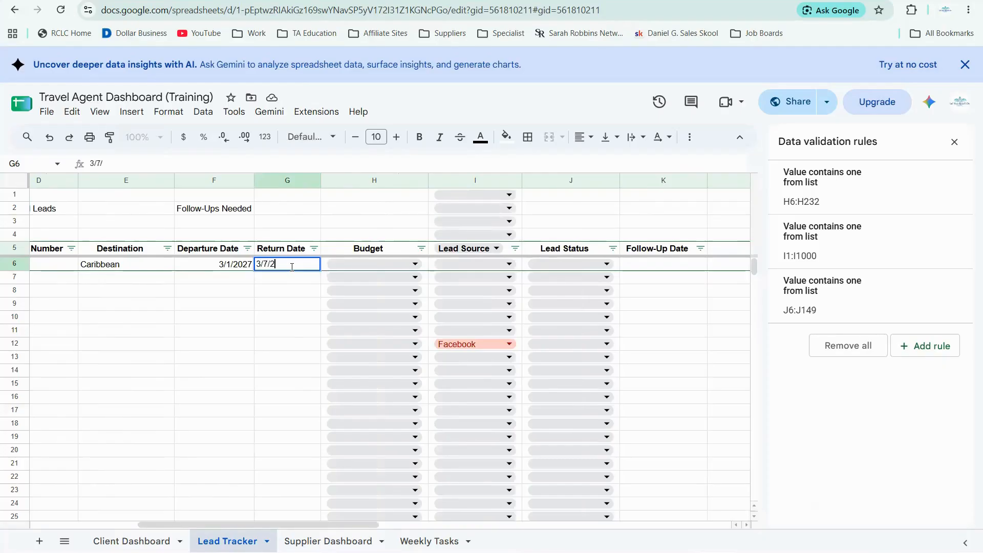
Set the Budget to $2,000-$5,000, the Lead Source to Facebook and the Lead Status to New Inquiry for the SAMPLE lead in row 6.
click(399, 267)
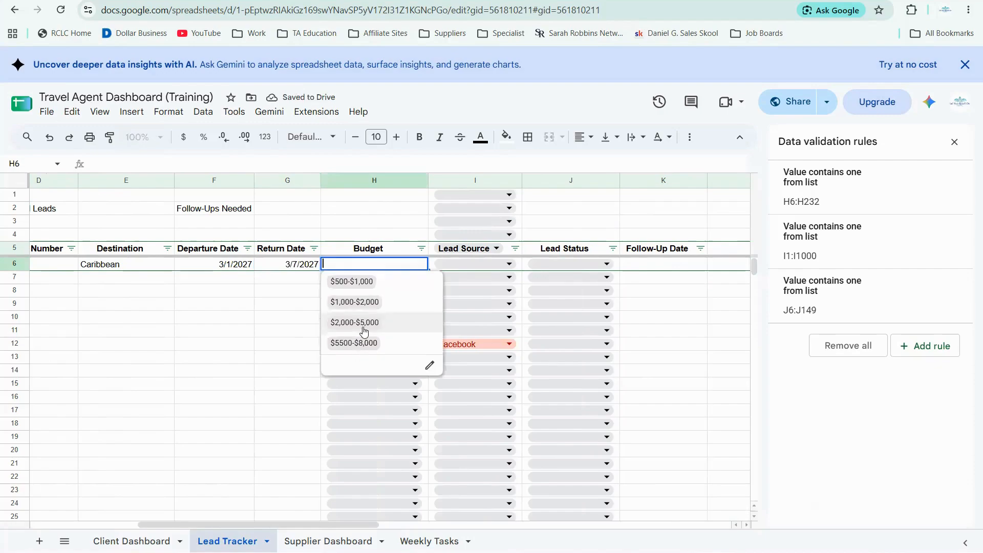
click(471, 269)
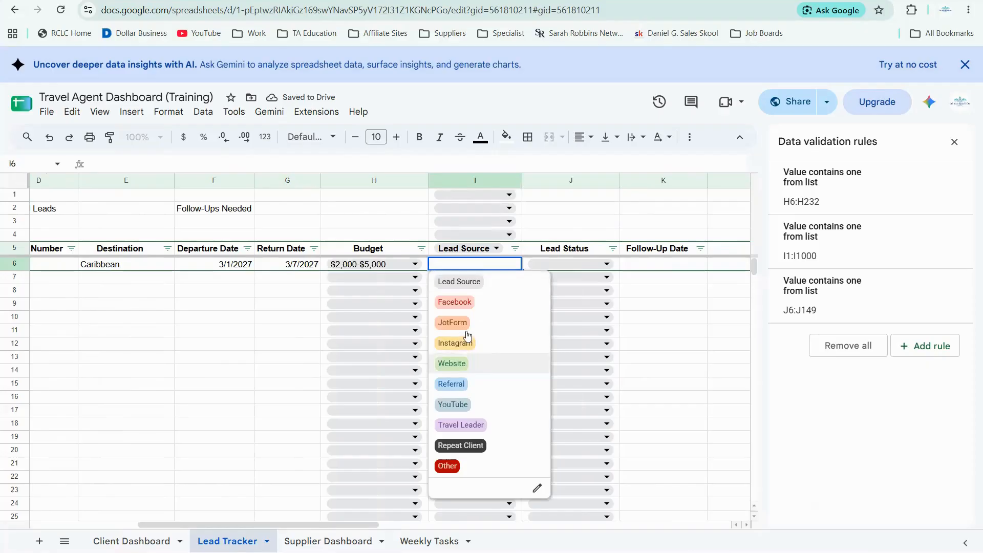
key(Return)
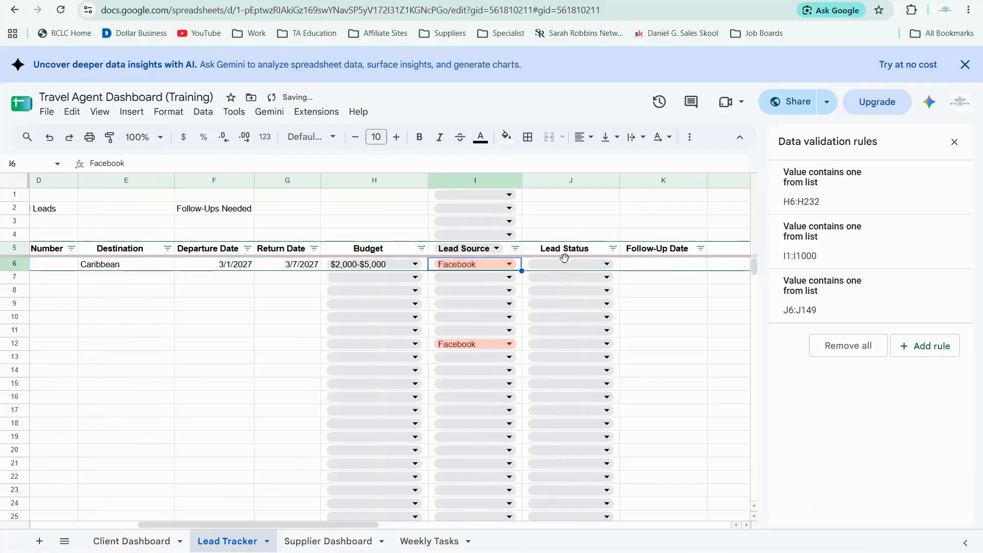
click(564, 265)
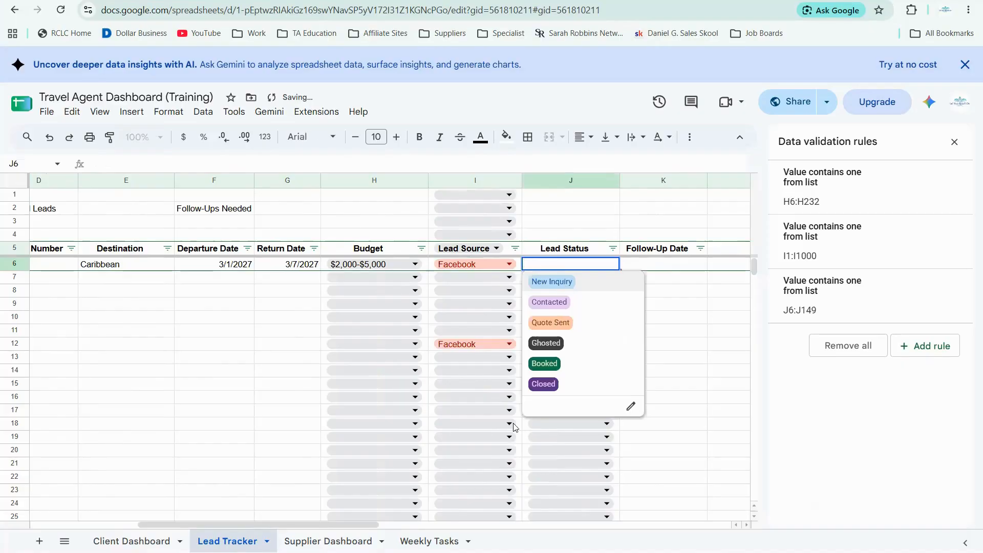
Enter 8/20/2026 as the Follow-Up Date of the SAMPLE lead in row 6.
drag(297, 528, 164, 481)
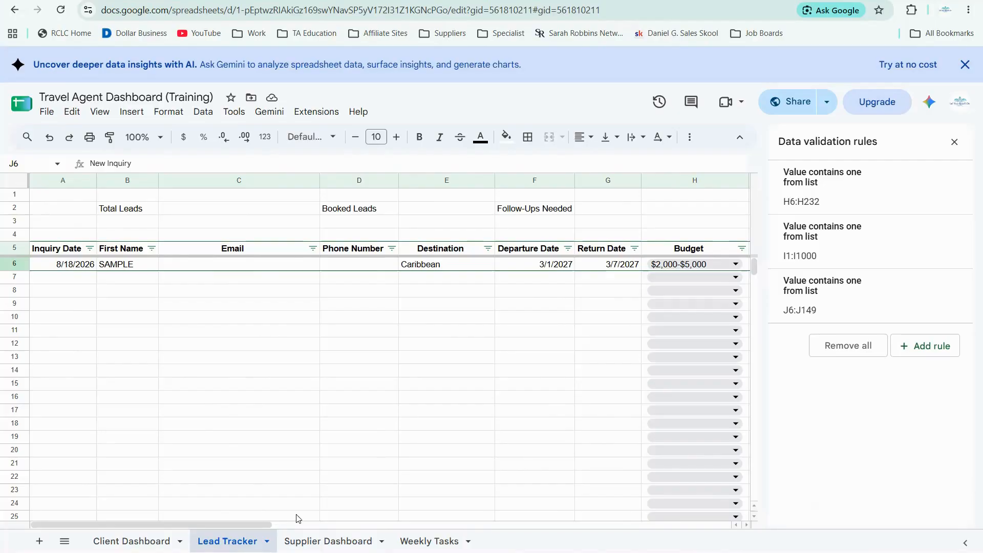
scroll(362, 511, right, 5)
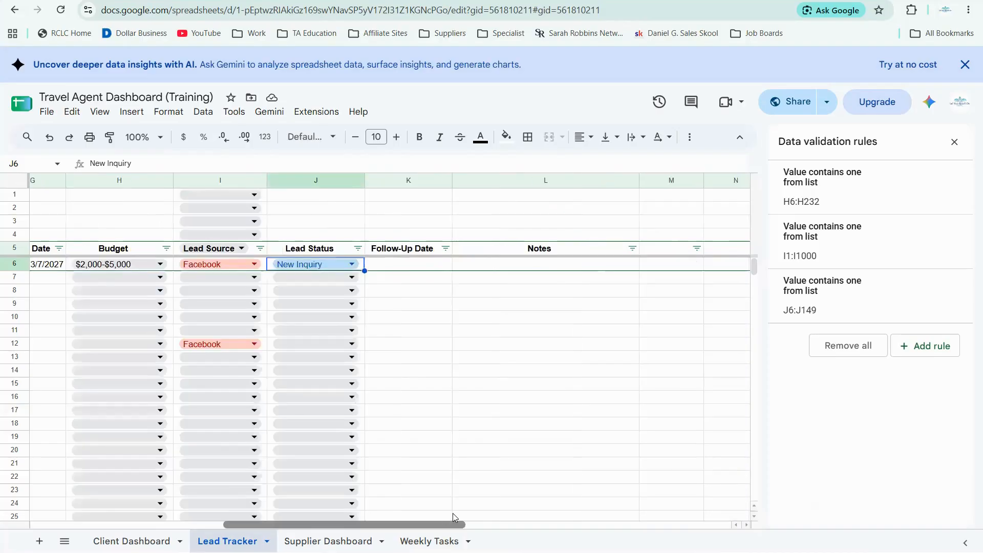
click(360, 264)
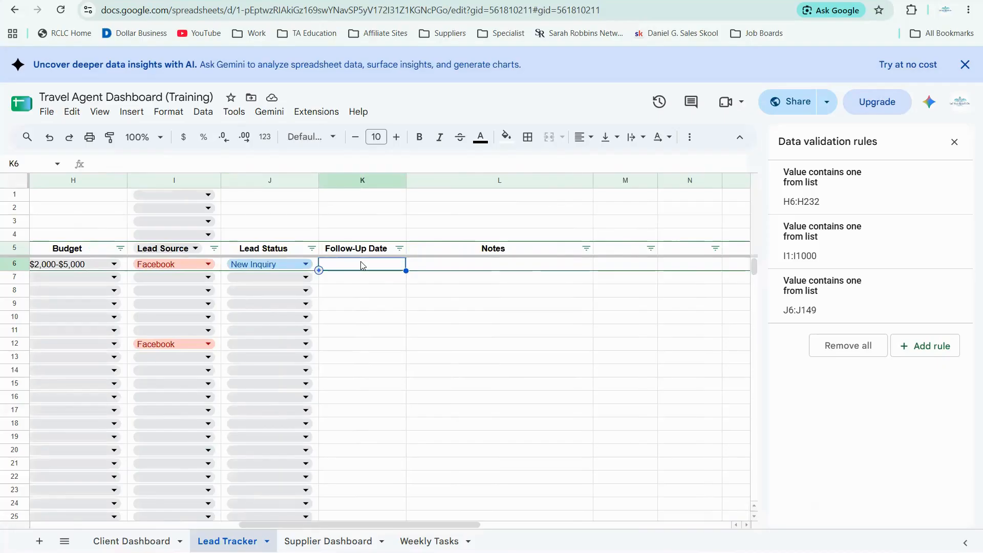
text(8/20/2026)
key(Return)
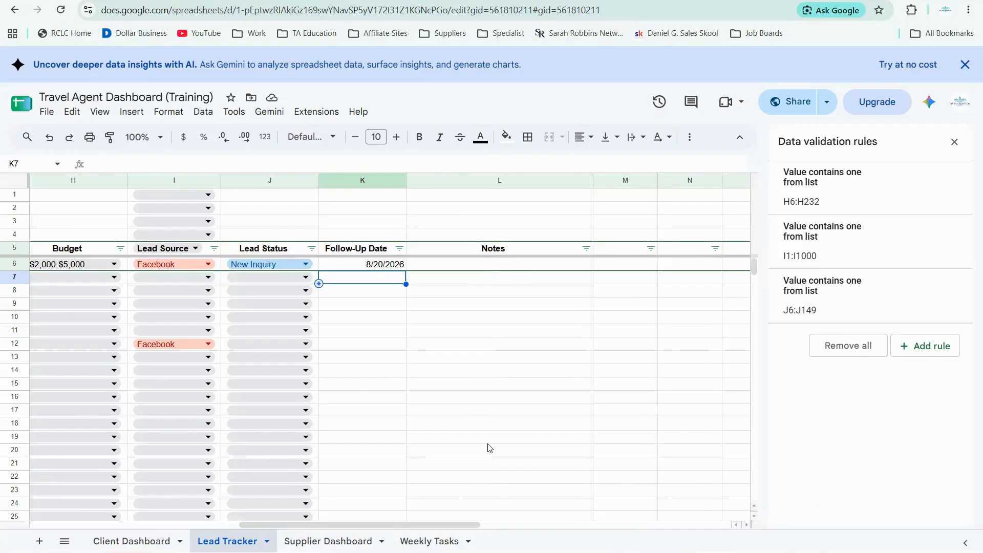
drag(425, 525, 173, 526)
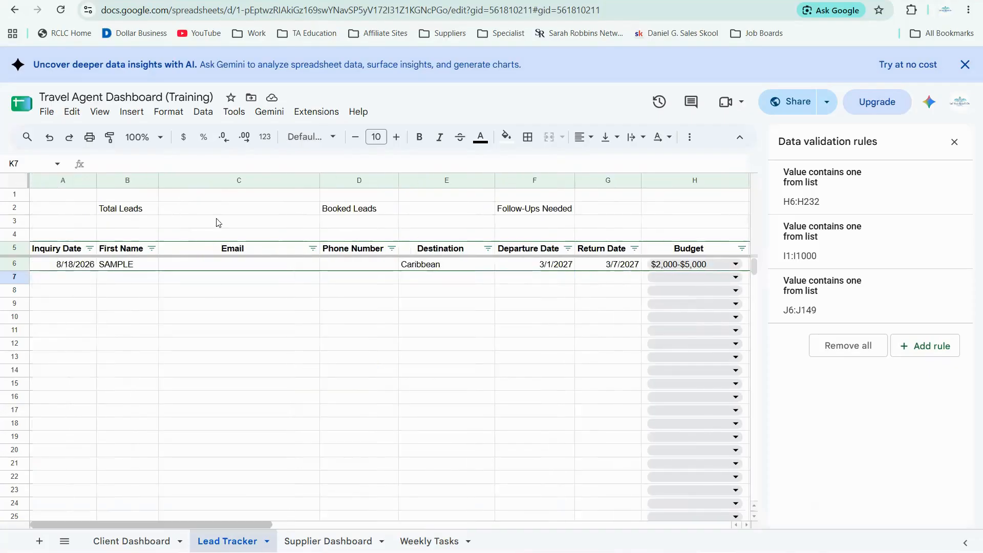
click(161, 209)
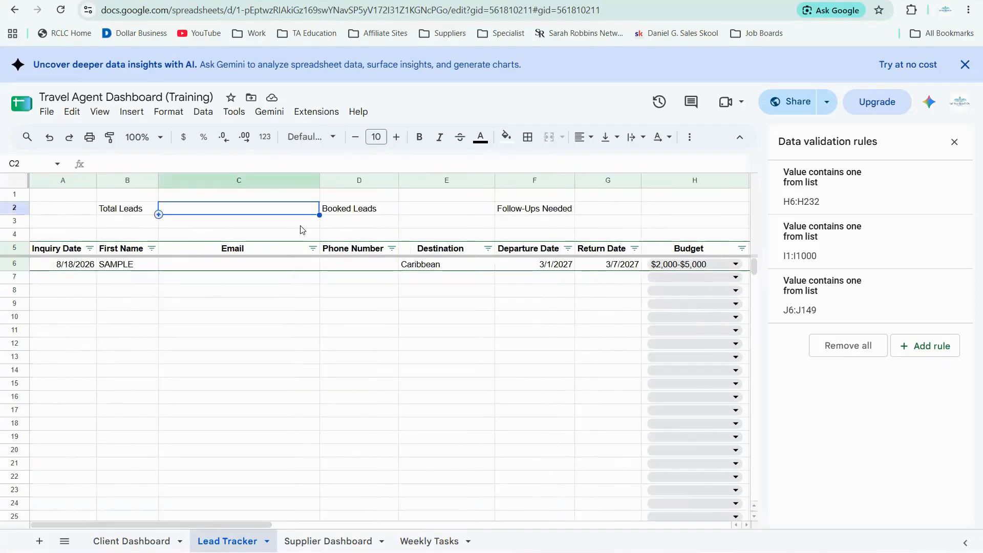
key(Right)
key(Right)
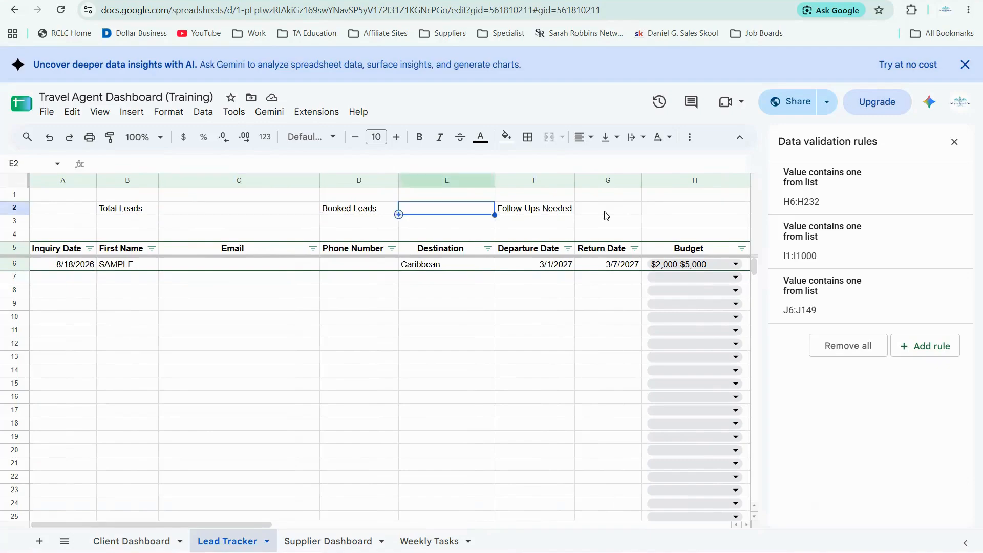
click(607, 216)
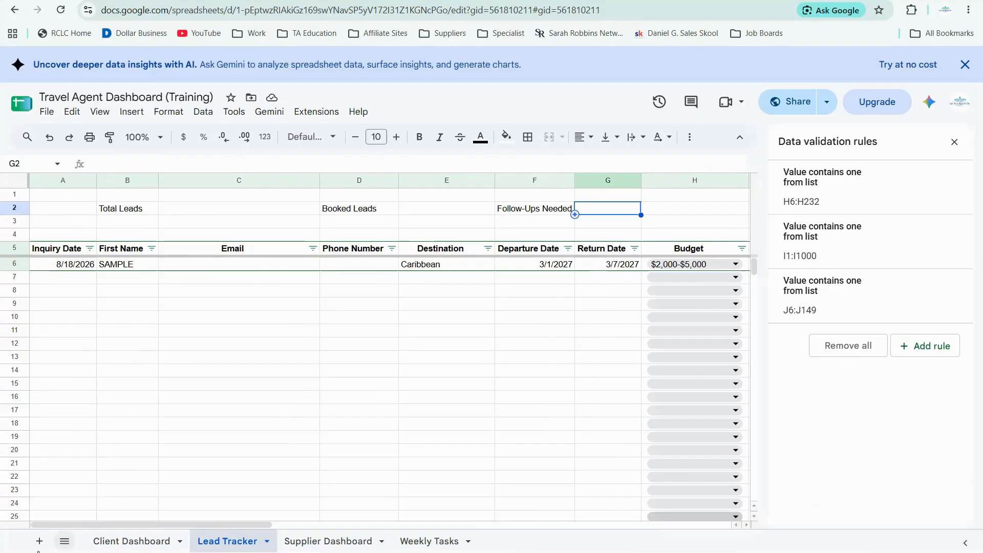
Add a new sheet after Lead Tracker and name it Supplier Commission.
click(39, 549)
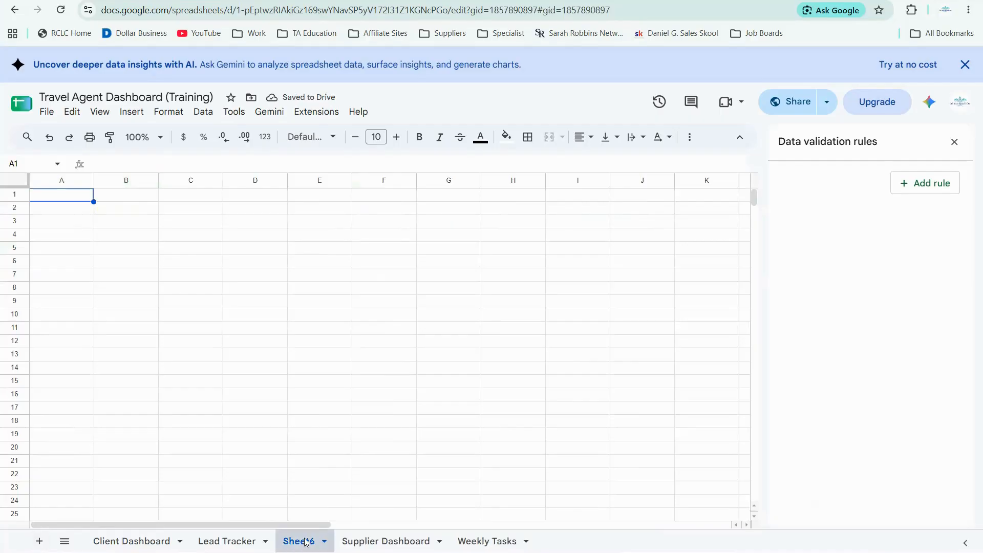
double_click(306, 542)
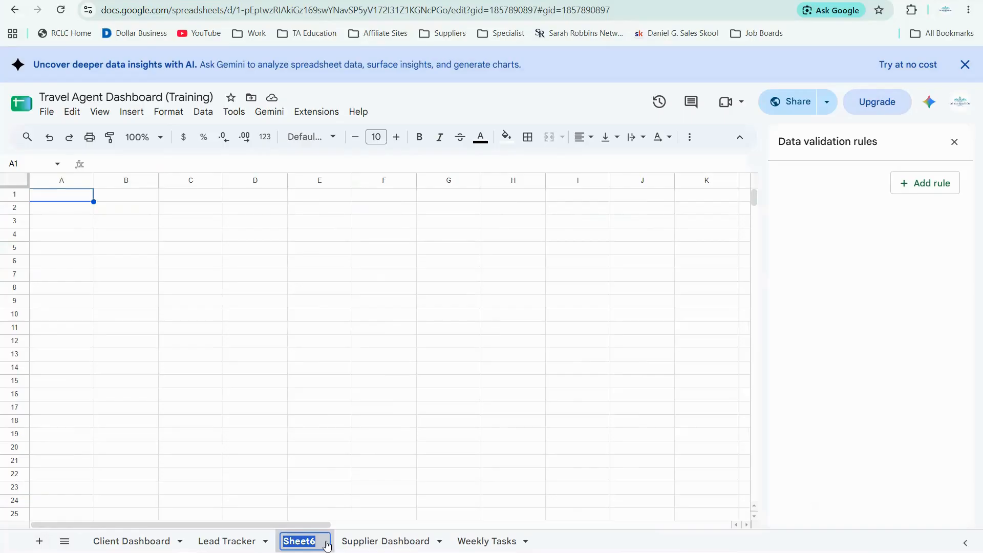
text(Supp)
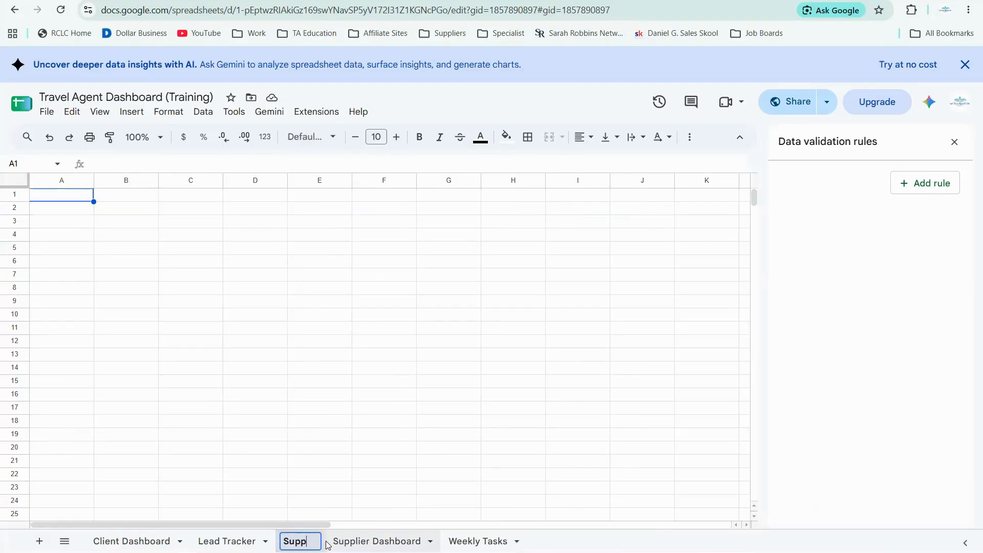
text(lier Commi)
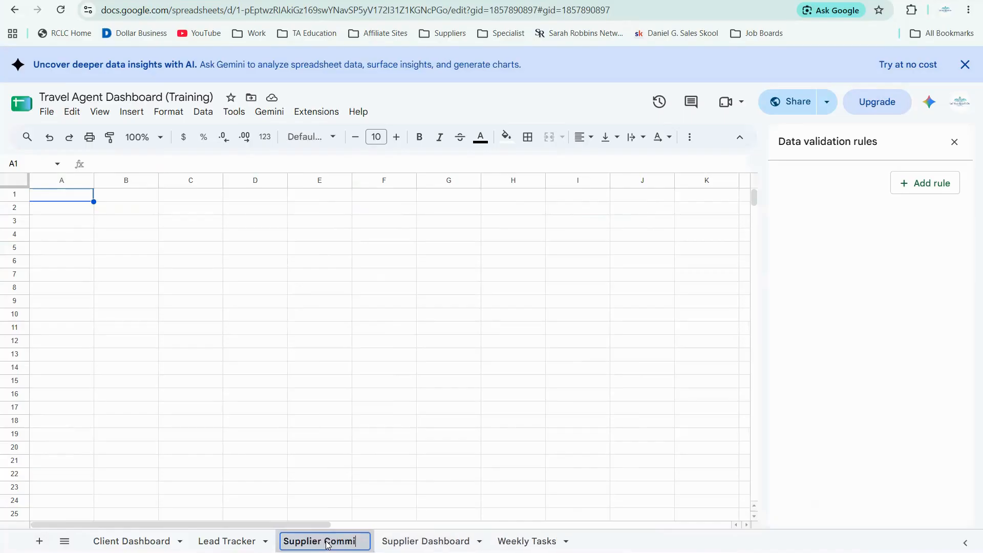
text(ssion)
key(Return)
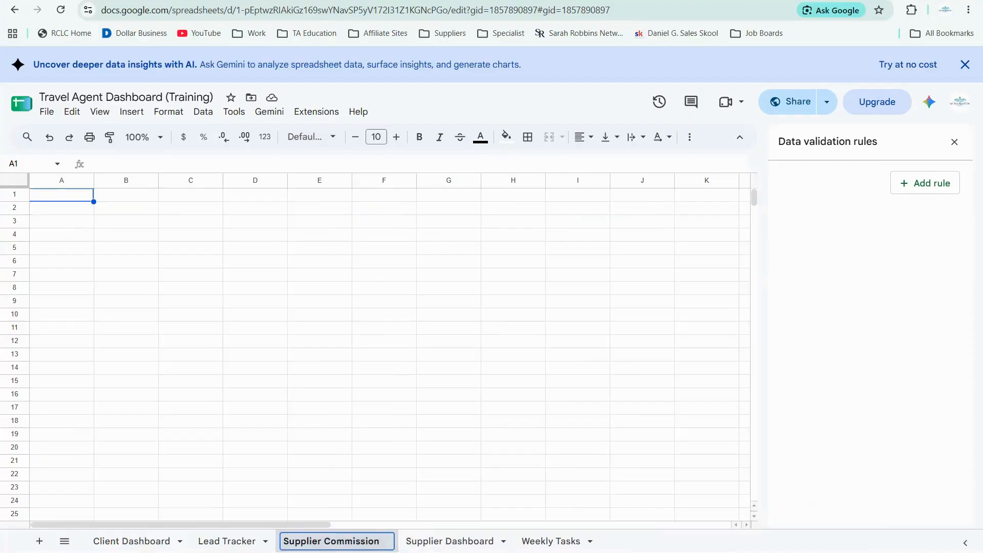
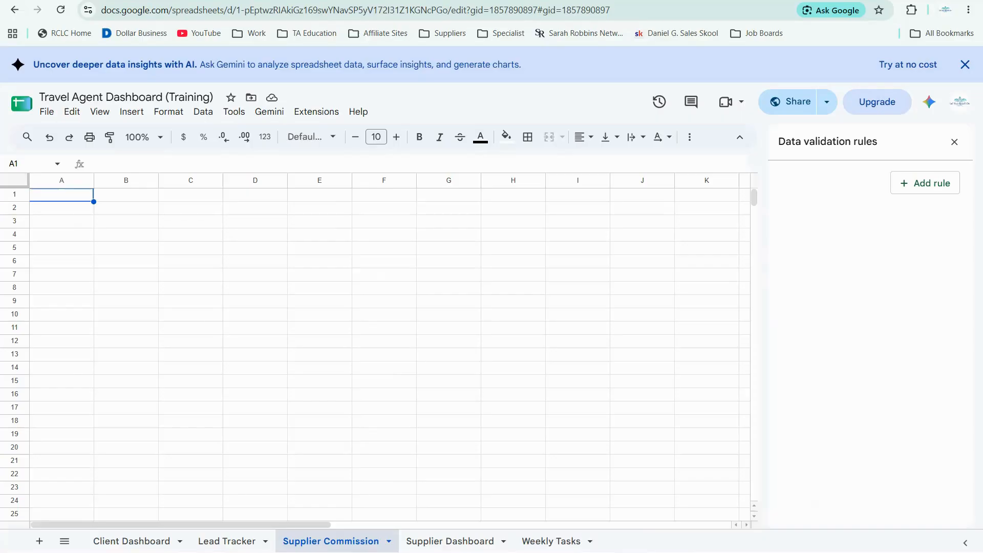
Enter the headers Supplier in A1 and Commission % in B1 of the Supplier Commission sheet.
click(47, 202)
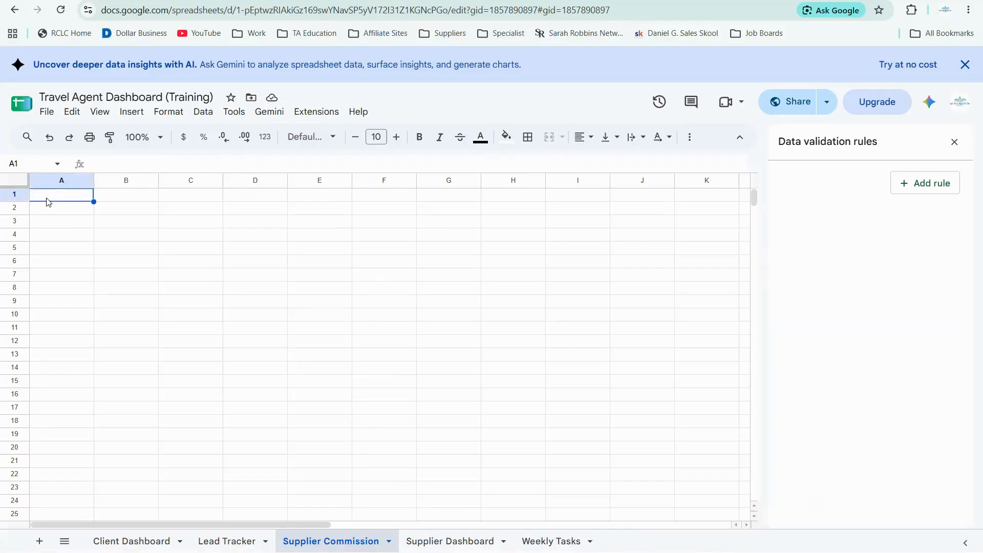
text(Su)
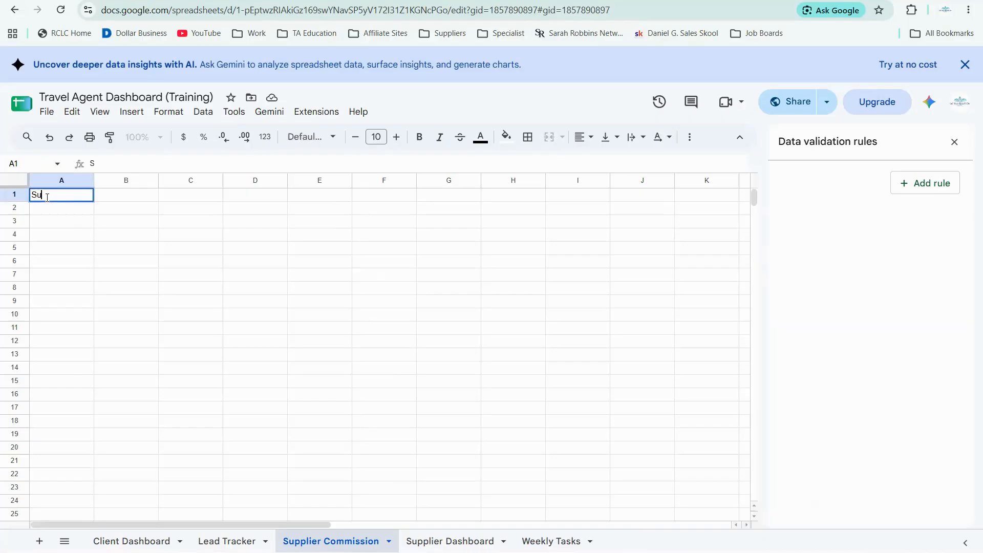
text(pplier)
key(Tab)
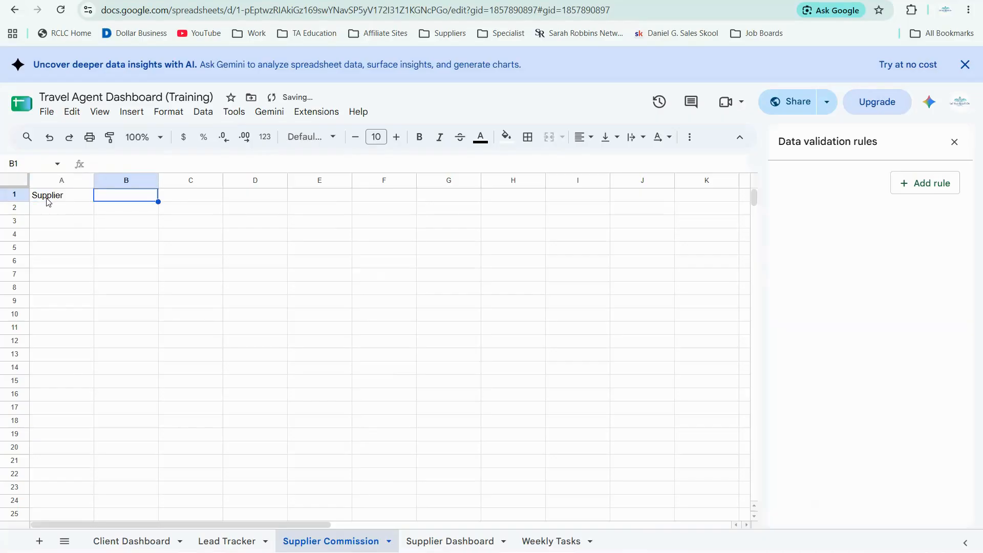
text(Commis)
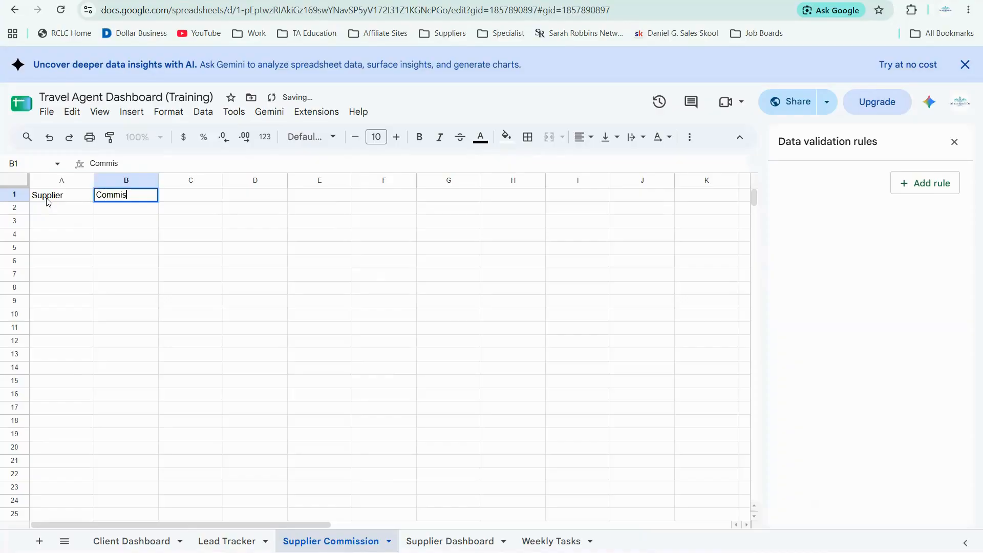
text(sion %)
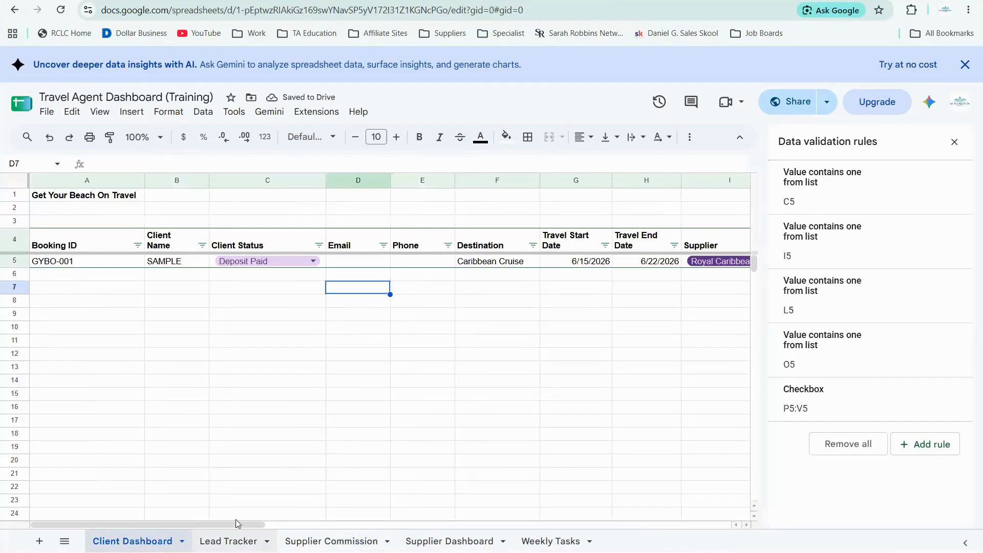
List Sandals, Beaches, Carnival, Royal Caribbean, Disney, Universal, Expedia TAAP, Exoticca, Norwegian, Princess, TinLeg and Virgin Voyages from A3 down and fit column A's width.
click(68, 265)
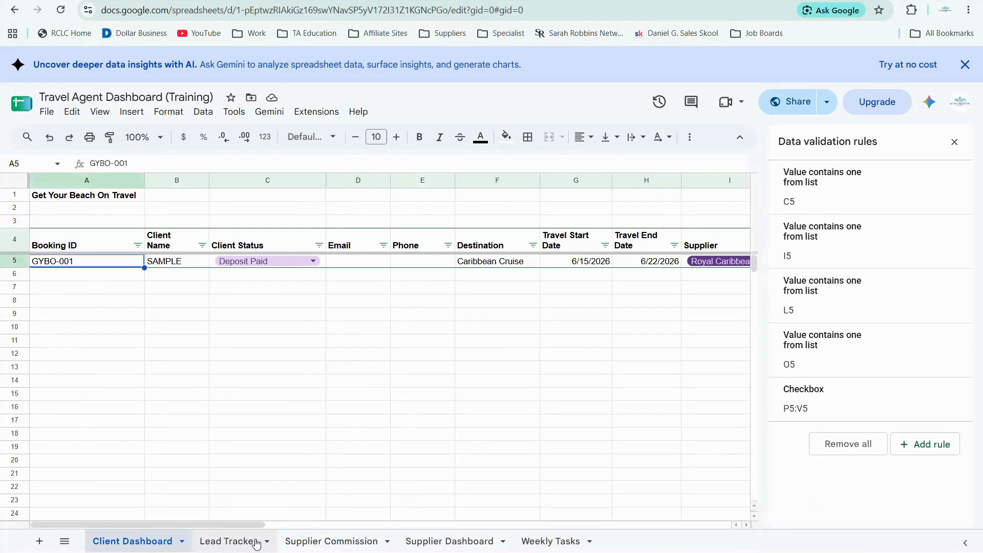
click(239, 544)
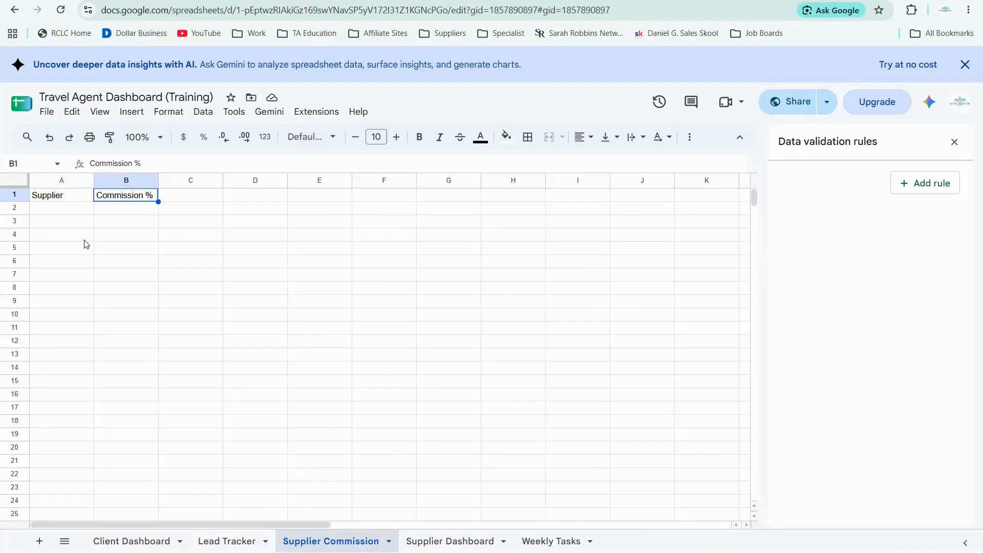
click(60, 226)
text(Sandals Beaches Carnival Royal Caribbean Disney Universal Expedia TAAP Exoticca Norwegian Princess TinLeg Virgin Voyages)
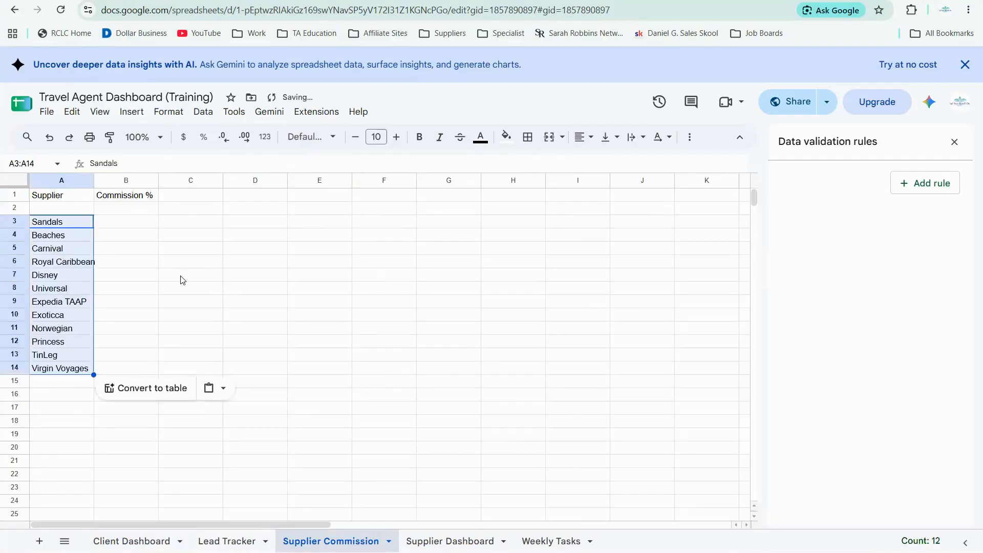
click(54, 225)
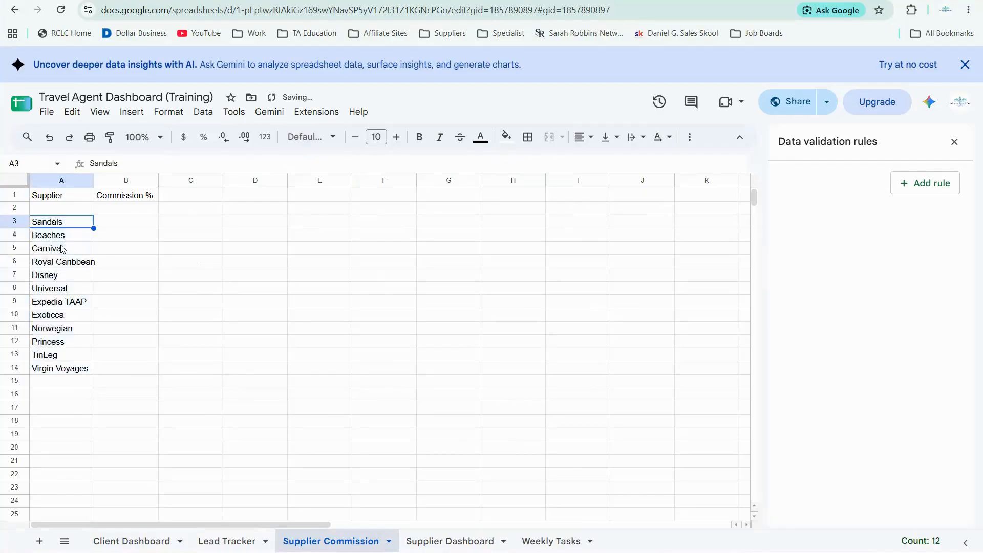
double_click(92, 181)
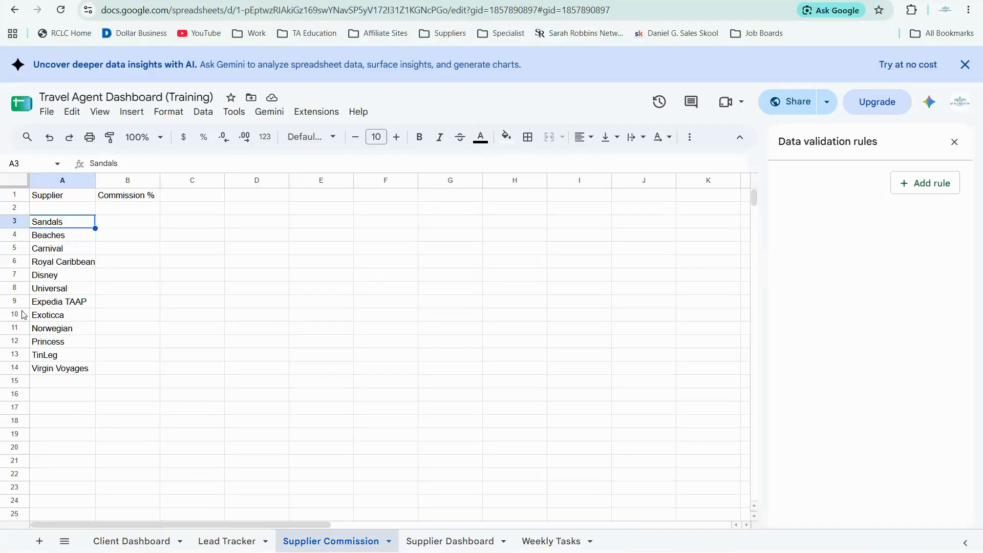
Insert one blank row between Expedia TAAP and Exoticca in the supplier list.
click(47, 306)
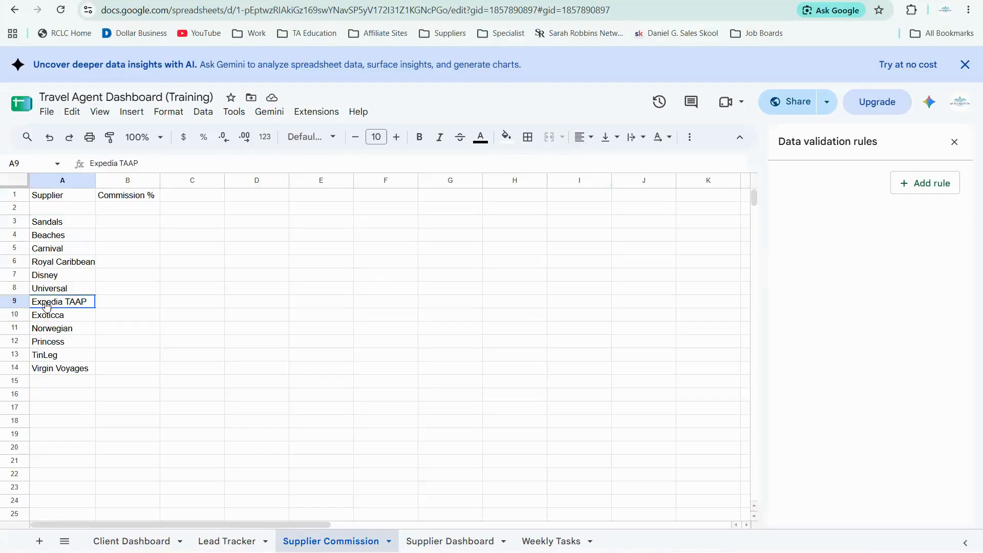
right_click(47, 306)
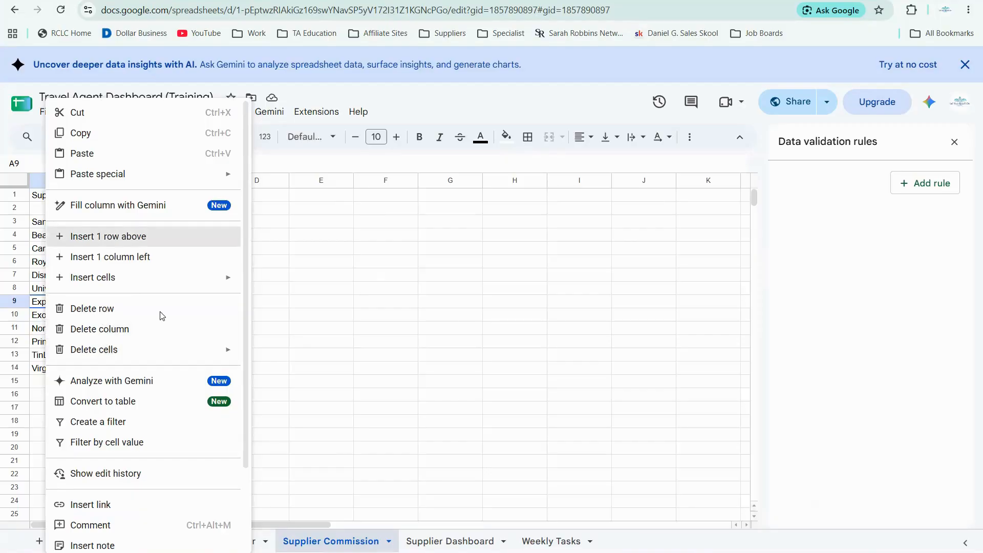
click(44, 305)
click(51, 317)
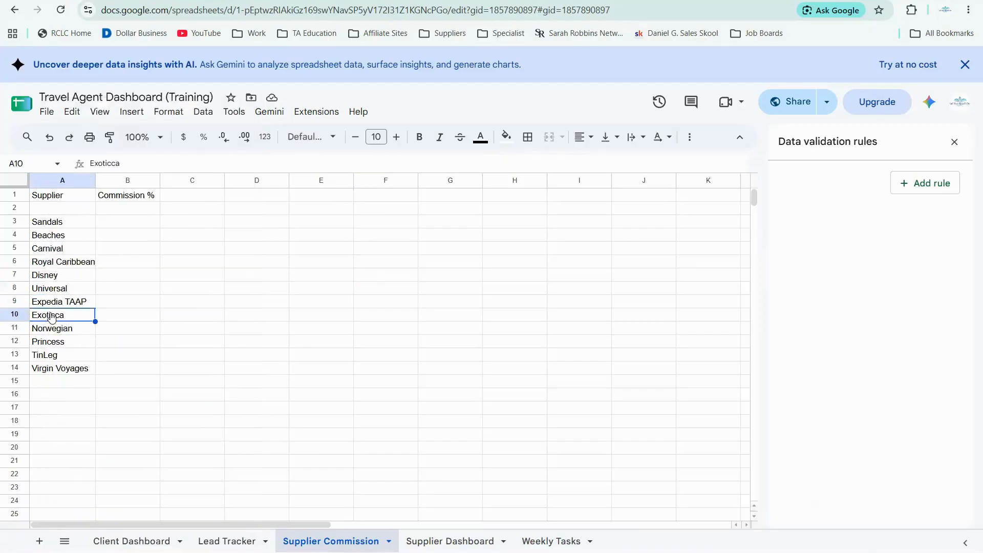
key(shift+F10)
click(132, 236)
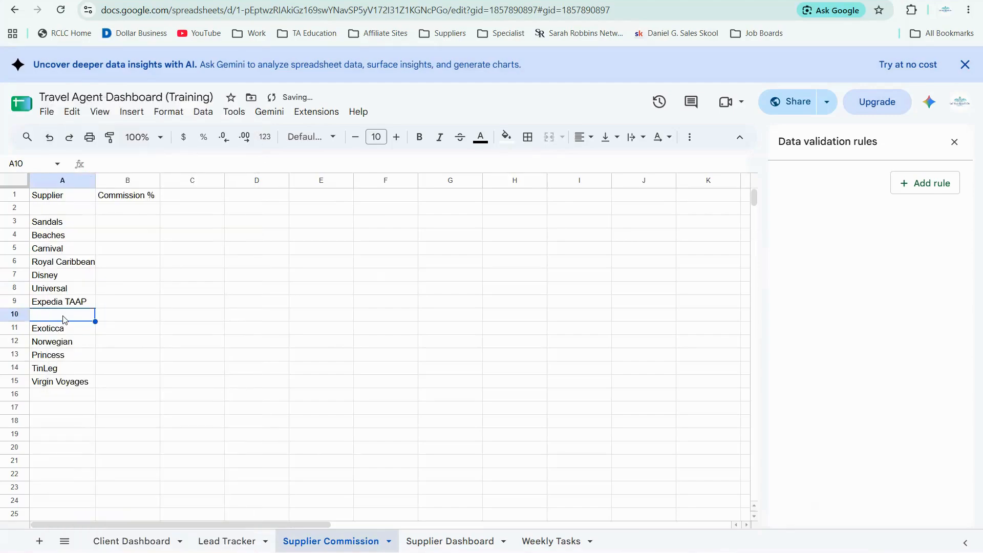
Extend the supplier entry in A9 to read Expedia TAAP - Basic and widen column A to fit the longer names.
click(86, 304)
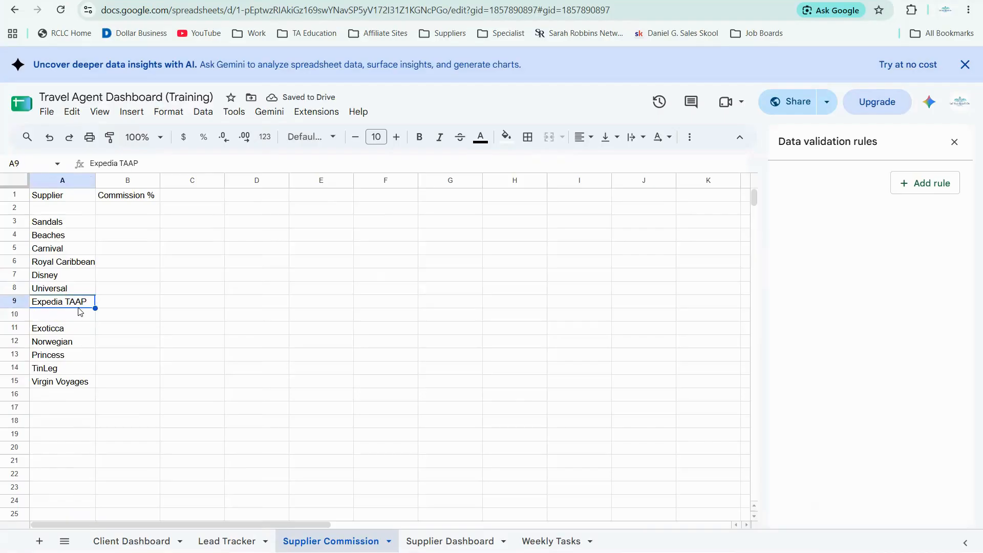
key(Return)
text(-)
key(Tab)
text(B)
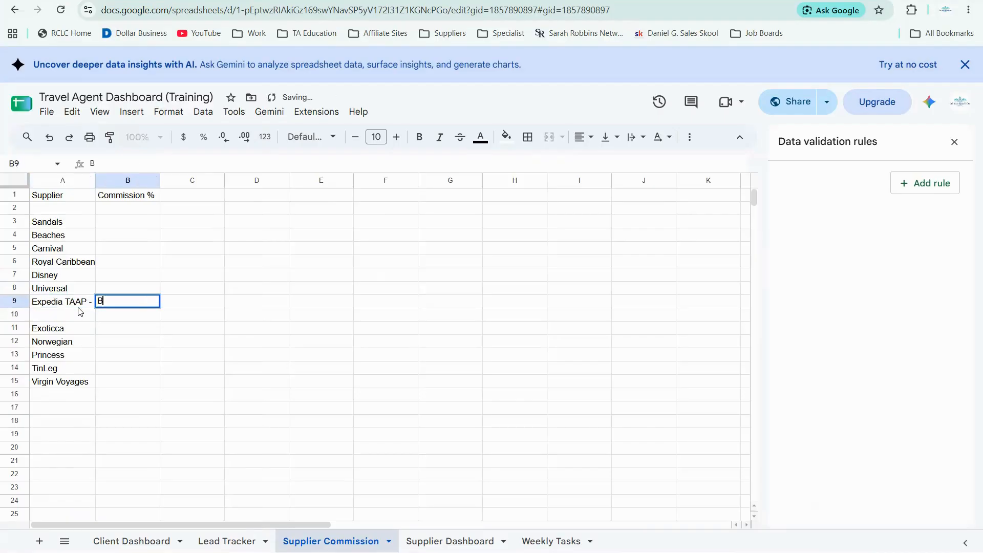
key(BackSpace)
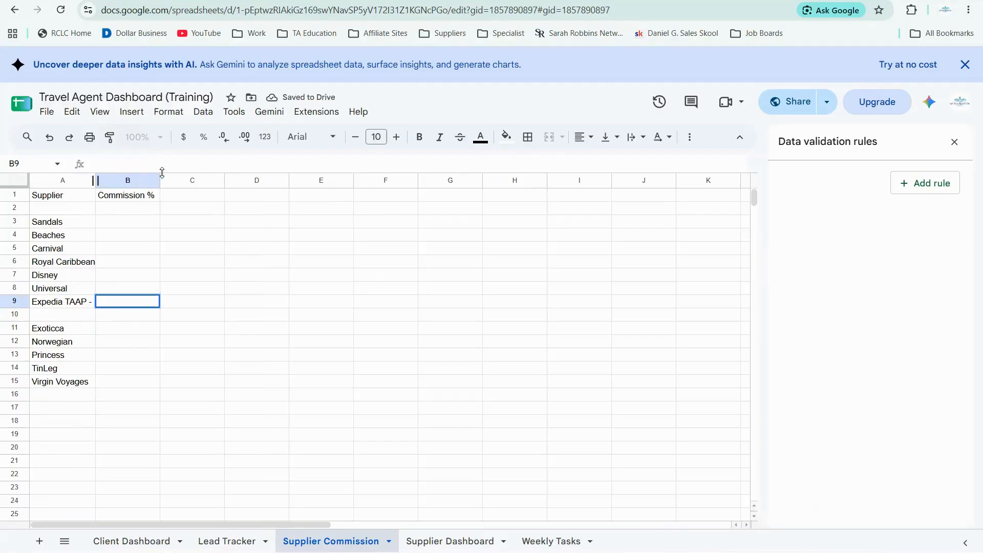
drag(129, 323, 108, 314)
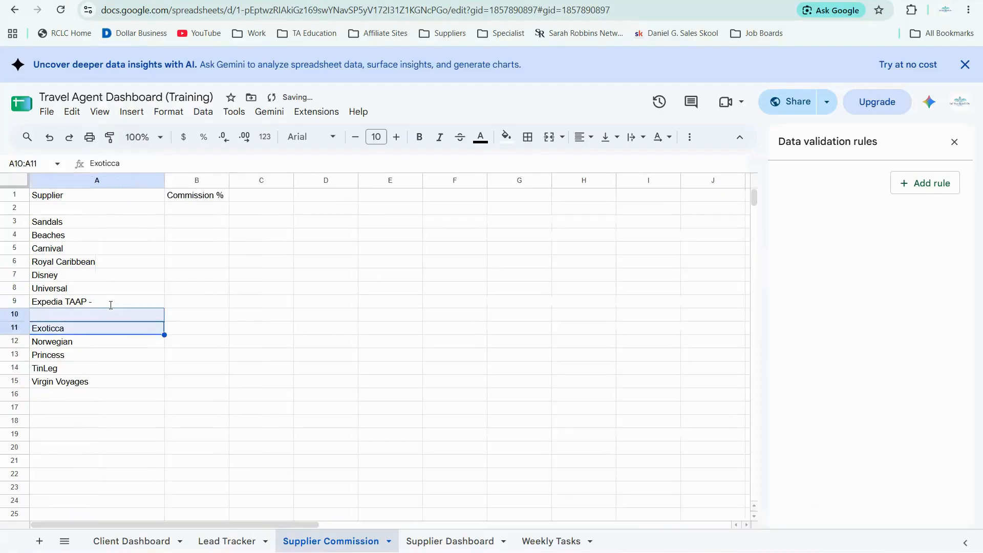
double_click(116, 298)
text(B)
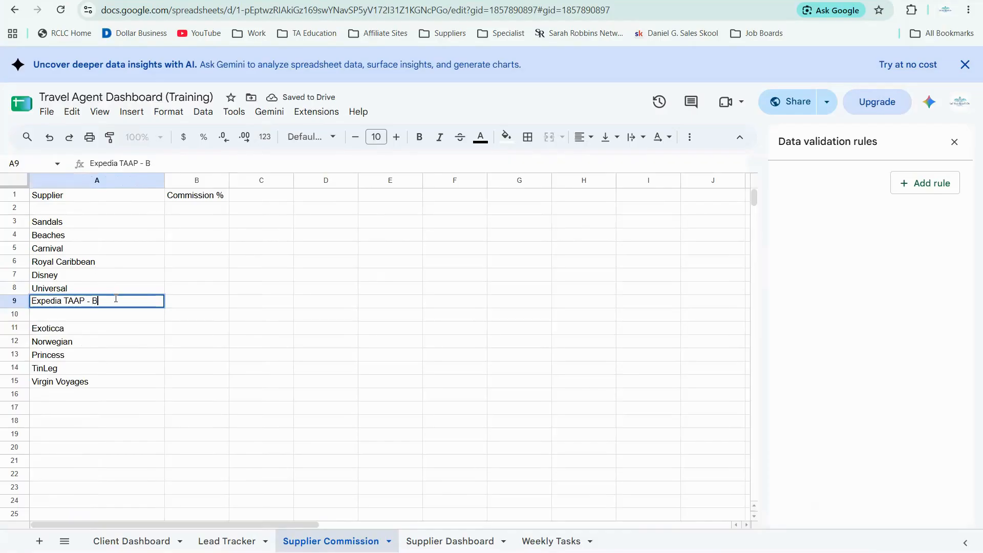
text(asic)
Enter Expedia TAAP - Premium in A10, below the Basic entry.
click(70, 316)
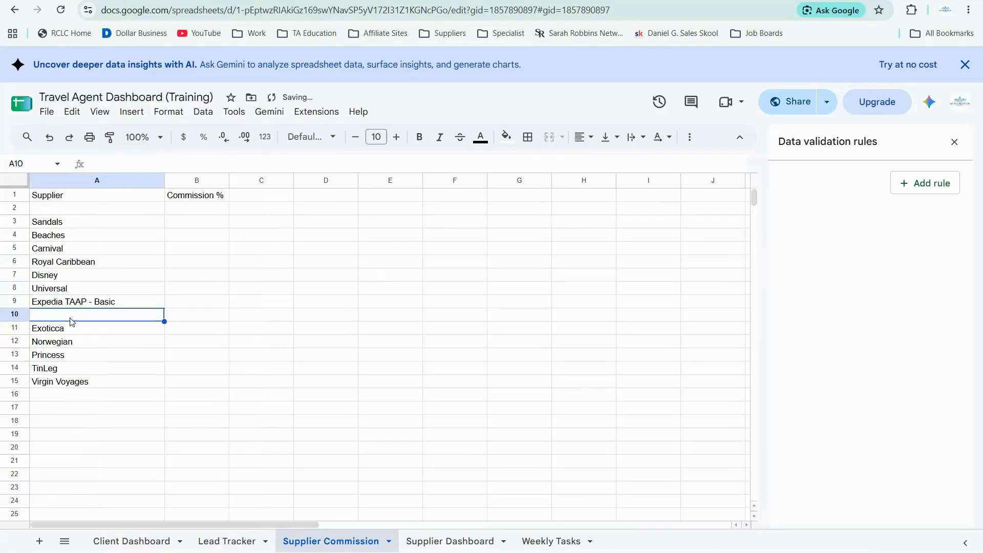
text(Exp)
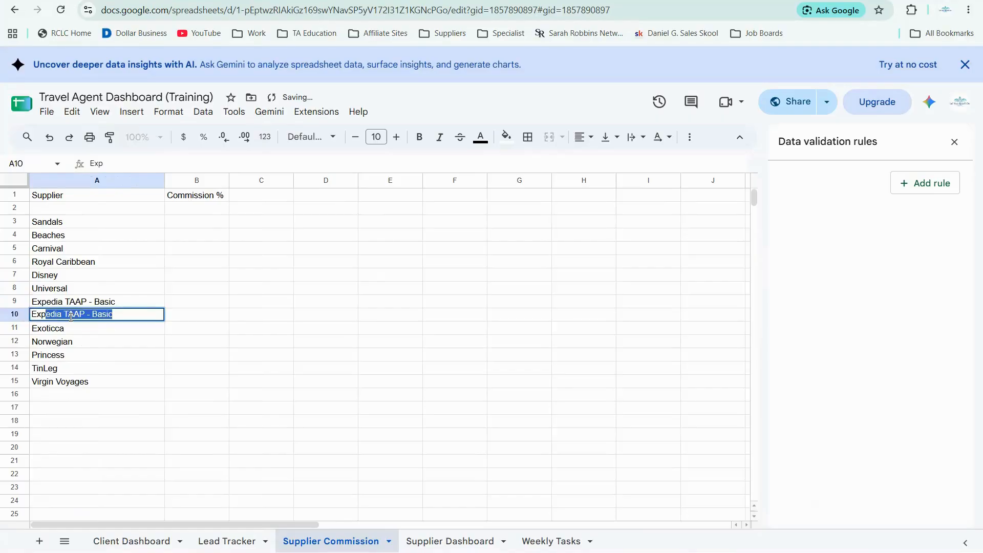
key(Tab)
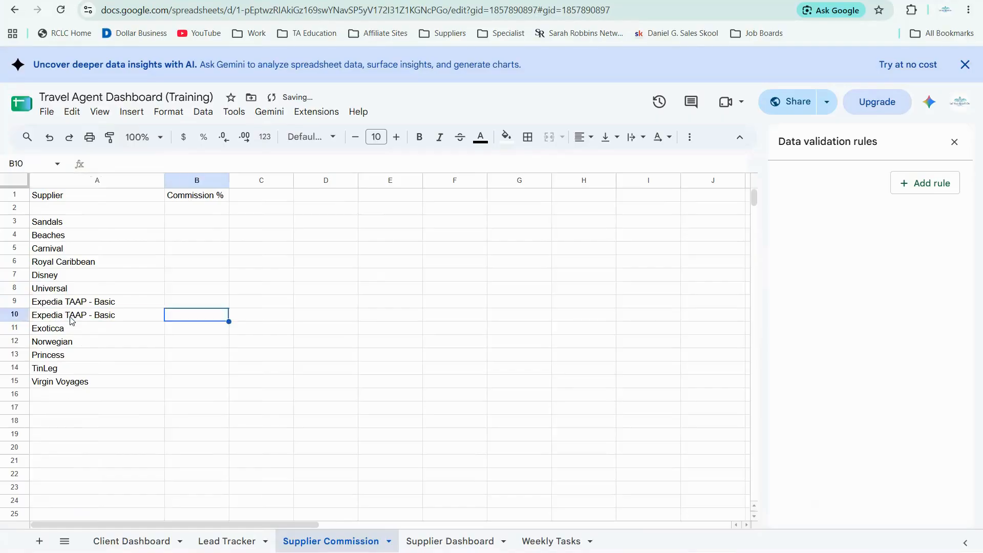
triple_click(128, 315)
click(128, 316)
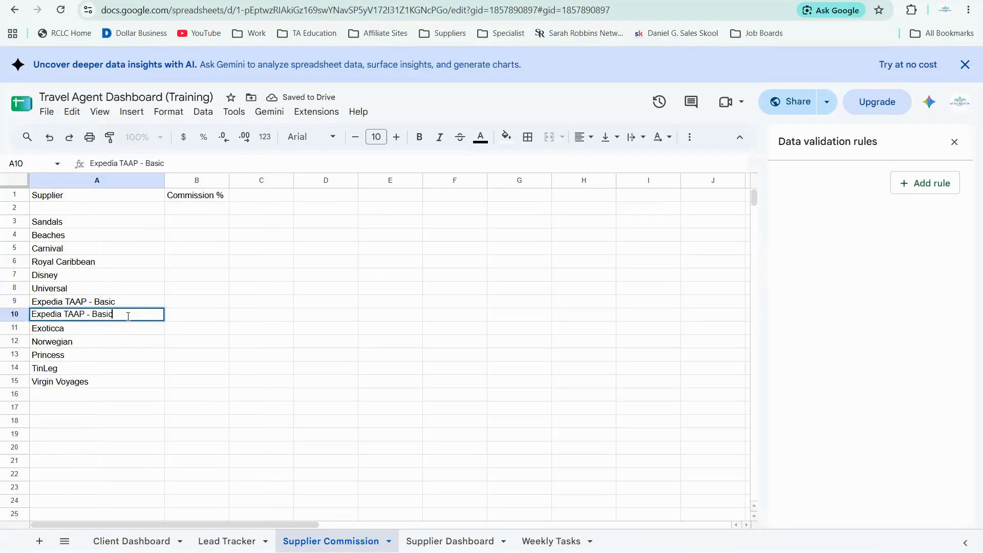
key(BackSpace)
key(BackSpace)
key(BackSpace)
key(BackSpace)
key(BackSpace)
text(Premium)
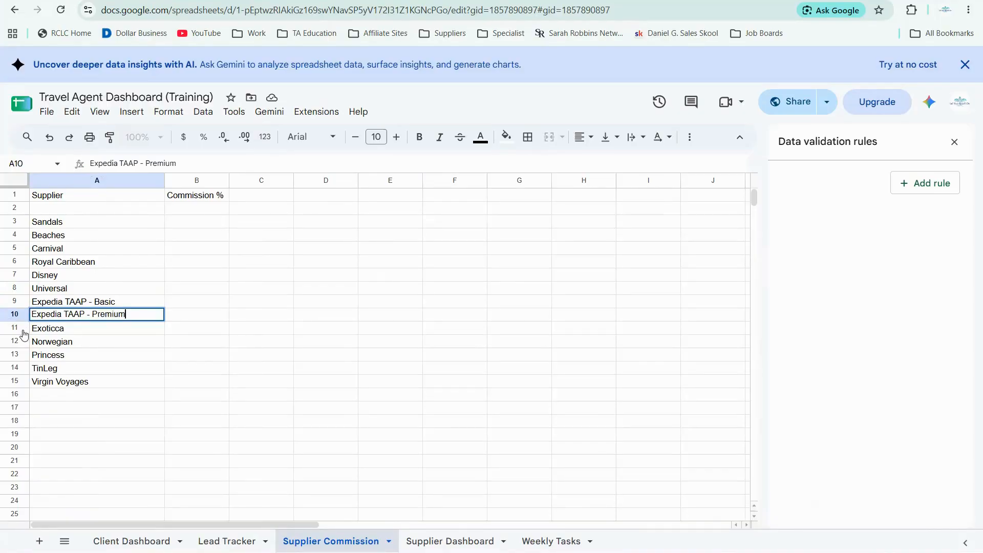
key(Return)
Insert a row above Exoticca and enter Expedia TAAP - Premium Plus in A11, based on a copy of the Premium entry.
key(ctrl+alt+shift+equal)
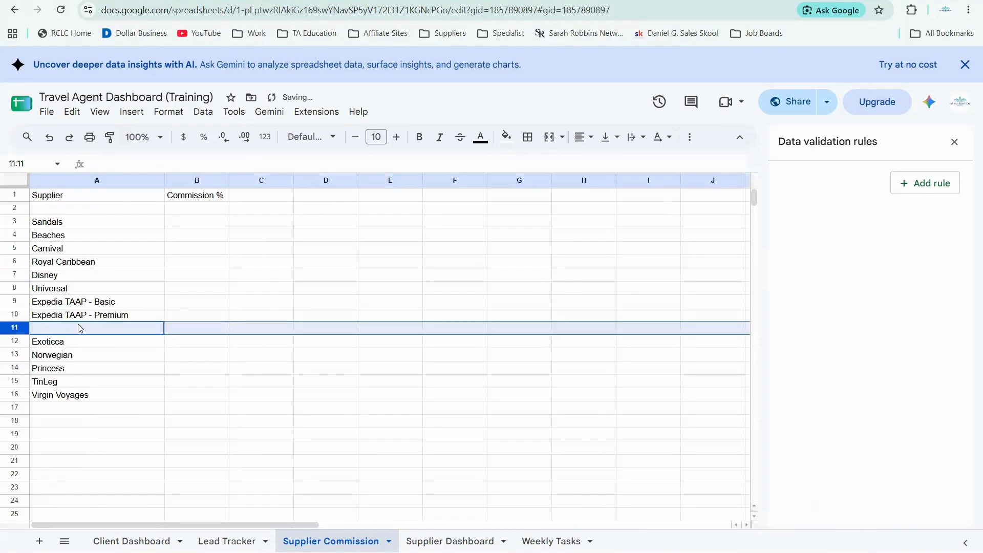
click(76, 328)
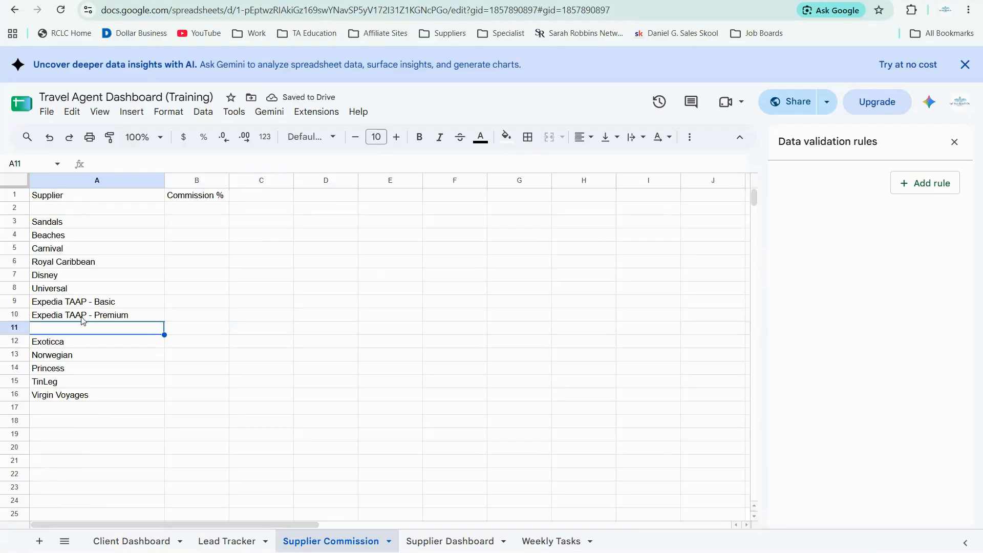
click(82, 318)
key(ctrl+c)
click(71, 330)
key(ctrl+v)
double_click(137, 323)
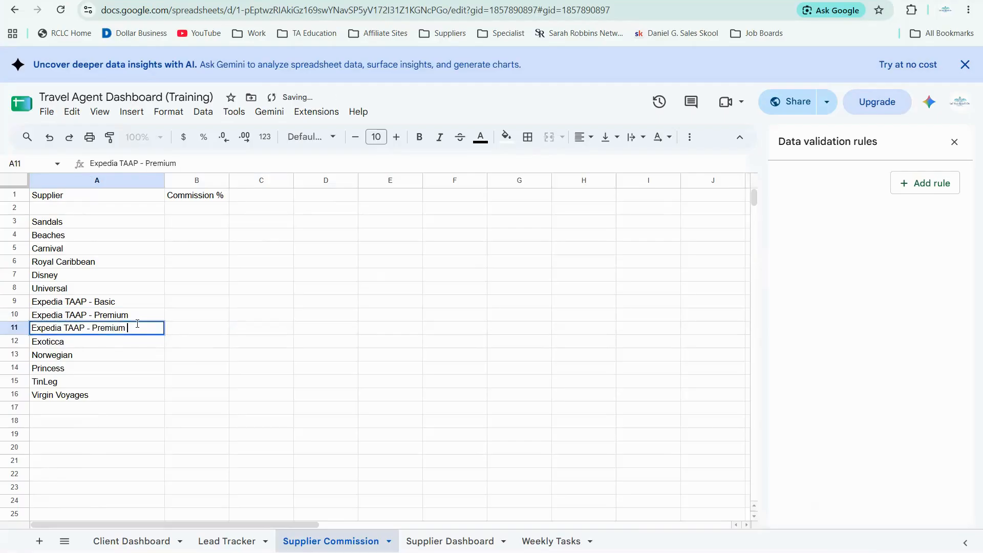
text(Plus)
key(Return)
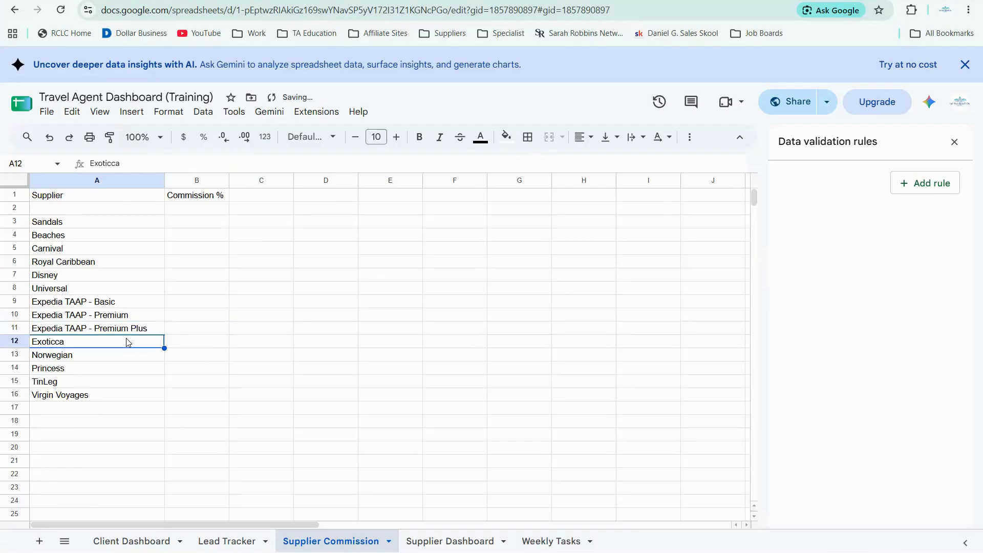
click(227, 303)
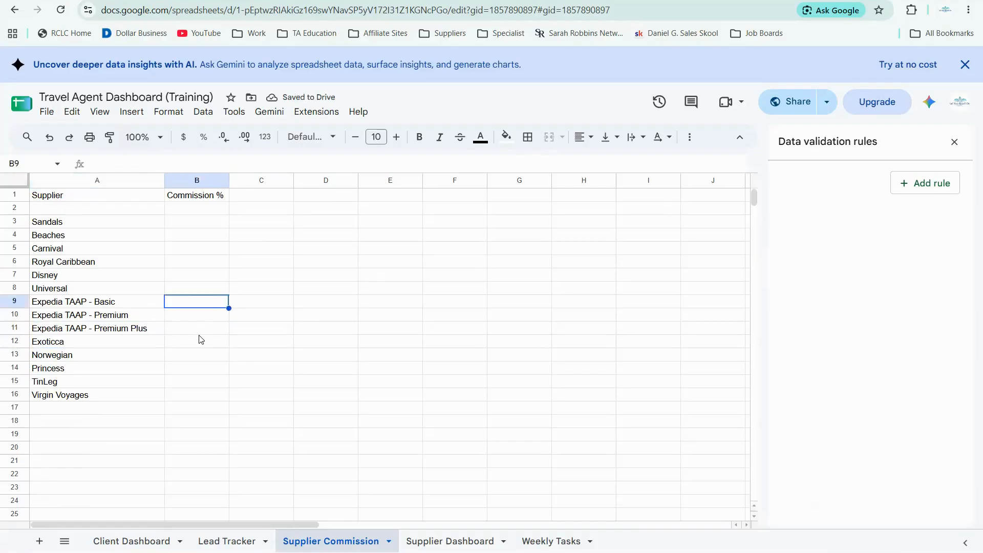
key(Down)
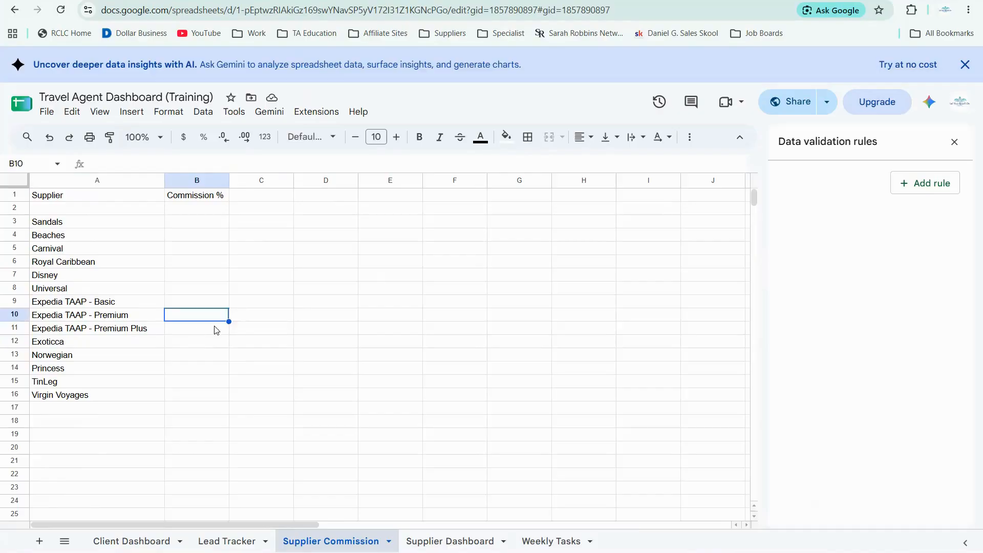
click(174, 334)
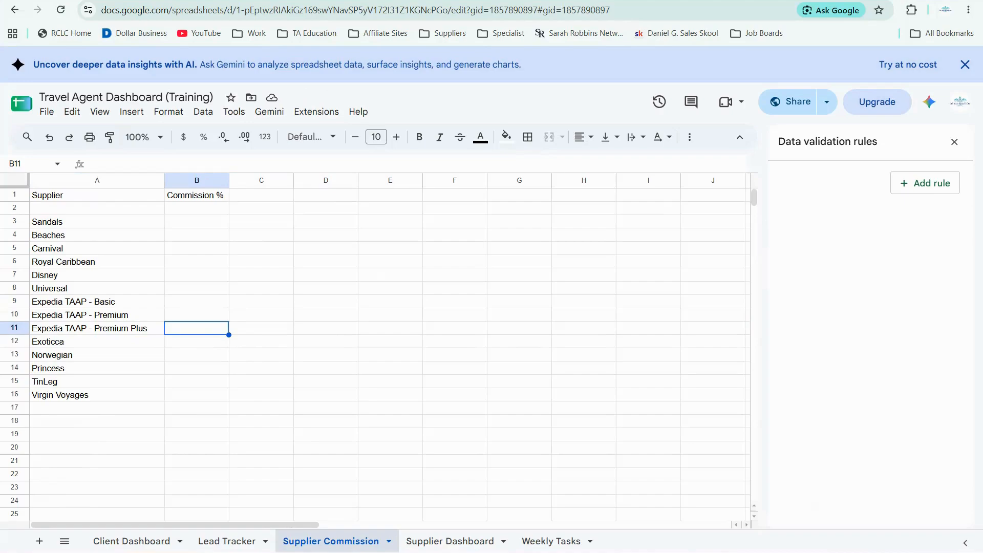
Enter a 16% commission for Sandals in B3 and fill it down through Royal Caribbean in B6.
click(194, 229)
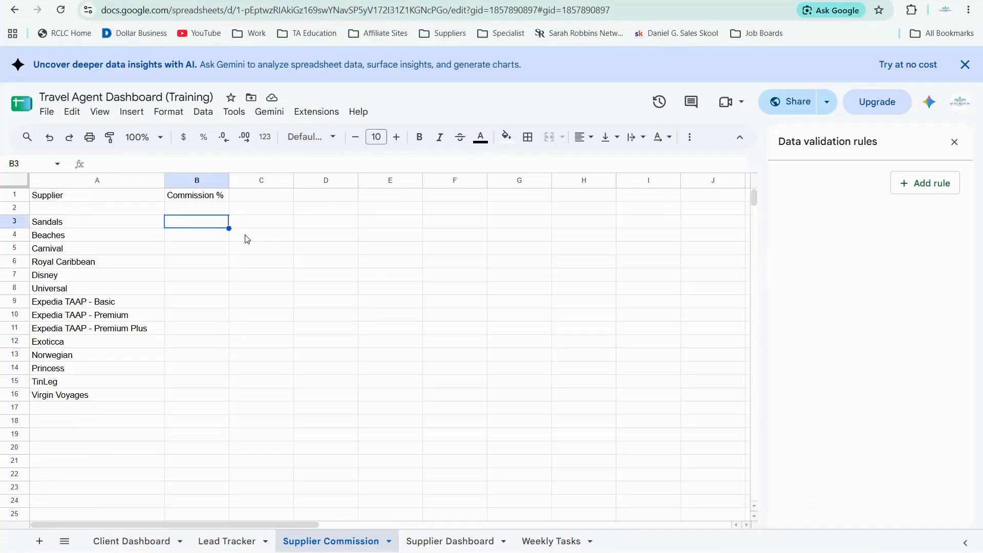
text(16%)
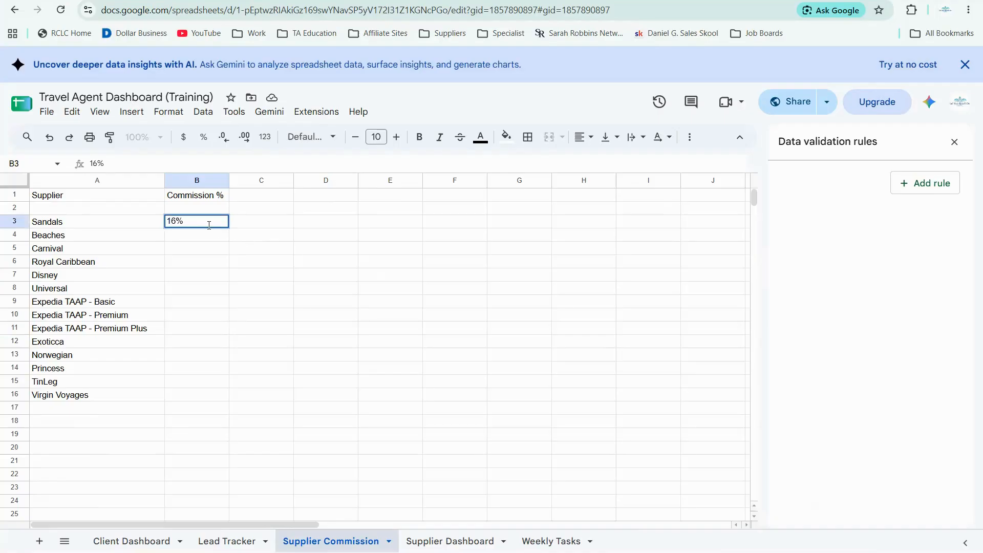
click(224, 222)
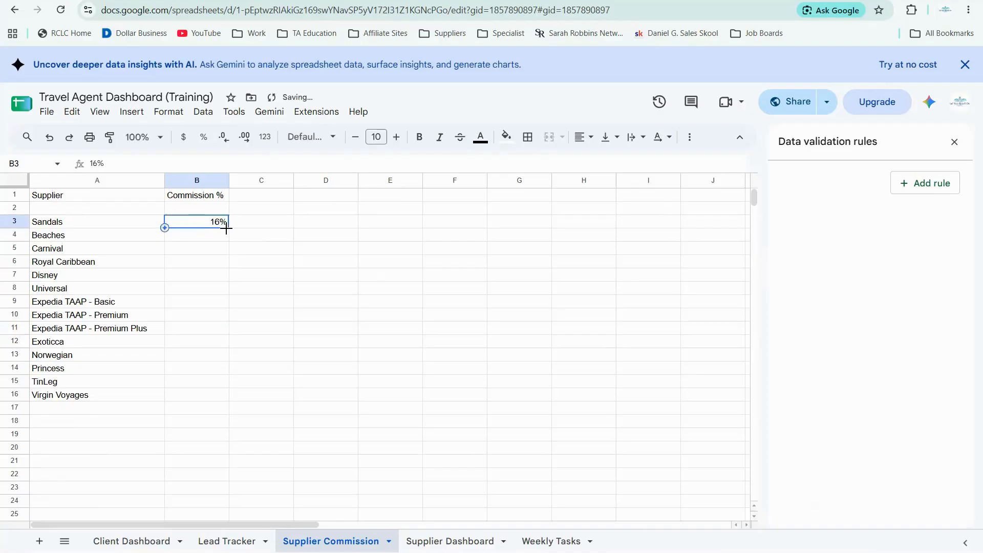
drag(229, 228, 205, 300)
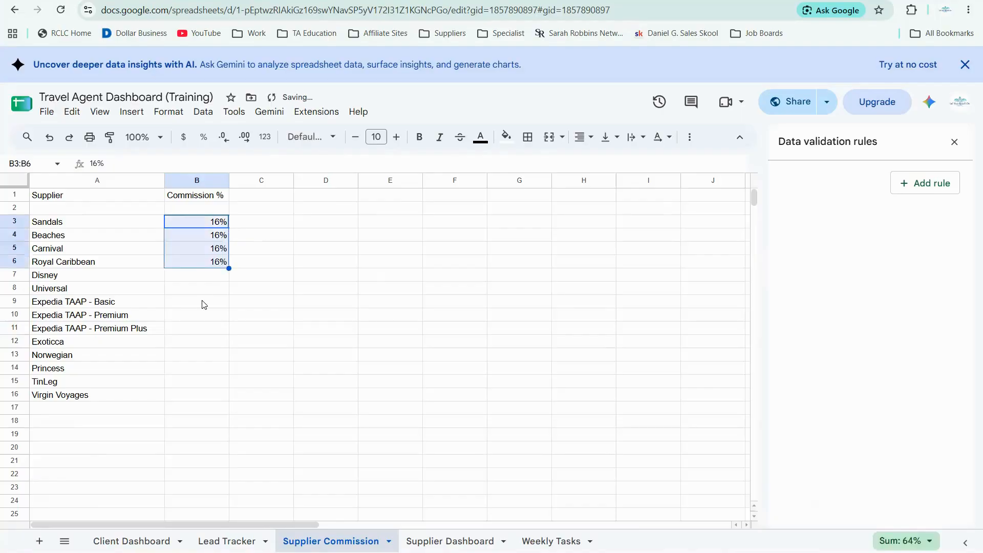
Enter the Expedia TAAP commissions in B9:B11: 8% for Basic, 10% for Premium and 13% for Premium Plus.
click(225, 302)
text(8)
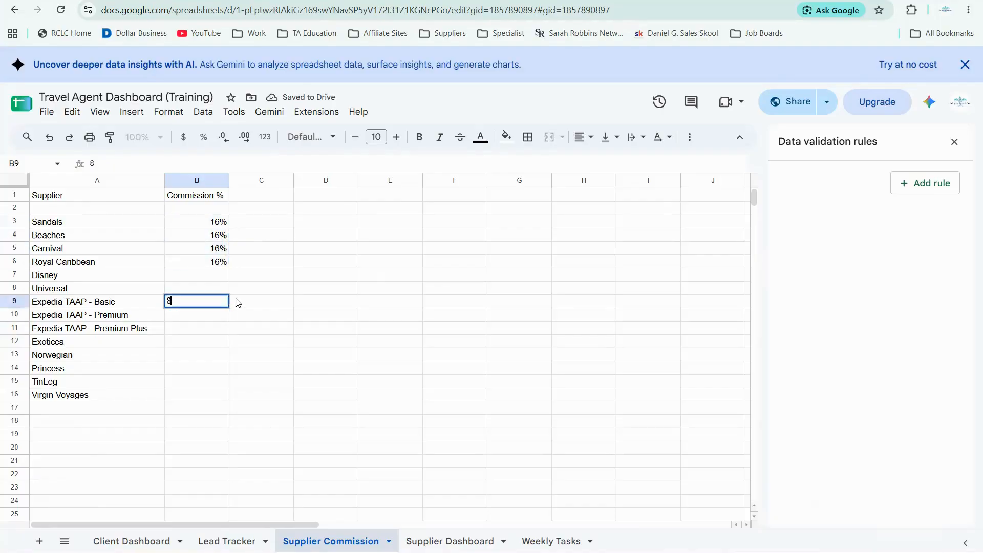
text(%)
click(196, 317)
text(10)
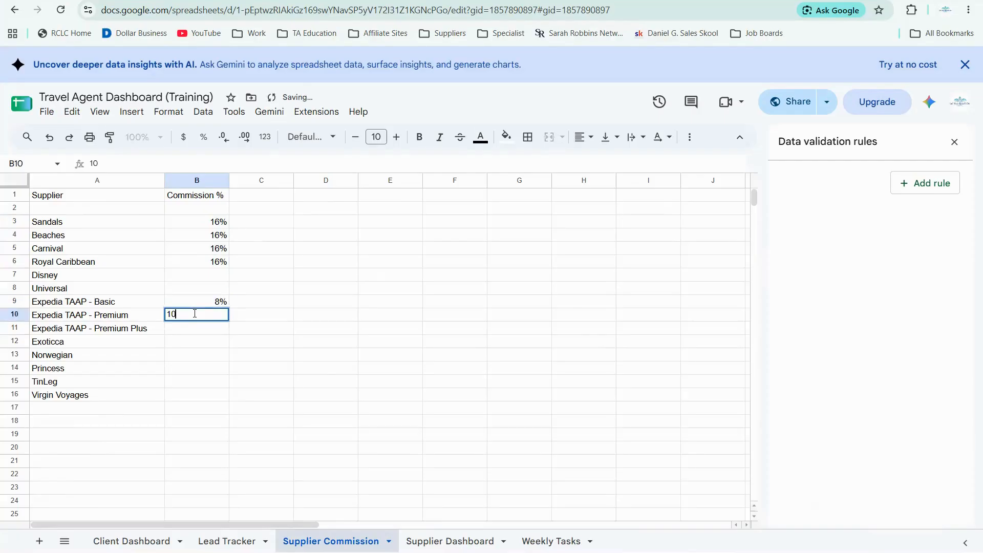
text(%)
click(192, 328)
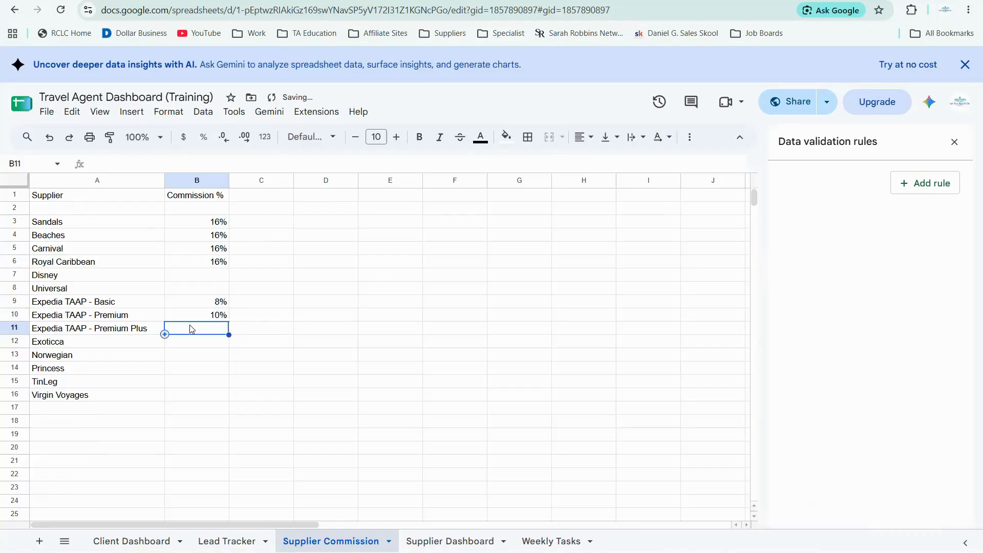
text(1)
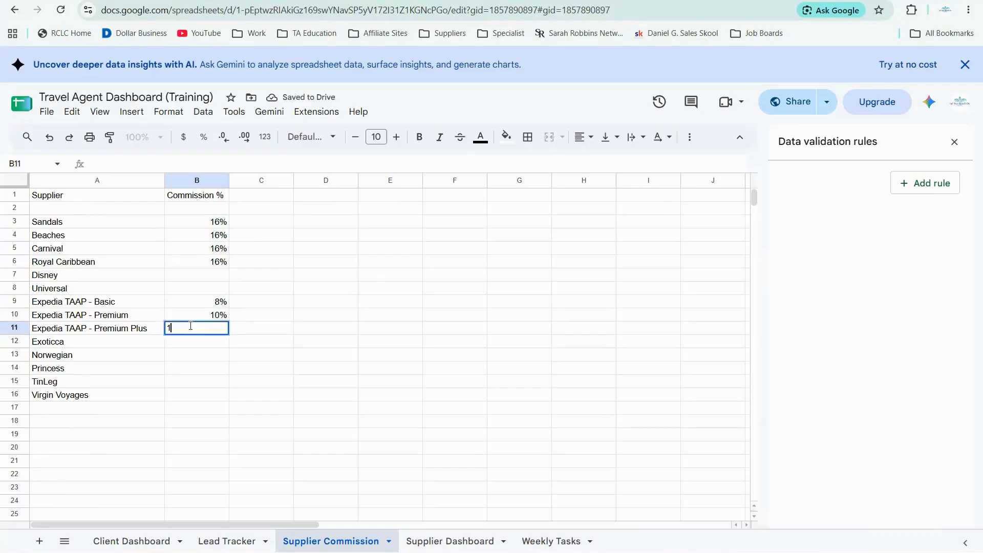
text(3%)
key(Return)
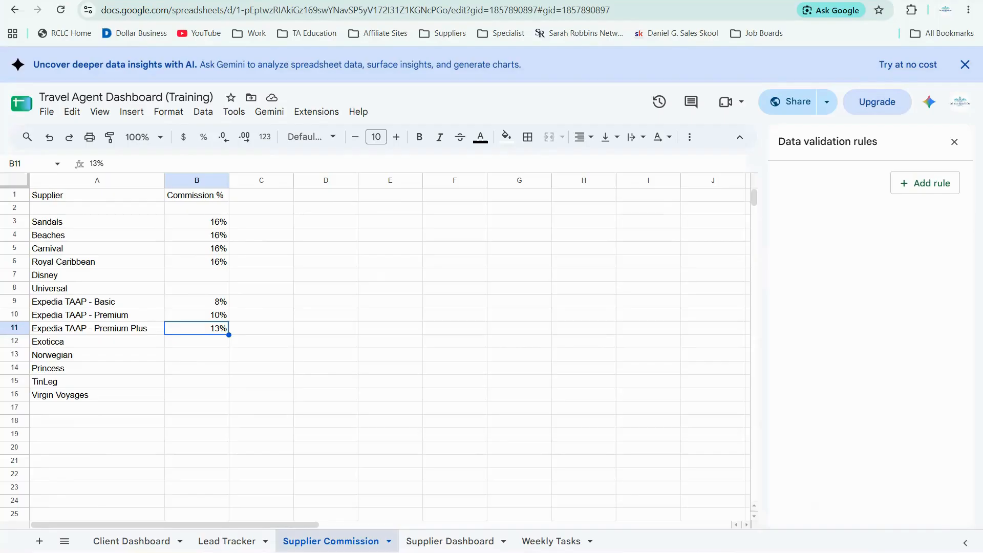
Apply the Percent number format to the whole Commission % column.
click(199, 181)
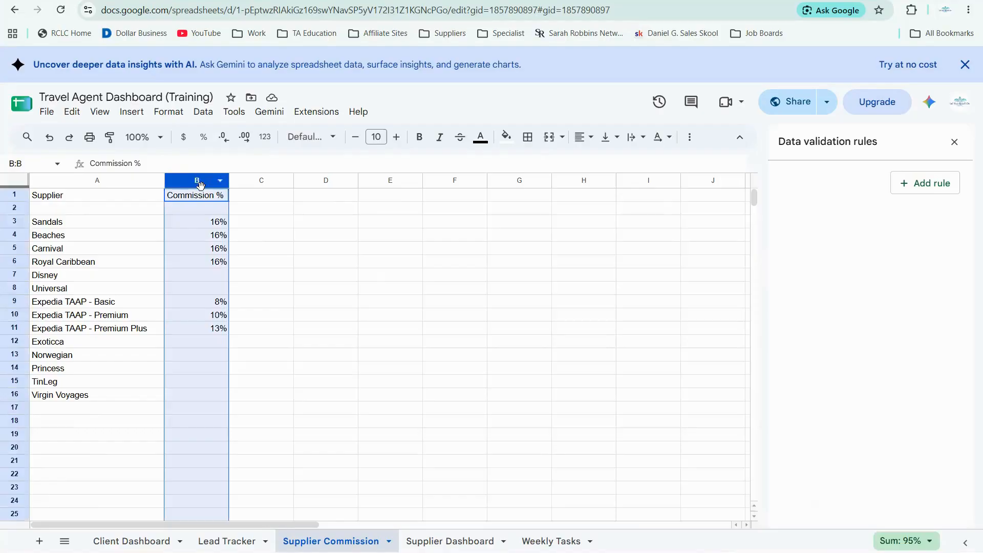
click(176, 114)
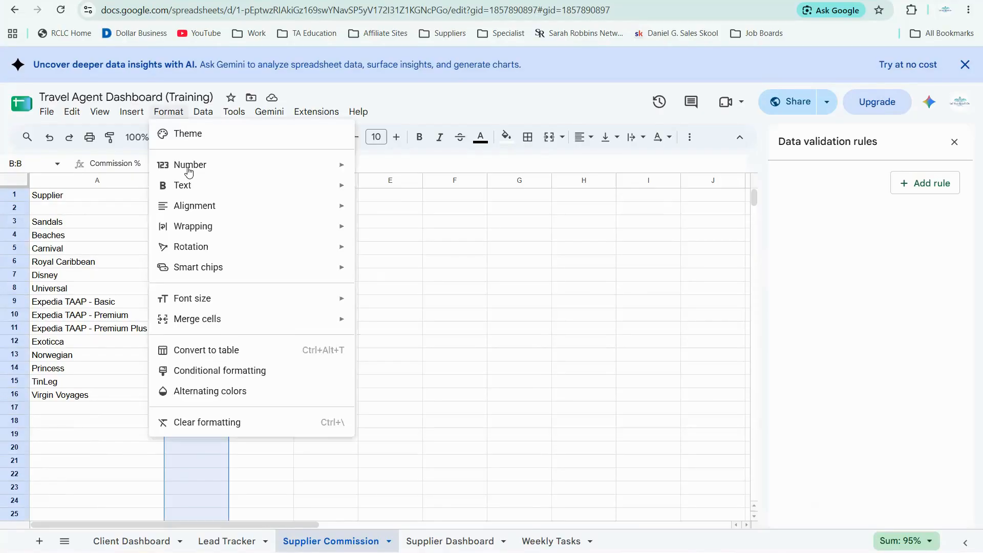
mouse_move(190, 165)
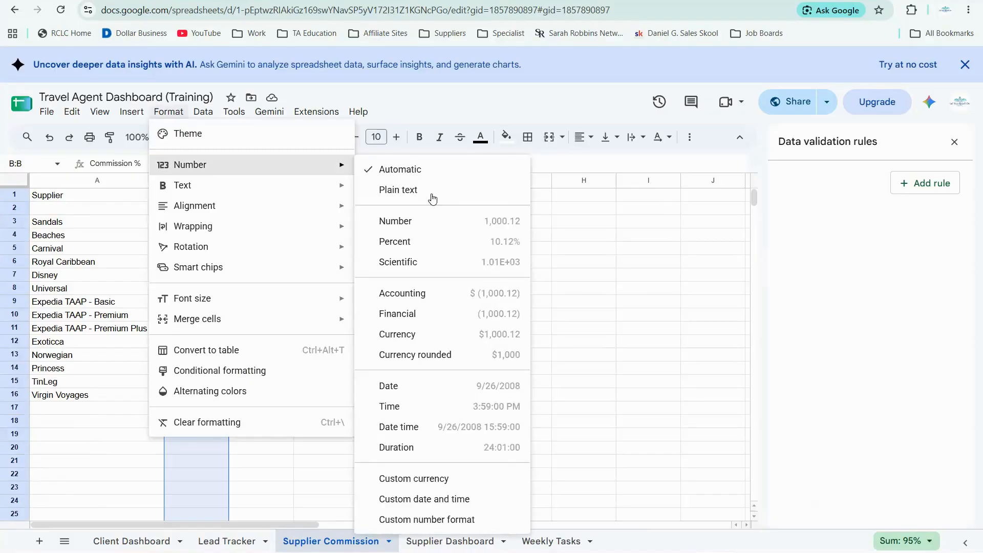
click(404, 242)
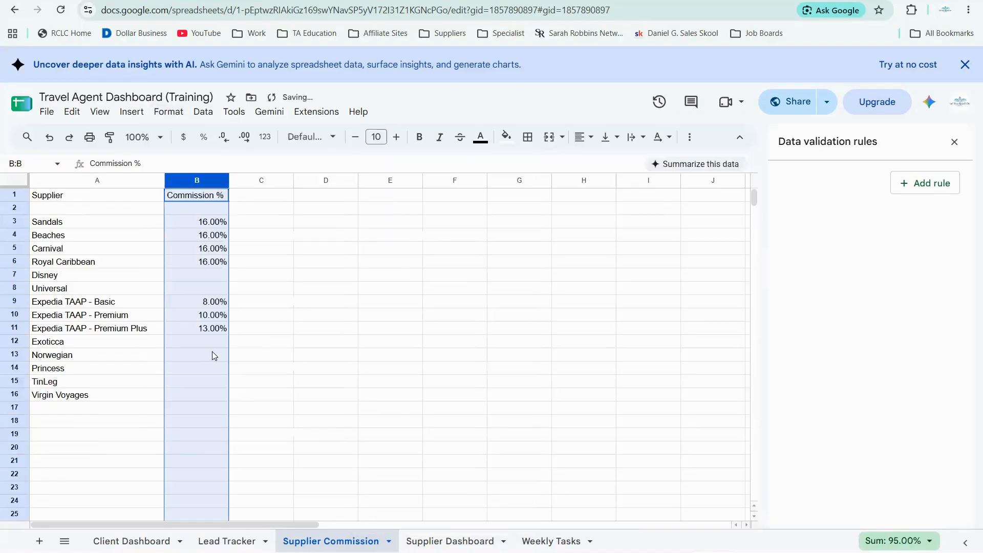
Enter a 16% commission for Exoticca in B12.
click(202, 343)
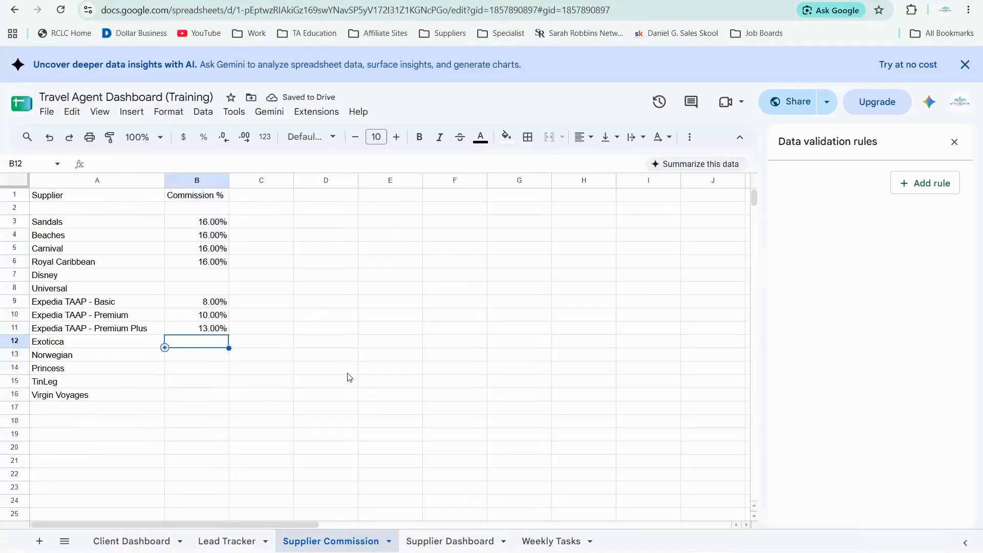
text(16%)
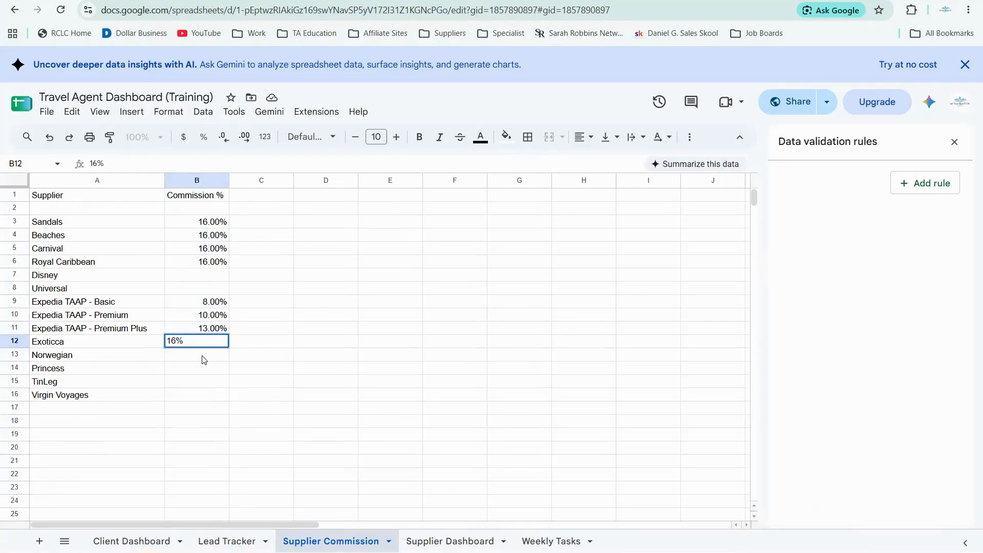
key(Return)
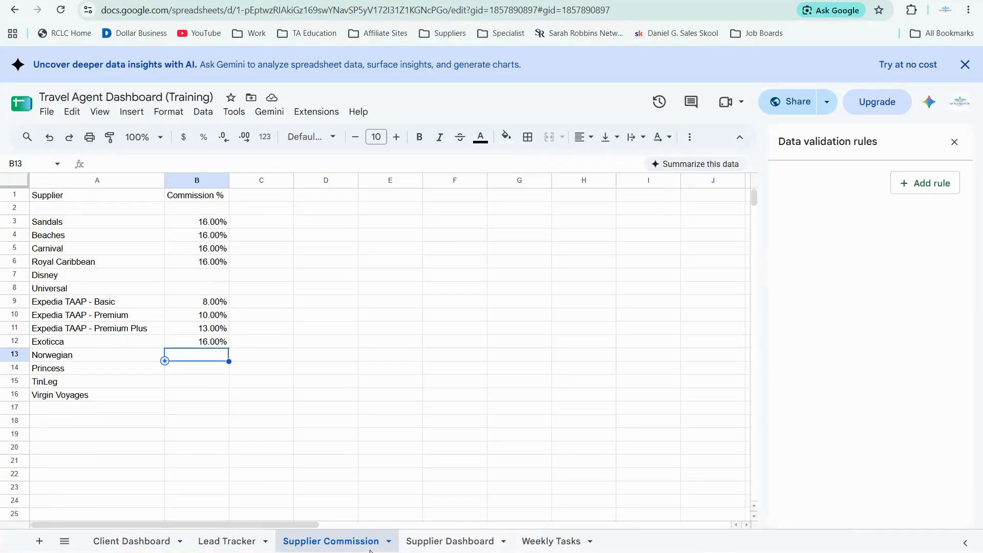
Go to the Supplier Dashboard sheet and paste the booking headers, Booking ID through Notes, into row 6 starting at A6.
click(457, 539)
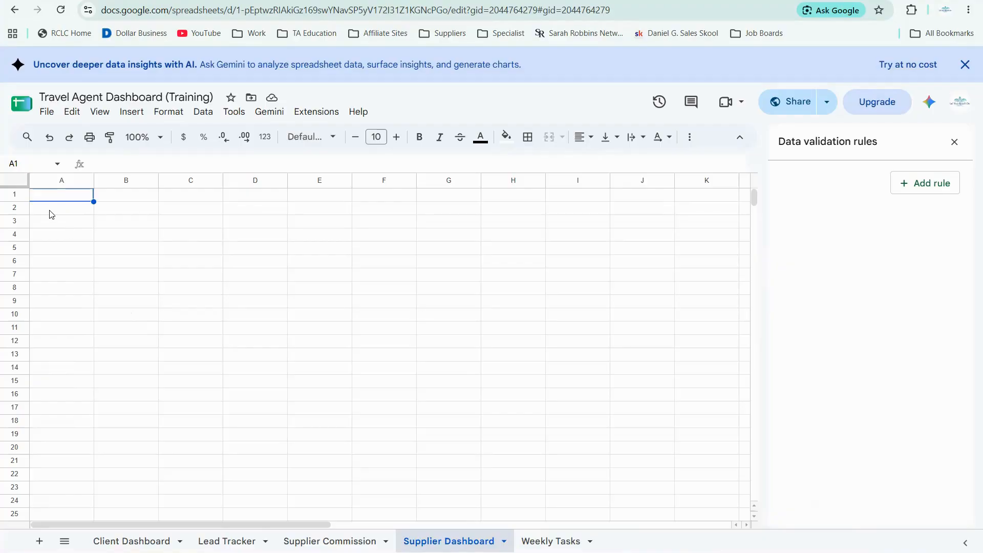
click(60, 265)
right_click(60, 265)
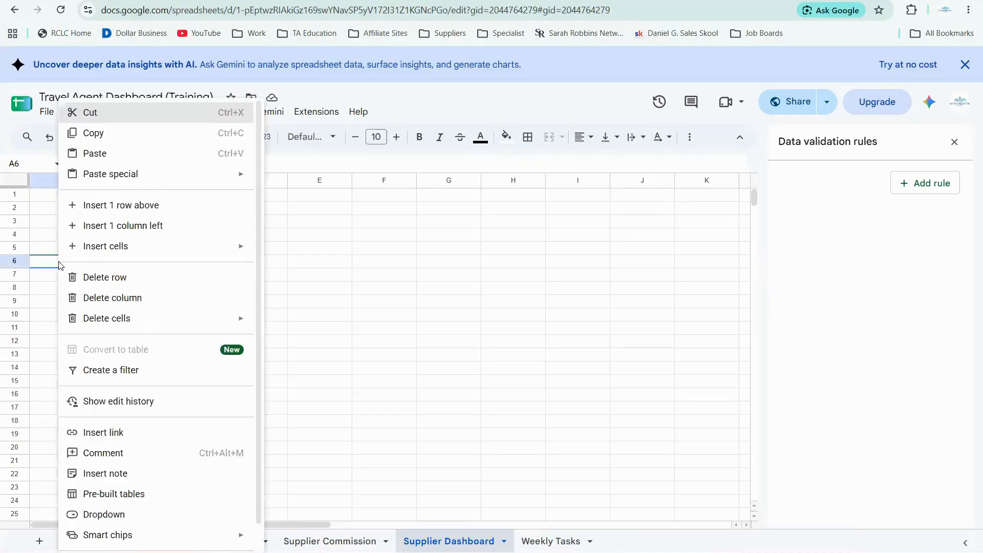
click(82, 153)
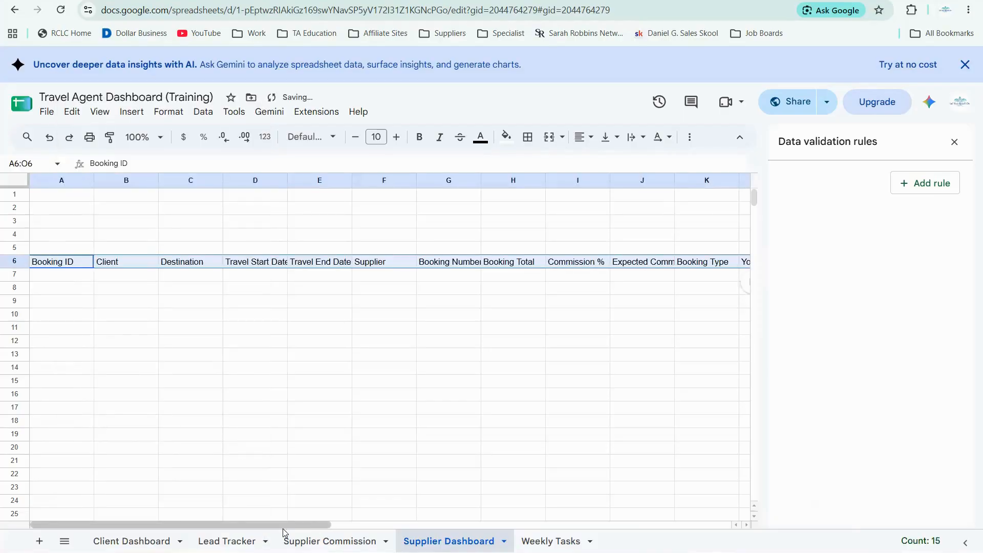
Fit the Travel Start Date, Travel End Date, Booking Number, Expected Commission, Commission Paid and Commission Date columns to their header text.
double_click(289, 180)
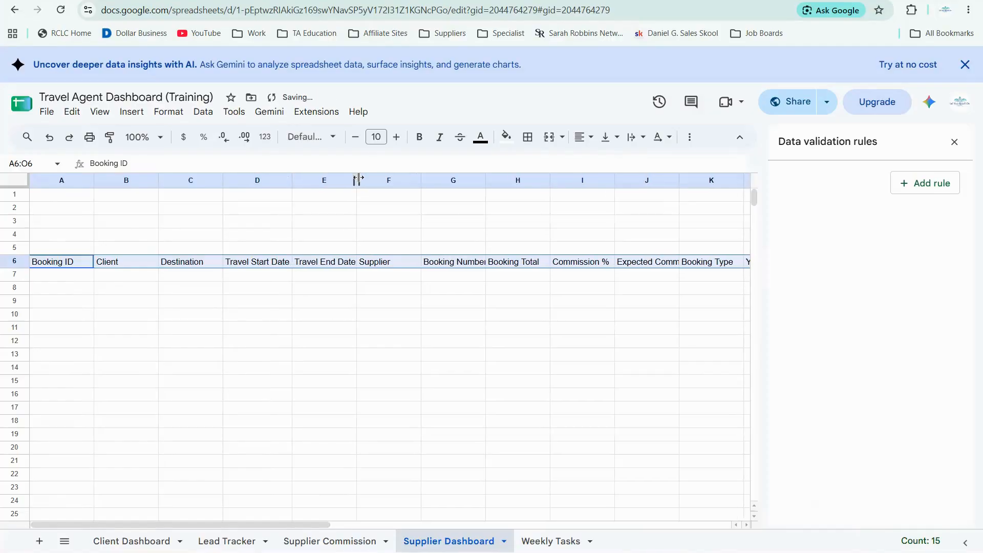
double_click(357, 179)
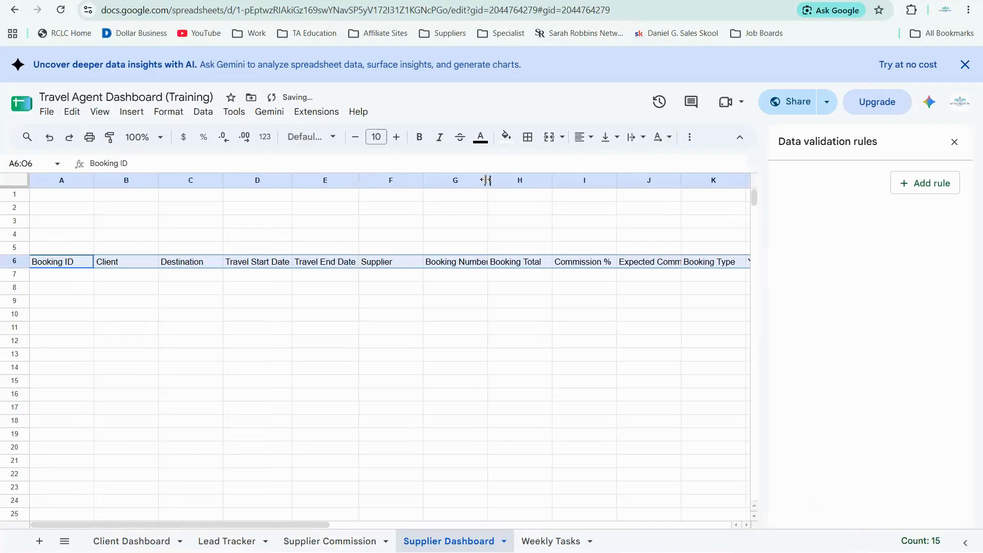
drag(231, 526, 357, 526)
scroll(563, 225, right, 3)
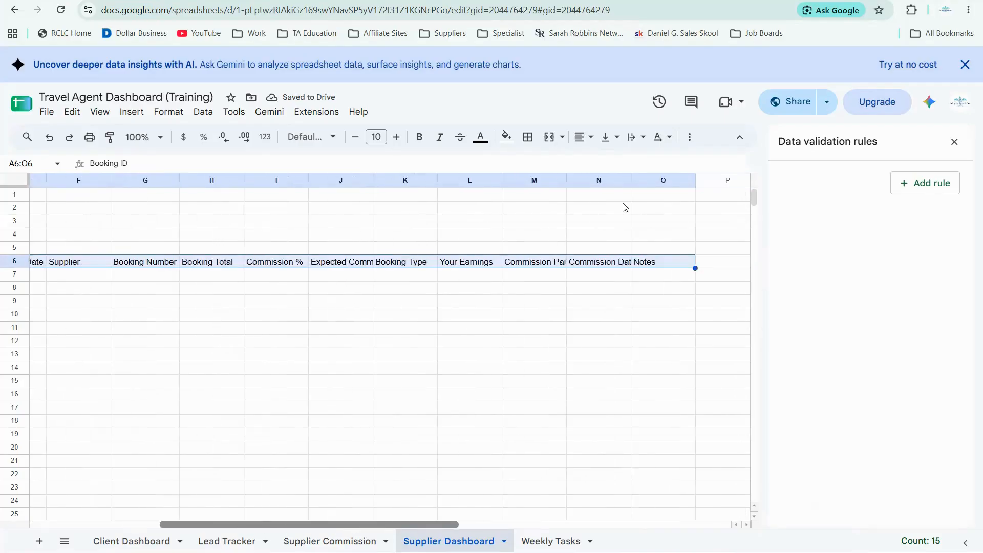
double_click(631, 183)
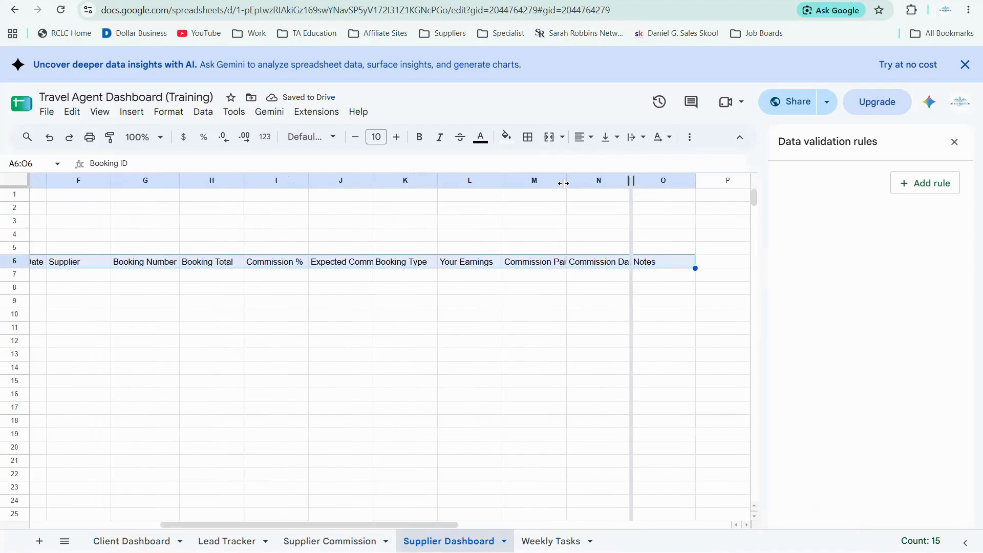
double_click(563, 183)
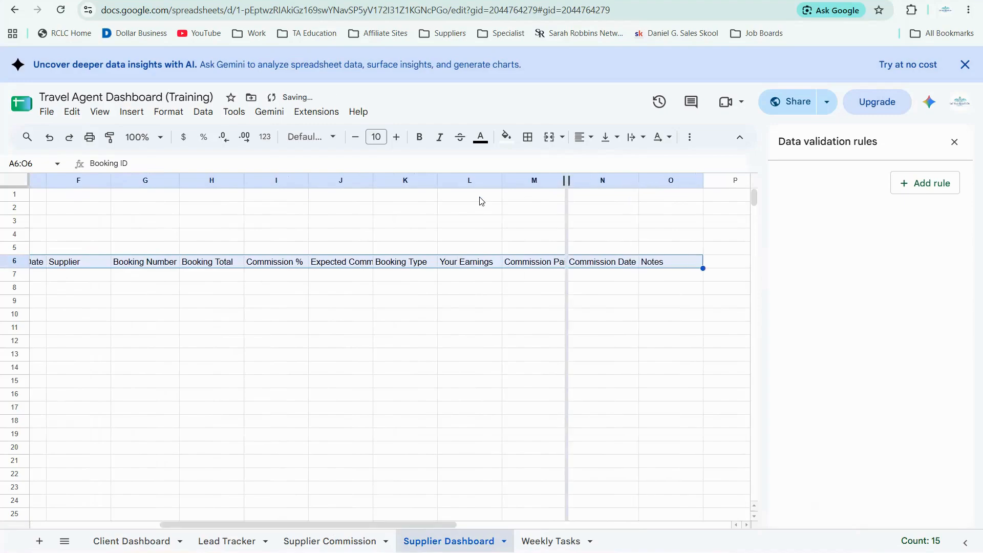
double_click(375, 177)
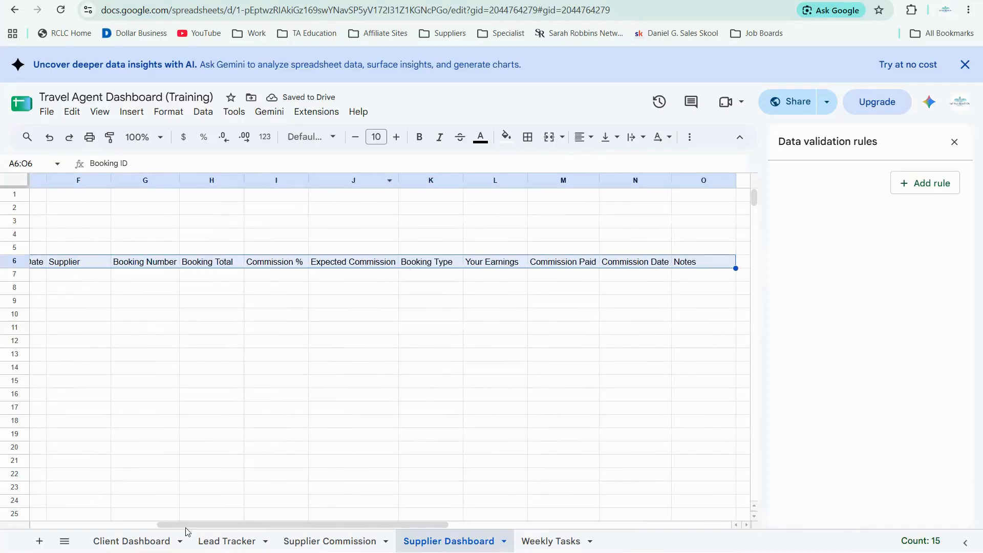
scroll(102, 358, left, 2)
scroll(121, 283, left, 4)
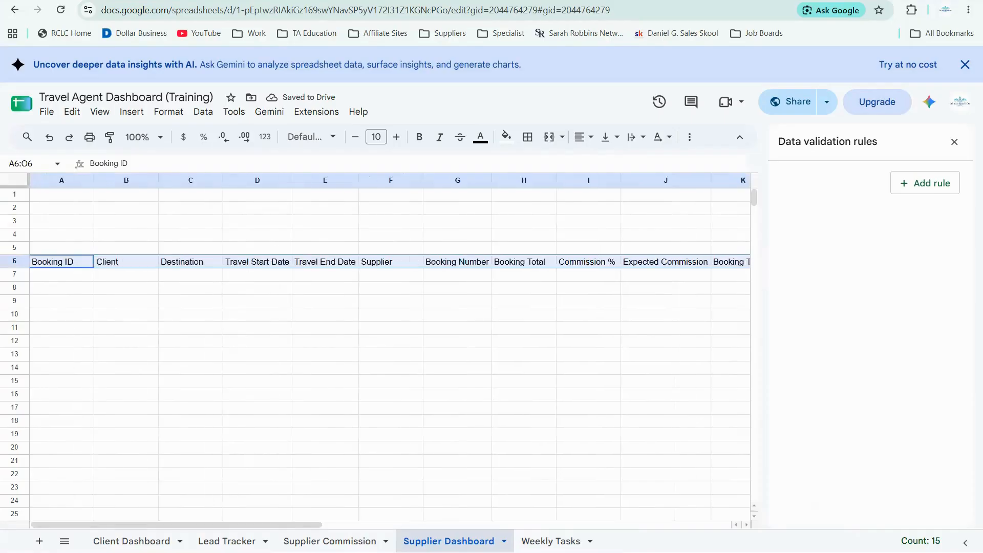
click(62, 274)
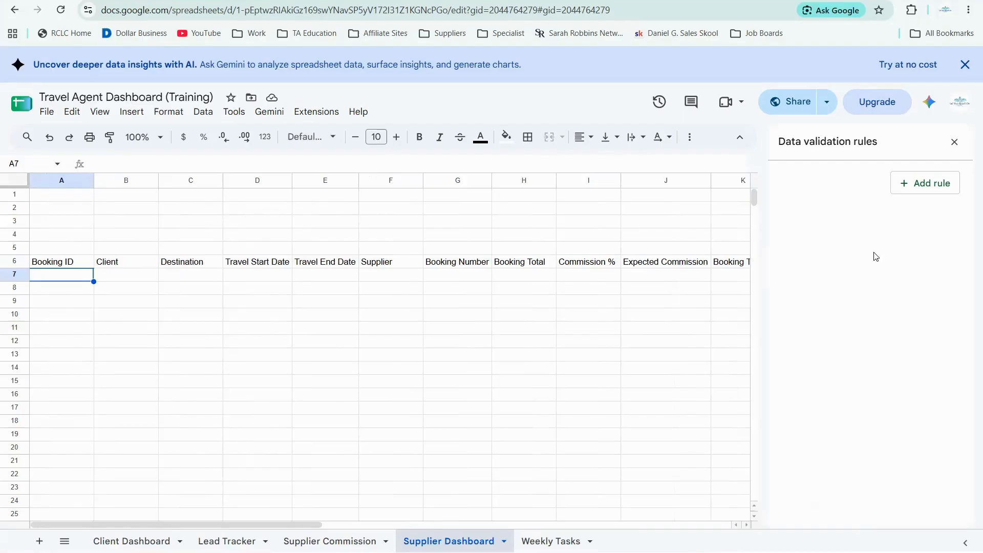
Enter "Total Expected Commission" in A1 and "Total Paid Commission" in A3, and fit column A to its text.
key(ctrl+Home)
text(Total Expected Commission)
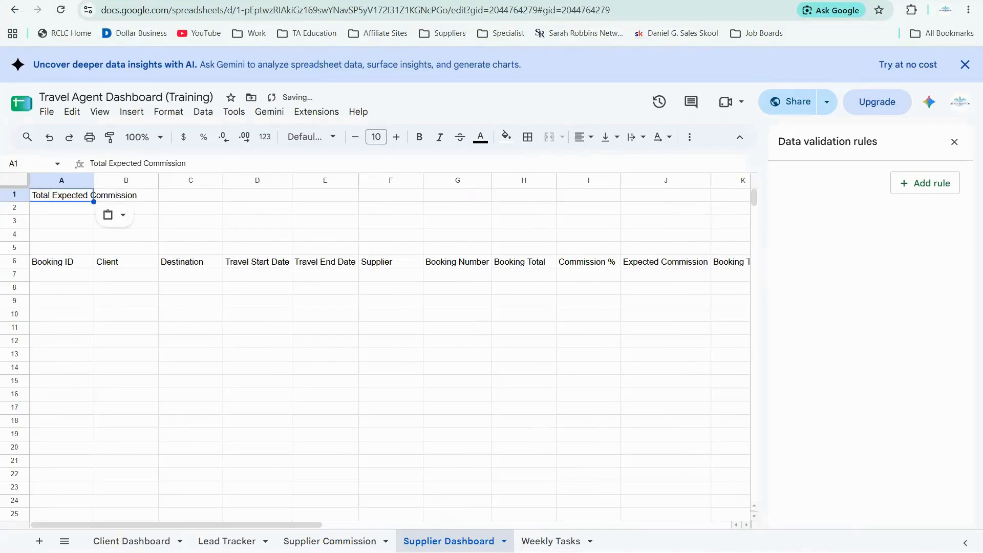
click(46, 225)
text(Total Paid Commission)
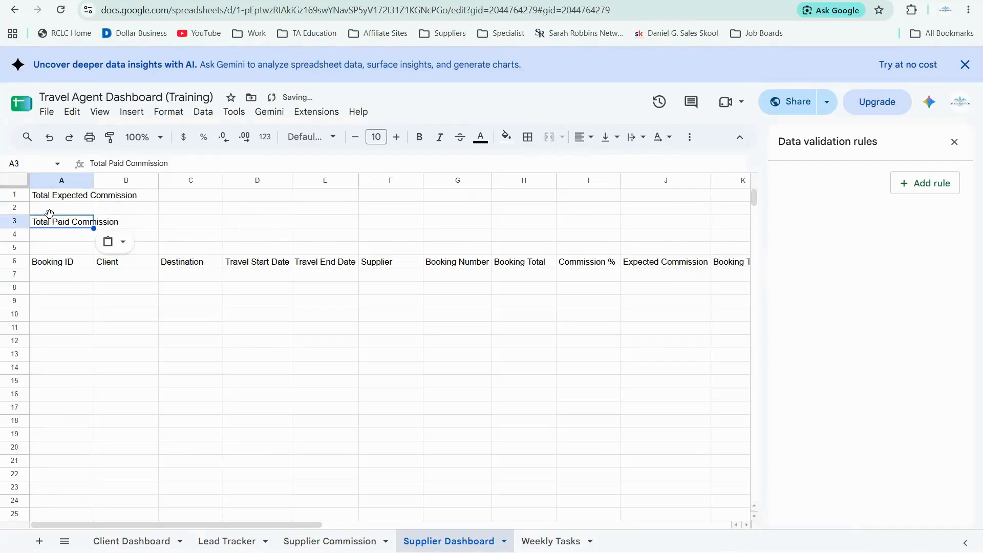
double_click(96, 180)
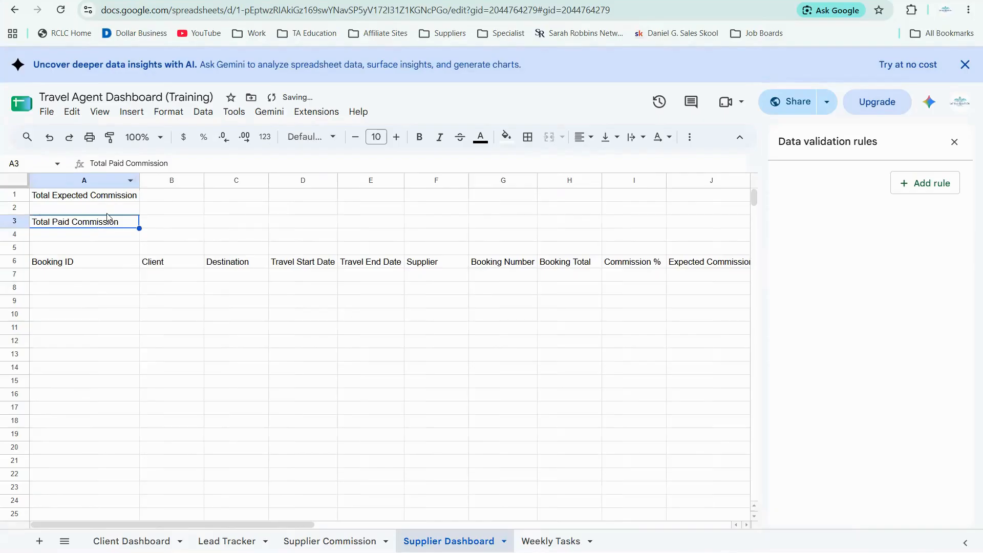
Place the "Total Paid Commission" label in A2 instead and enter "Total Unpaid Commission" in A3.
key(ctrl+c)
click(77, 199)
click(74, 212)
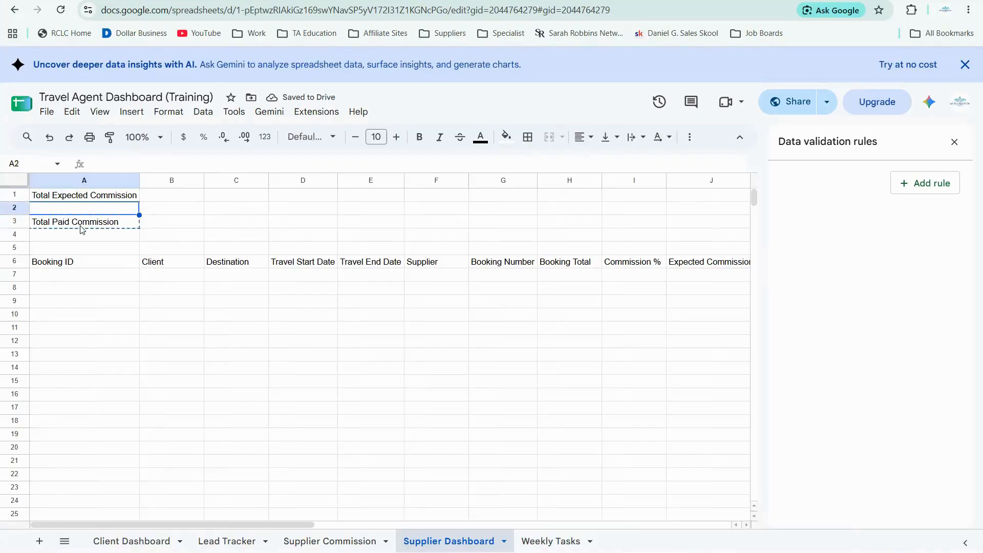
key(ctrl+v)
click(81, 225)
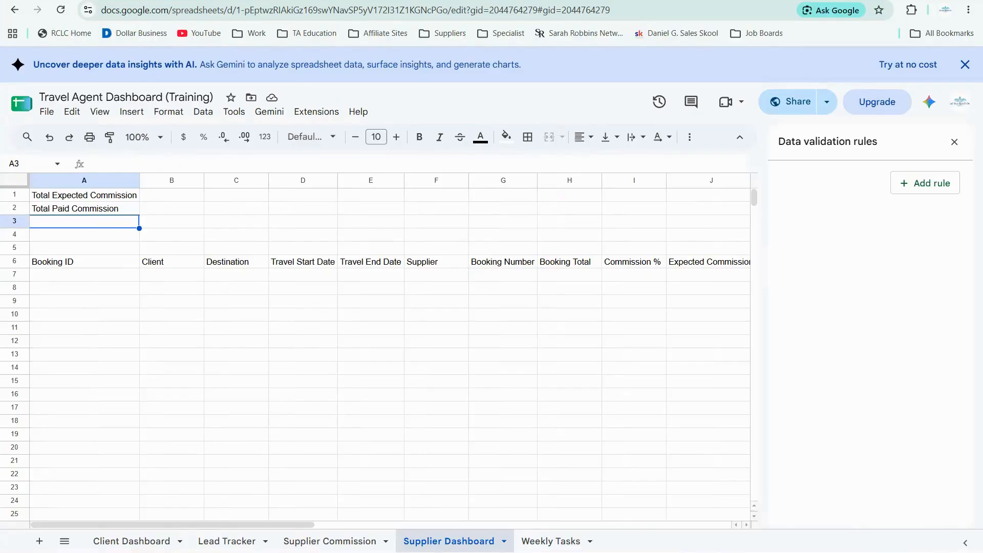
key(ctrl+v)
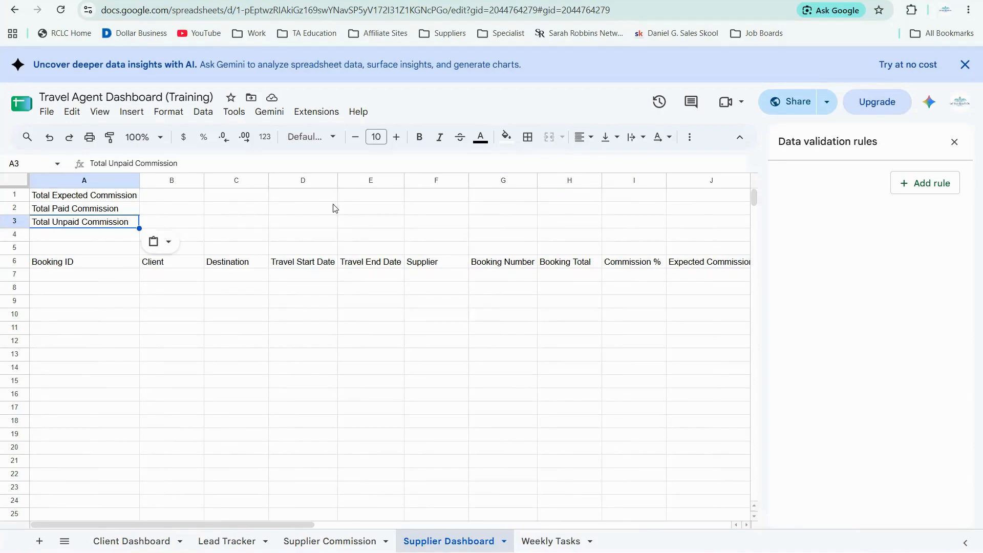
Enter the labels "Total Bookings", "Paid Commissions" and "Unpaid Commissions" in D1:D3.
click(323, 198)
key(ctrl+v)
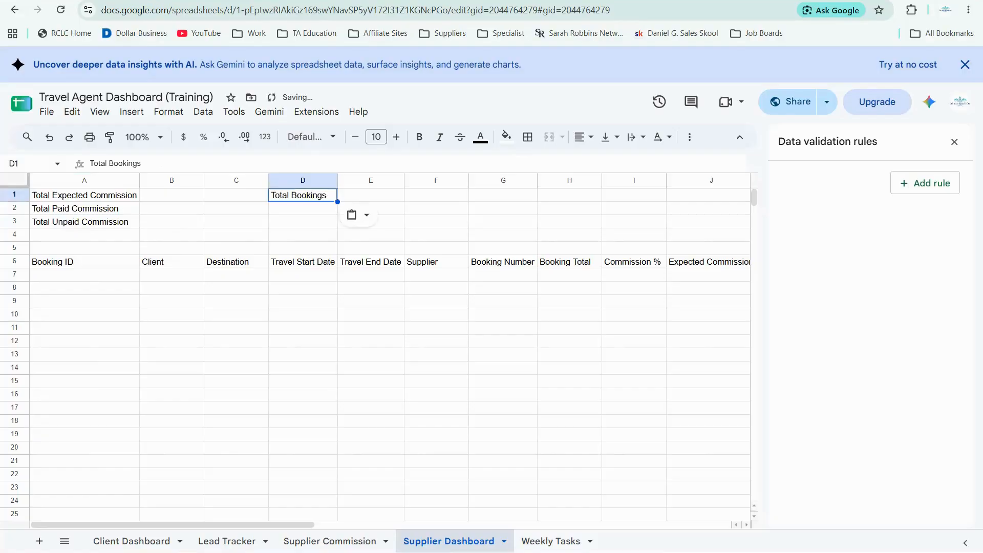
click(303, 213)
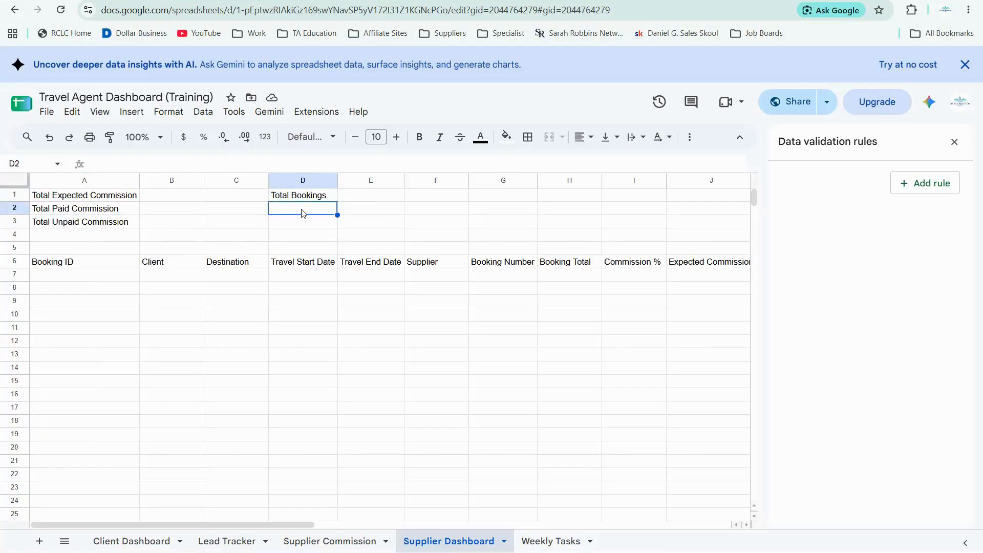
text(Paid)
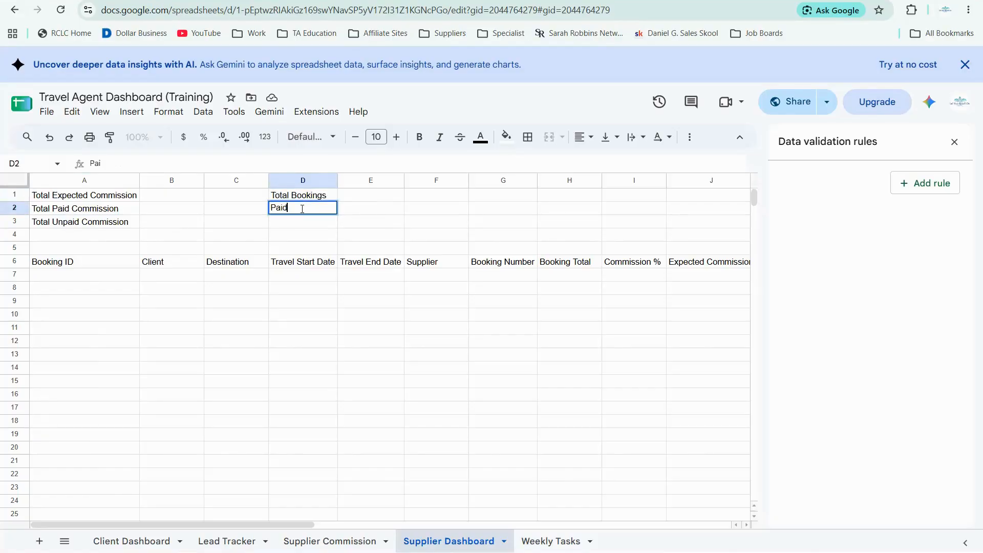
text( Commissions)
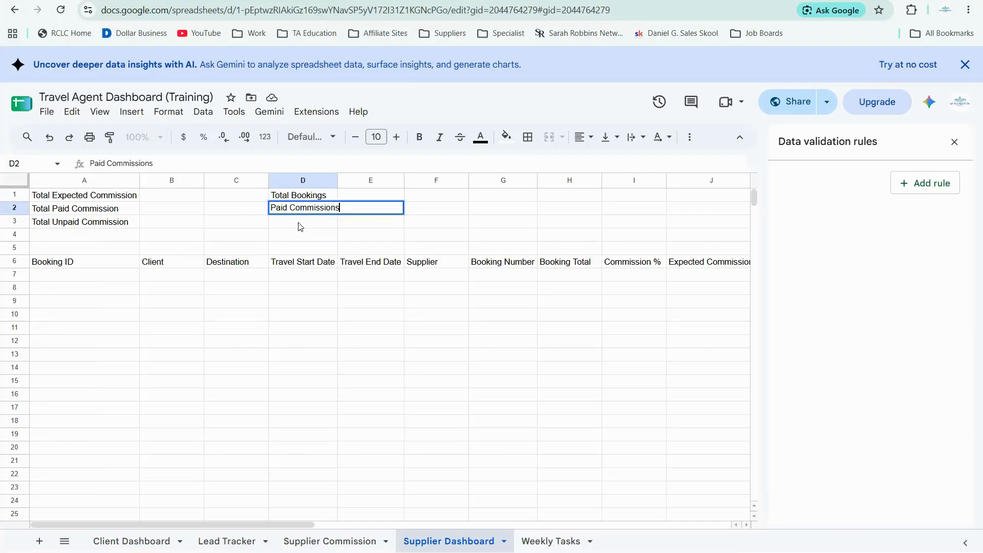
key(Return)
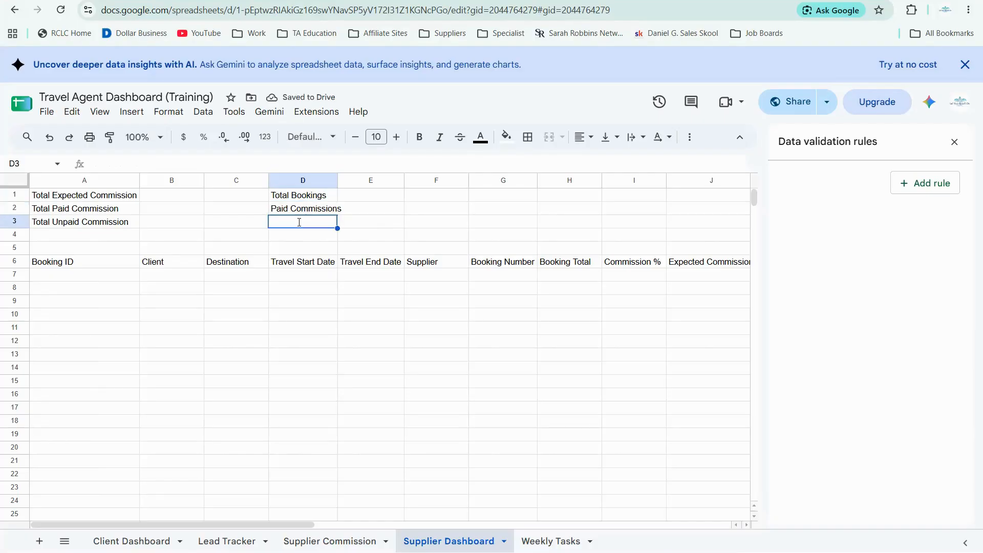
text(Unpaid)
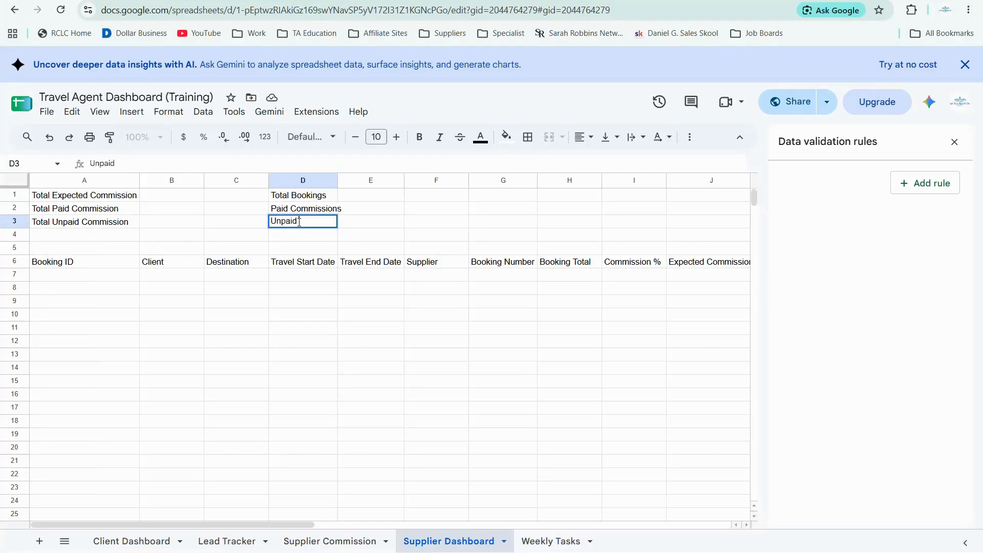
text( Commissions)
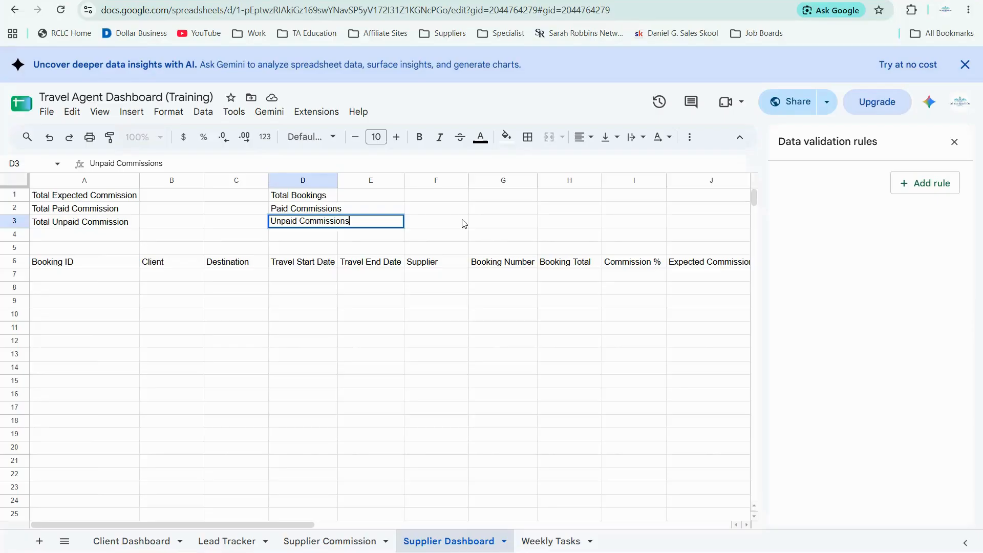
Enter "Your Booking Income" in G1 and "Team Bookings" in G2, and fit columns G and D to their text.
click(507, 198)
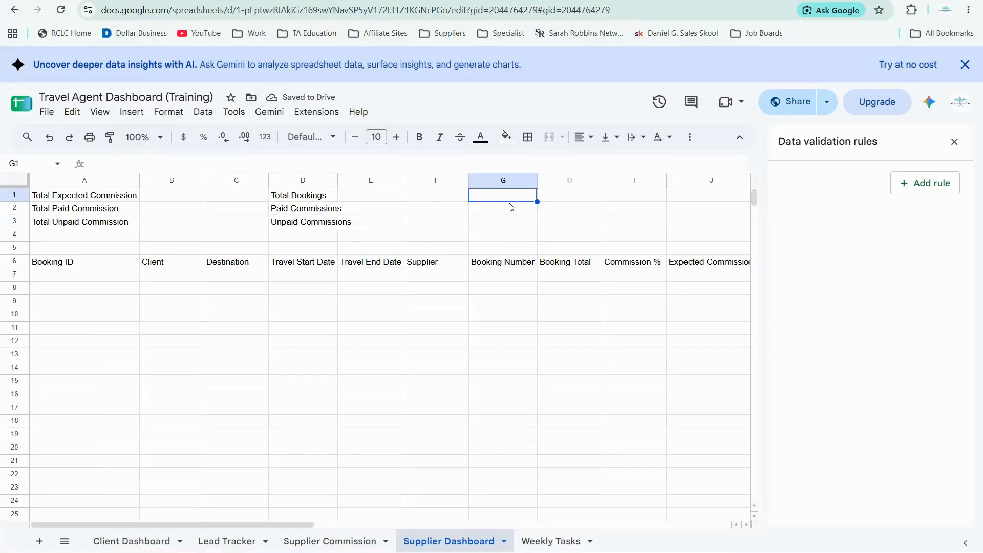
text(Your Boo)
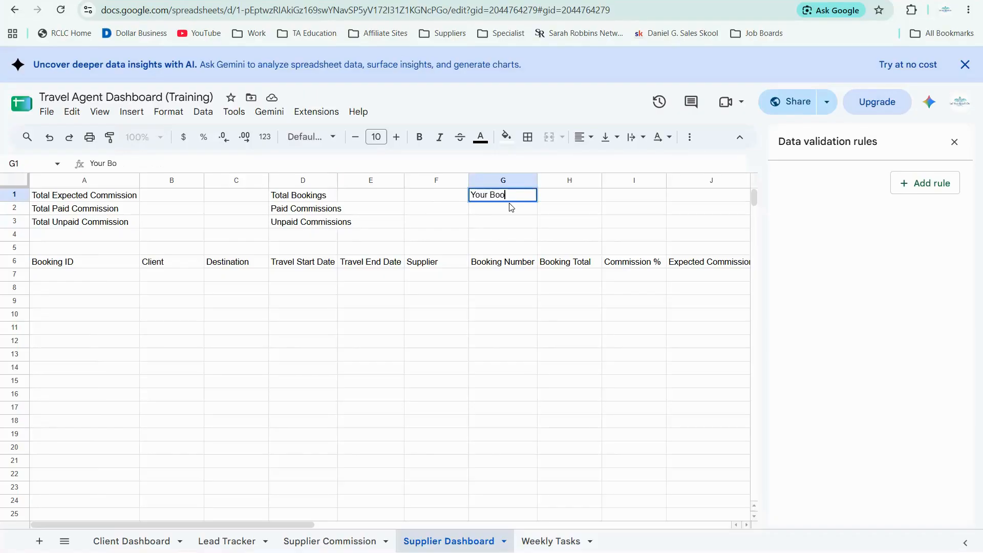
text(king Income)
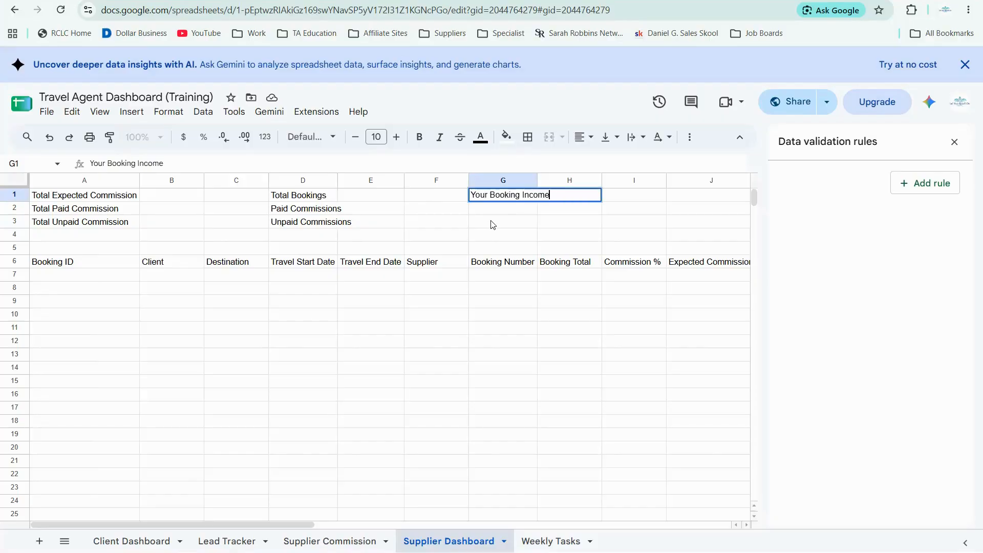
key(Return)
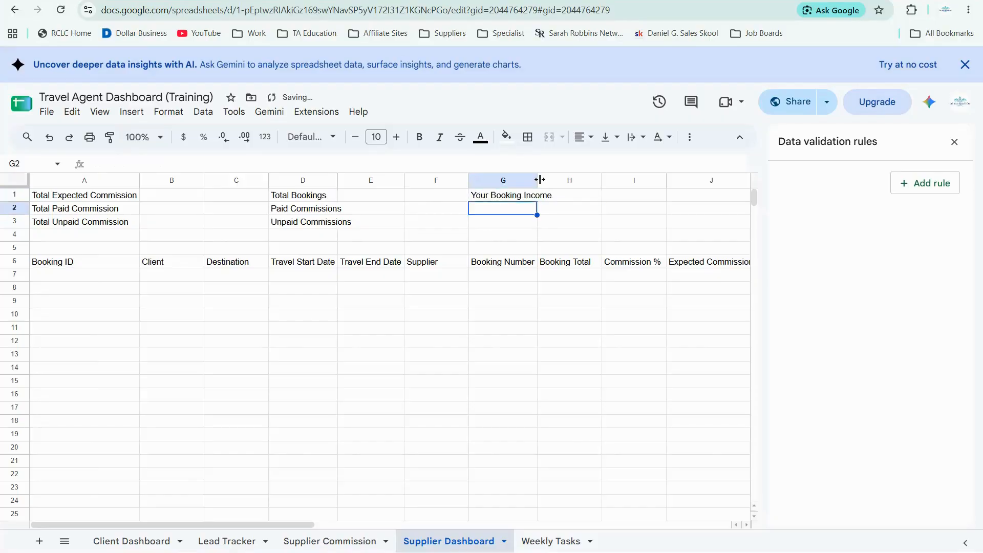
double_click(539, 179)
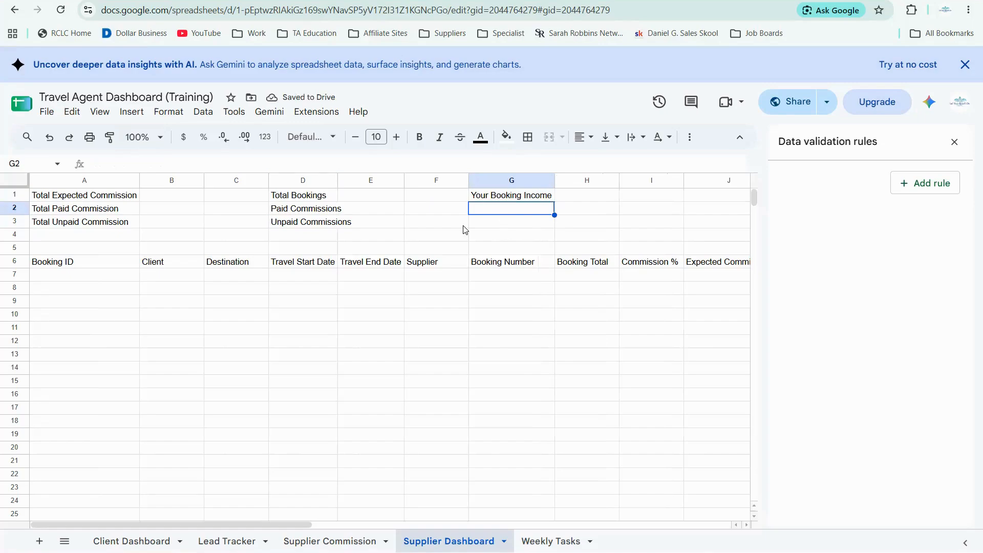
text(Team)
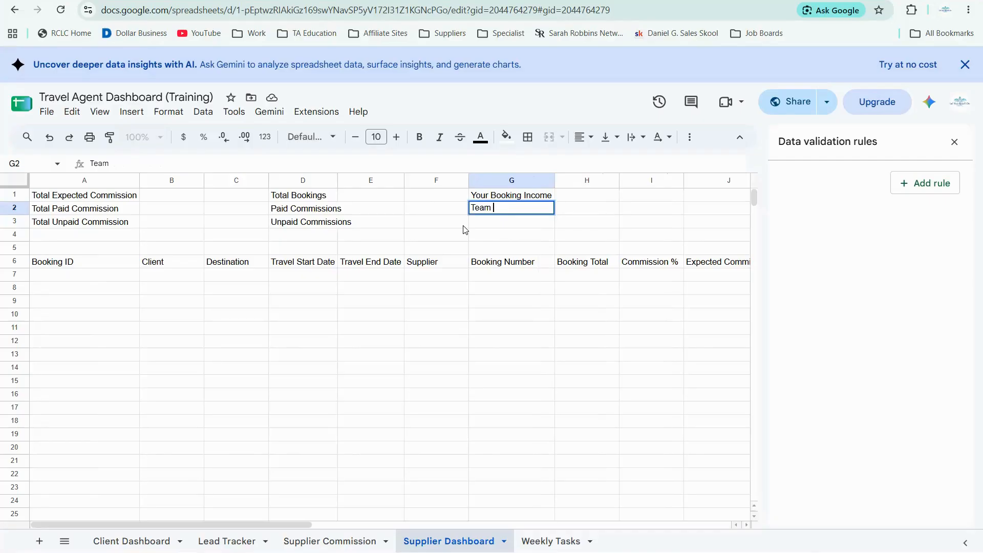
text( Bookings)
key(Return)
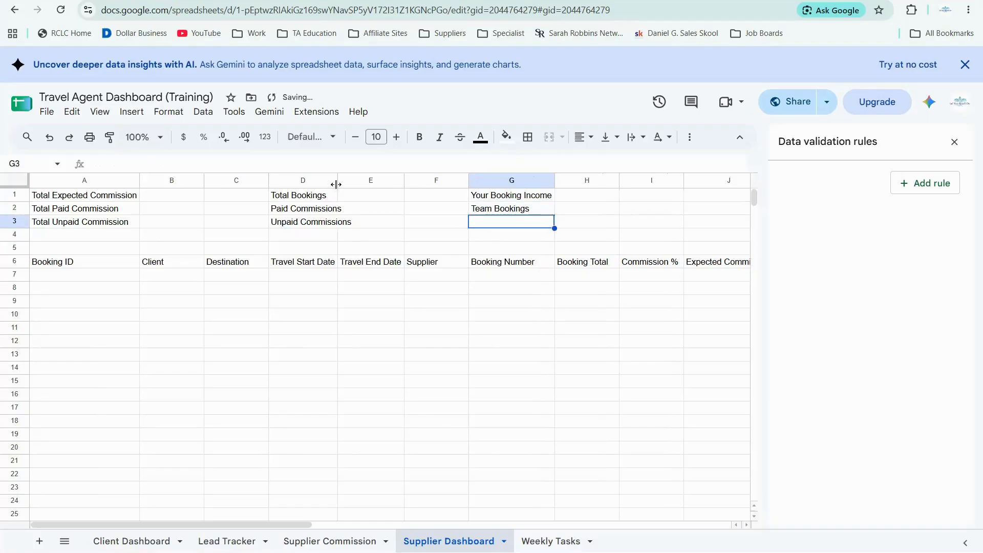
double_click(336, 184)
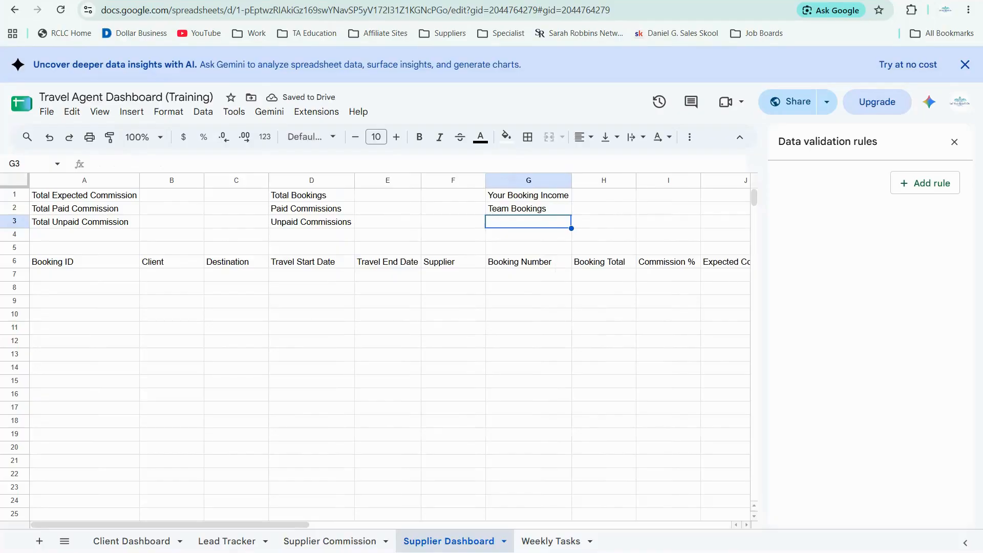
Freeze the sheet down to row 6 so the summary labels and booking headers stay in view.
click(14, 261)
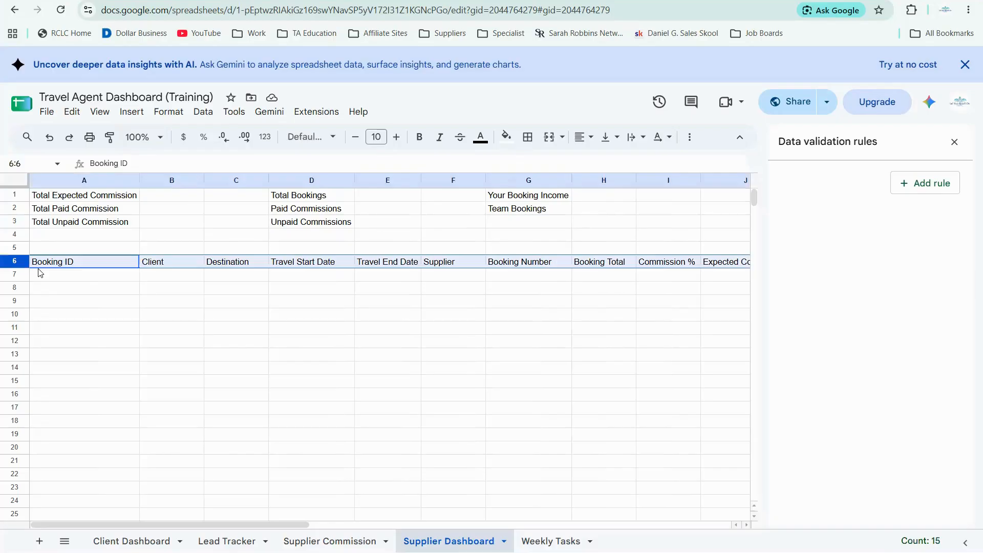
click(128, 114)
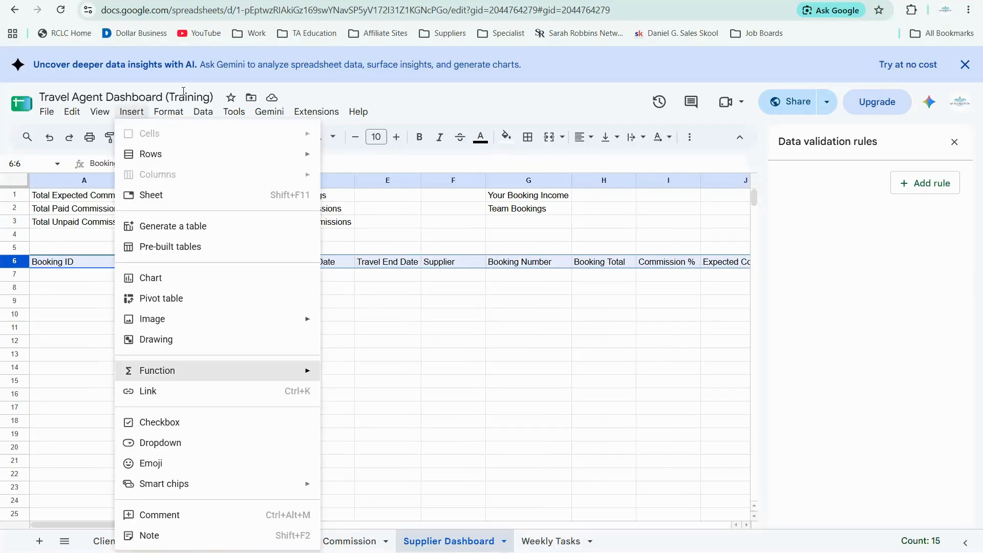
mouse_move(105, 115)
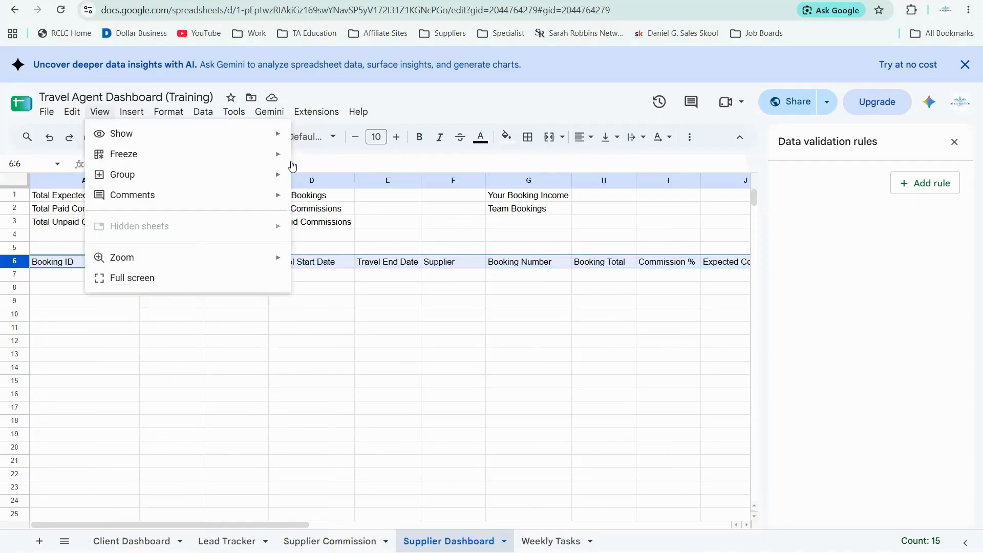
click(309, 220)
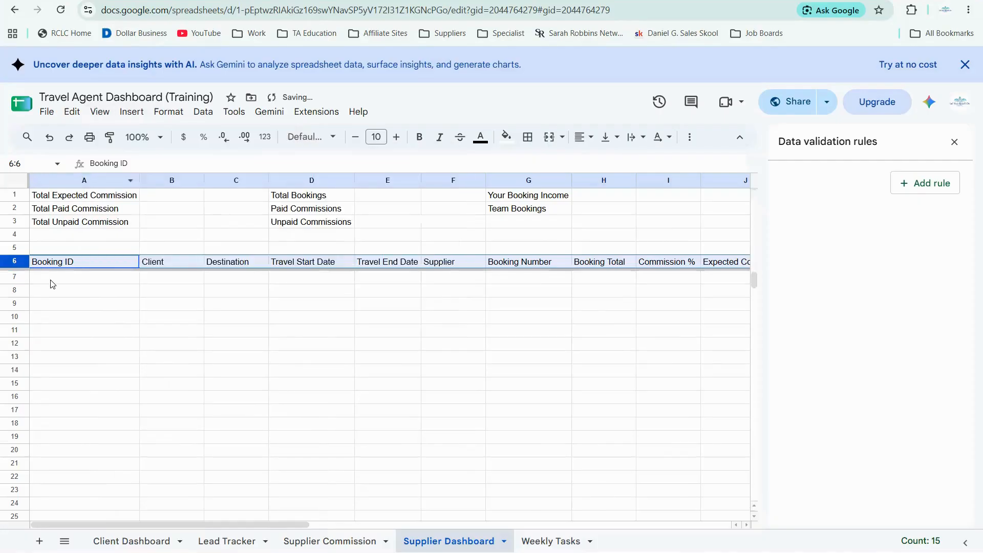
click(91, 279)
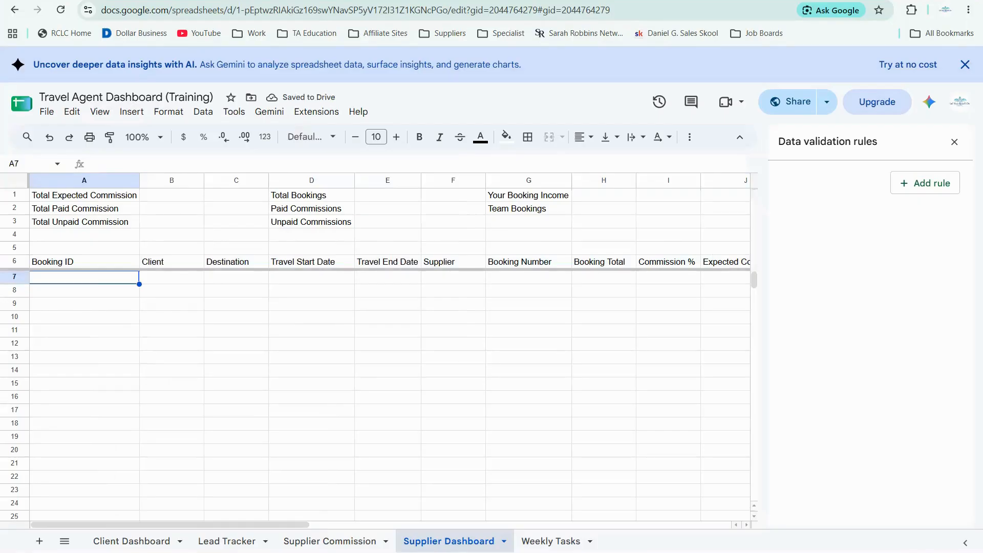
Create a filter on the booking header row, row 6.
click(15, 262)
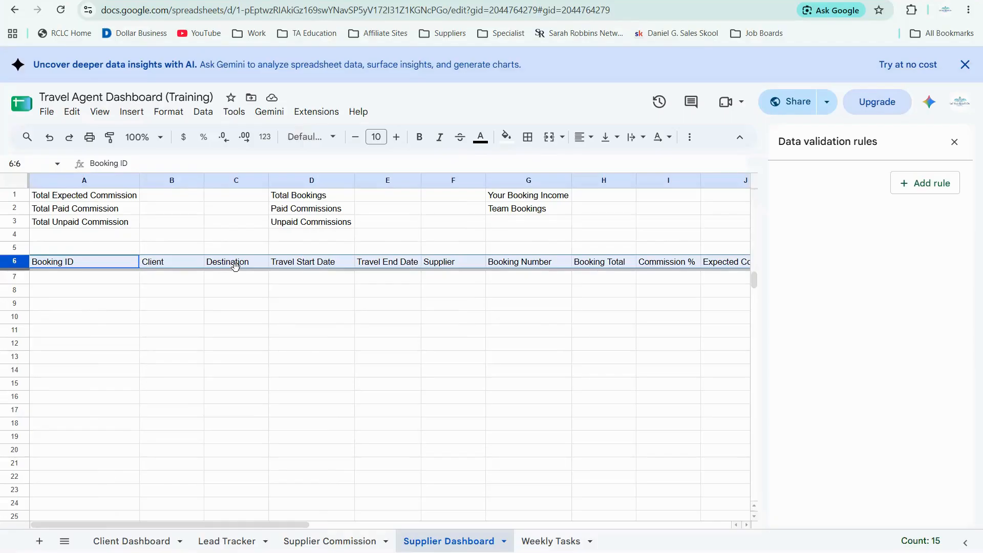
click(204, 112)
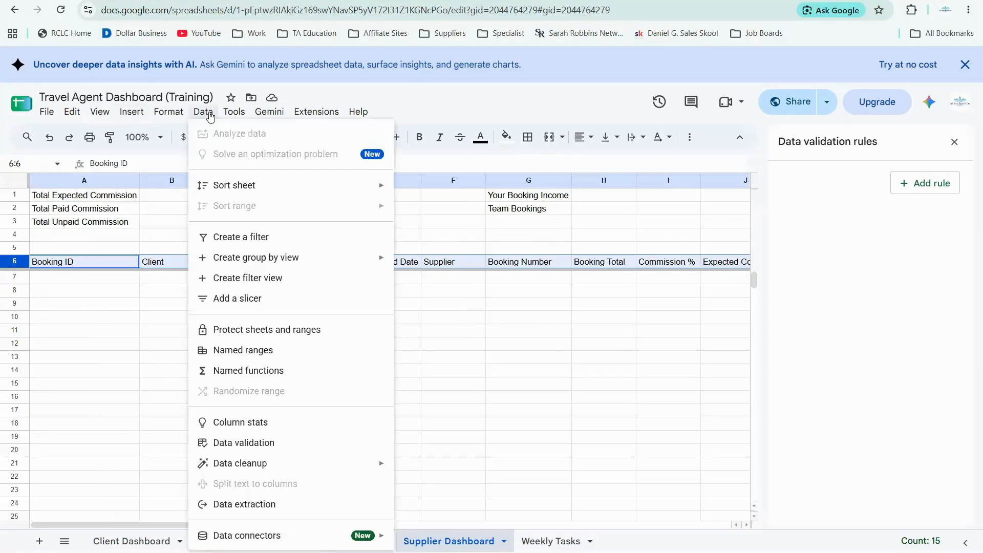
click(258, 238)
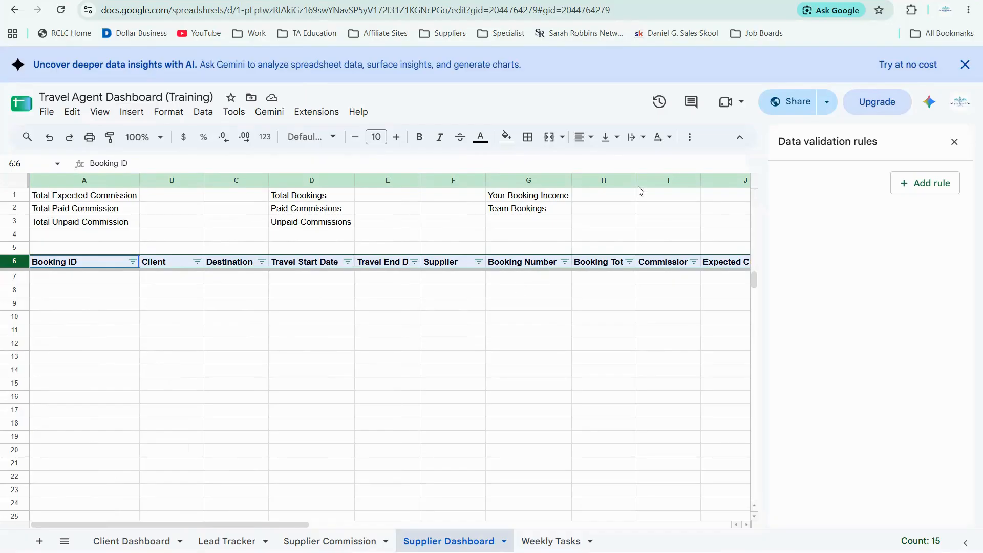
Widen columns H through N so their header texts fit beside the filter icons, from "Booking Total" to "Commission Date".
drag(636, 183, 646, 183)
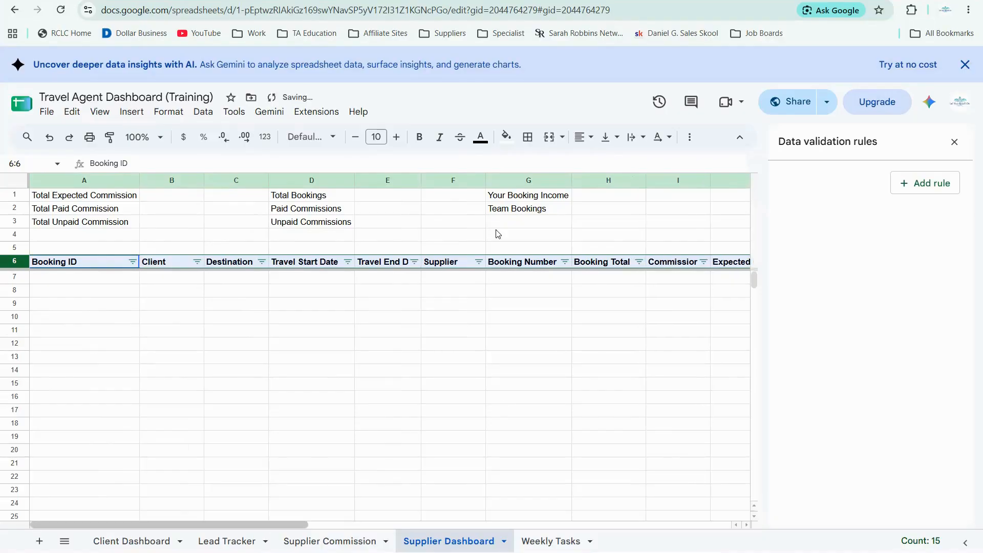
scroll(504, 184, right, 3)
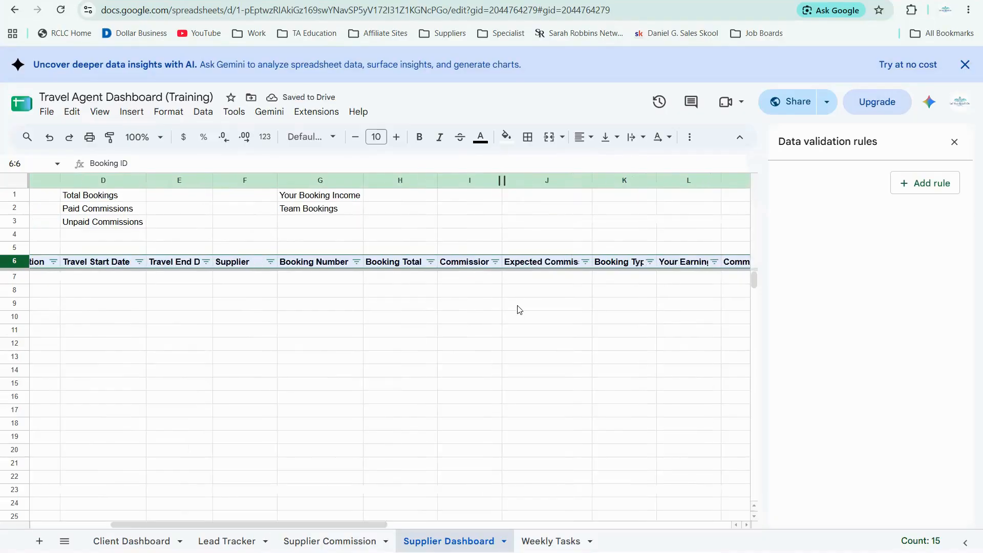
drag(605, 183, 607, 186)
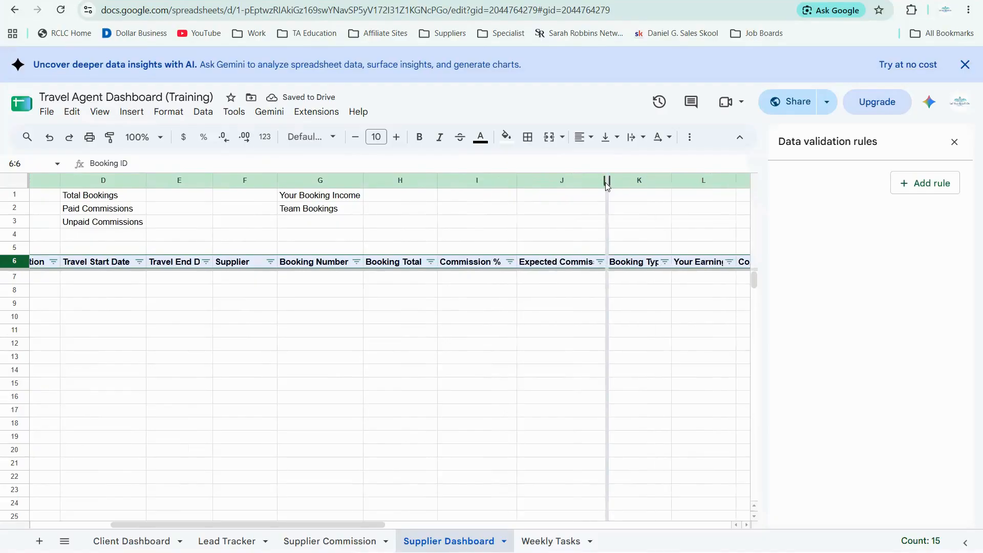
drag(382, 525, 434, 524)
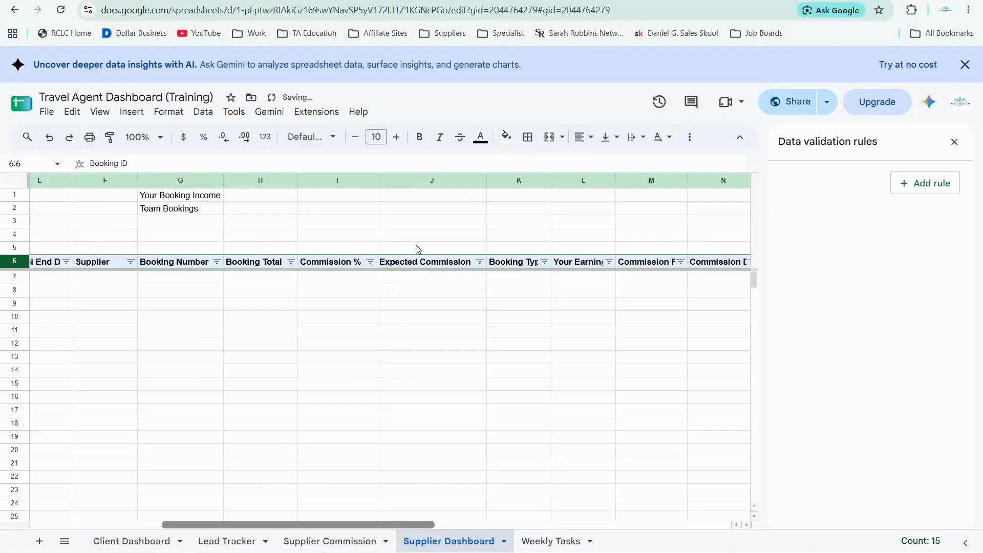
scroll(414, 179, right, 2)
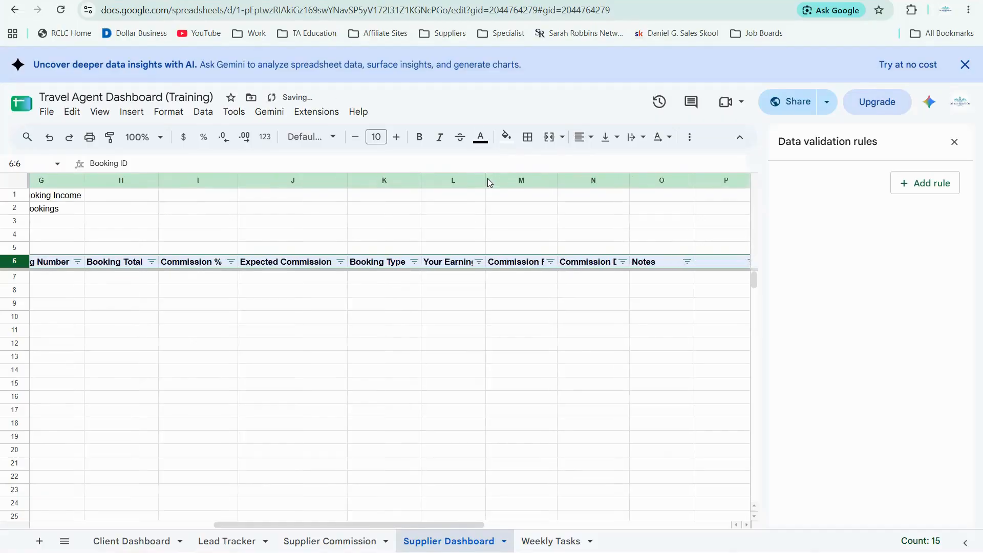
double_click(486, 181)
double_click(567, 180)
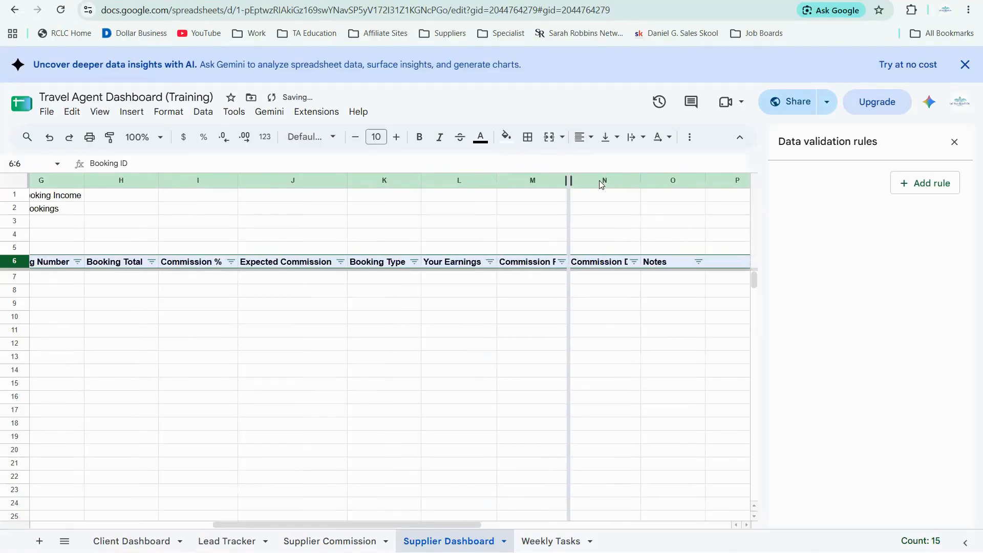
double_click(659, 181)
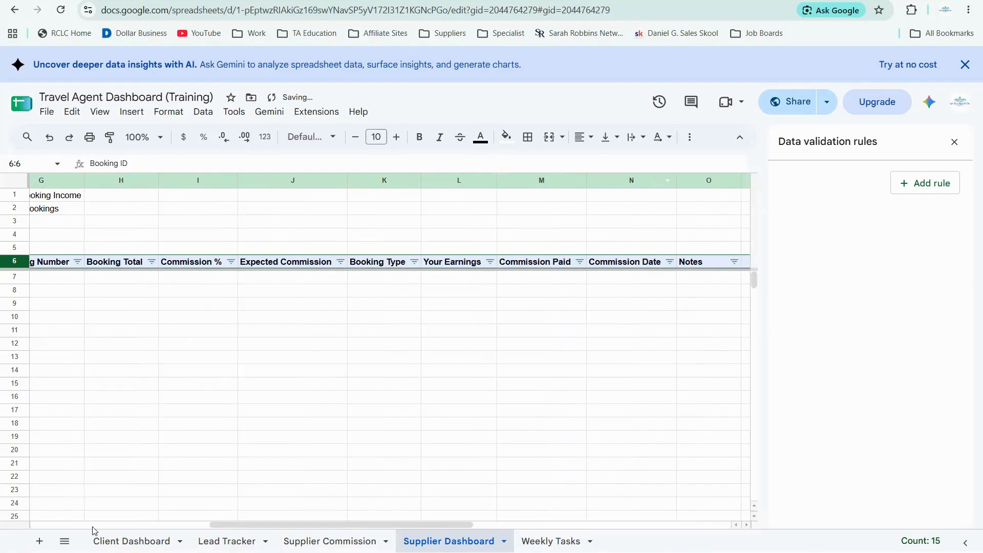
Make the booking headers in row 6 bold and center them.
scroll(250, 375, left, 10)
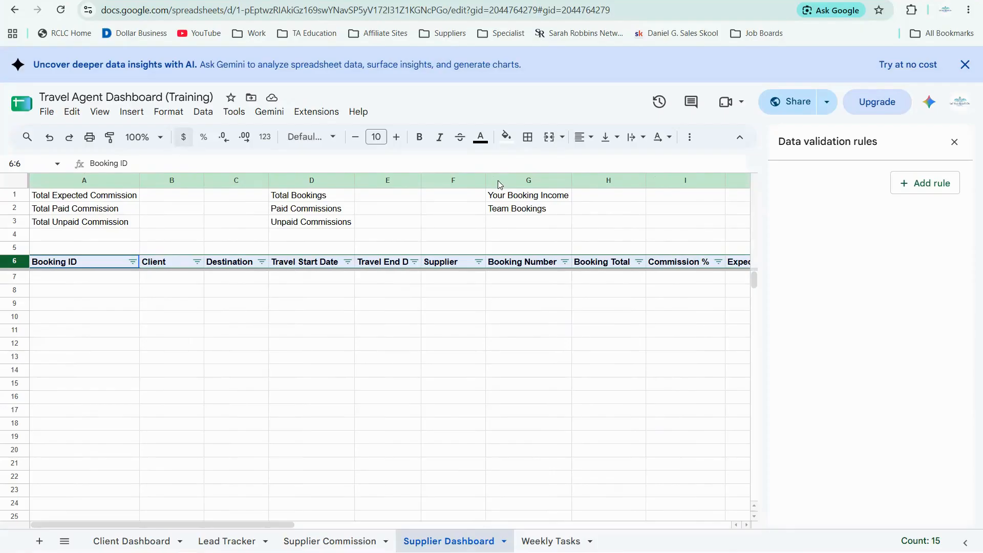
click(420, 139)
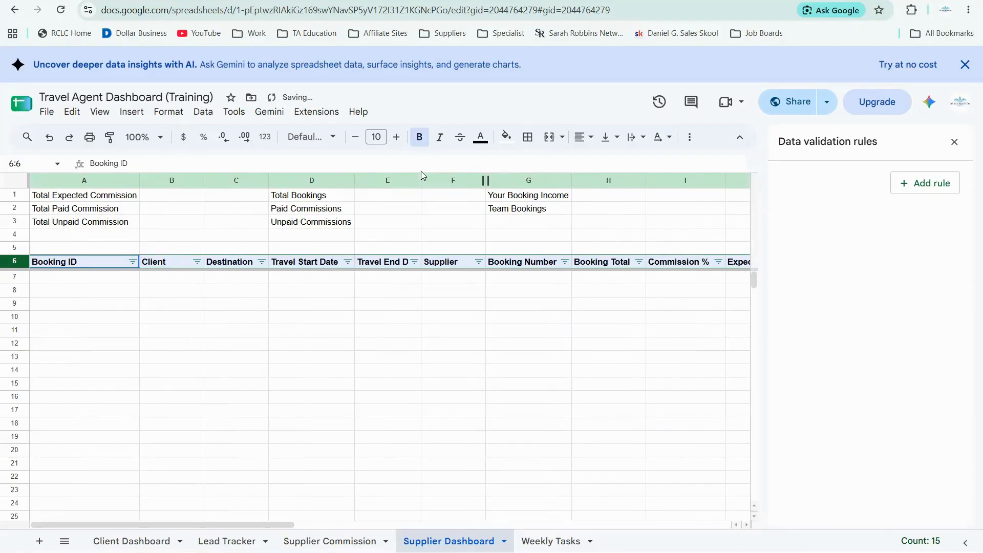
key(ctrl+shift+e)
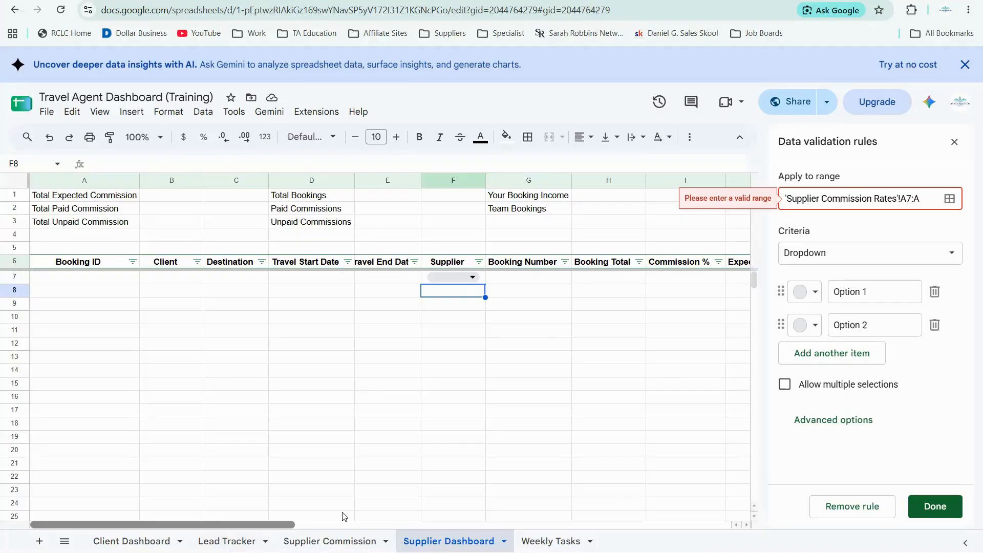
Finish the Supplier dropdown rule and add a dropdown to the Booking Type cell K7 with the options "My Bookings" and "Team Bookings".
scroll(345, 514, right, 5)
scroll(390, 509, right, 3)
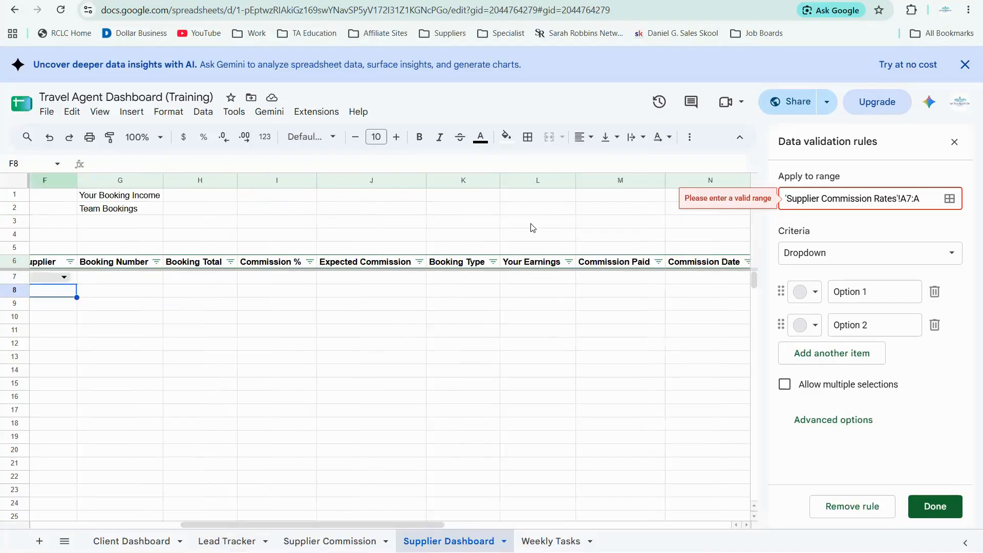
click(466, 279)
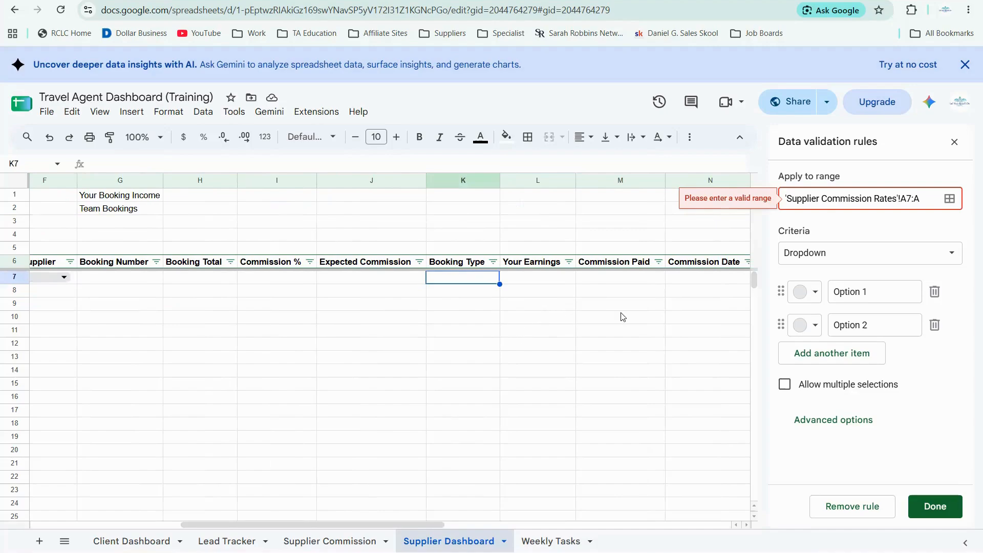
click(921, 513)
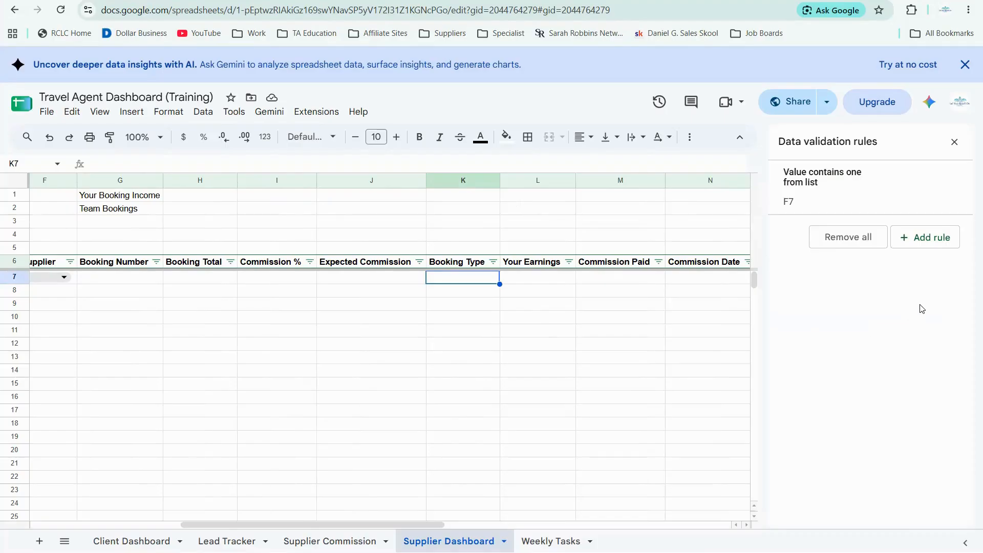
click(925, 239)
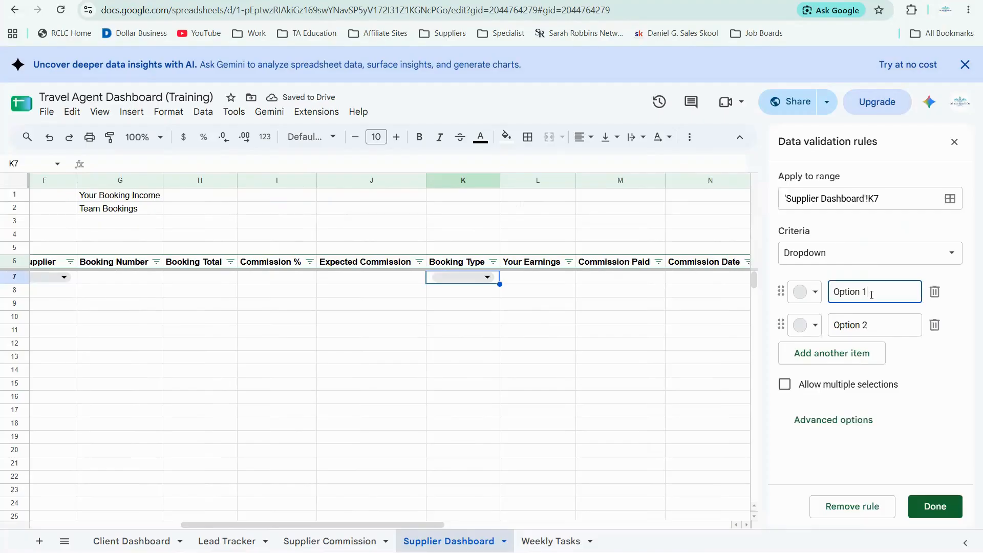
drag(871, 294, 783, 311)
text(My Bookings)
double_click(879, 329)
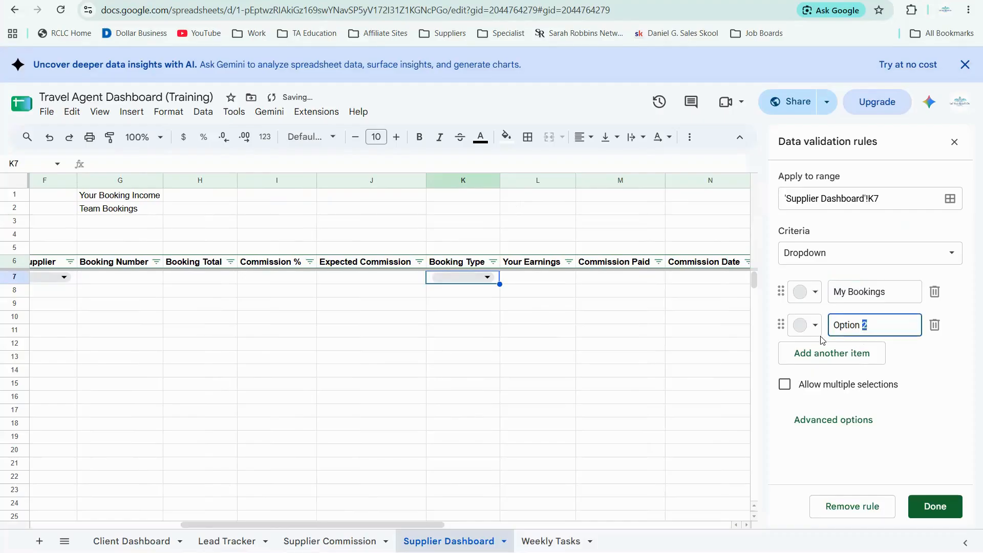
key(ctrl+a)
text(Team Bookings)
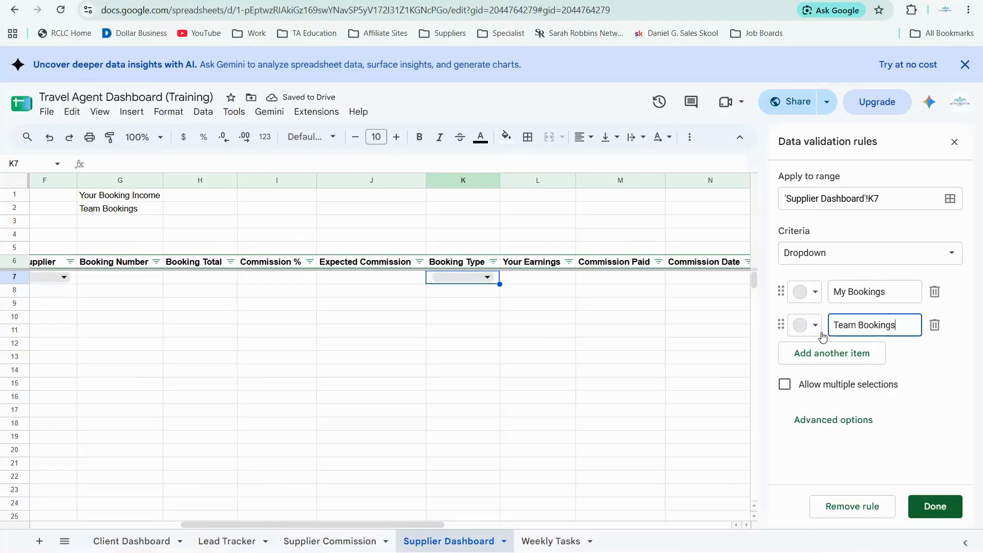
Color the "Team Bookings" dropdown option dark blue and the "My Bookings" option light green.
click(818, 330)
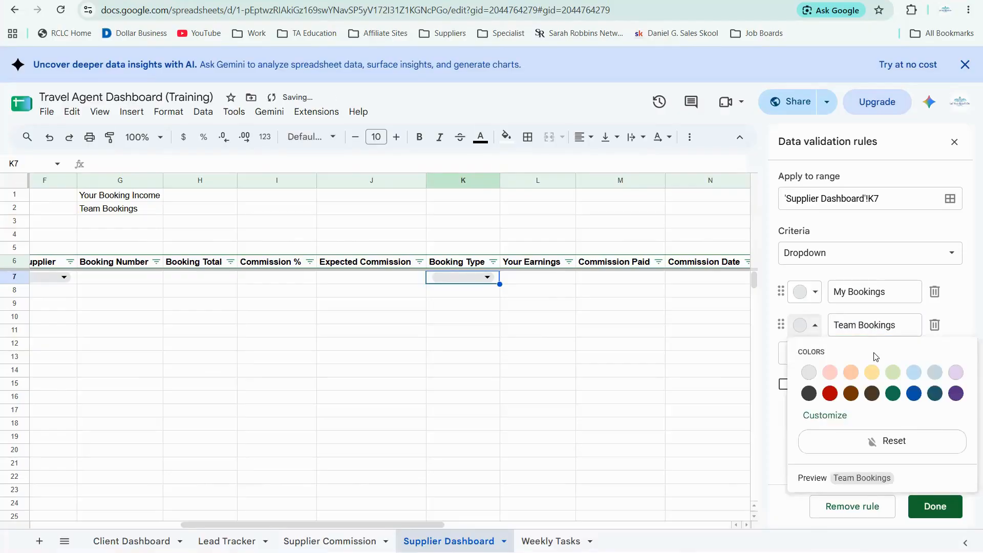
click(893, 398)
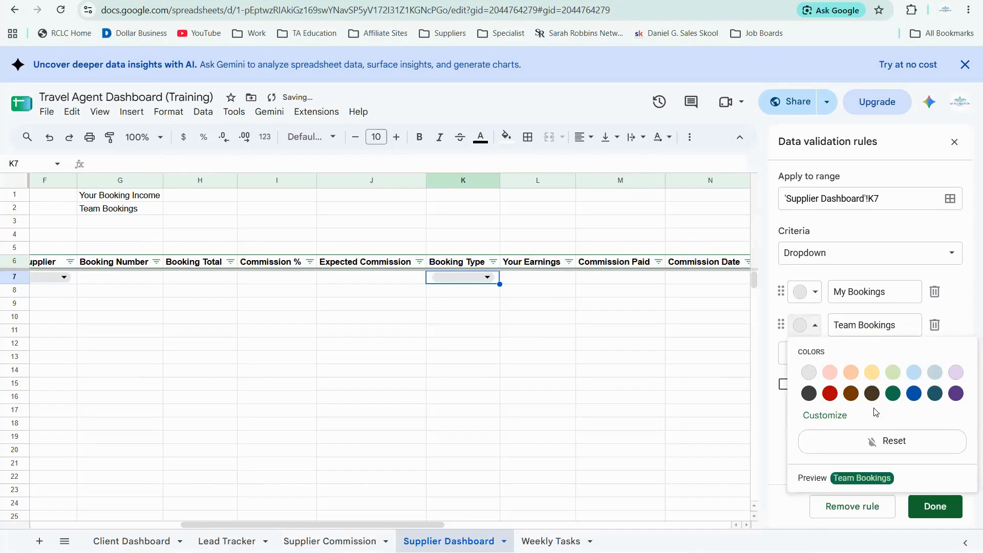
click(914, 400)
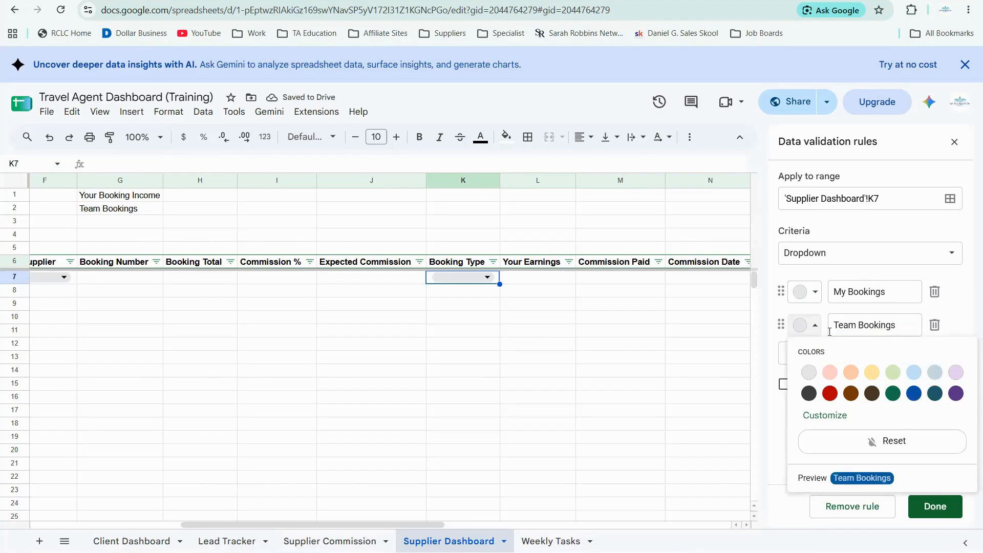
click(808, 299)
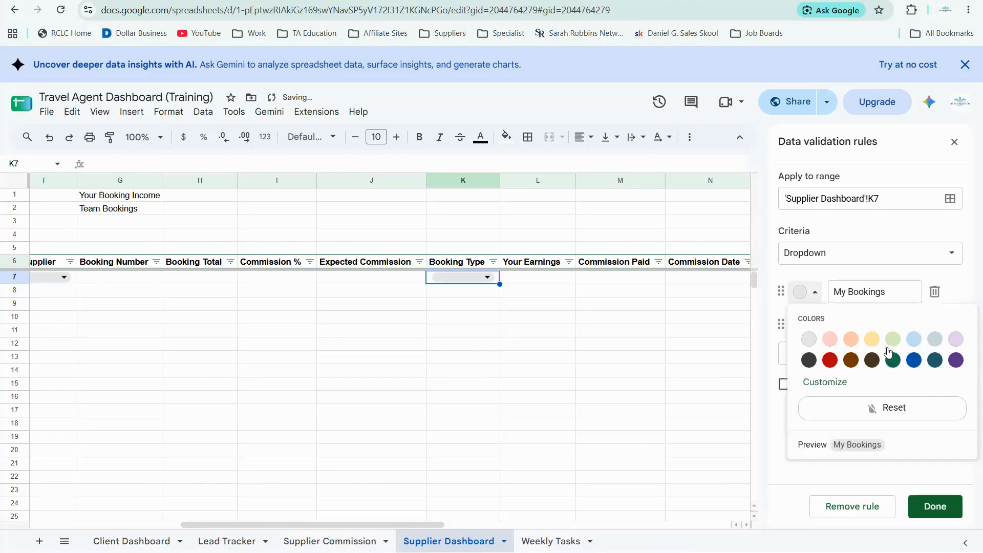
click(796, 297)
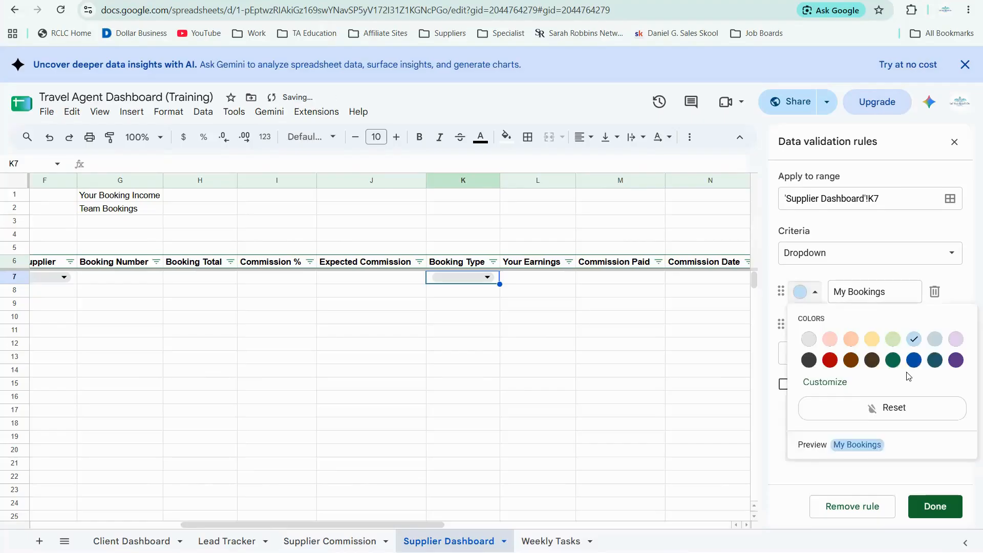
click(893, 339)
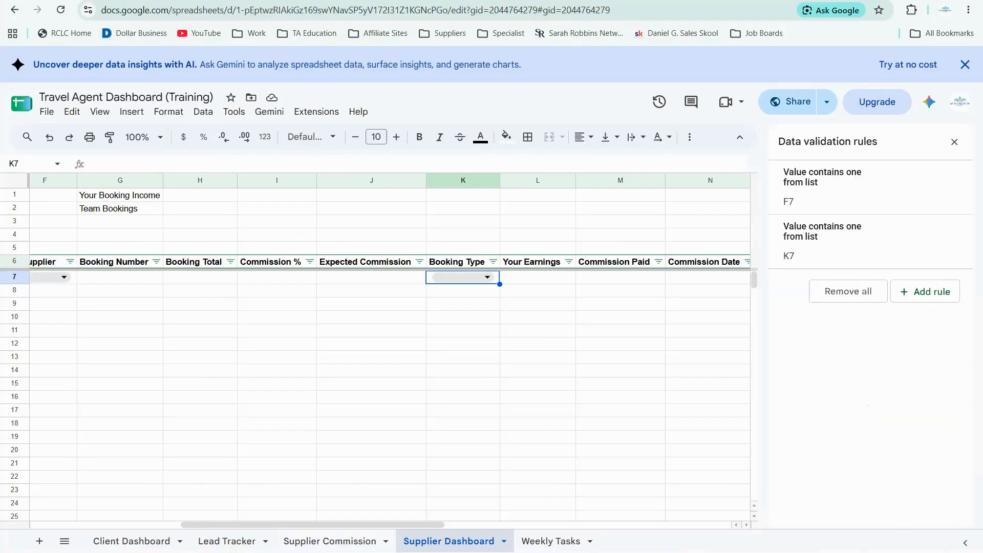
Close the data validation rules, insert a checkbox in the Commission Paid cell M7 and fill it down to M123.
click(627, 281)
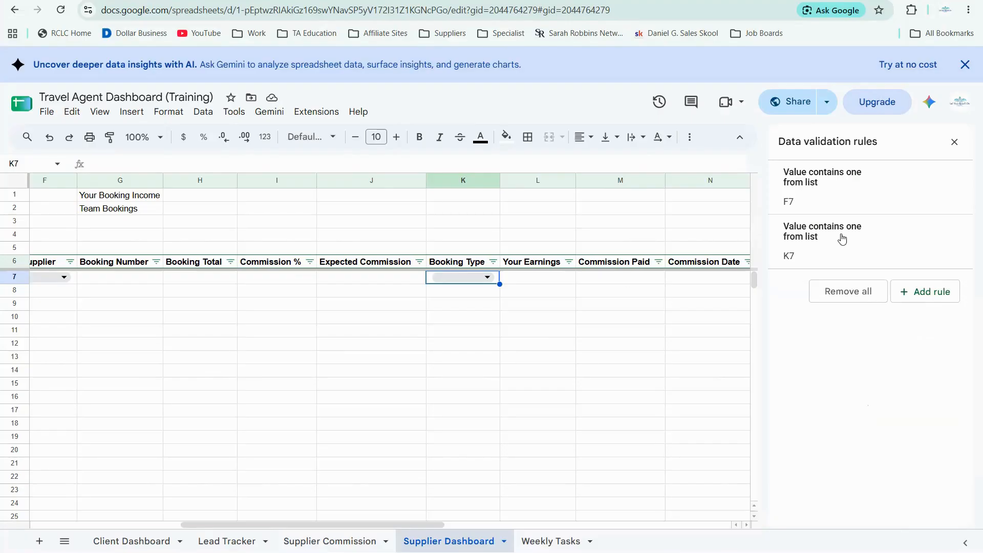
click(955, 143)
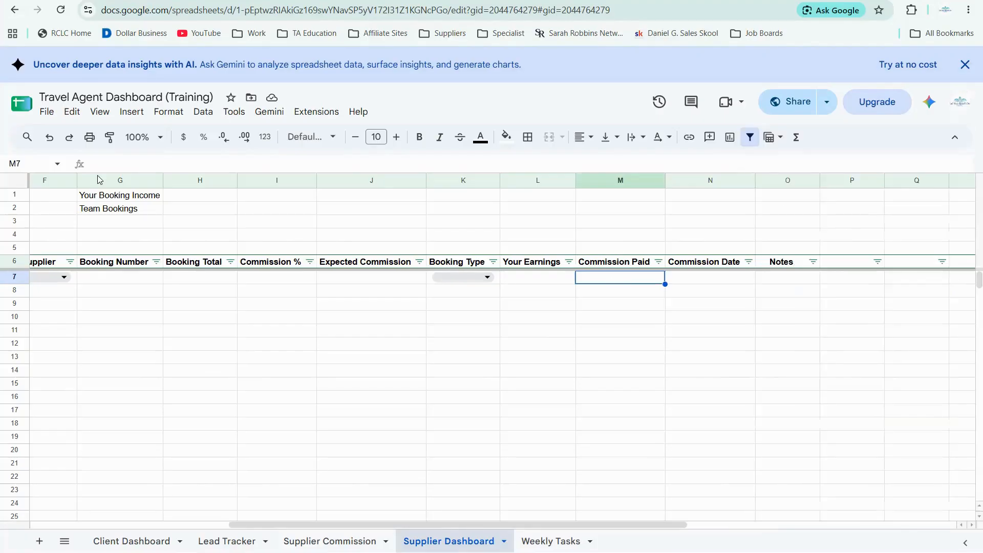
click(134, 117)
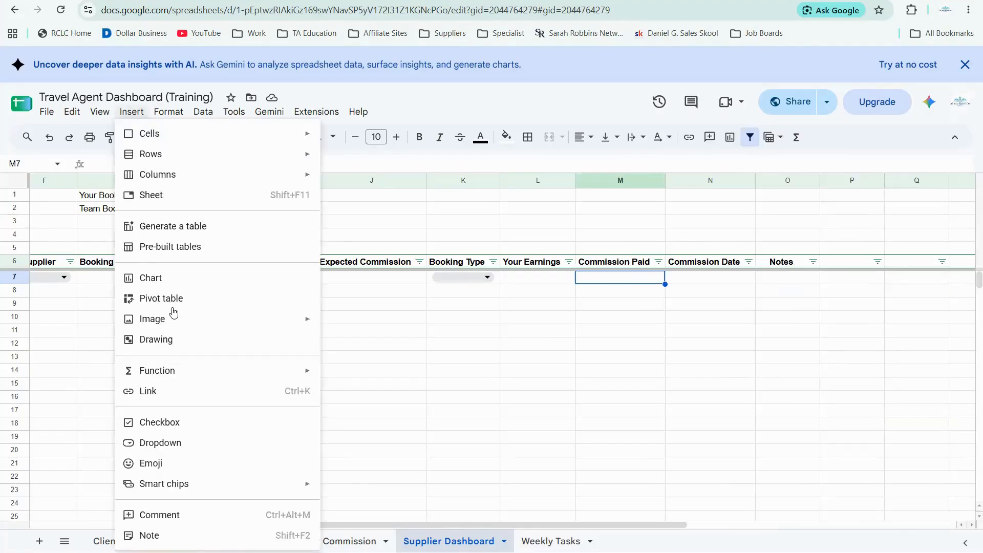
click(172, 428)
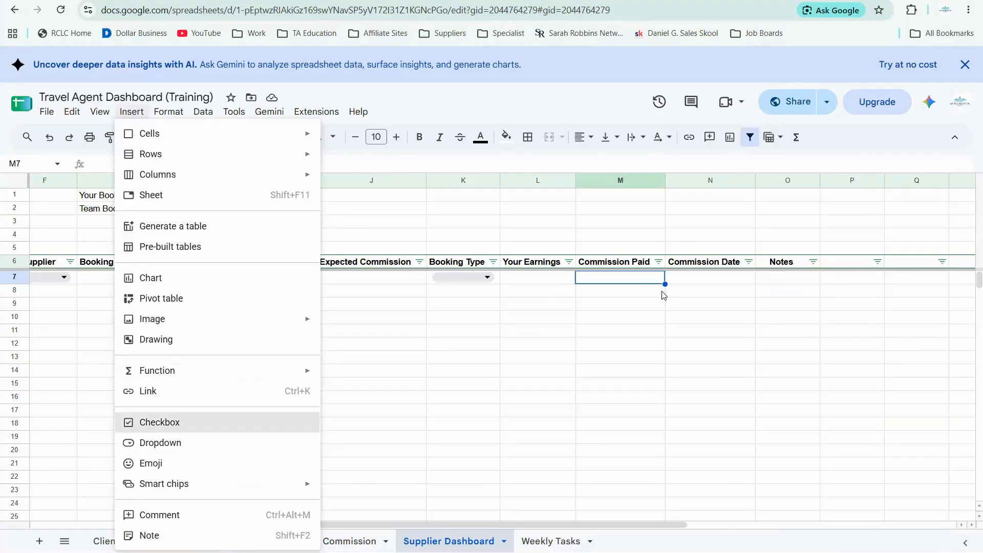
drag(665, 285, 626, 380)
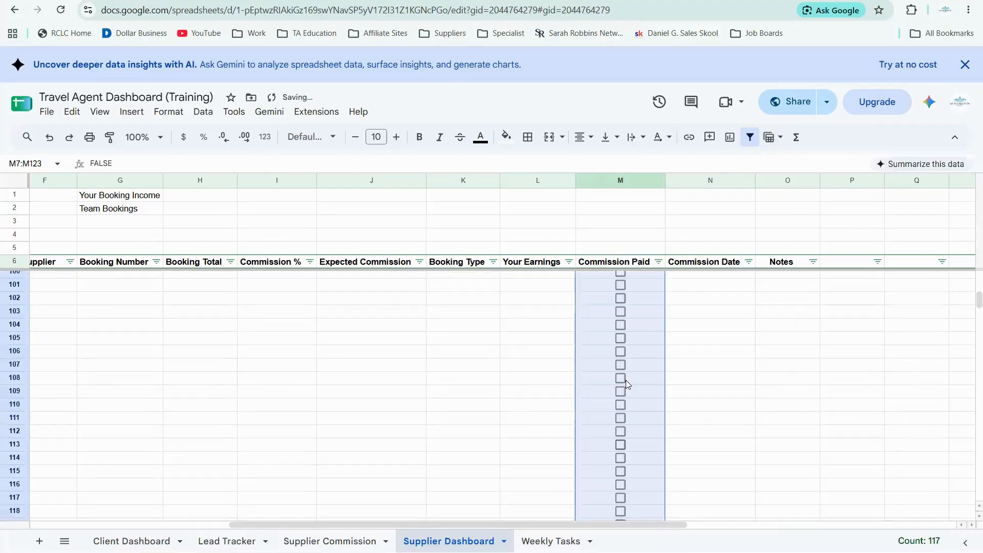
Tick the Commission Paid checkbox in M7 as a test and clear it again.
scroll(626, 379, up, 20)
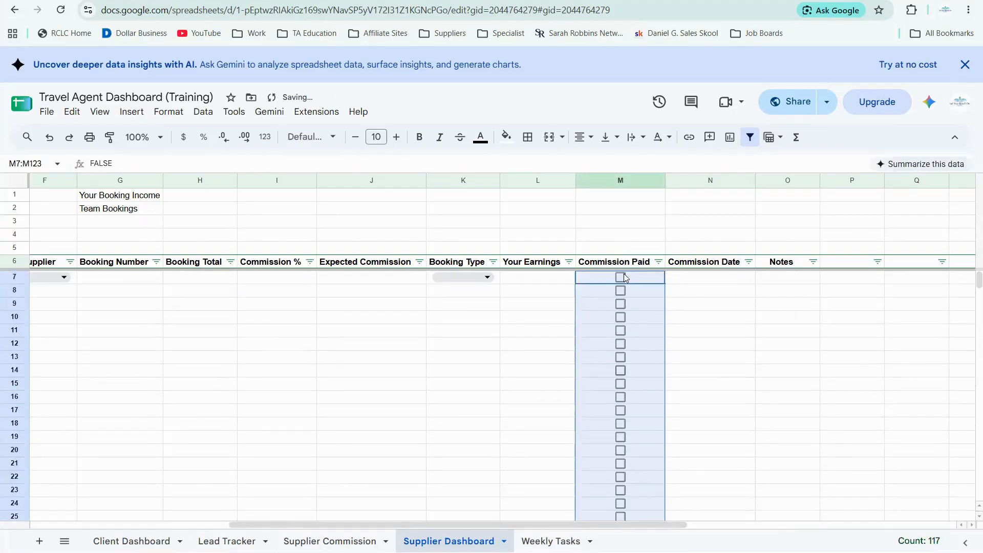
click(621, 277)
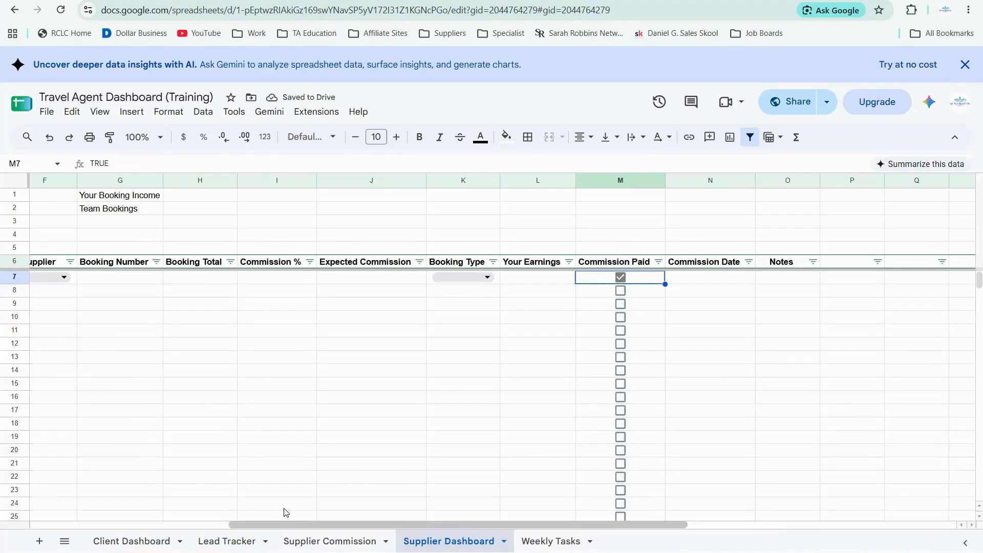
drag(286, 512, 440, 500)
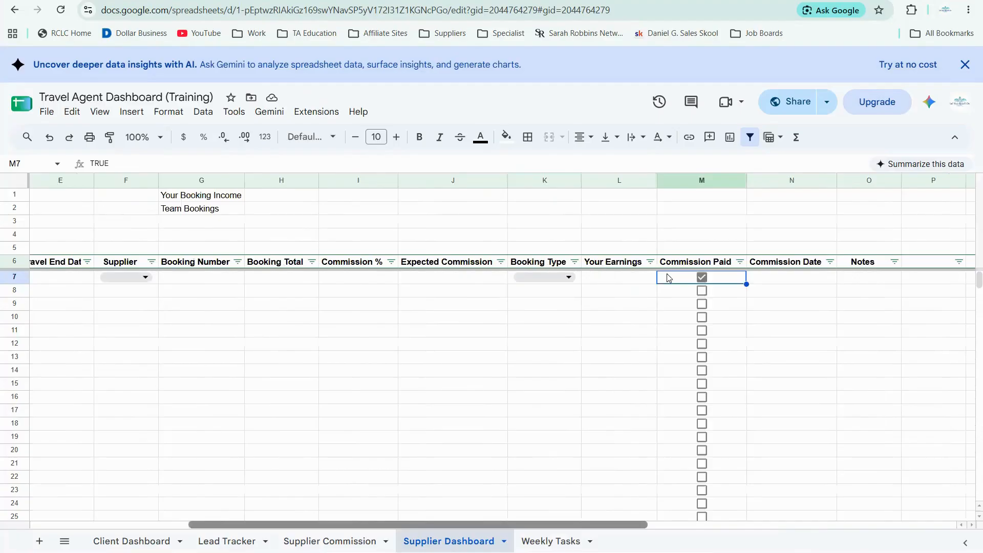
scroll(668, 278, right, 1)
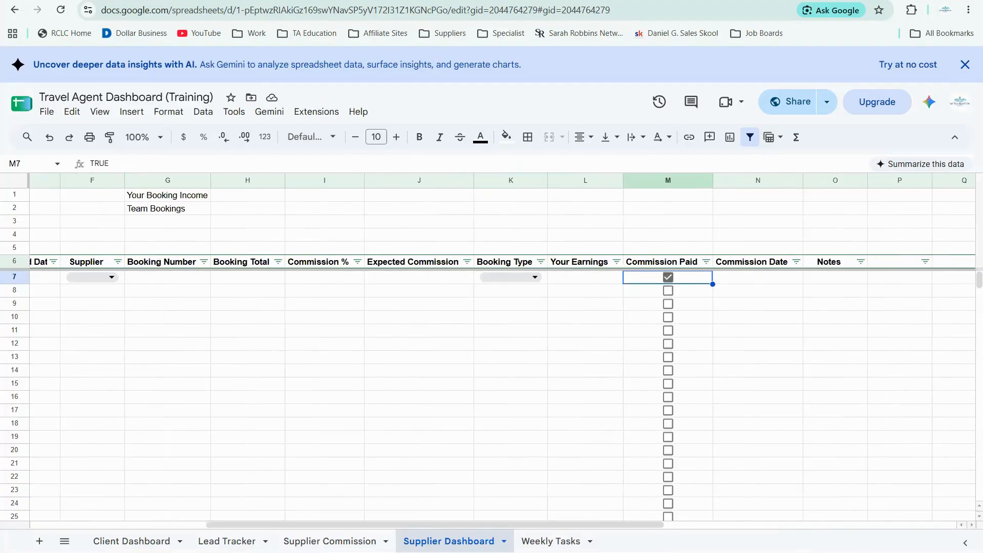
click(668, 277)
Format the whole Expected Commission column J with the Currency number format.
click(394, 283)
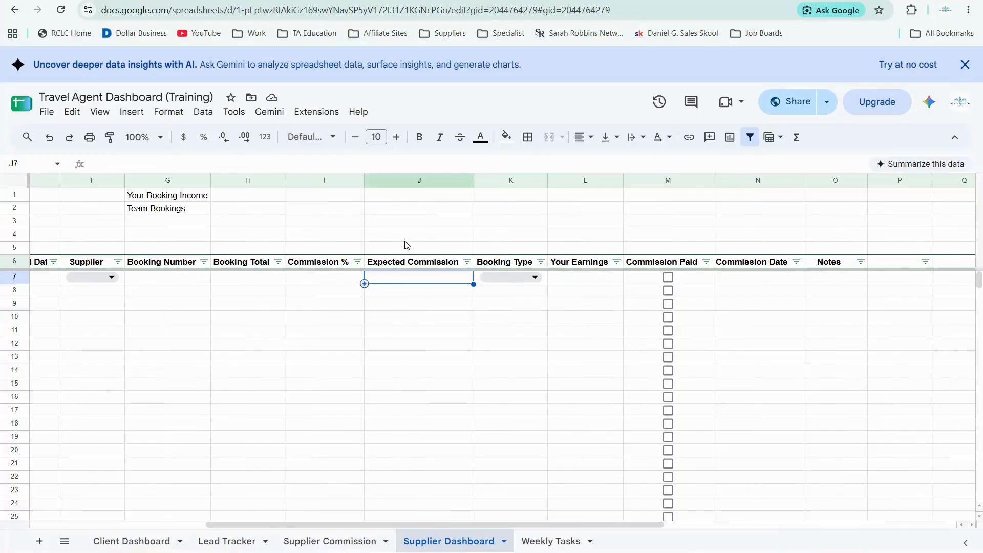
click(419, 180)
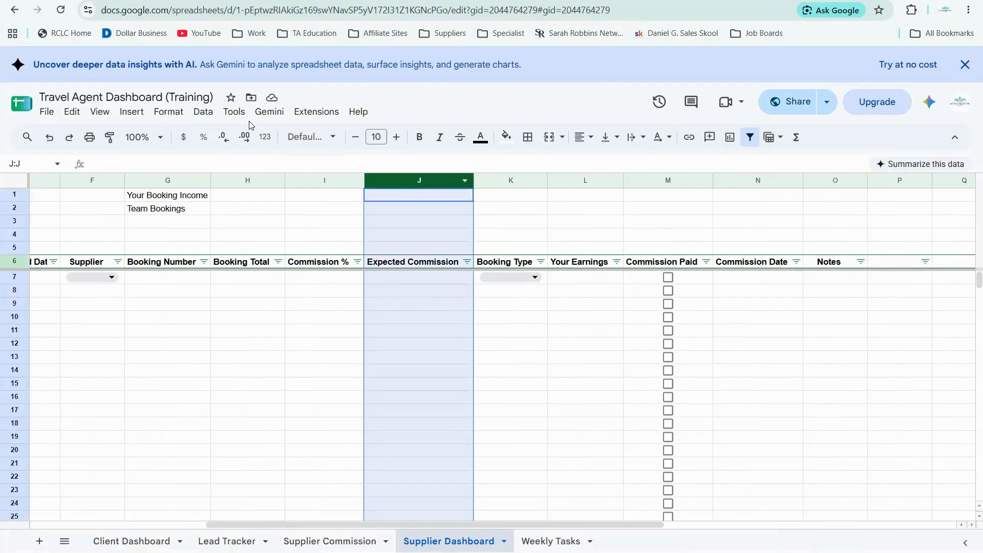
click(200, 117)
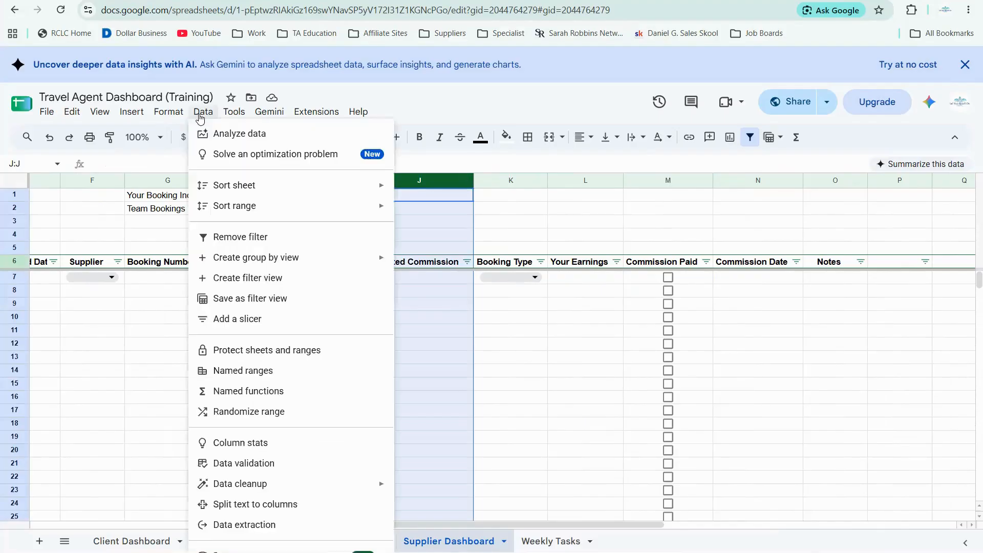
click(163, 117)
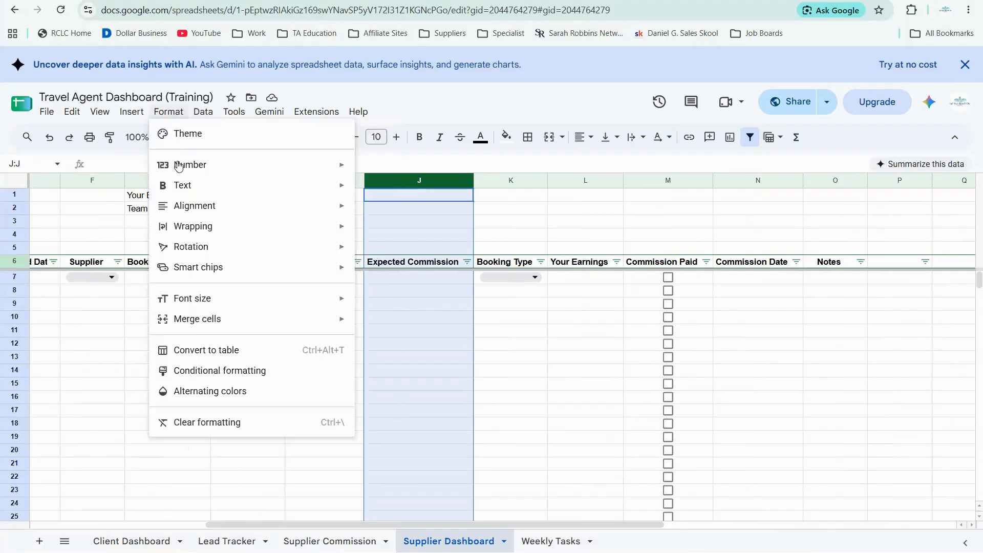
mouse_move(179, 165)
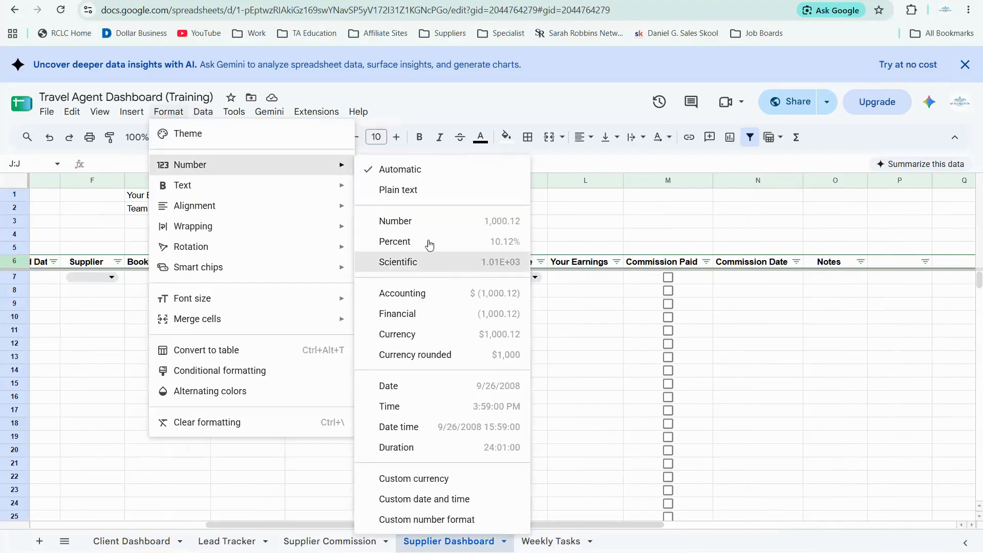
click(419, 341)
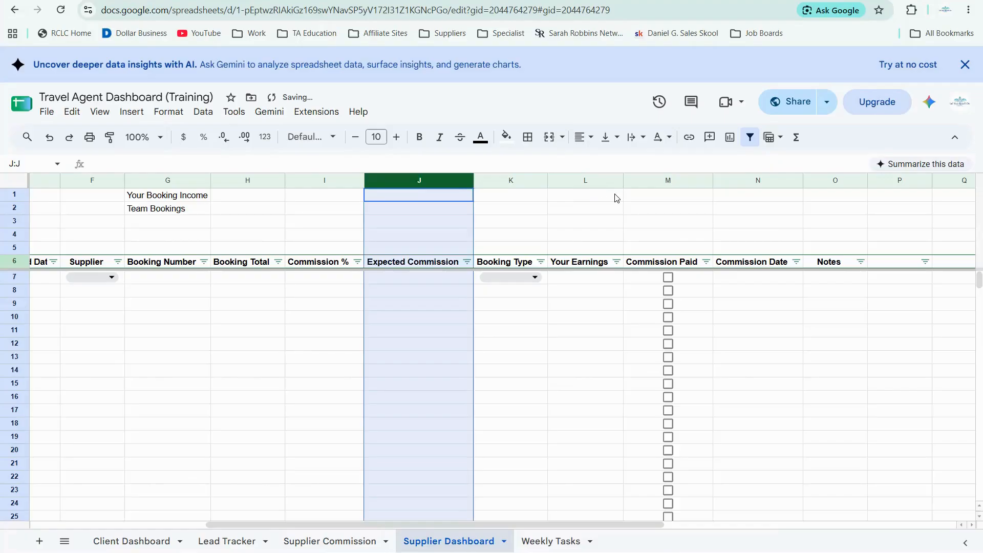
Format the whole Your Earnings column L with the Currency number format.
click(585, 180)
click(177, 116)
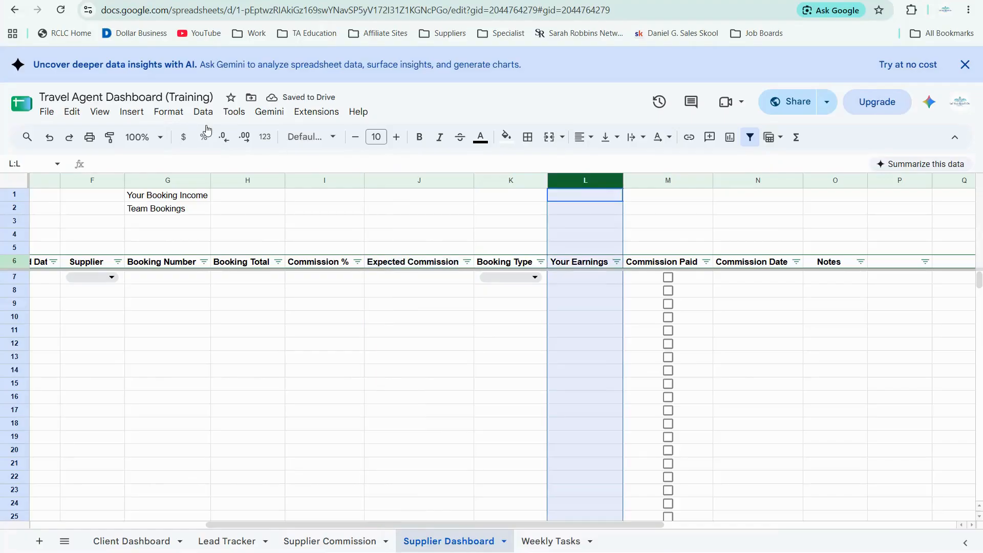
mouse_move(185, 165)
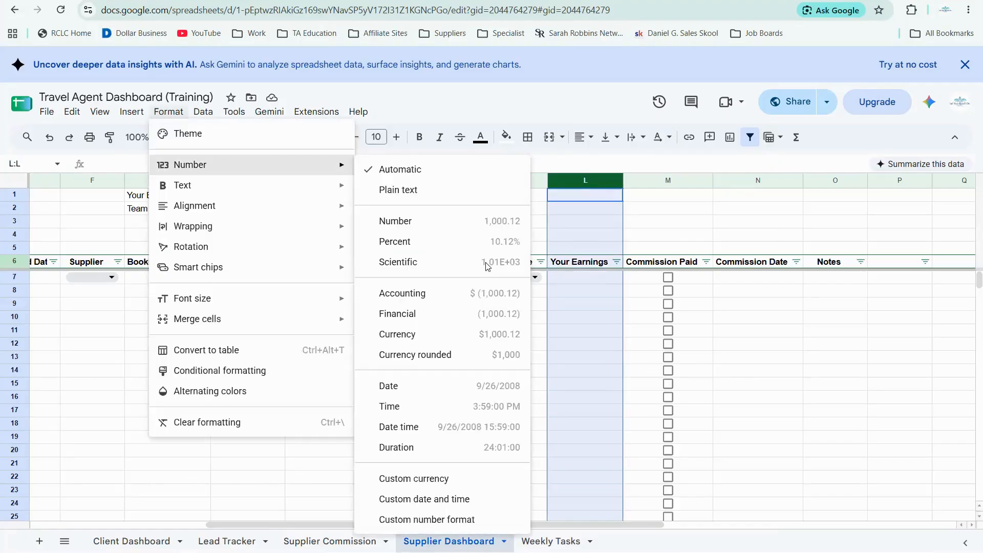
click(429, 337)
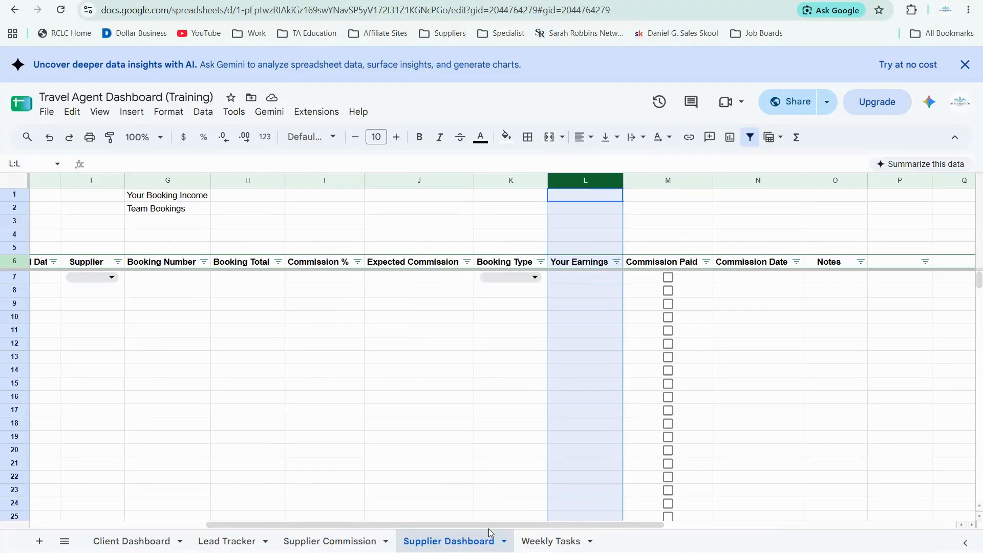
Widen column E so that the full Travel End Date header fits.
scroll(379, 536, left, 5)
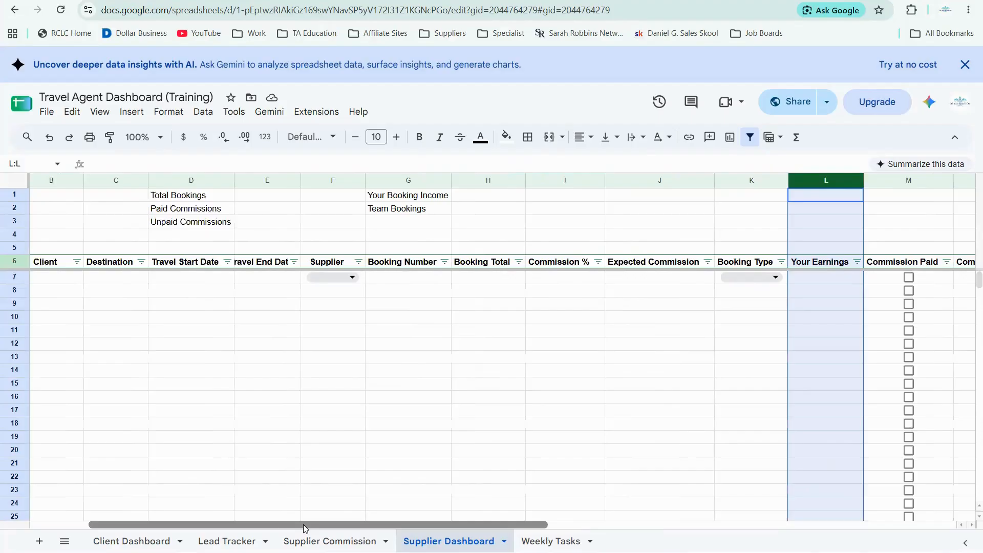
scroll(287, 512, left, 2)
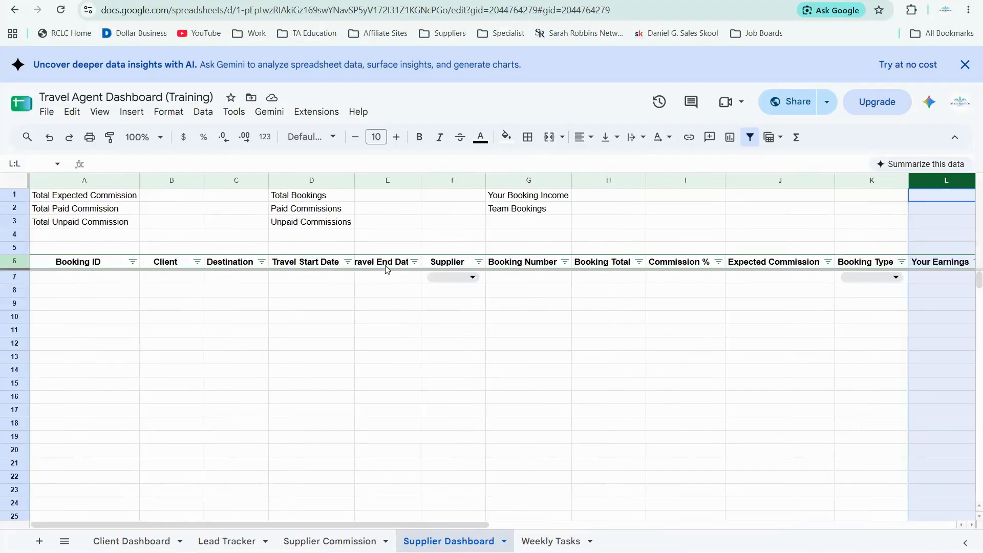
drag(419, 180, 434, 230)
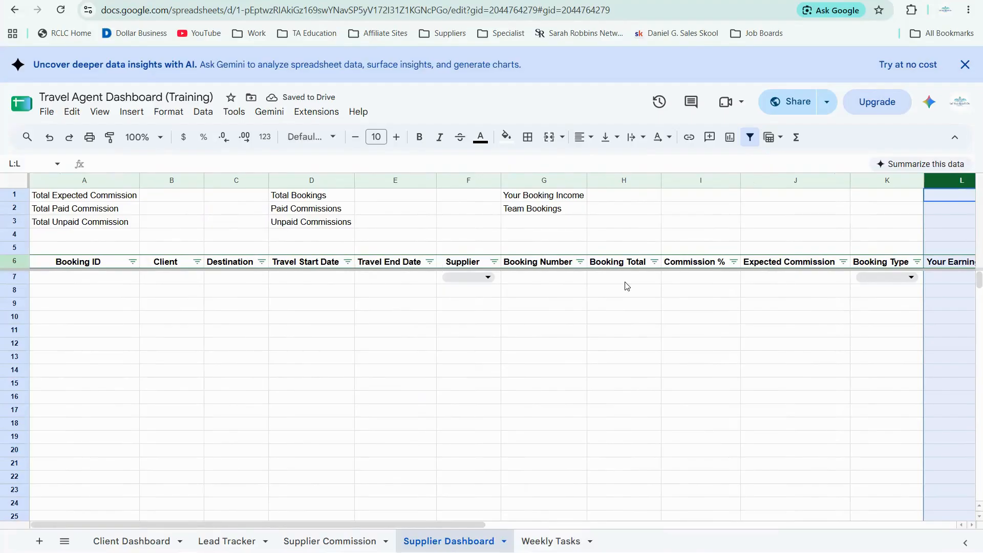
Format the whole Booking Total column H with the Currency number format.
click(624, 180)
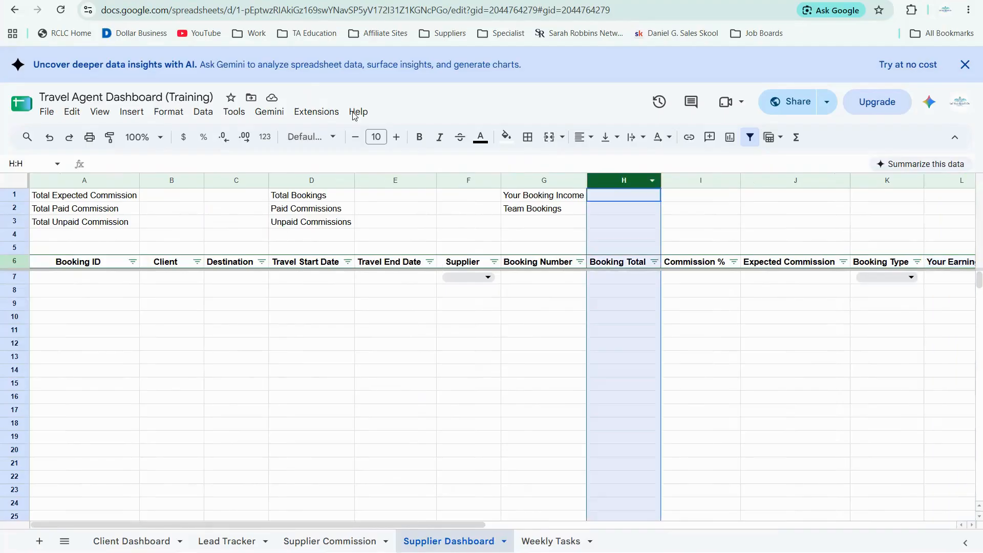
click(181, 113)
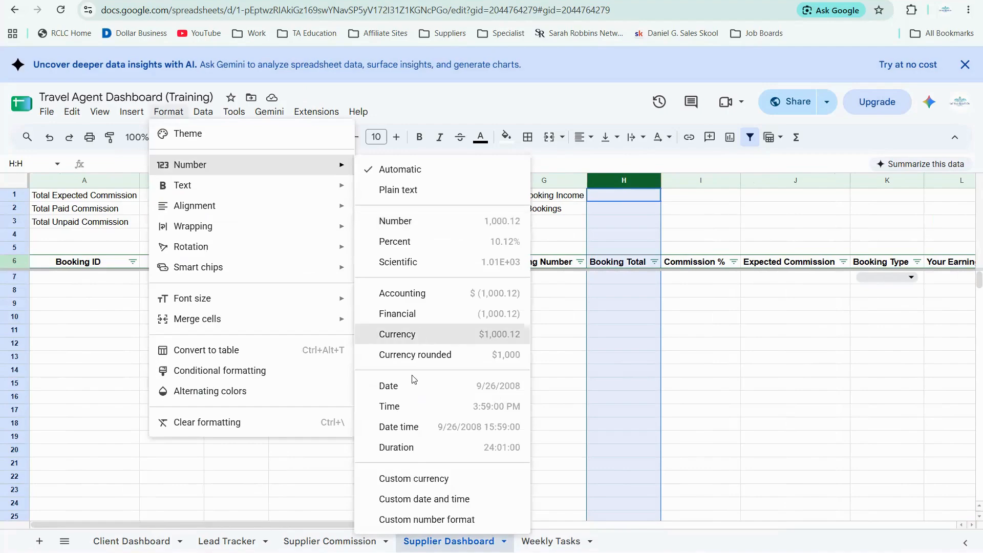
click(410, 335)
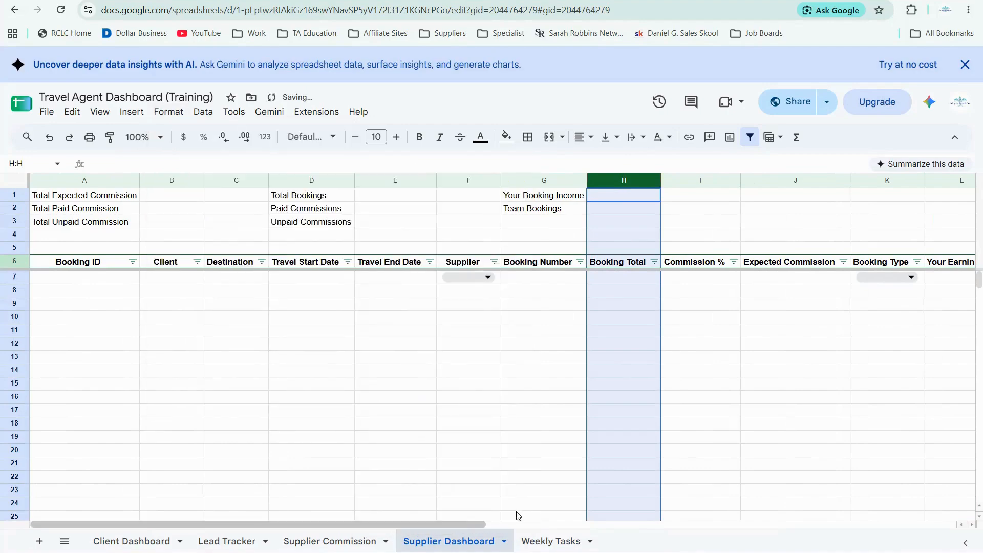
Apply the Currency rounded format to E1:E3, beside the Total Bookings, Paid Commissions and Unpaid Commissions labels.
scroll(378, 527, right, 5)
scroll(310, 502, left, 4)
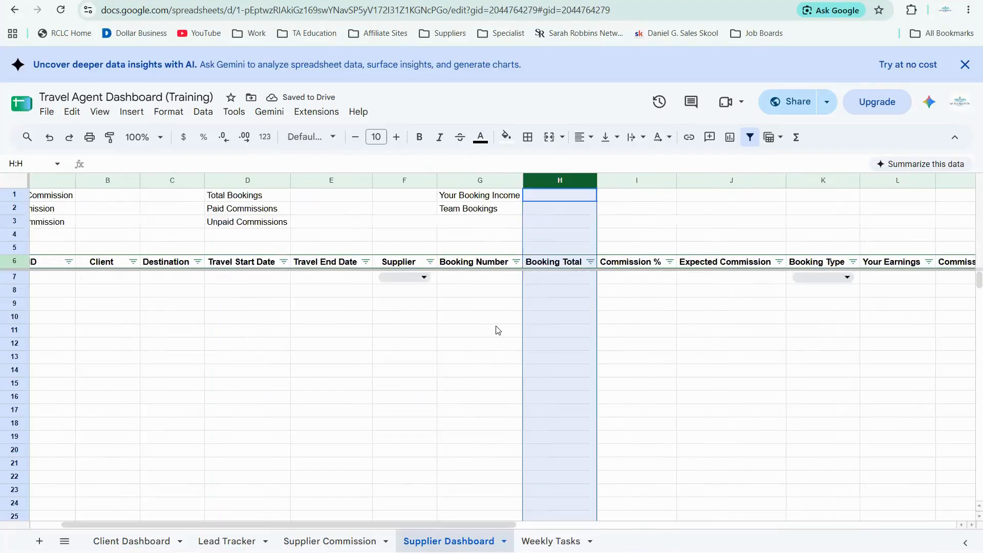
click(324, 199)
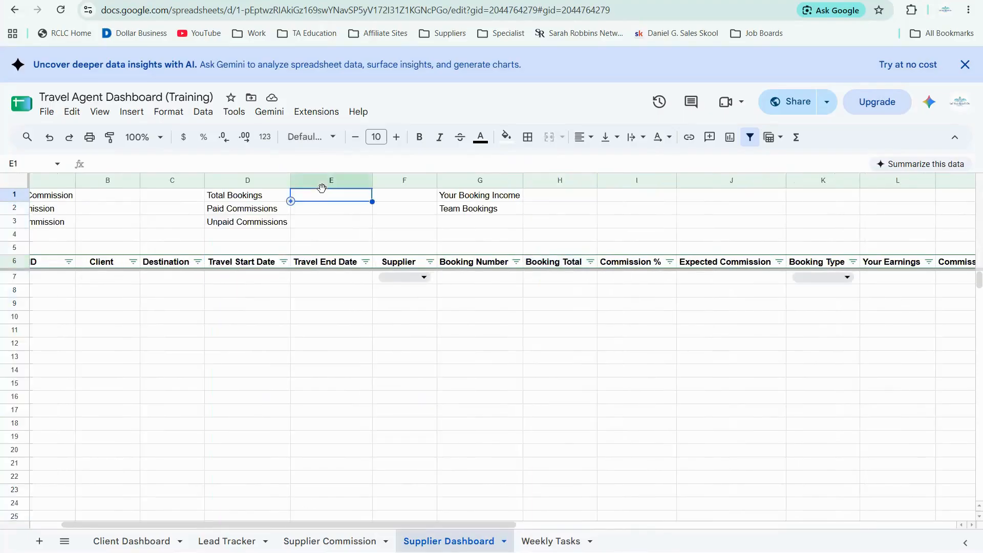
shift+click(324, 227)
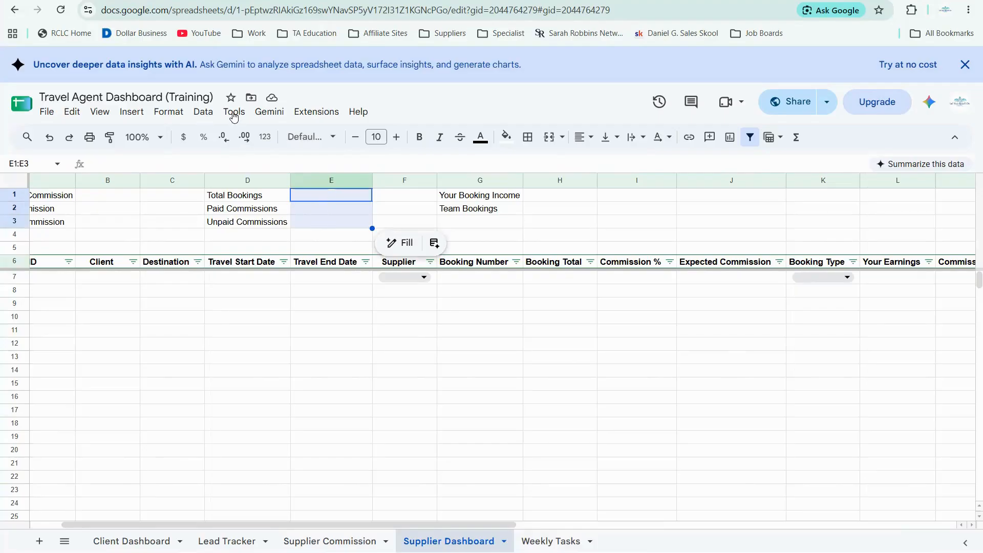
click(171, 112)
click(209, 165)
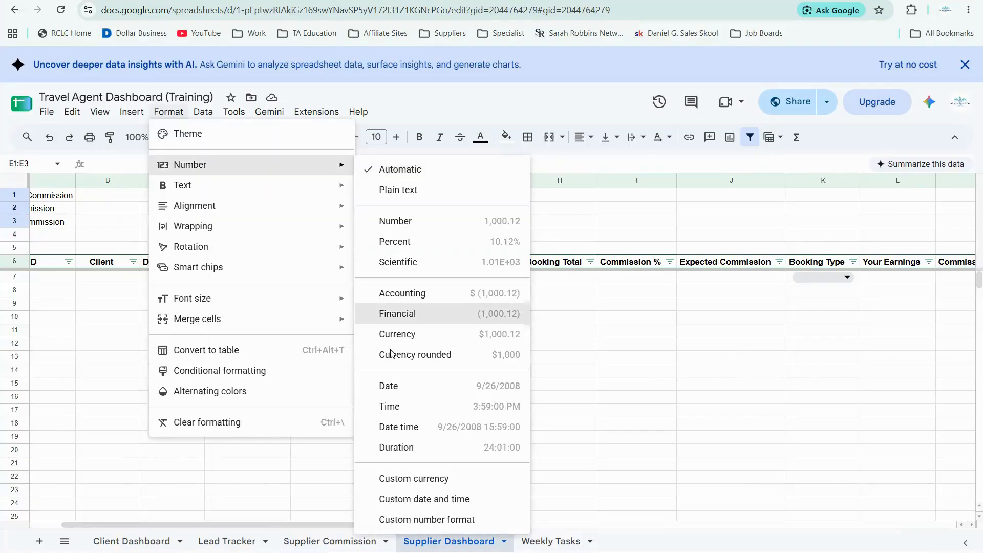
click(391, 354)
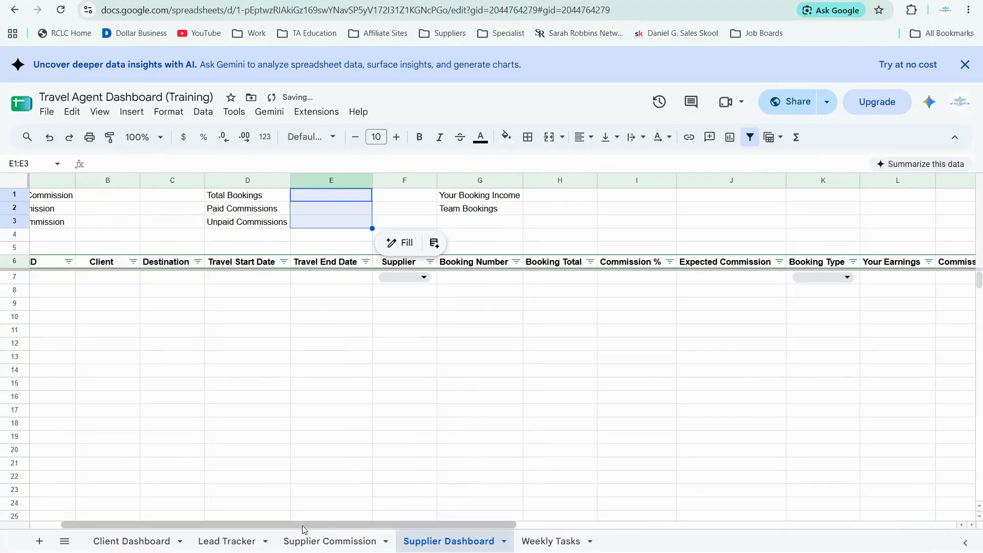
Apply the Currency format to B1:B3, beside the Total Expected, Paid and Unpaid Commission labels.
drag(302, 526, 263, 523)
click(155, 199)
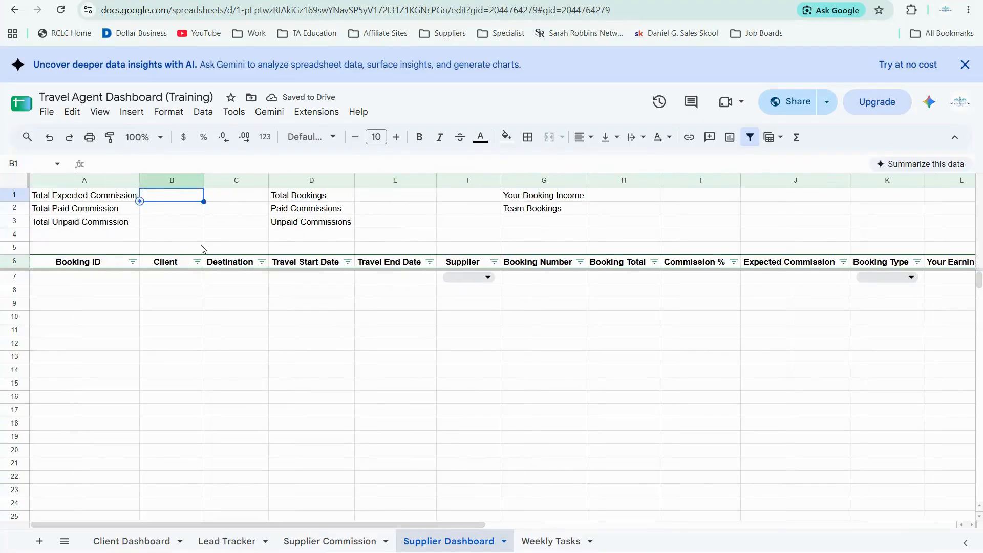
key(shift+Down)
key(shift+Down)
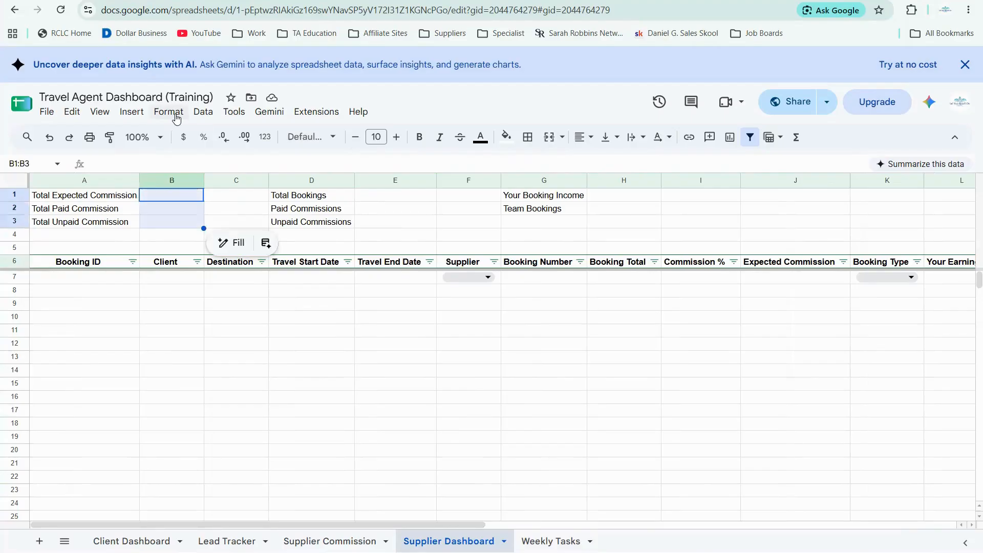
click(177, 119)
mouse_move(202, 167)
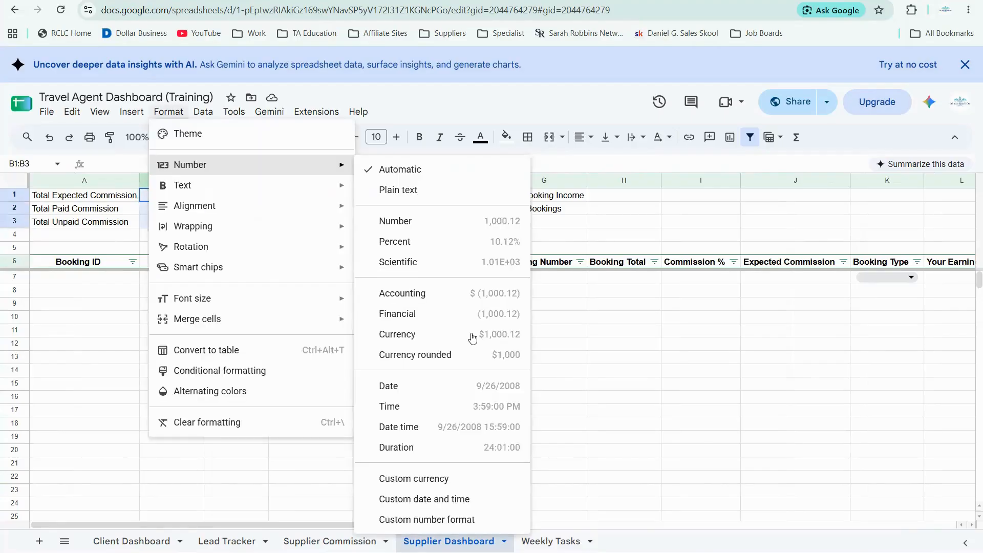
click(397, 335)
drag(238, 526, 348, 515)
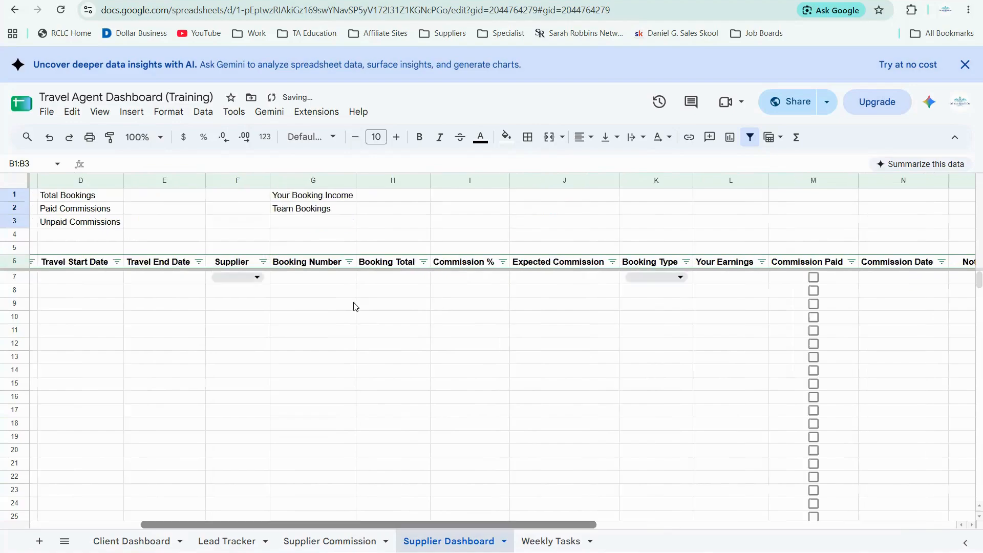
click(385, 180)
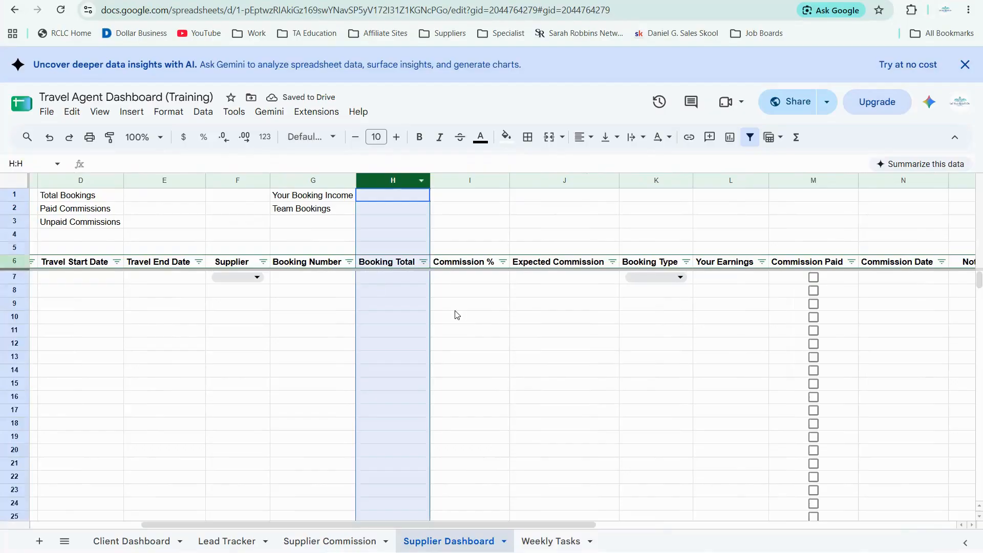
click(397, 278)
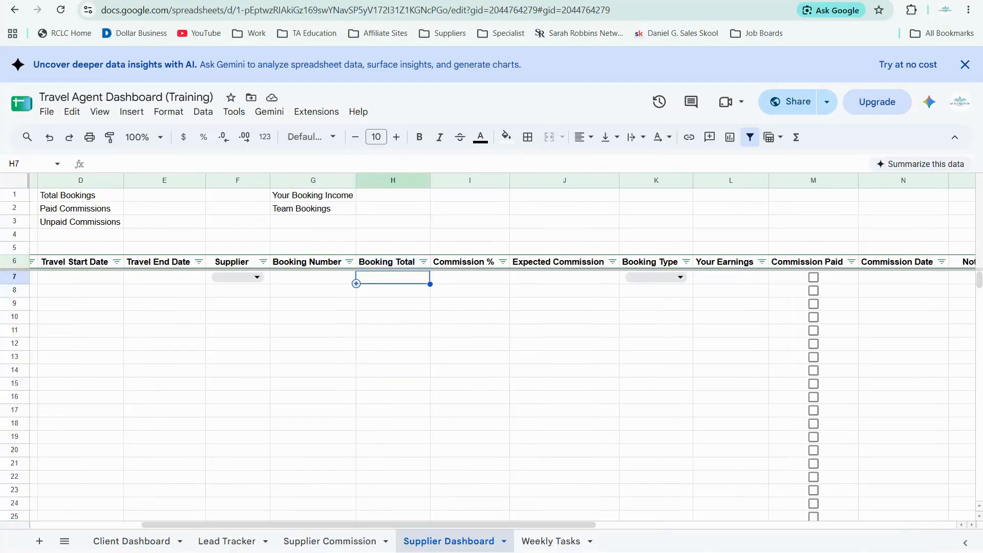
drag(480, 544, 458, 527)
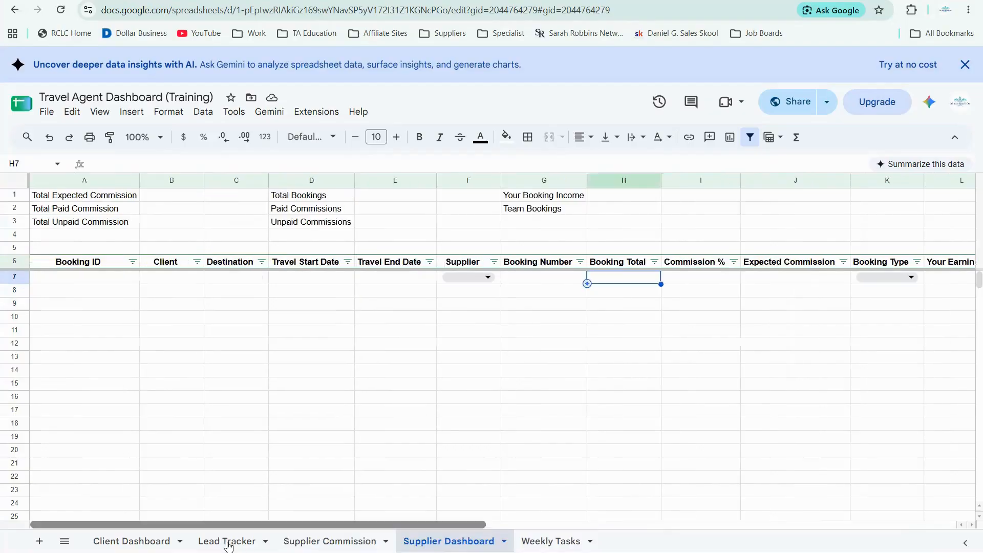
Apply the Date number format to the Travel Start Date cell D7.
click(313, 283)
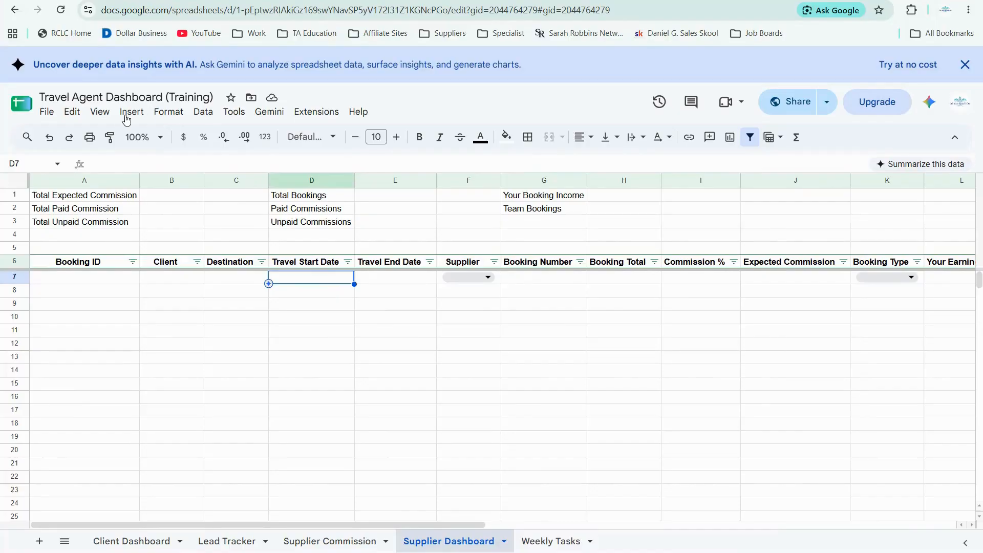
click(168, 111)
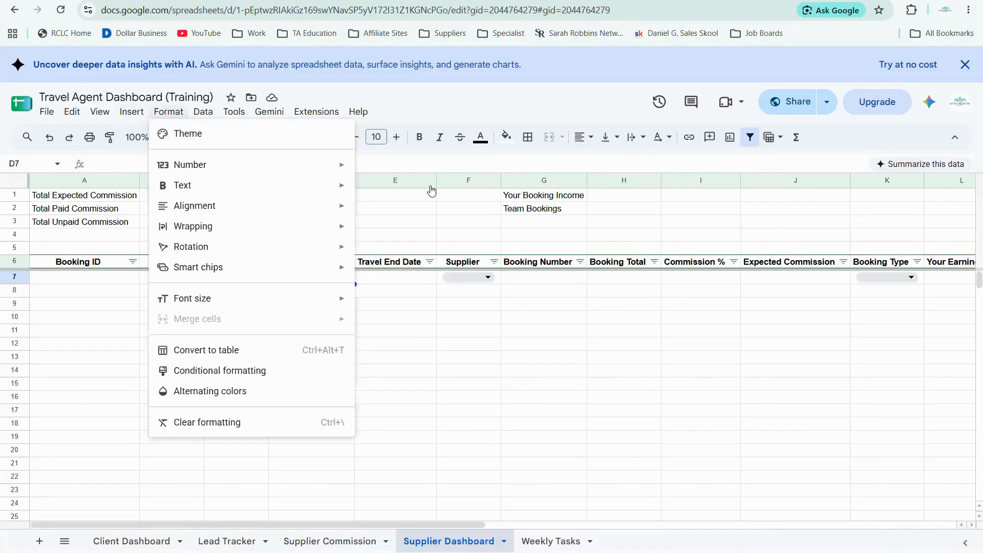
mouse_move(251, 164)
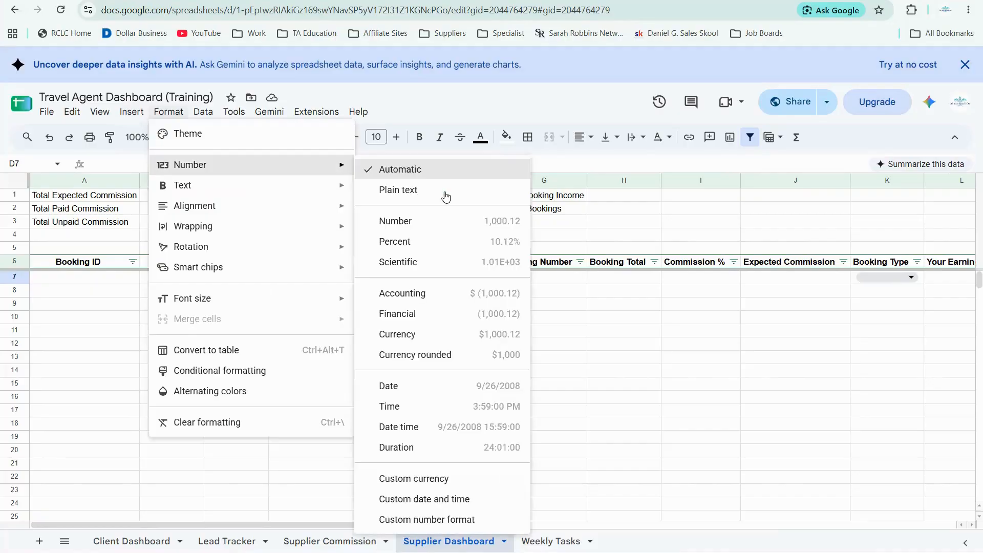
click(414, 392)
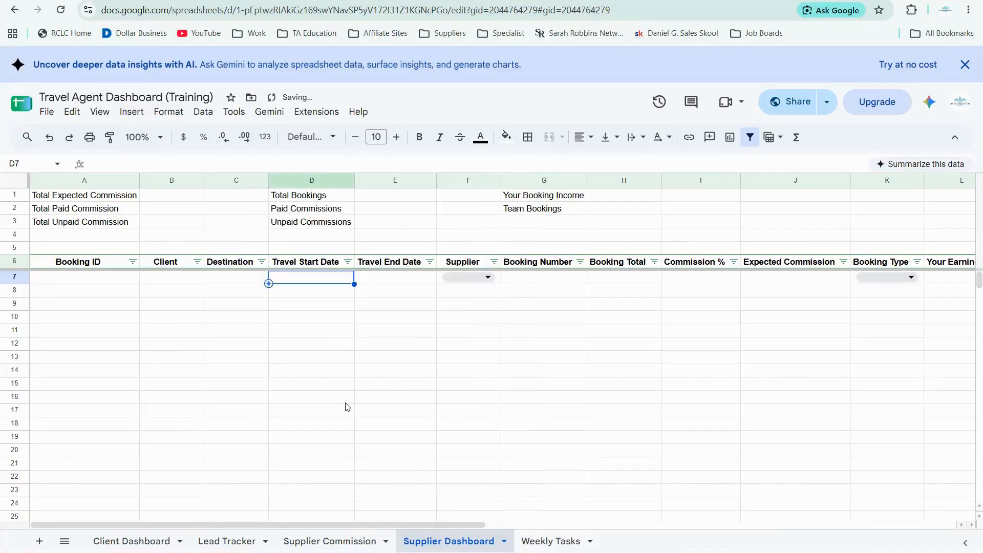
Extend the Travel Start Date format down to D140, and apply the Date format to Travel End Date cells E7:E129.
drag(354, 284, 394, 405)
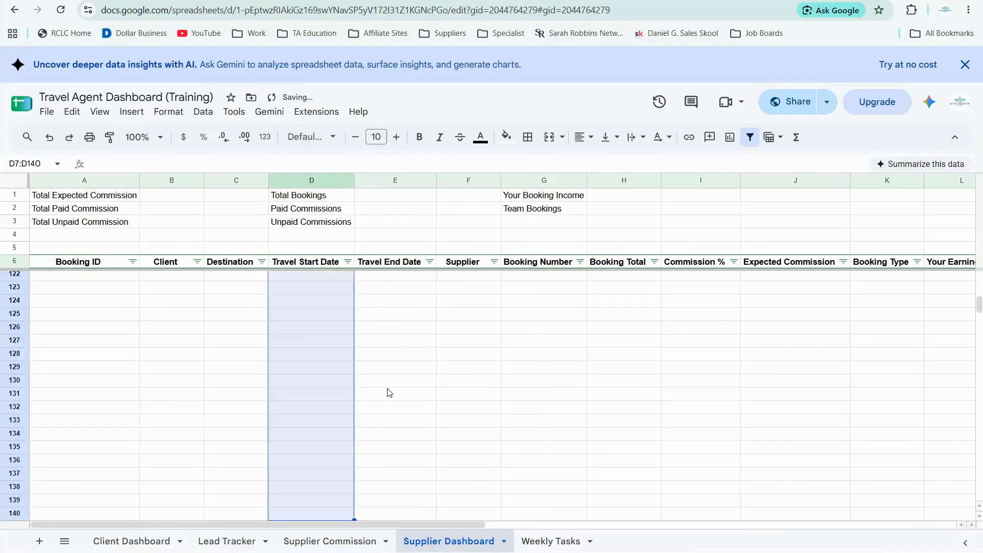
scroll(387, 387, up, 20)
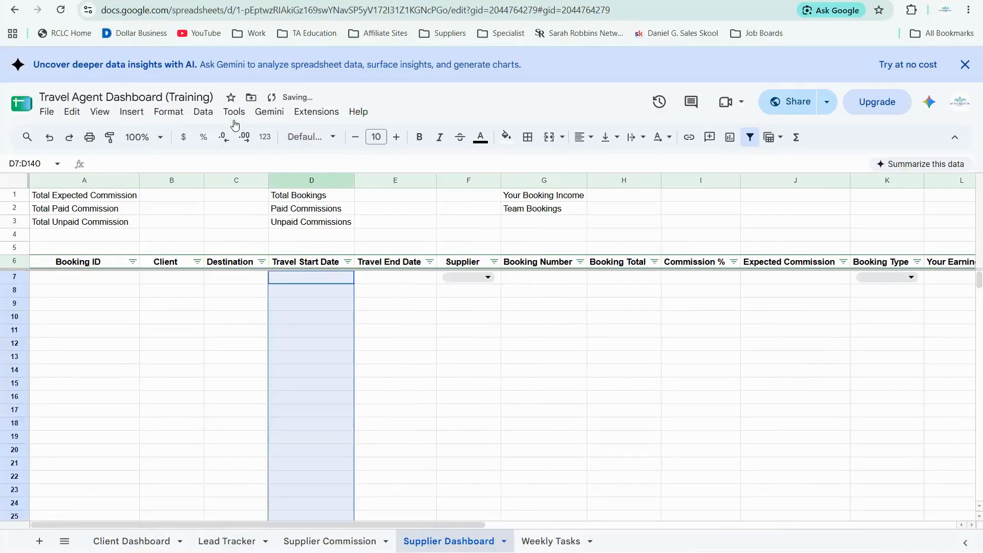
key(Right)
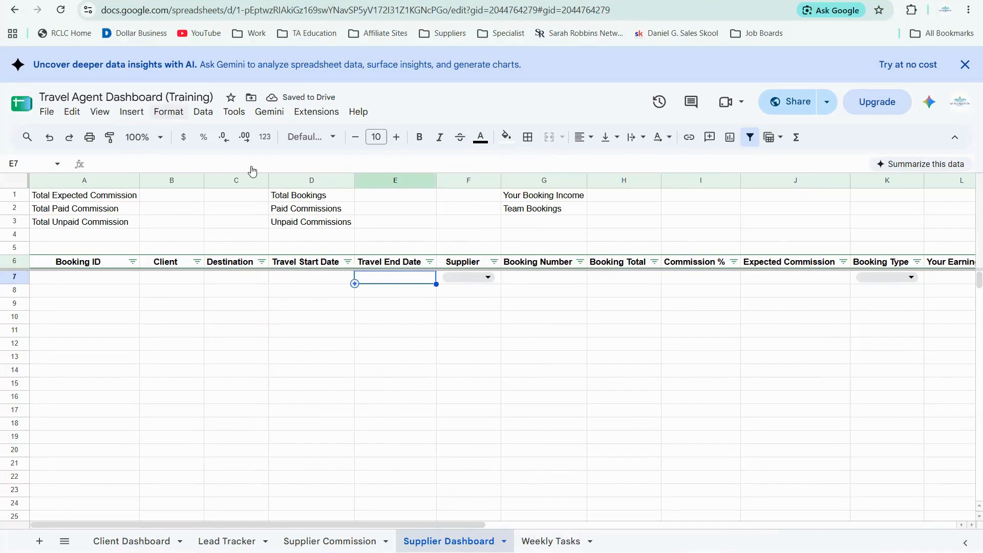
click(168, 112)
mouse_move(252, 170)
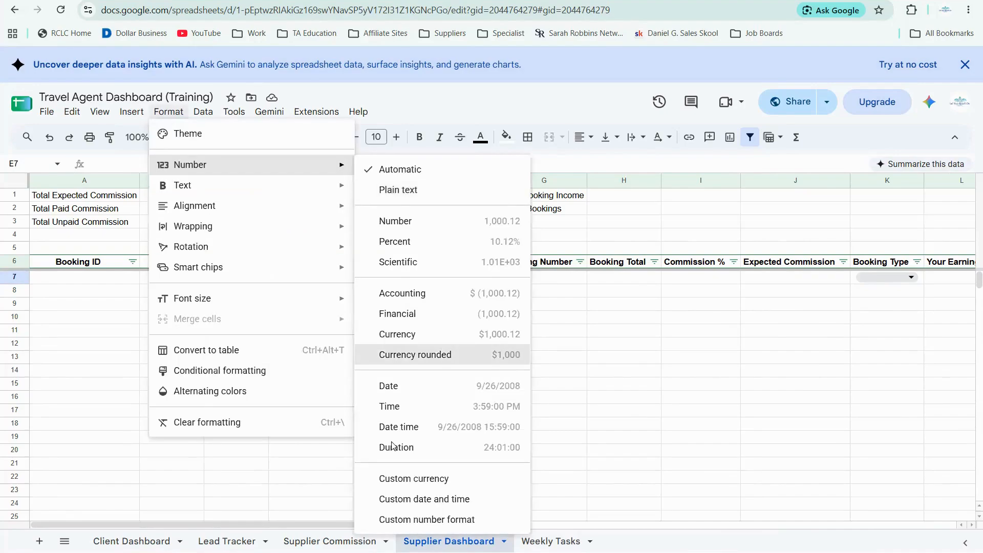
click(428, 386)
drag(436, 284, 379, 532)
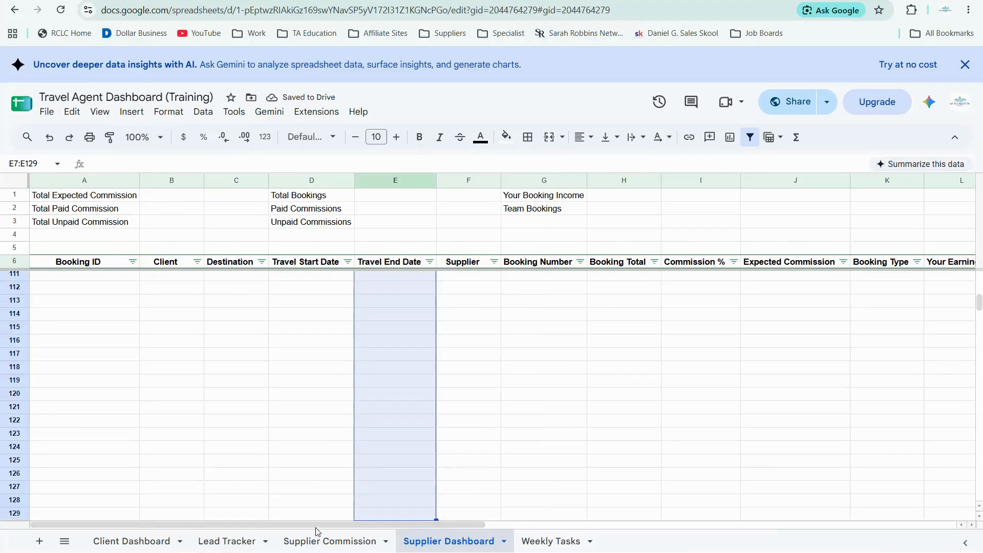
Apply the Date number format to Commission Date cell N7 and fill it down the column to N166.
drag(316, 528, 463, 541)
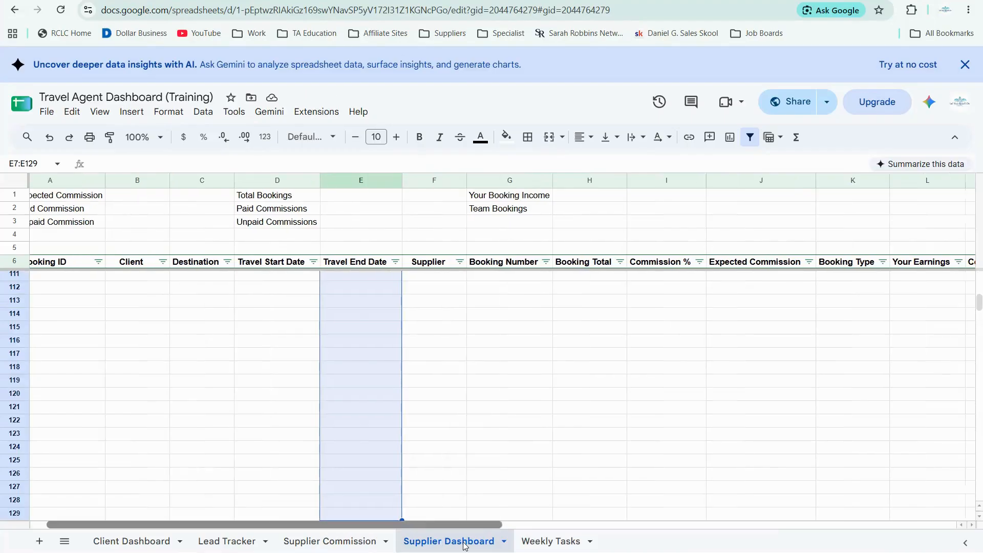
scroll(595, 516, right, 4)
scroll(533, 276, right, 7)
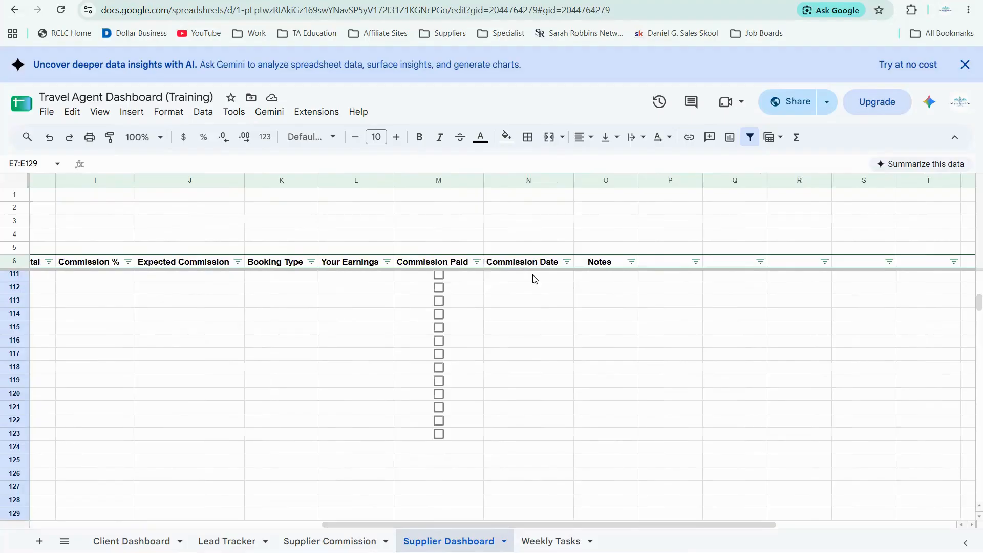
click(532, 279)
scroll(519, 302, up, 4)
scroll(518, 299, up, 20)
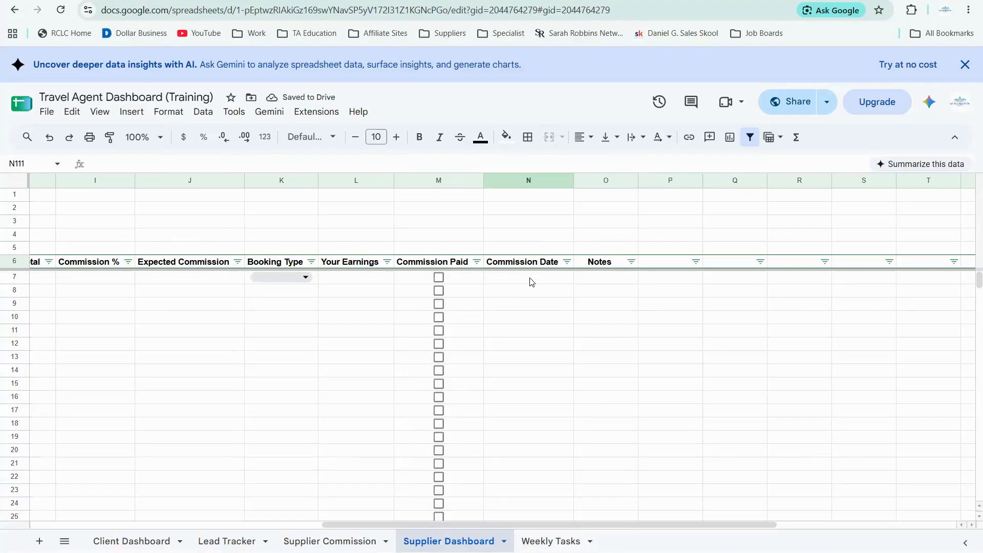
click(529, 277)
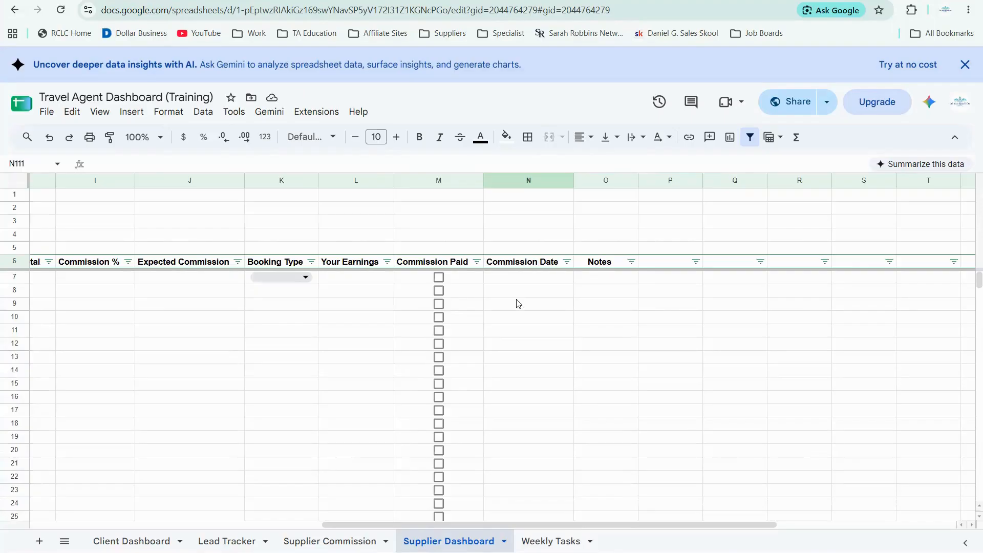
click(174, 115)
mouse_move(187, 165)
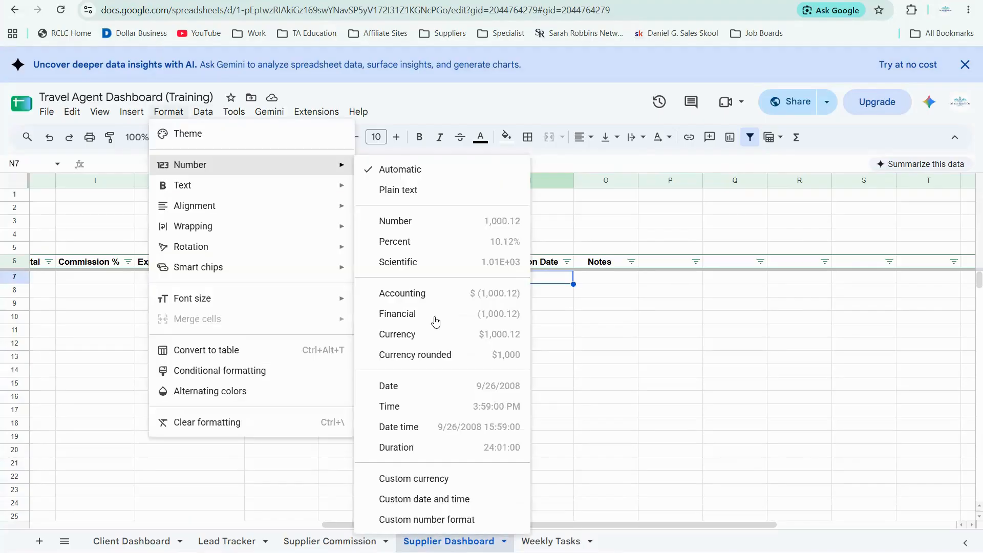
click(448, 389)
drag(574, 287, 582, 517)
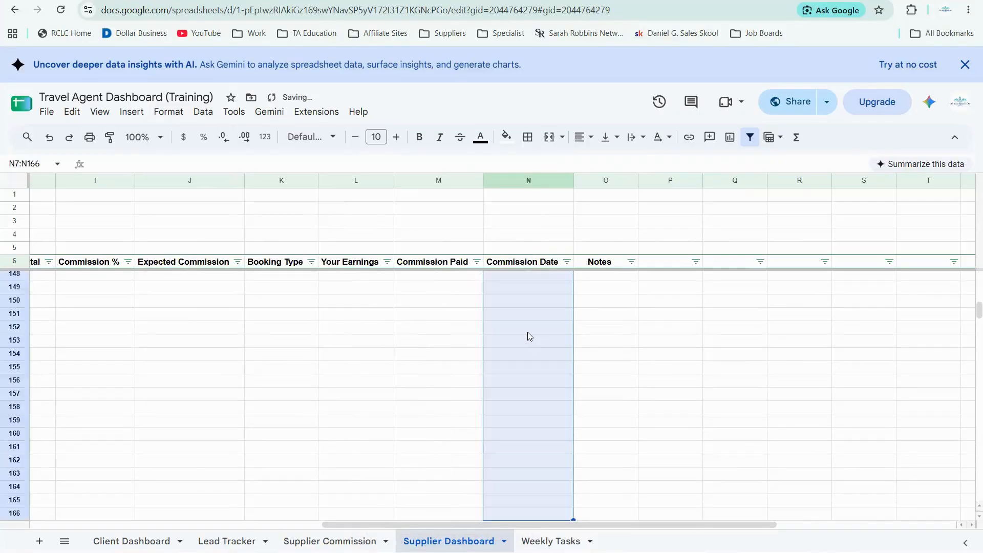
scroll(529, 335, up, 20)
scroll(524, 324, up, 12)
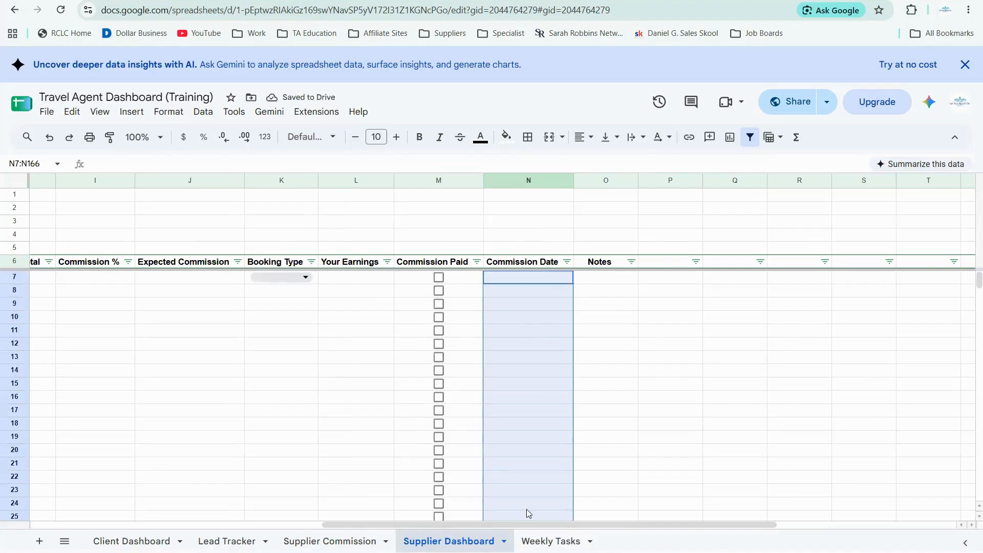
Apply the Financial number format to the first Travel End Date cell, E7.
scroll(437, 535, left, 5)
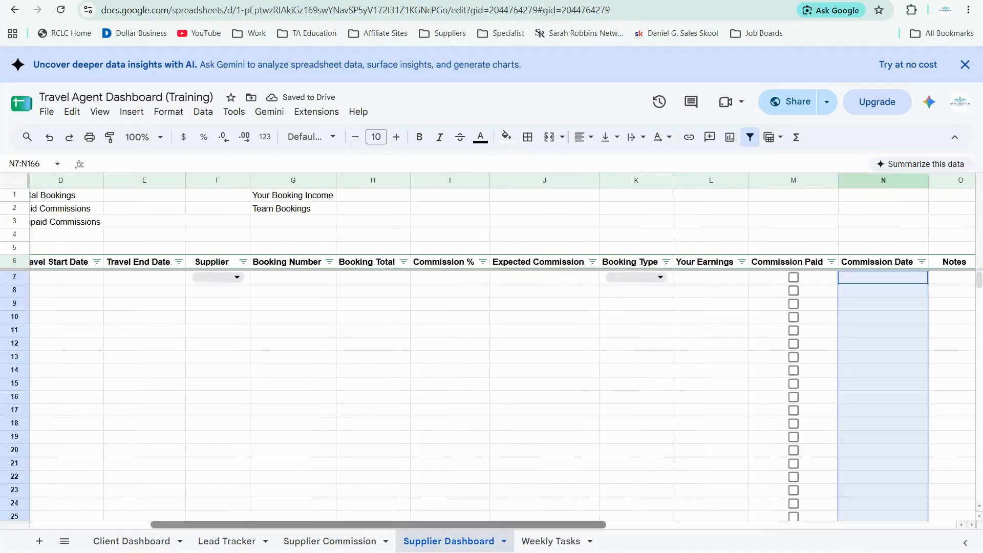
scroll(334, 375, left, 3)
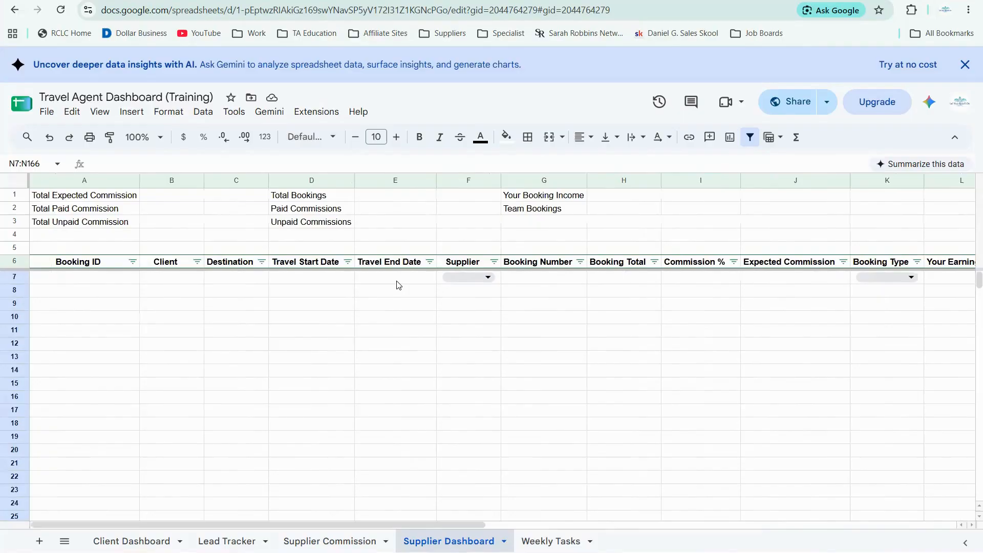
click(397, 281)
click(209, 114)
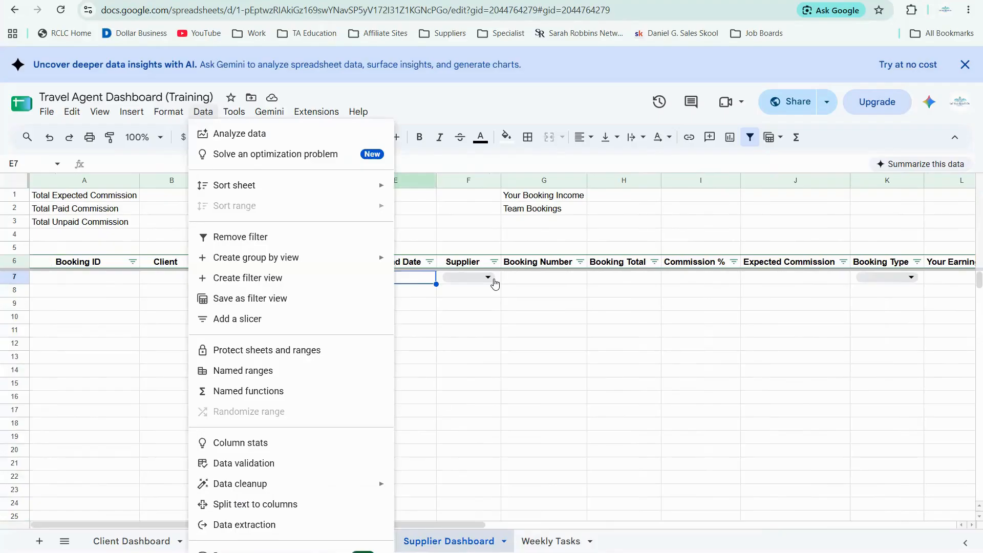
mouse_move(168, 112)
mouse_move(190, 165)
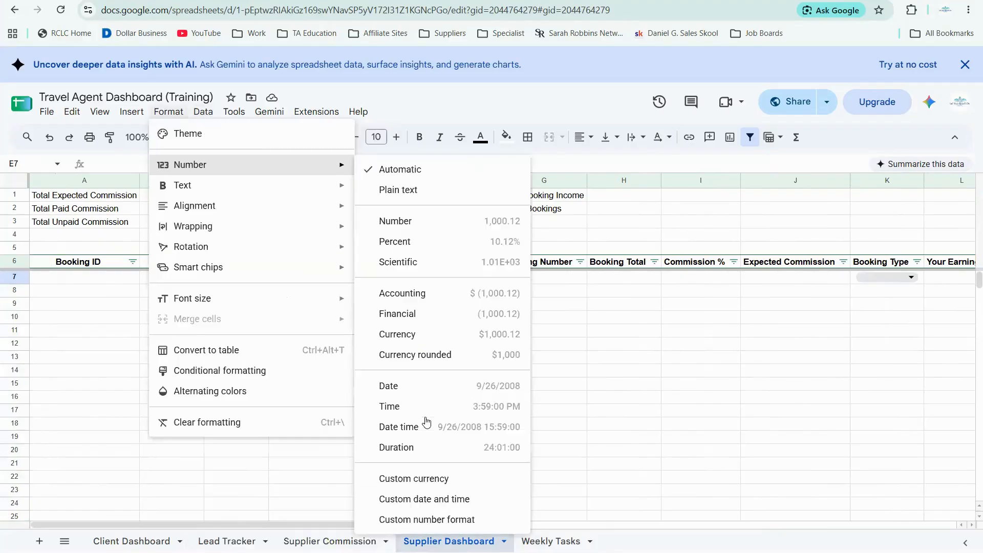
click(405, 314)
key(Down)
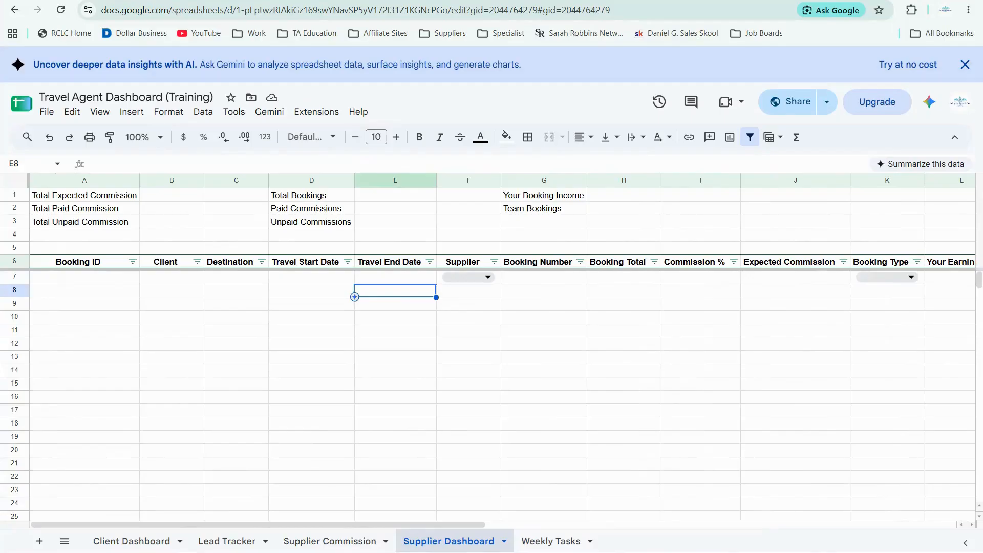
Copy the sample booking's ID from Client Dashboard cell A5 into Booking ID cell A7 of the Supplier Dashboard.
click(131, 544)
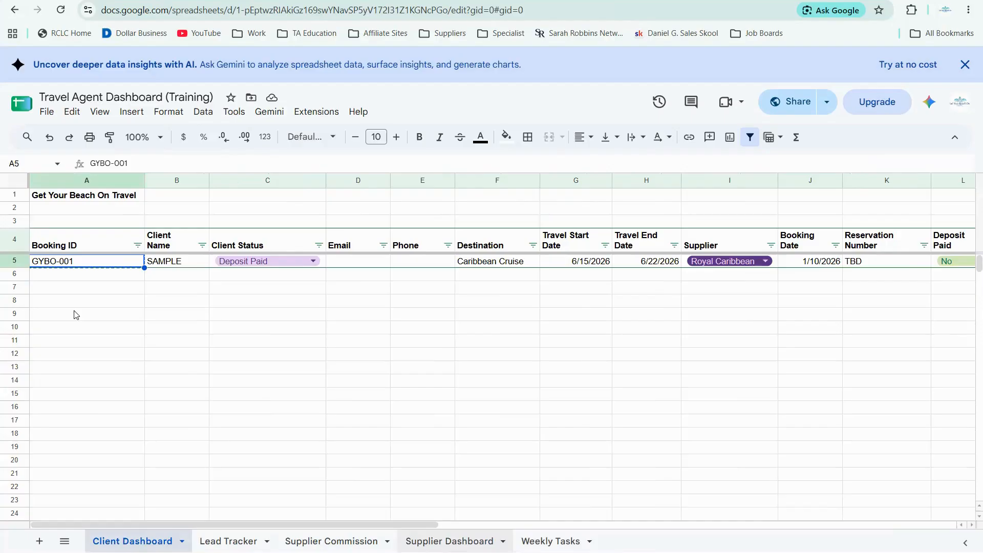
click(82, 277)
text(GYBO-001)
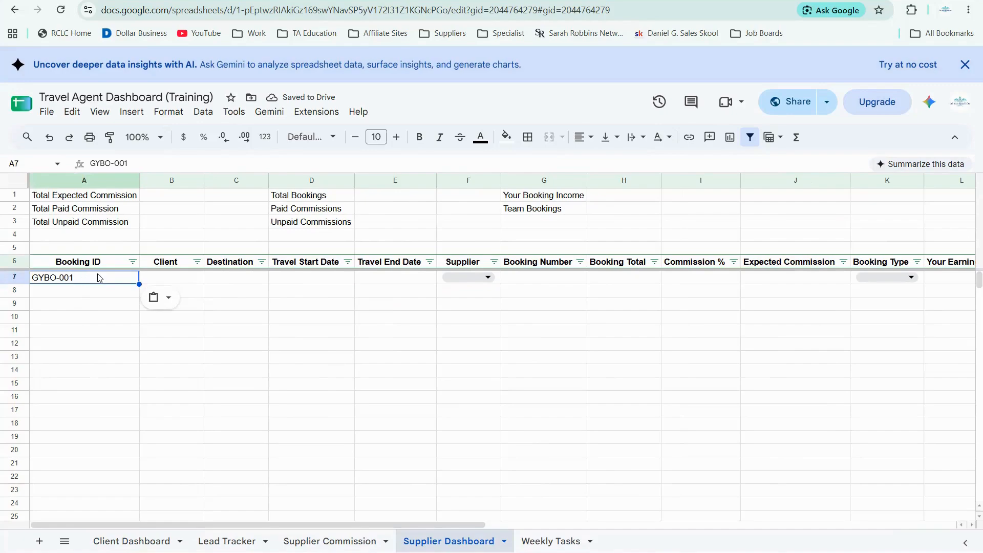
click(87, 291)
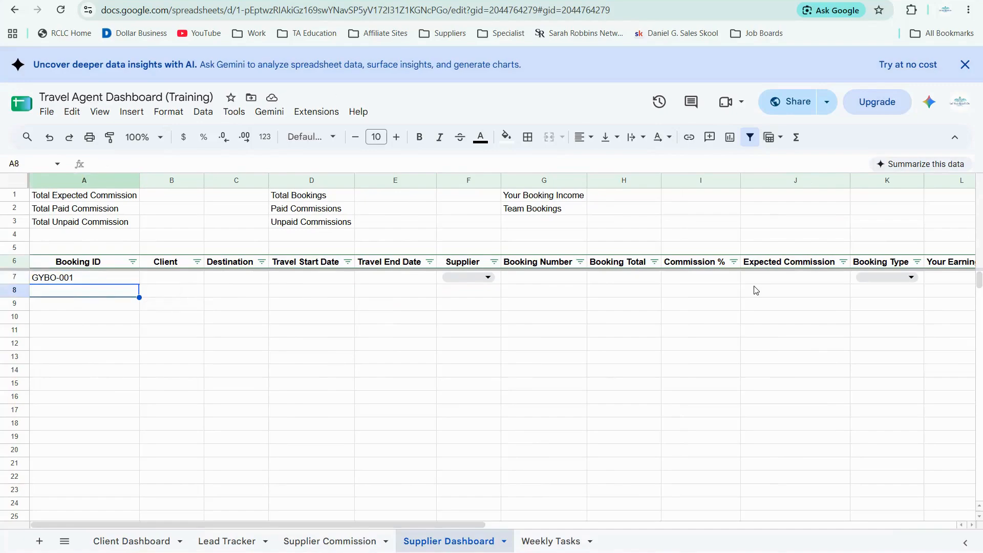